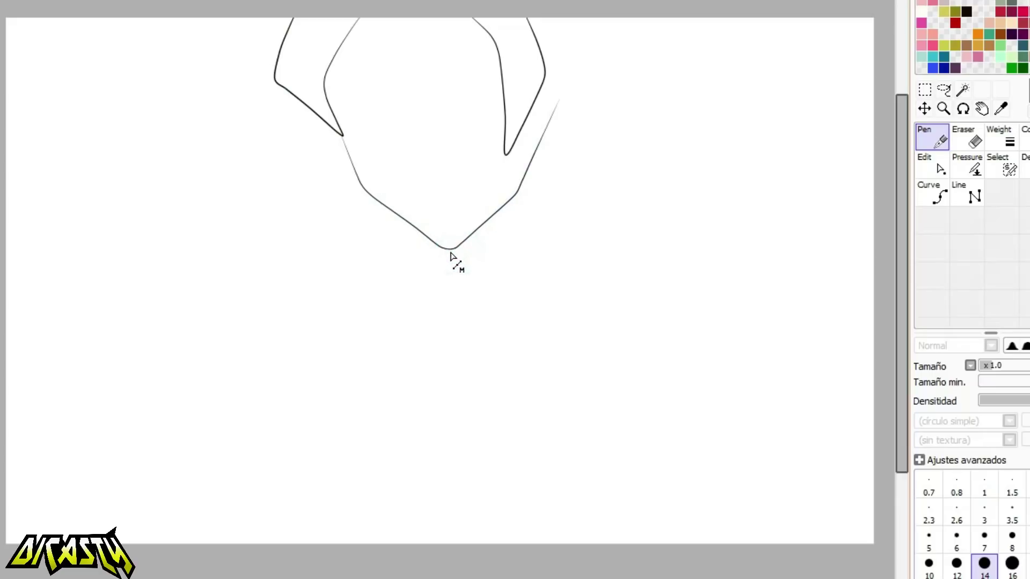
Draw the pointed sideburn lock and the ears beside the face outline.
{"action": "mouse_move", "coordinate": [542, 75]}
{"action": "left_mouse_down"}
{"action": "mouse_move", "coordinate": [549, 109]}
{"action": "mouse_move", "coordinate": [570, 51]}
{"action": "left_mouse_up"}
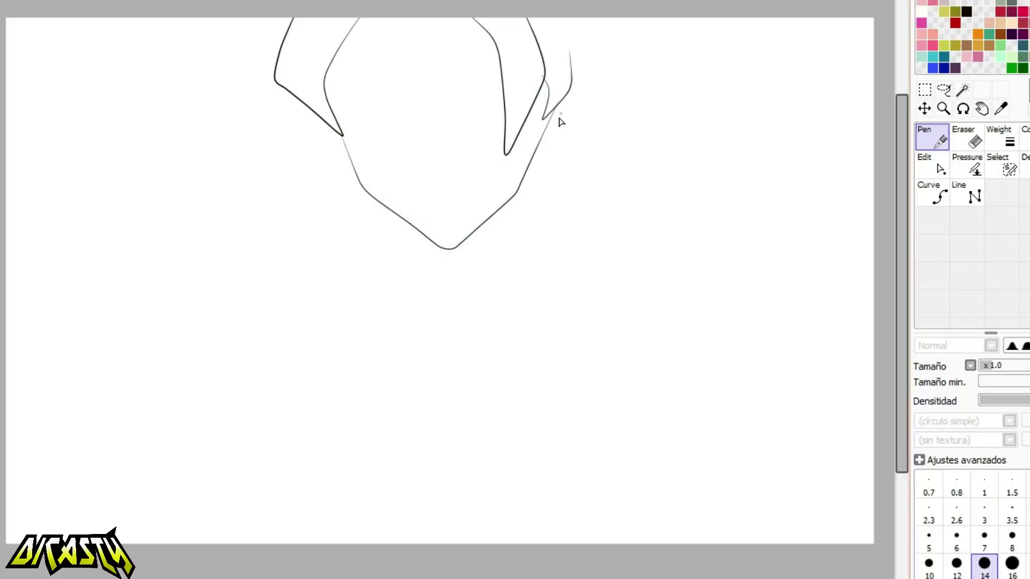
{"action": "mouse_move", "coordinate": [527, 171]}
{"action": "left_mouse_down"}
{"action": "mouse_move", "coordinate": [575, 112]}
{"action": "mouse_move", "coordinate": [564, 103]}
{"action": "mouse_move", "coordinate": [581, 134]}
{"action": "mouse_move", "coordinate": [535, 175]}
{"action": "left_mouse_up"}
{"action": "key", "text": "ctrl+z"}
Round the jawline by repositioning the cheek and chin points and deleting the surplus point near the chin.
{"action": "key", "text": "h"}
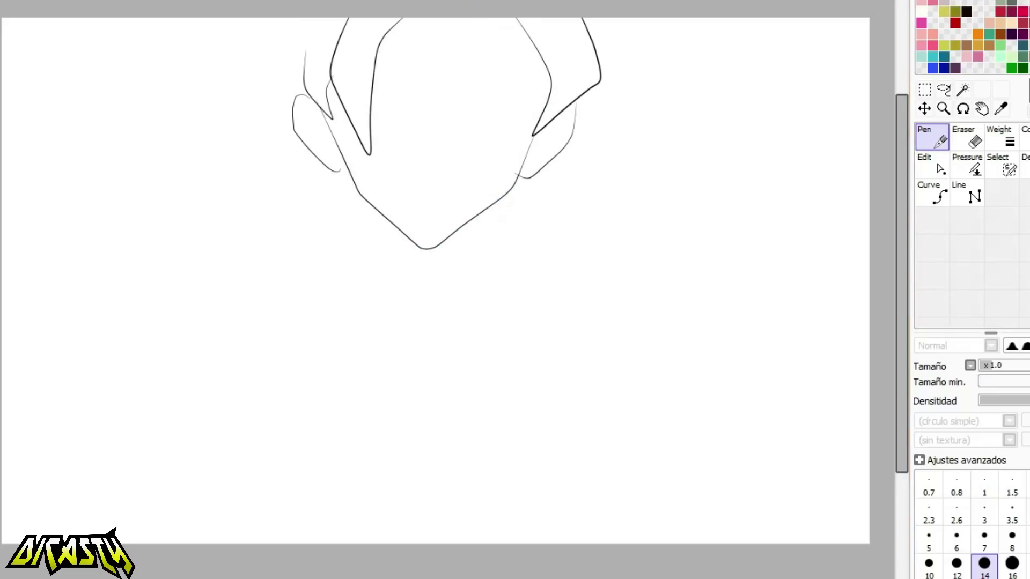
{"action": "left_click_drag", "start_coordinate": [318, 100], "coordinate": [313, 102]}
{"action": "left_click_drag", "start_coordinate": [360, 194], "coordinate": [368, 213]}
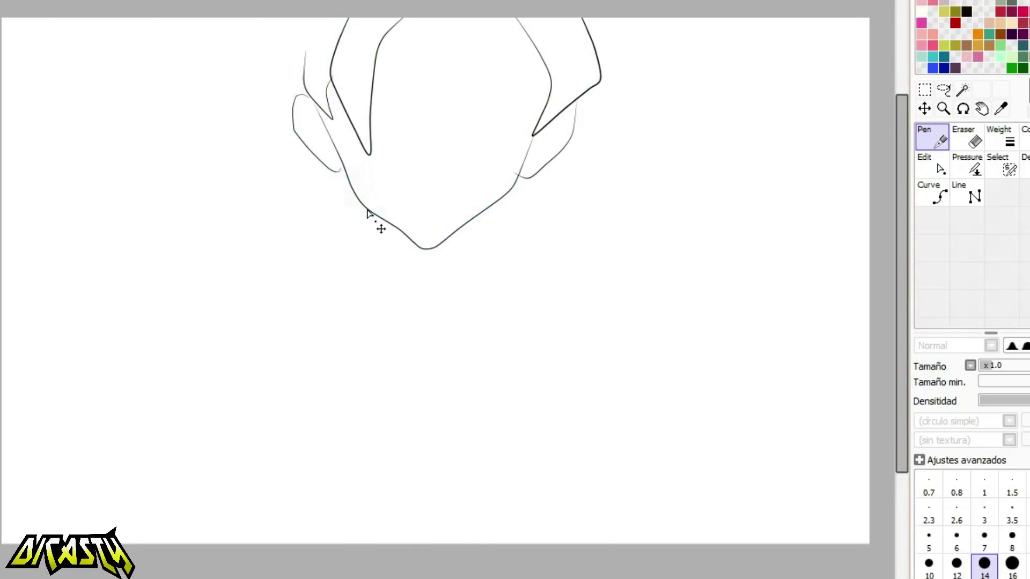
{"action": "left_click", "coordinate": [932, 164]}
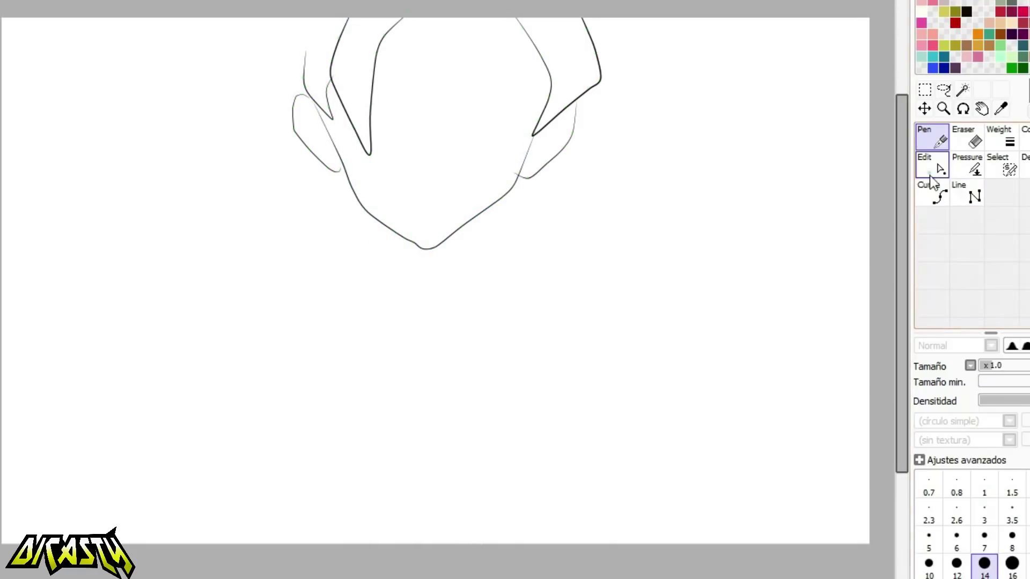
{"action": "left_click", "coordinate": [413, 243]}
{"action": "left_click_drag", "start_coordinate": [433, 247], "coordinate": [442, 247]}
{"action": "left_click_drag", "start_coordinate": [462, 226], "coordinate": [461, 236]}
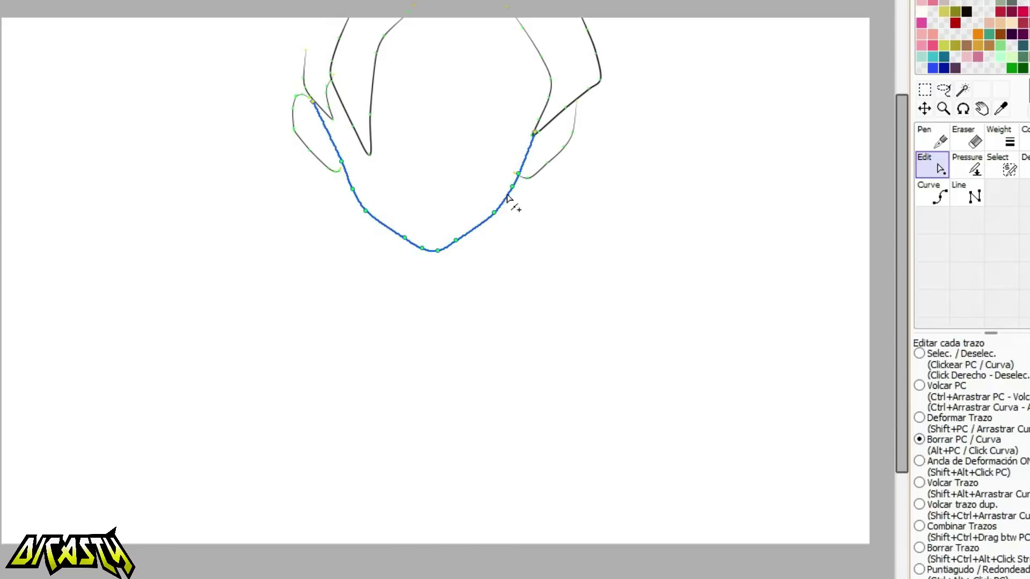
Smooth the remaining jaw curve by adjusting its points, and shift the large front hair lock inward over the cheek.
{"action": "left_click", "coordinate": [455, 239]}
{"action": "left_click", "coordinate": [523, 158]}
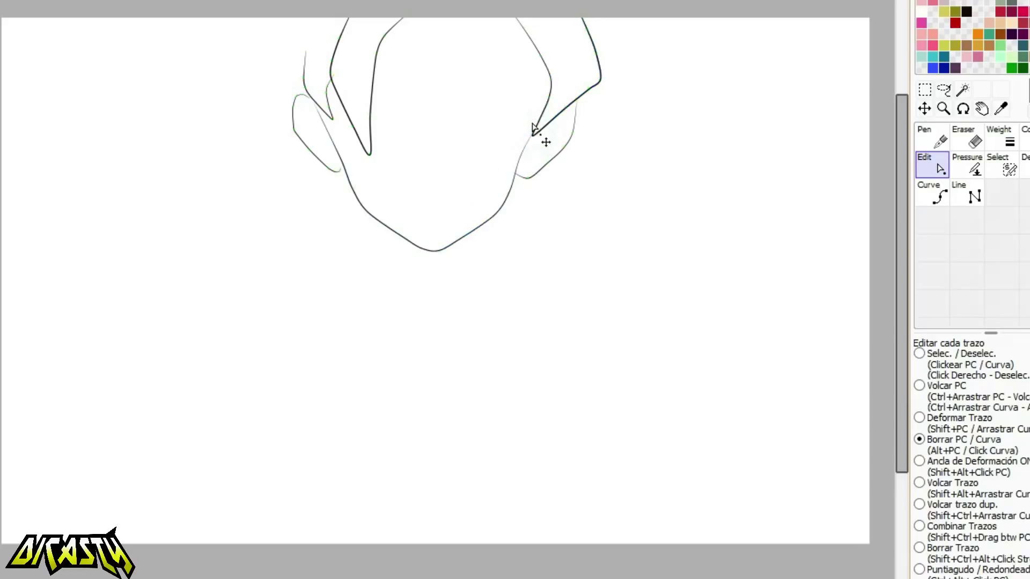
{"action": "left_click", "coordinate": [532, 135]}
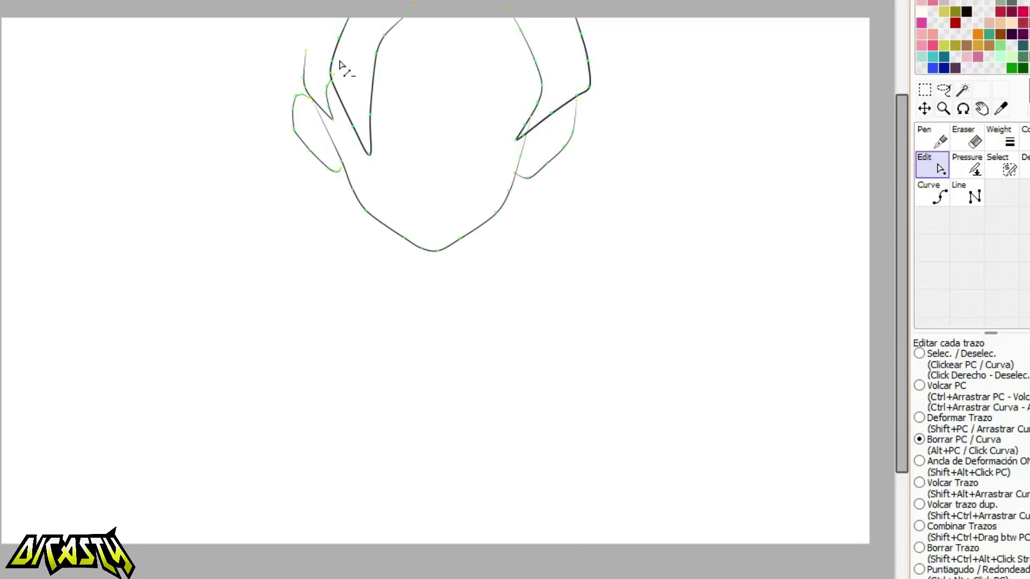
{"action": "left_click", "coordinate": [352, 189]}
{"action": "left_click", "coordinate": [364, 212]}
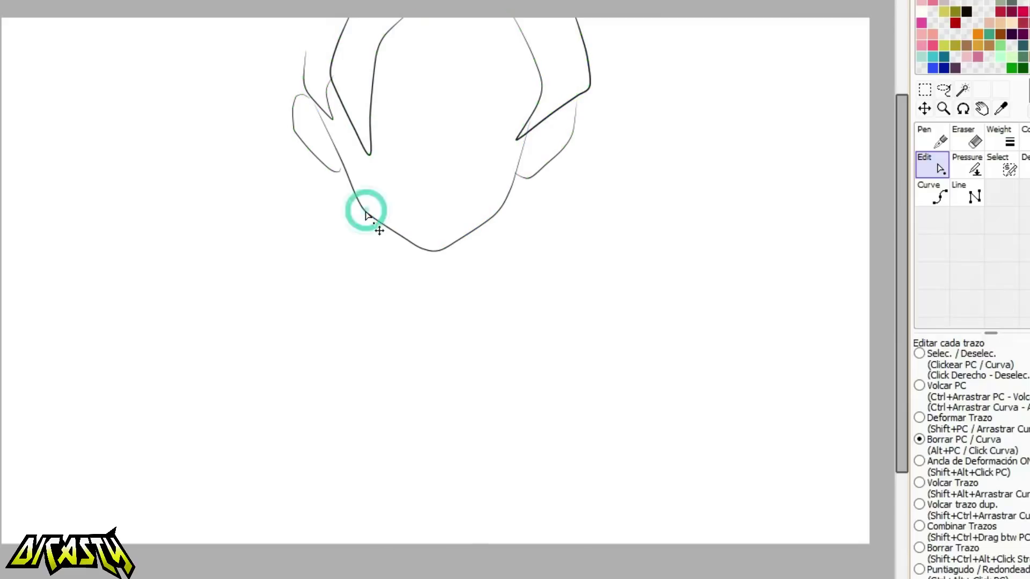
Draw the hairline across the forehead and the long hair strand flowing down one side of the neck.
{"action": "left_click", "coordinate": [420, 0]}
{"action": "mouse_move", "coordinate": [367, 6]}
{"action": "left_mouse_down"}
{"action": "mouse_move", "coordinate": [382, 1]}
{"action": "mouse_move", "coordinate": [363, 20]}
{"action": "mouse_move", "coordinate": [463, 18]}
{"action": "left_mouse_up"}
{"action": "left_click", "coordinate": [932, 137]}
{"action": "mouse_move", "coordinate": [371, 204]}
{"action": "left_mouse_down"}
{"action": "mouse_move", "coordinate": [69, 379]}
{"action": "mouse_move", "coordinate": [77, 508]}
{"action": "mouse_move", "coordinate": [331, 276]}
{"action": "mouse_move", "coordinate": [137, 270]}
{"action": "mouse_move", "coordinate": [290, 156]}
{"action": "mouse_move", "coordinate": [152, 62]}
{"action": "mouse_move", "coordinate": [244, 96]}
{"action": "mouse_move", "coordinate": [161, 17]}
{"action": "left_mouse_up"}
{"action": "key", "text": "ctrl+z"}
{"action": "left_click_drag", "start_coordinate": [400, 576], "coordinate": [489, 575]}
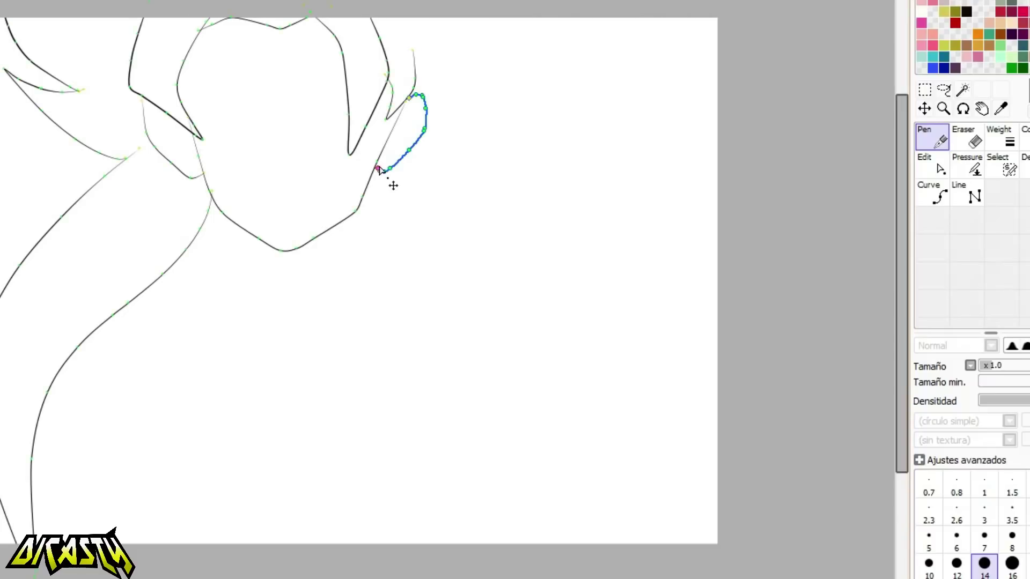
Draw the long hair strand on the other side of the neck, with spiky hair tips above it.
{"action": "mouse_move", "coordinate": [370, 174]}
{"action": "left_mouse_down"}
{"action": "mouse_move", "coordinate": [678, 459]}
{"action": "mouse_move", "coordinate": [463, 243]}
{"action": "mouse_move", "coordinate": [590, 268]}
{"action": "mouse_move", "coordinate": [609, 253]}
{"action": "mouse_move", "coordinate": [722, 376]}
{"action": "left_mouse_up"}
{"action": "key", "text": "ctrl+z"}
{"action": "key", "text": "ctrl+z"}
{"action": "left_click_drag", "start_coordinate": [448, 138], "coordinate": [747, 427]}
{"action": "mouse_move", "coordinate": [483, 157]}
{"action": "left_mouse_down"}
{"action": "mouse_move", "coordinate": [480, 91]}
{"action": "mouse_move", "coordinate": [560, 15]}
{"action": "left_mouse_up"}
{"action": "key", "text": "ctrl+z"}
{"action": "mouse_move", "coordinate": [497, 90]}
{"action": "left_mouse_down"}
{"action": "mouse_move", "coordinate": [506, 48]}
{"action": "mouse_move", "coordinate": [486, 51]}
{"action": "left_mouse_up"}
{"action": "left_click_drag", "start_coordinate": [502, 49], "coordinate": [535, 7]}
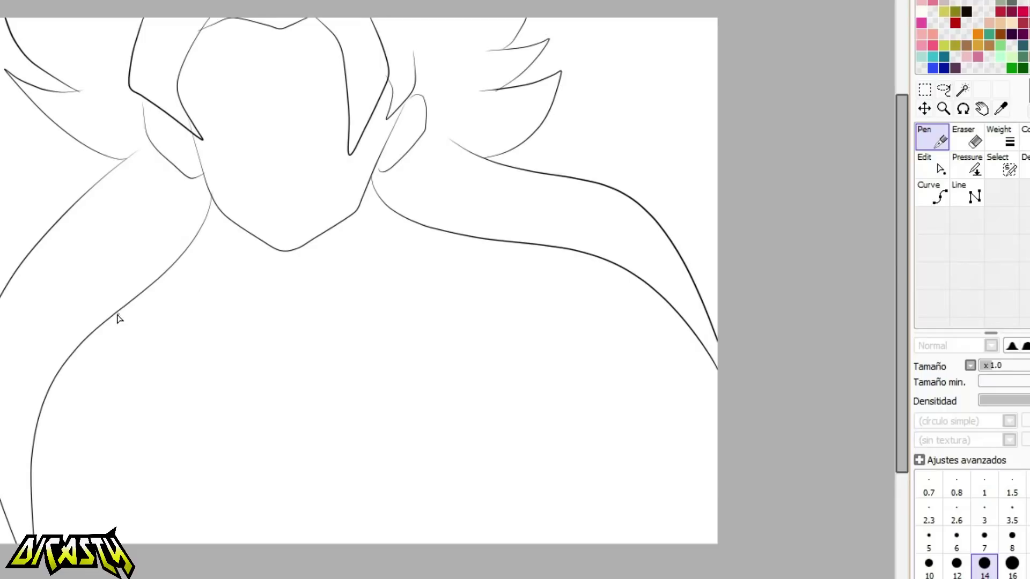
Draw the lower pectoral lines across the chest and the vertical sternum line between them.
{"action": "left_click_drag", "start_coordinate": [102, 323], "coordinate": [270, 347]}
{"action": "key", "text": "ctrl+z"}
{"action": "mouse_move", "coordinate": [102, 322]}
{"action": "left_mouse_down"}
{"action": "mouse_move", "coordinate": [268, 353]}
{"action": "mouse_move", "coordinate": [309, 277]}
{"action": "left_mouse_up"}
{"action": "left_click_drag", "start_coordinate": [301, 346], "coordinate": [295, 336]}
{"action": "left_click_drag", "start_coordinate": [310, 277], "coordinate": [292, 275]}
{"action": "left_click_drag", "start_coordinate": [289, 316], "coordinate": [419, 321]}
{"action": "left_click_drag", "start_coordinate": [287, 324], "coordinate": [339, 340]}
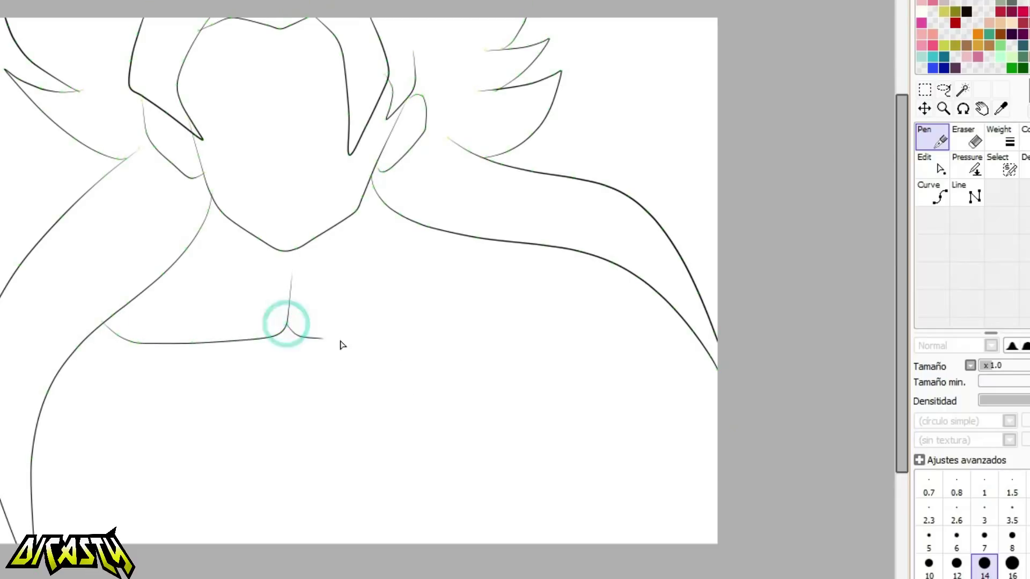
Draw the raised leg in the foreground with torn, spiky trouser edges, fabric folds and a rounded knee.
{"action": "mouse_move", "coordinate": [410, 450]}
{"action": "left_mouse_down"}
{"action": "mouse_move", "coordinate": [343, 402]}
{"action": "mouse_move", "coordinate": [364, 389]}
{"action": "mouse_move", "coordinate": [386, 362]}
{"action": "left_mouse_up"}
{"action": "mouse_move", "coordinate": [476, 382]}
{"action": "left_mouse_down"}
{"action": "mouse_move", "coordinate": [508, 378]}
{"action": "mouse_move", "coordinate": [499, 411]}
{"action": "mouse_move", "coordinate": [518, 388]}
{"action": "mouse_move", "coordinate": [503, 382]}
{"action": "mouse_move", "coordinate": [561, 374]}
{"action": "left_mouse_up"}
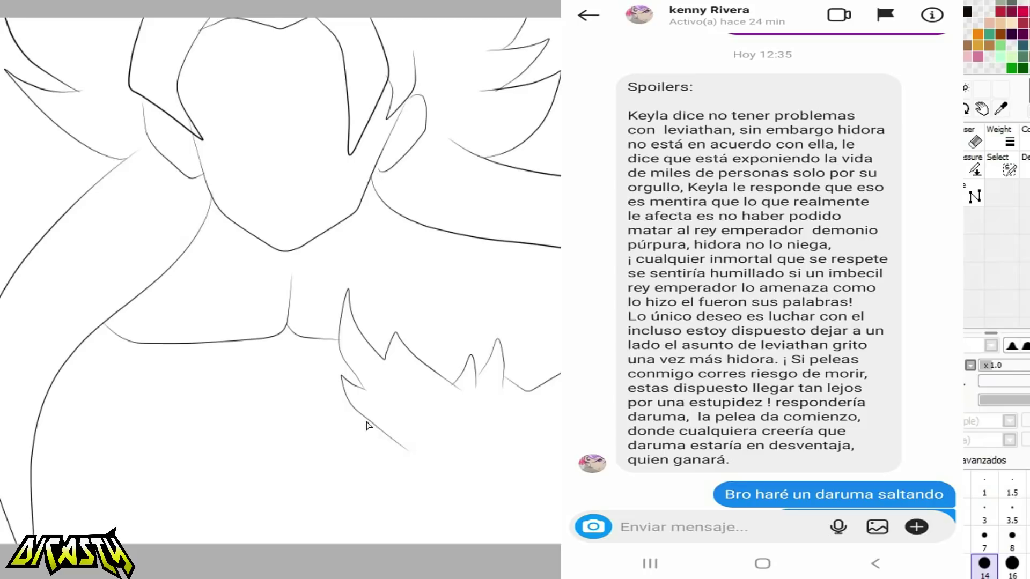
{"action": "left_click_drag", "start_coordinate": [361, 415], "coordinate": [411, 519]}
{"action": "left_click_drag", "start_coordinate": [368, 476], "coordinate": [372, 543]}
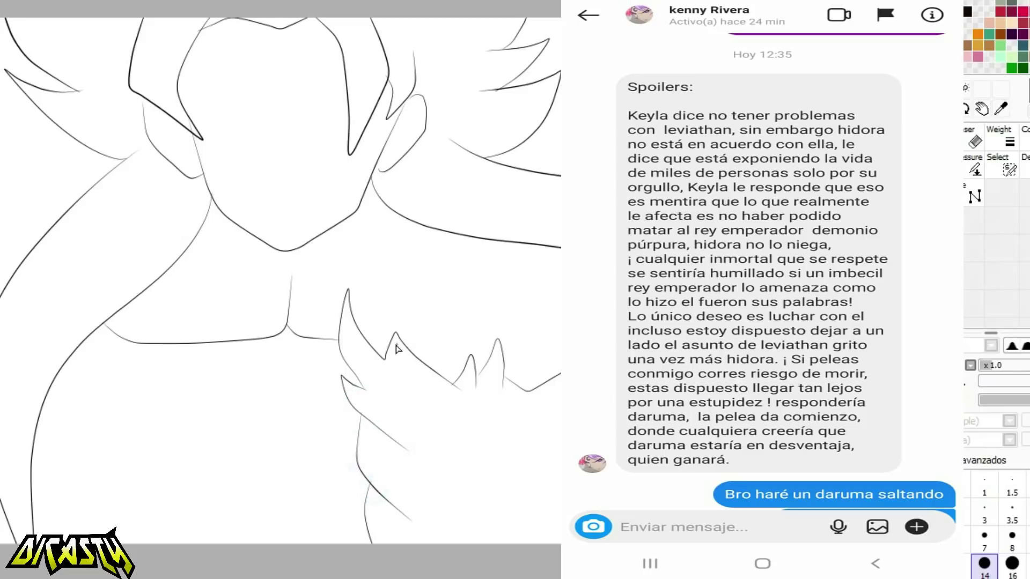
{"action": "mouse_move", "coordinate": [370, 348]}
{"action": "left_mouse_down"}
{"action": "mouse_move", "coordinate": [437, 268]}
{"action": "mouse_move", "coordinate": [433, 277]}
{"action": "mouse_move", "coordinate": [517, 255]}
{"action": "mouse_move", "coordinate": [528, 274]}
{"action": "mouse_move", "coordinate": [561, 284]}
{"action": "left_mouse_up"}
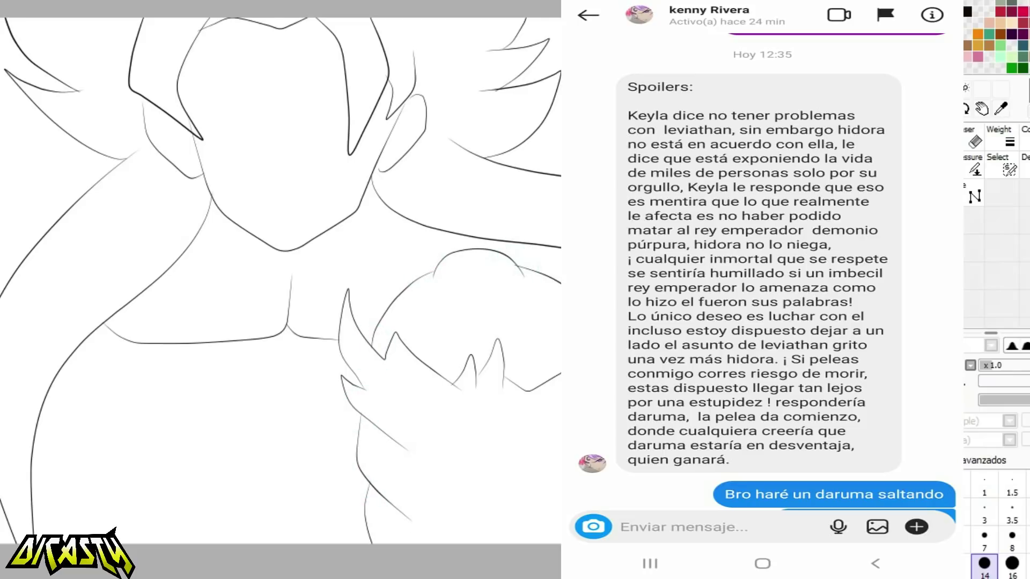
Refine the curve of the pectoral line and the side hair spikes, adding the shoulder contour behind them.
{"action": "mouse_move", "coordinate": [315, 339]}
{"action": "left_mouse_down"}
{"action": "mouse_move", "coordinate": [370, 348]}
{"action": "mouse_move", "coordinate": [311, 342]}
{"action": "left_mouse_up"}
{"action": "left_click_drag", "start_coordinate": [282, 334], "coordinate": [276, 340]}
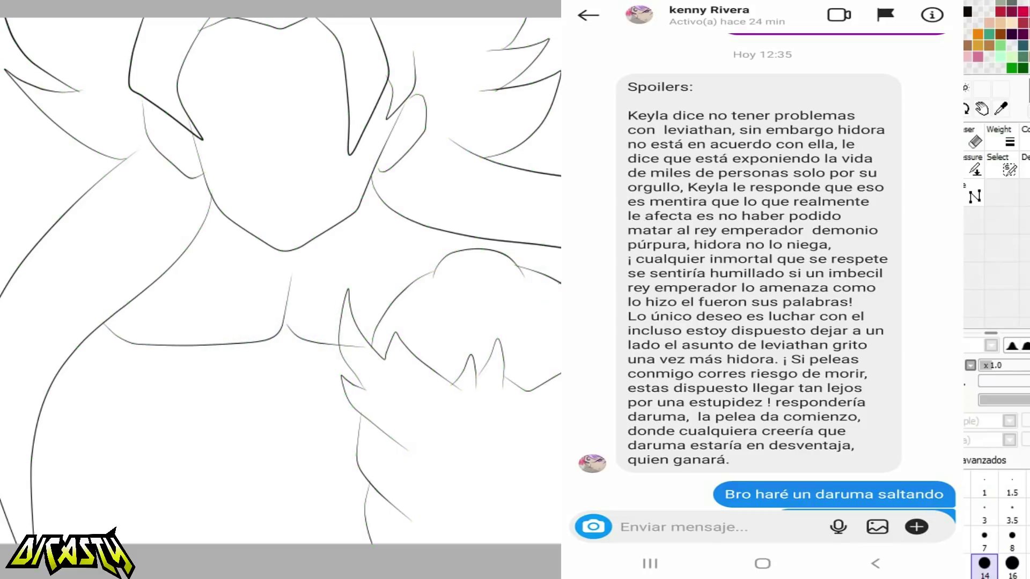
{"action": "left_click_drag", "start_coordinate": [562, 71], "coordinate": [530, 4]}
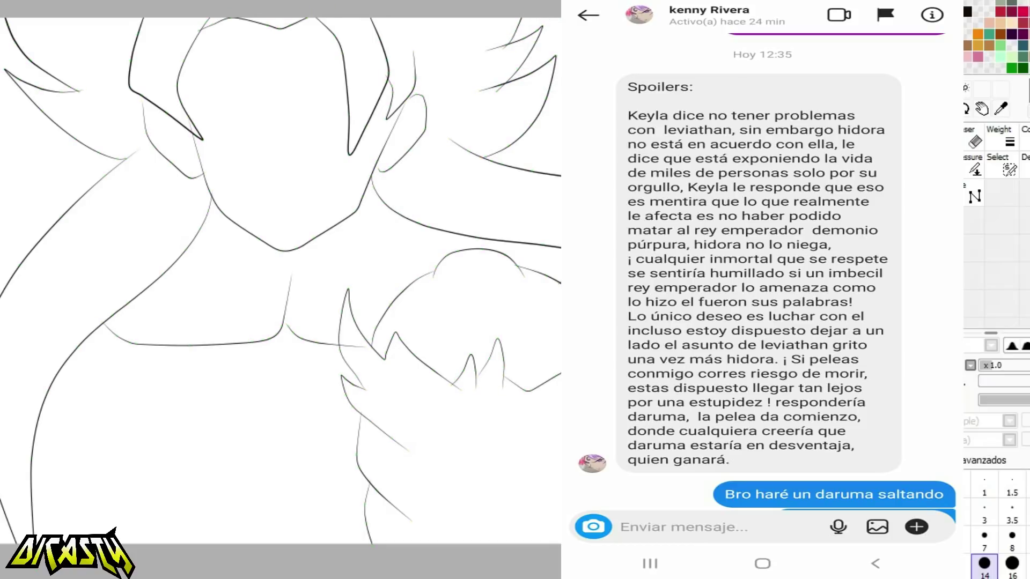
{"action": "left_click_drag", "start_coordinate": [553, 91], "coordinate": [561, 82]}
Draw the side torso contours running from the hair strand below the chest down to the waist.
{"action": "left_click_drag", "start_coordinate": [84, 335], "coordinate": [166, 381]}
{"action": "left_click_drag", "start_coordinate": [84, 329], "coordinate": [198, 379]}
{"action": "key", "text": "ctrl+z"}
{"action": "key", "text": "ctrl+z"}
{"action": "left_click_drag", "start_coordinate": [82, 344], "coordinate": [176, 379]}
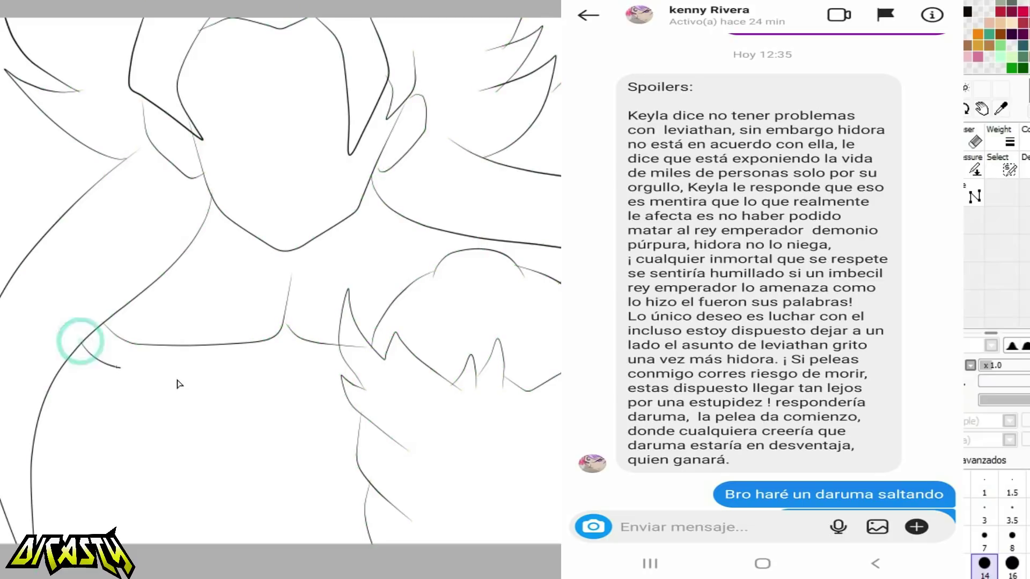
{"action": "left_click_drag", "start_coordinate": [112, 367], "coordinate": [181, 444]}
Draw the abdominal muscle lines below the chest and adjust their centre and outer points.
{"action": "mouse_move", "coordinate": [214, 332]}
{"action": "left_mouse_down"}
{"action": "mouse_move", "coordinate": [191, 360]}
{"action": "mouse_move", "coordinate": [238, 390]}
{"action": "mouse_move", "coordinate": [292, 354]}
{"action": "mouse_move", "coordinate": [286, 372]}
{"action": "mouse_move", "coordinate": [328, 382]}
{"action": "left_mouse_up"}
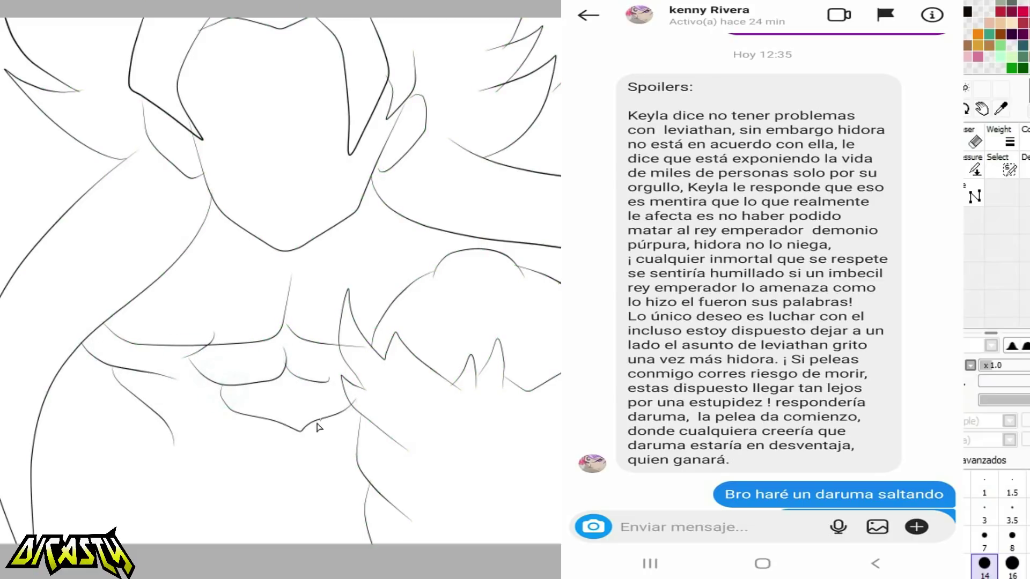
{"action": "left_click_drag", "start_coordinate": [300, 430], "coordinate": [284, 427]}
{"action": "left_click_drag", "start_coordinate": [328, 379], "coordinate": [343, 380]}
{"action": "mouse_move", "coordinate": [279, 348]}
{"action": "left_mouse_down"}
{"action": "mouse_move", "coordinate": [276, 387]}
{"action": "mouse_move", "coordinate": [266, 382]}
{"action": "mouse_move", "coordinate": [295, 384]}
{"action": "left_mouse_up"}
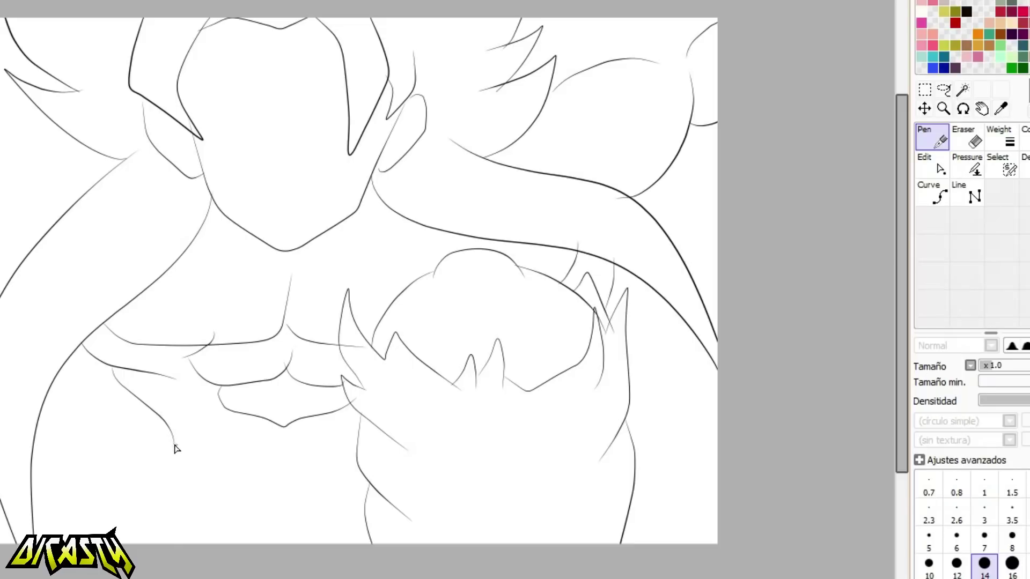
Draw the waist sash with curved upper and lower edges, and the thigh contour below its knot.
{"action": "left_click_drag", "start_coordinate": [170, 439], "coordinate": [356, 437]}
{"action": "key", "text": "ctrl+z"}
{"action": "mouse_move", "coordinate": [165, 433]}
{"action": "left_mouse_down"}
{"action": "mouse_move", "coordinate": [398, 433]}
{"action": "mouse_move", "coordinate": [370, 448]}
{"action": "mouse_move", "coordinate": [156, 428]}
{"action": "mouse_move", "coordinate": [154, 465]}
{"action": "mouse_move", "coordinate": [393, 492]}
{"action": "left_mouse_up"}
{"action": "mouse_move", "coordinate": [147, 466]}
{"action": "left_mouse_down"}
{"action": "mouse_move", "coordinate": [121, 506]}
{"action": "mouse_move", "coordinate": [57, 534]}
{"action": "left_mouse_up"}
Reshape the upper end of the sternum line and draw the collarbone lines below the neck.
{"action": "left_click_drag", "start_coordinate": [288, 354], "coordinate": [410, 354]}
{"action": "left_click_drag", "start_coordinate": [409, 308], "coordinate": [406, 261], "text": "ctrl"}
{"action": "mouse_move", "coordinate": [533, 213]}
{"action": "left_mouse_down"}
{"action": "mouse_move", "coordinate": [429, 249]}
{"action": "mouse_move", "coordinate": [322, 231]}
{"action": "left_mouse_up"}
Draw the shoulder curve and the outstretched arm's upper and lower contours behind the hair strand.
{"action": "scroll", "coordinate": [257, 530], "scroll_direction": "left", "scroll_amount": 4}
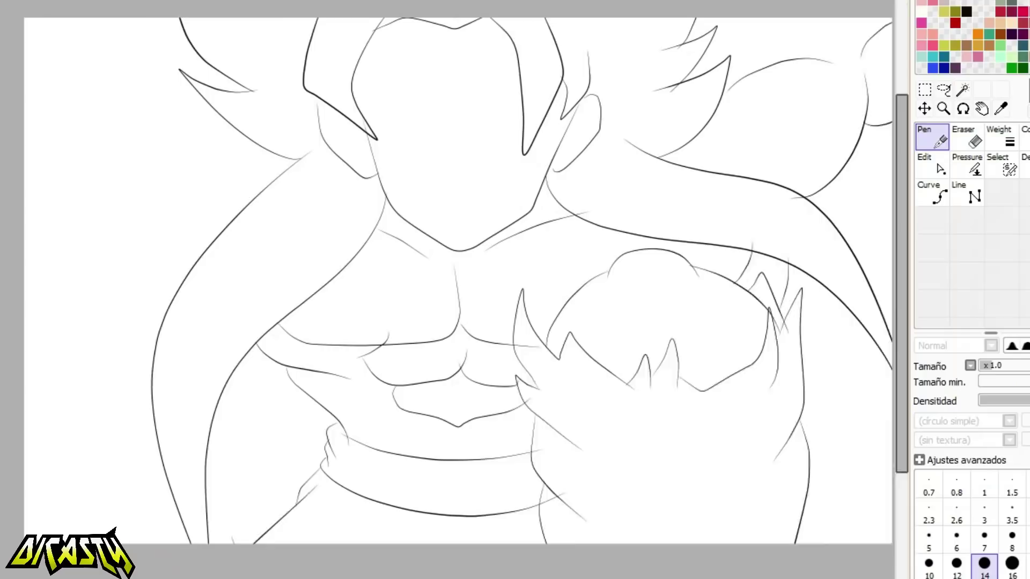
{"action": "left_click_drag", "start_coordinate": [263, 238], "coordinate": [201, 142]}
{"action": "left_click_drag", "start_coordinate": [214, 200], "coordinate": [72, 181]}
{"action": "left_click_drag", "start_coordinate": [59, 54], "coordinate": [160, 76]}
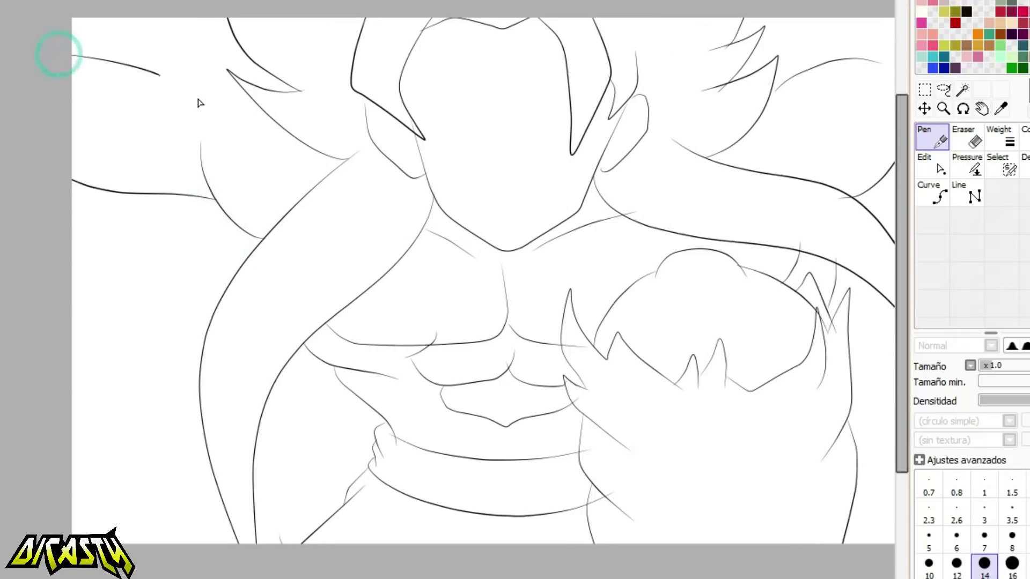
Reshape the inner edge of the front hair lock beside the face by moving its curve points inward.
{"action": "scroll", "coordinate": [228, 59], "scroll_direction": "down", "scroll_amount": 3}
{"action": "scroll", "coordinate": [412, 46], "scroll_direction": "up", "scroll_amount": 5}
{"action": "scroll", "coordinate": [310, 140], "scroll_direction": "up", "scroll_amount": 4}
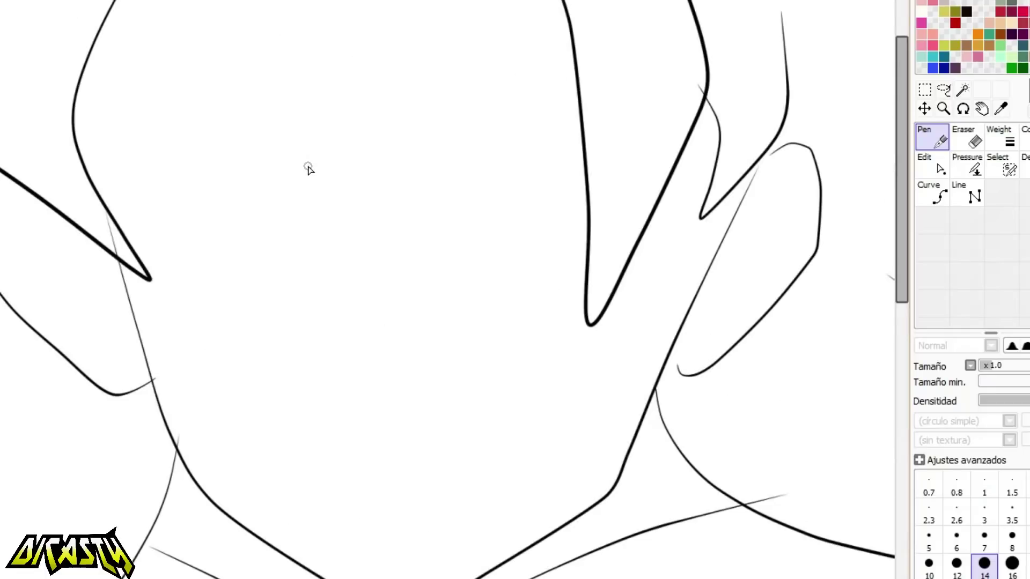
{"action": "left_click_drag", "start_coordinate": [83, 115], "coordinate": [95, 111]}
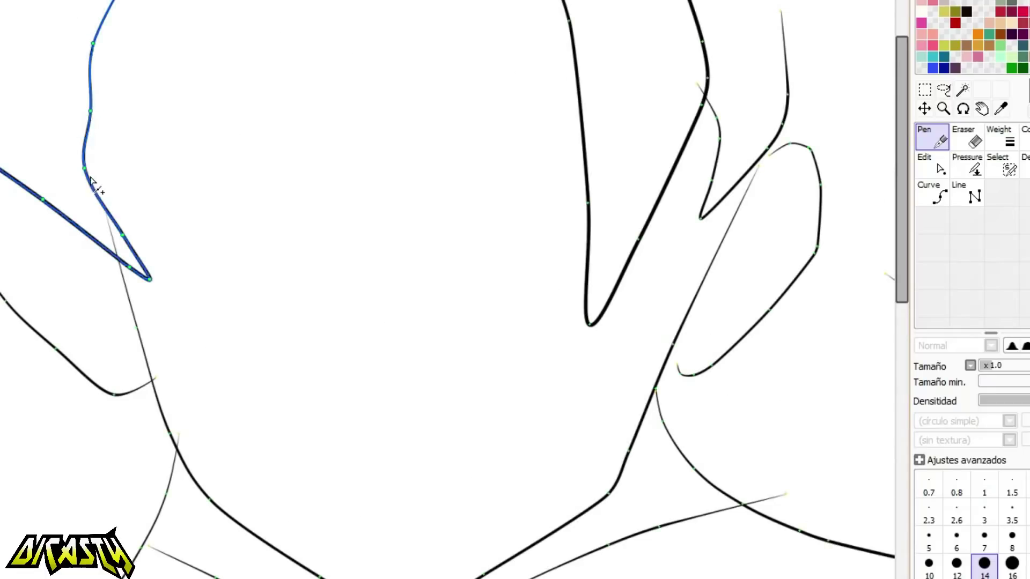
{"action": "left_click_drag", "start_coordinate": [93, 44], "coordinate": [108, 44]}
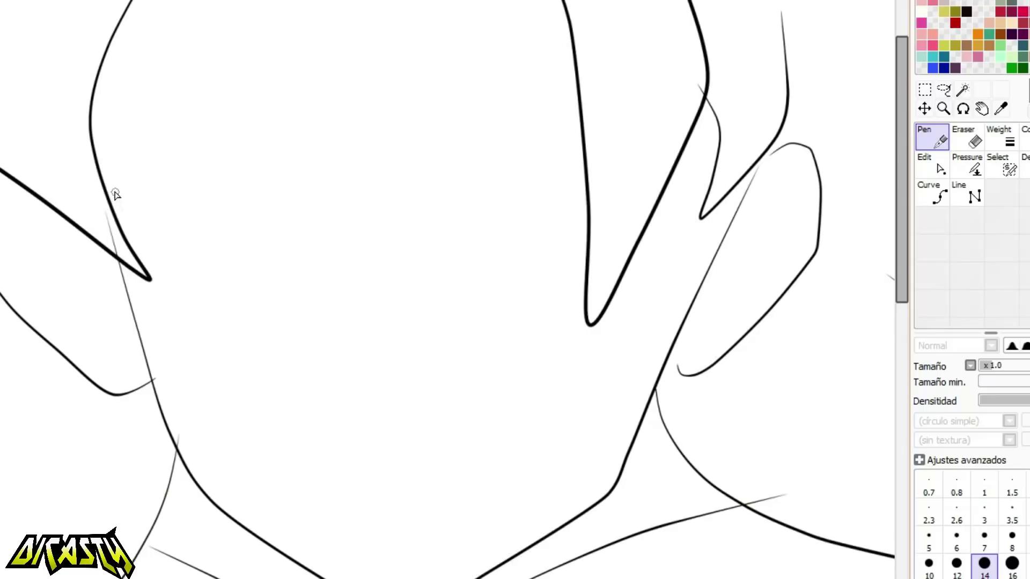
Draw two thick, angry eyebrows slanting toward the nose and a short inner line in the ear.
{"action": "mouse_move", "coordinate": [111, 193]}
{"action": "left_mouse_down"}
{"action": "mouse_move", "coordinate": [374, 249]}
{"action": "mouse_move", "coordinate": [355, 264]}
{"action": "left_mouse_up"}
{"action": "left_click_drag", "start_coordinate": [374, 249], "coordinate": [356, 242]}
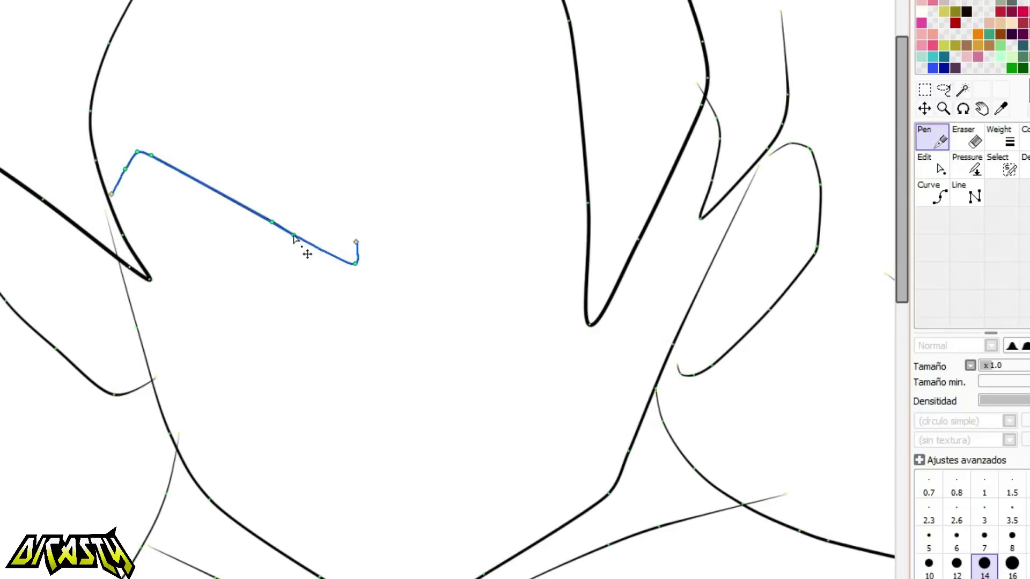
{"action": "mouse_move", "coordinate": [111, 212]}
{"action": "left_mouse_down"}
{"action": "mouse_move", "coordinate": [384, 295]}
{"action": "mouse_move", "coordinate": [355, 282]}
{"action": "mouse_move", "coordinate": [360, 255]}
{"action": "mouse_move", "coordinate": [354, 281]}
{"action": "left_mouse_up"}
{"action": "left_click_drag", "start_coordinate": [428, 241], "coordinate": [591, 203]}
{"action": "mouse_move", "coordinate": [446, 275]}
{"action": "left_mouse_down"}
{"action": "mouse_move", "coordinate": [449, 286]}
{"action": "mouse_move", "coordinate": [455, 263]}
{"action": "mouse_move", "coordinate": [642, 119]}
{"action": "left_mouse_up"}
{"action": "left_click_drag", "start_coordinate": [671, 184], "coordinate": [681, 128]}
Draw the narrow, angular eye outlines beneath both eyebrows.
{"action": "mouse_move", "coordinate": [193, 218]}
{"action": "left_mouse_down"}
{"action": "mouse_move", "coordinate": [308, 298]}
{"action": "mouse_move", "coordinate": [331, 287]}
{"action": "mouse_move", "coordinate": [335, 311]}
{"action": "left_mouse_up"}
{"action": "left_click_drag", "start_coordinate": [333, 286], "coordinate": [343, 291]}
{"action": "mouse_move", "coordinate": [452, 293]}
{"action": "left_mouse_down"}
{"action": "mouse_move", "coordinate": [589, 281]}
{"action": "mouse_move", "coordinate": [590, 273]}
{"action": "mouse_move", "coordinate": [630, 305]}
{"action": "mouse_move", "coordinate": [603, 304]}
{"action": "left_mouse_up"}
{"action": "key", "text": "ctrl+z"}
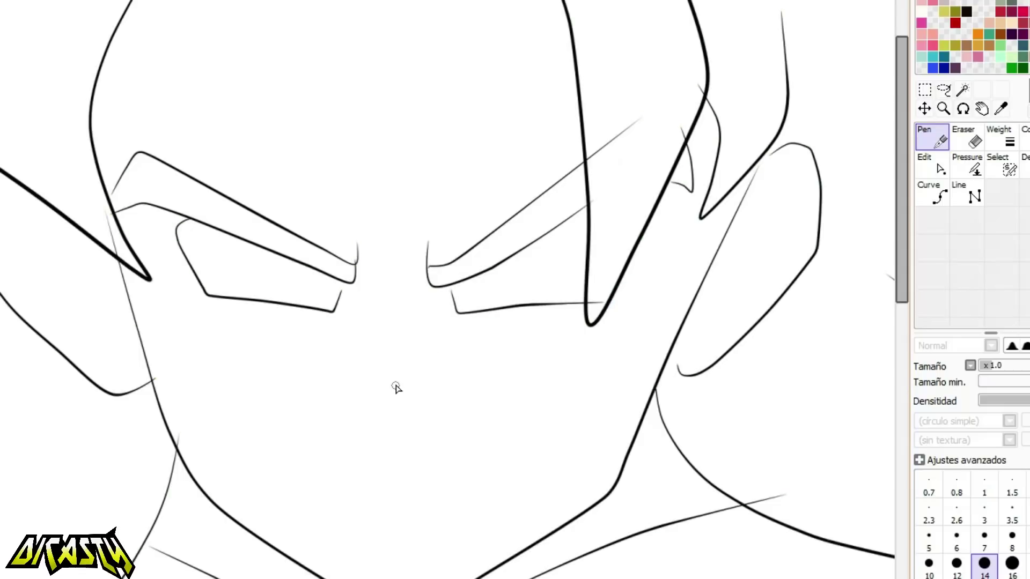
Draw the frown creases between the eyebrows and the slanted wrinkle lines on the forehead.
{"action": "left_click_drag", "start_coordinate": [368, 241], "coordinate": [410, 247]}
{"action": "mouse_move", "coordinate": [406, 283]}
{"action": "left_mouse_down"}
{"action": "mouse_move", "coordinate": [418, 295]}
{"action": "mouse_move", "coordinate": [415, 284]}
{"action": "left_mouse_up"}
{"action": "left_click_drag", "start_coordinate": [392, 240], "coordinate": [395, 276]}
{"action": "left_click_drag", "start_coordinate": [246, 143], "coordinate": [353, 219]}
{"action": "left_click_drag", "start_coordinate": [308, 180], "coordinate": [331, 215]}
{"action": "left_click_drag", "start_coordinate": [536, 111], "coordinate": [440, 206]}
{"action": "left_click_drag", "start_coordinate": [475, 150], "coordinate": [445, 188]}
Draw the nose with a curved crease, bridge wrinkles and a pointed tip.
{"action": "left_click_drag", "start_coordinate": [366, 294], "coordinate": [418, 294]}
{"action": "mouse_move", "coordinate": [366, 321]}
{"action": "left_mouse_down"}
{"action": "mouse_move", "coordinate": [381, 335]}
{"action": "mouse_move", "coordinate": [422, 331]}
{"action": "mouse_move", "coordinate": [408, 423]}
{"action": "mouse_move", "coordinate": [399, 417]}
{"action": "mouse_move", "coordinate": [428, 413]}
{"action": "mouse_move", "coordinate": [409, 354]}
{"action": "left_mouse_up"}
{"action": "left_click_drag", "start_coordinate": [433, 412], "coordinate": [423, 382]}
Draw the open, shouting mouth outline below the nose and adjust its corner points.
{"action": "left_click_drag", "start_coordinate": [343, 442], "coordinate": [466, 436]}
{"action": "mouse_move", "coordinate": [342, 440]}
{"action": "left_mouse_down"}
{"action": "mouse_move", "coordinate": [356, 529]}
{"action": "mouse_move", "coordinate": [468, 457]}
{"action": "left_mouse_up"}
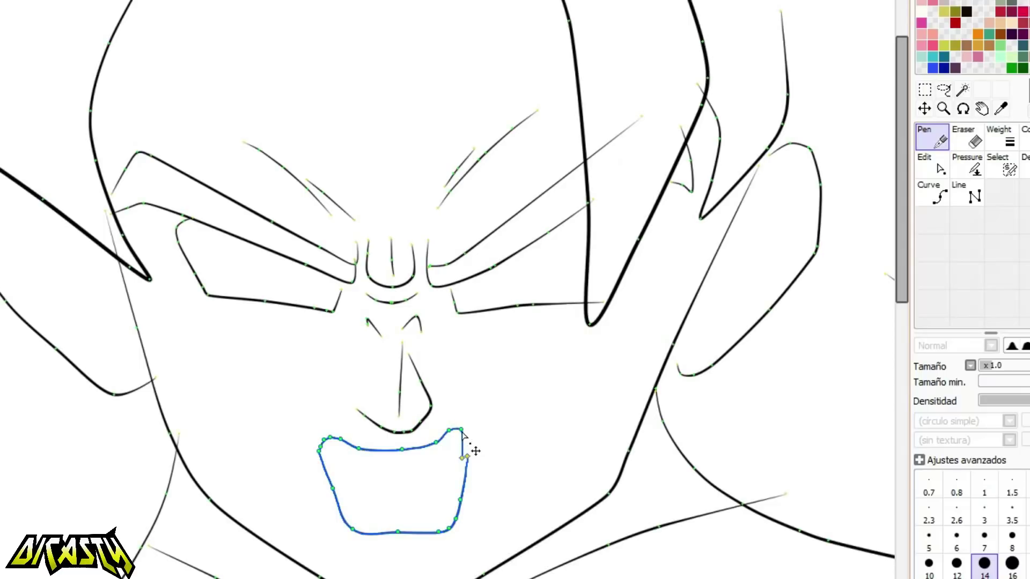
{"action": "mouse_move", "coordinate": [466, 439]}
{"action": "left_mouse_down"}
{"action": "mouse_move", "coordinate": [464, 460]}
{"action": "mouse_move", "coordinate": [453, 437]}
{"action": "mouse_move", "coordinate": [430, 452]}
{"action": "mouse_move", "coordinate": [467, 469]}
{"action": "left_mouse_up"}
{"action": "left_click_drag", "start_coordinate": [444, 531], "coordinate": [440, 536]}
Draw the upper teeth line, the lower teeth contour and the tongue inside the mouth.
{"action": "left_click_drag", "start_coordinate": [322, 465], "coordinate": [470, 459]}
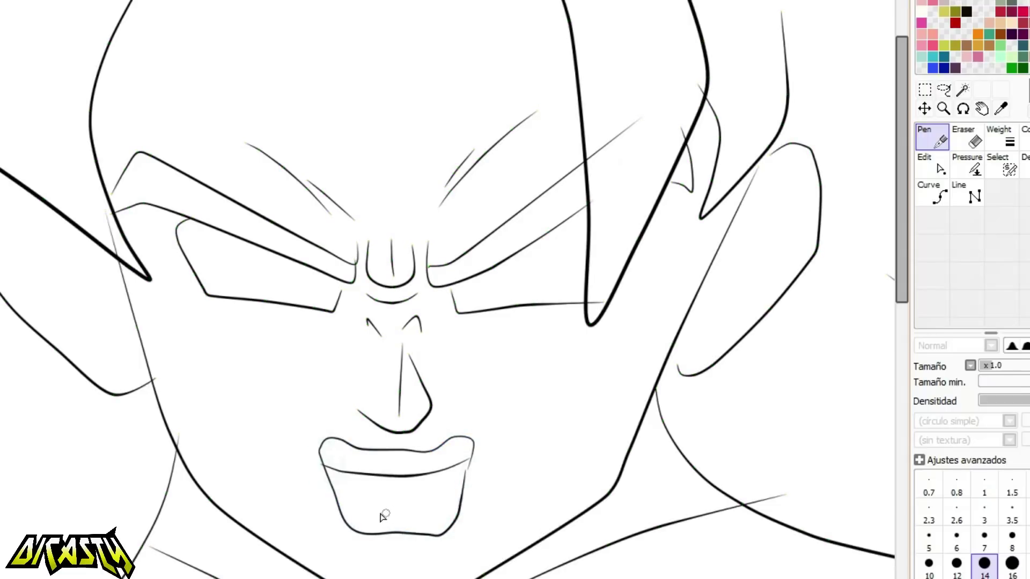
{"action": "mouse_move", "coordinate": [334, 498]}
{"action": "left_mouse_down"}
{"action": "mouse_move", "coordinate": [370, 517]}
{"action": "mouse_move", "coordinate": [448, 485]}
{"action": "mouse_move", "coordinate": [460, 496]}
{"action": "left_mouse_up"}
{"action": "key", "text": "ctrl"}
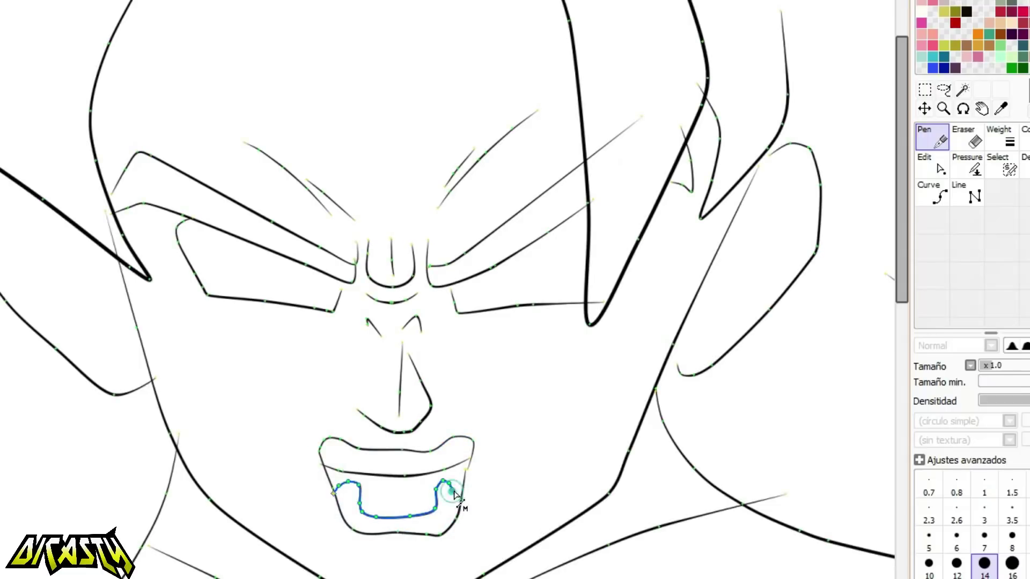
{"action": "left_click_drag", "start_coordinate": [361, 496], "coordinate": [437, 496]}
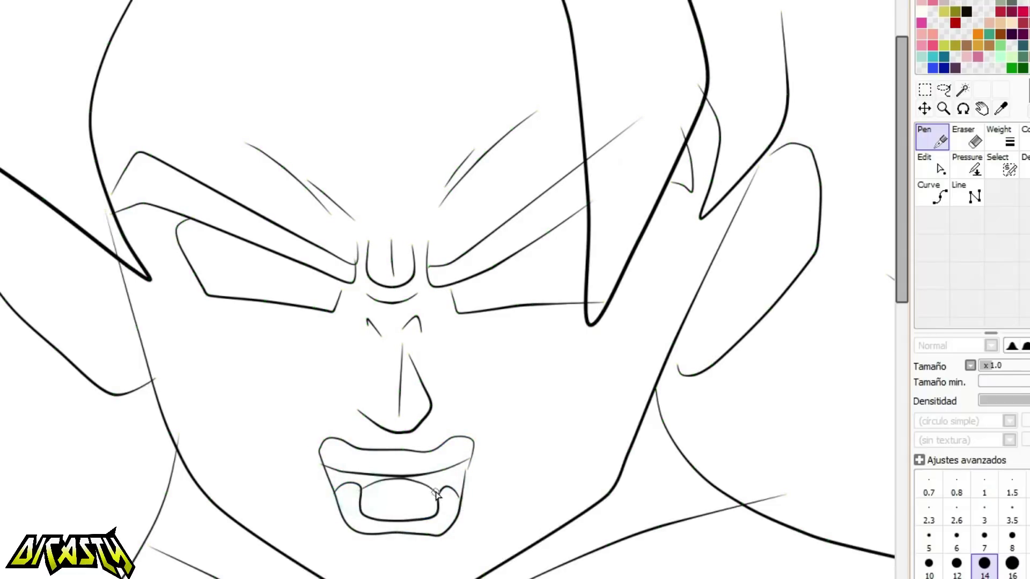
Add curved crease lines beside the mouth corners and wrinkles beneath the eyes.
{"action": "left_click_drag", "start_coordinate": [310, 421], "coordinate": [294, 448]}
{"action": "left_click_drag", "start_coordinate": [468, 420], "coordinate": [487, 445]}
{"action": "left_click_drag", "start_coordinate": [191, 311], "coordinate": [278, 330]}
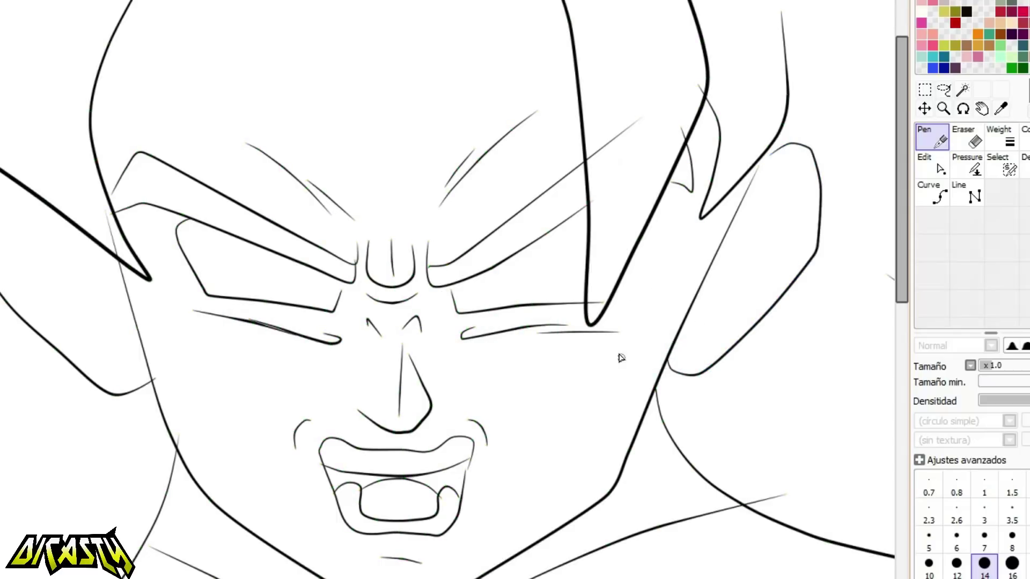
Select the trouser areas of both legs, including the torn spikes around the knee, with the Magic Wand.
{"action": "scroll", "coordinate": [547, 251], "scroll_direction": "down", "scroll_amount": 3}
{"action": "scroll", "coordinate": [434, 156], "scroll_direction": "up", "scroll_amount": 1}
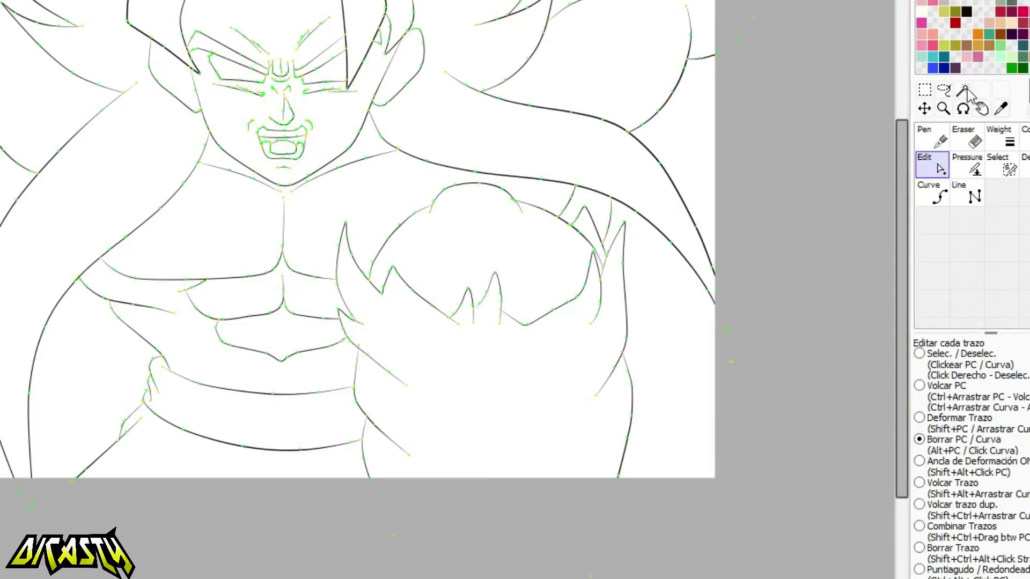
{"action": "left_click", "coordinate": [964, 90]}
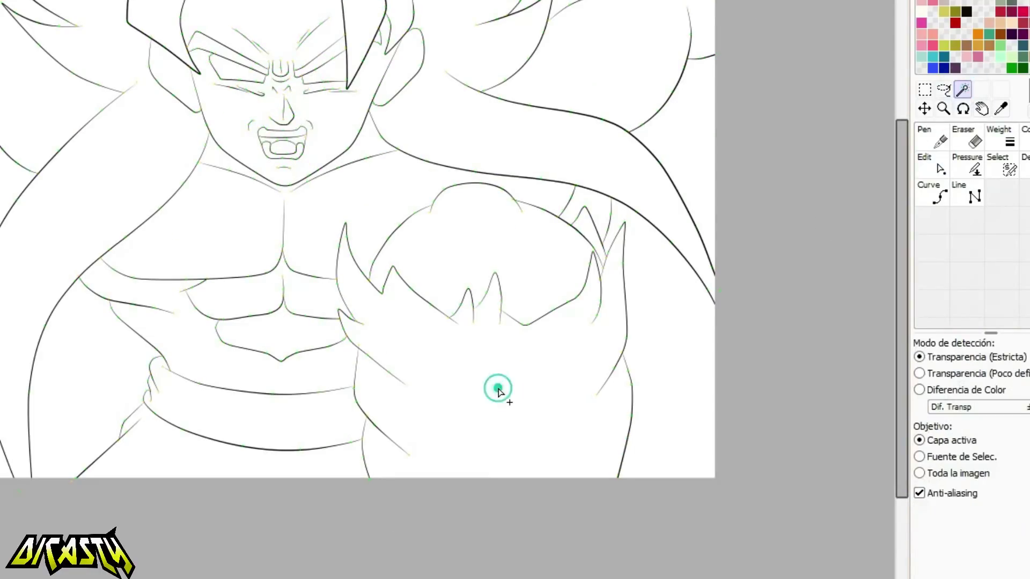
{"action": "left_click", "coordinate": [494, 391]}
{"action": "scroll", "coordinate": [588, 233], "scroll_direction": "up", "scroll_amount": 2}
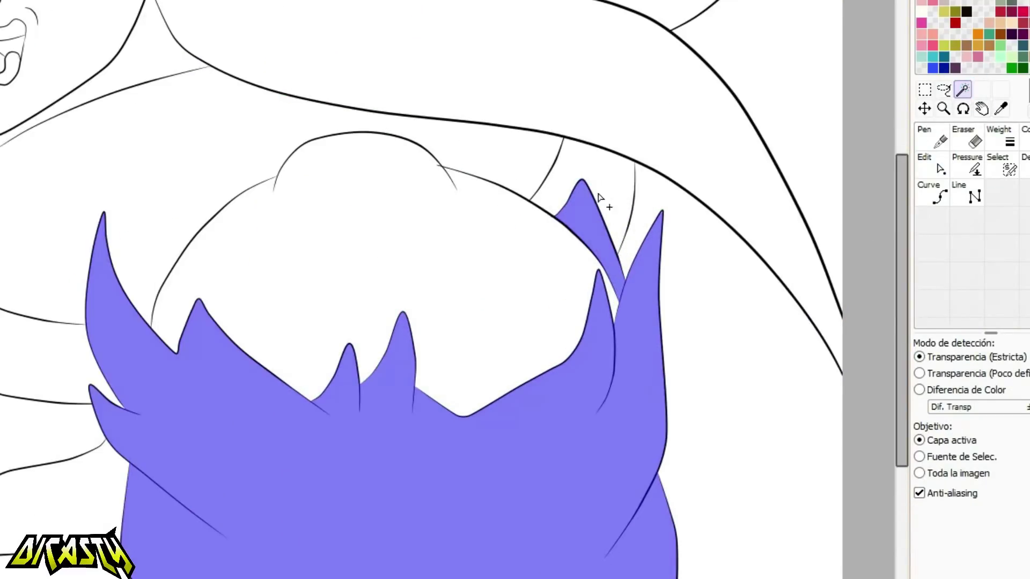
{"action": "left_click", "coordinate": [600, 195]}
{"action": "scroll", "coordinate": [582, 207], "scroll_direction": "down", "scroll_amount": 3}
{"action": "left_click", "coordinate": [399, 369]}
{"action": "scroll", "coordinate": [440, 342], "scroll_direction": "up", "scroll_amount": 2}
Fill the selected trousers with mustard yellow.
{"action": "left_click", "coordinate": [926, 197]}
{"action": "left_click", "coordinate": [603, 287]}
{"action": "key", "text": "n"}
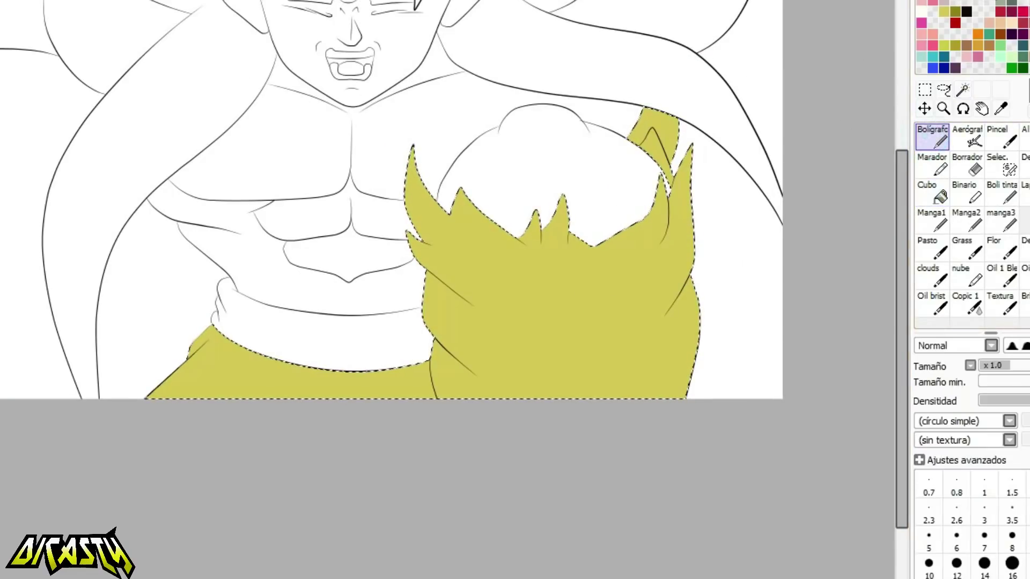
Paint olive shadow strokes for the trouser folds beneath the waistband on the lowered leg.
{"action": "scroll", "coordinate": [269, 403], "scroll_direction": "up", "scroll_amount": 2}
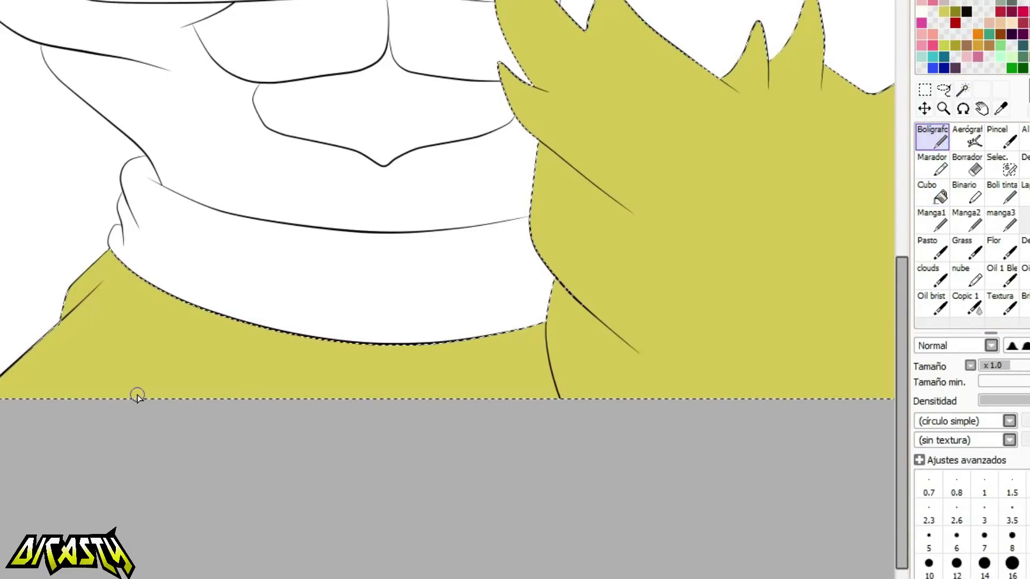
{"action": "left_click", "coordinate": [1028, 366]}
{"action": "key", "text": "Left"}
{"action": "left_click_drag", "start_coordinate": [114, 311], "coordinate": [219, 205]}
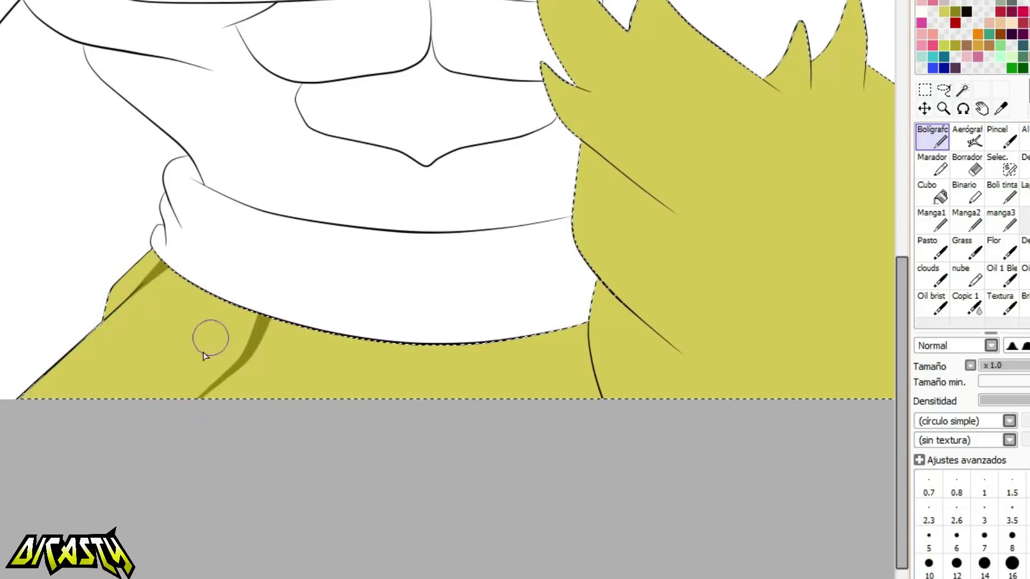
{"action": "left_click_drag", "start_coordinate": [236, 307], "coordinate": [192, 374]}
{"action": "left_click_drag", "start_coordinate": [405, 346], "coordinate": [380, 400]}
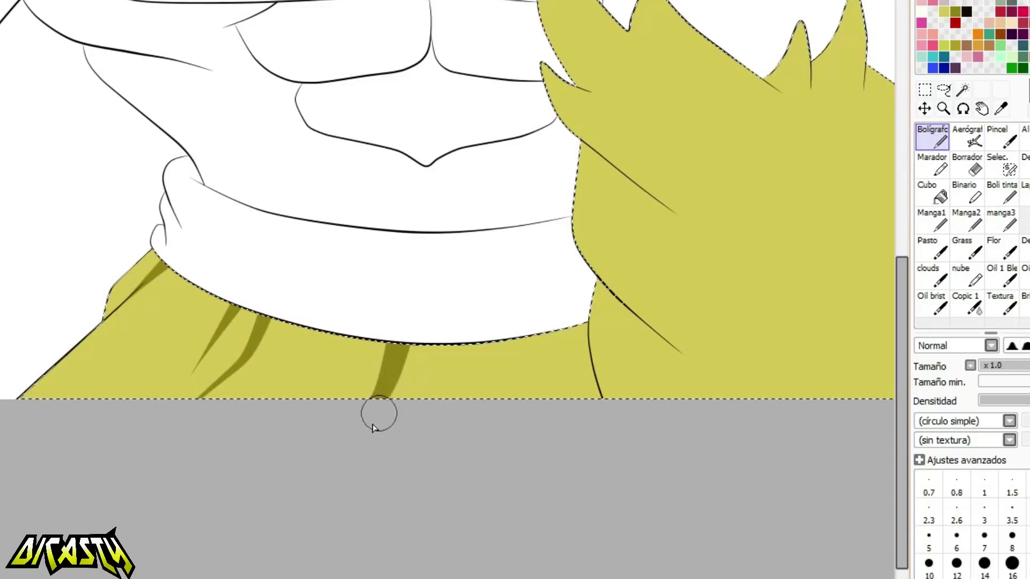
Paint olive shadow strokes along the torn inner spikes and outline a branching fold shadow on the raised leg's inner side.
{"action": "mouse_move", "coordinate": [639, 102]}
{"action": "left_mouse_down"}
{"action": "mouse_move", "coordinate": [315, 102]}
{"action": "mouse_move", "coordinate": [327, 1]}
{"action": "left_mouse_up"}
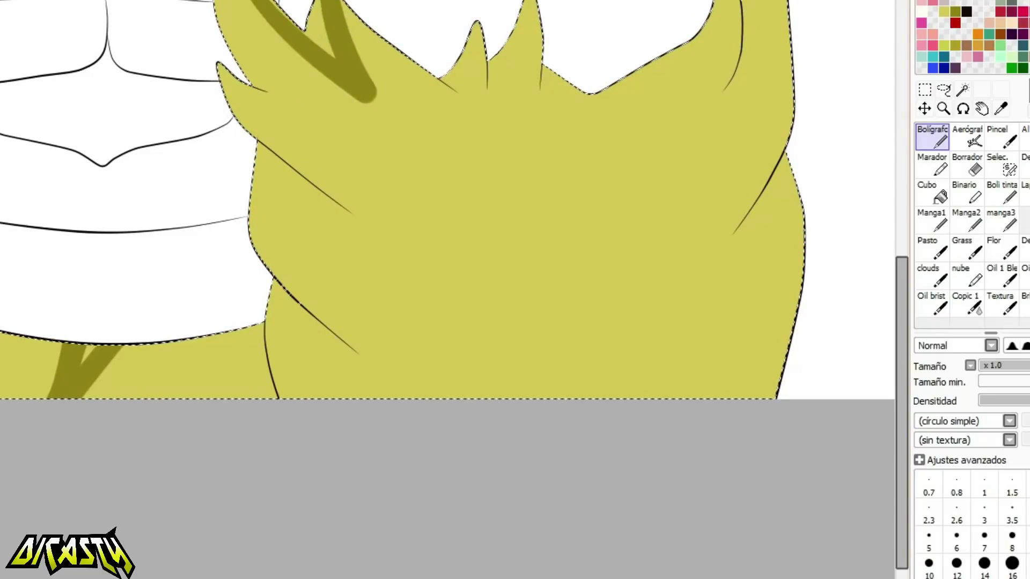
{"action": "left_click_drag", "start_coordinate": [299, 196], "coordinate": [532, 518]}
{"action": "left_click_drag", "start_coordinate": [294, 179], "coordinate": [485, 469]}
{"action": "key", "text": "ctrl+z"}
{"action": "left_click_drag", "start_coordinate": [291, 171], "coordinate": [559, 544]}
{"action": "left_click_drag", "start_coordinate": [305, 208], "coordinate": [531, 338]}
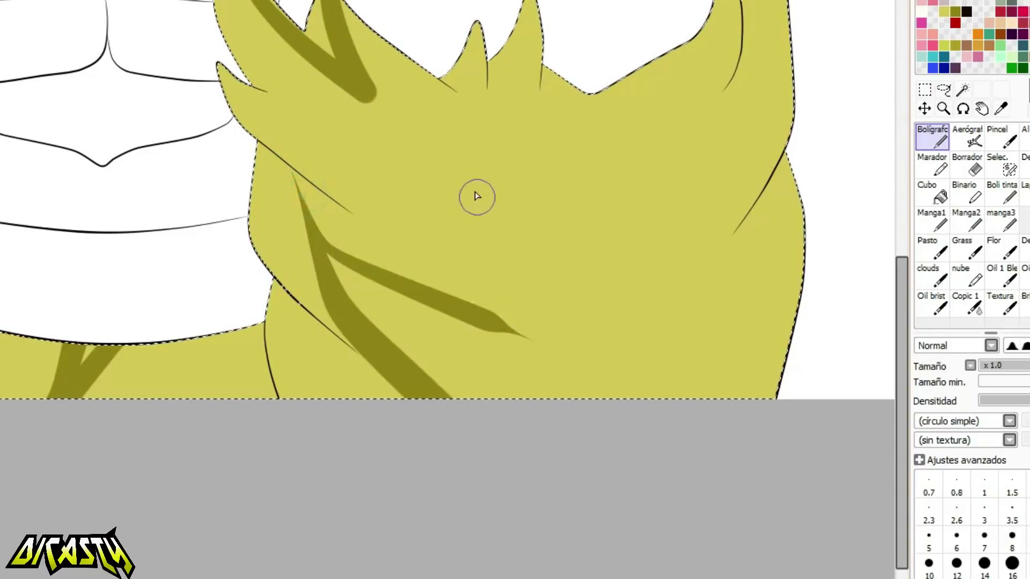
Outline the zigzag olive shadow edge across the middle of the raised leg, reaching up to the torn hem.
{"action": "left_click_drag", "start_coordinate": [459, 131], "coordinate": [489, 397]}
{"action": "left_click_drag", "start_coordinate": [503, 196], "coordinate": [562, 365]}
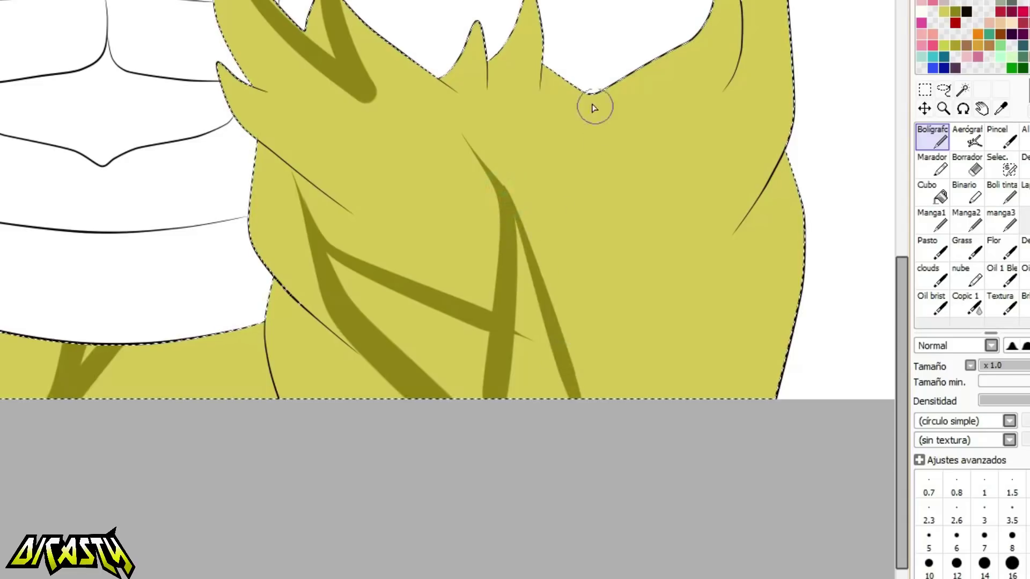
{"action": "left_click_drag", "start_coordinate": [556, 94], "coordinate": [541, 368]}
{"action": "left_click_drag", "start_coordinate": [652, 63], "coordinate": [574, 285]}
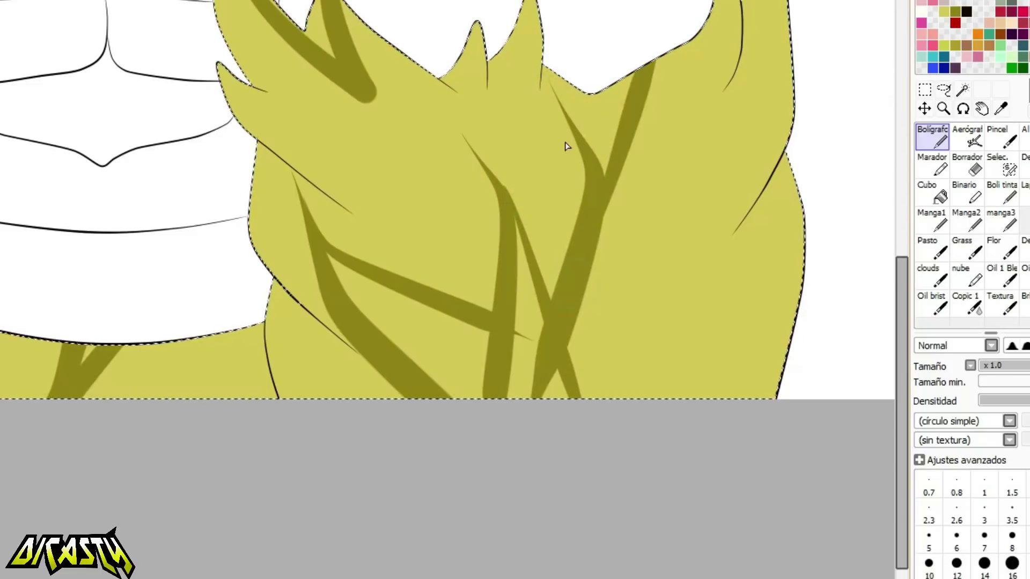
{"action": "left_click_drag", "start_coordinate": [449, 108], "coordinate": [606, 397]}
Fill the outlined outer and lower shadow areas of the raised leg with olive using the Bucket.
{"action": "left_click", "coordinate": [932, 166]}
{"action": "left_click", "coordinate": [932, 198]}
{"action": "left_click", "coordinate": [670, 257]}
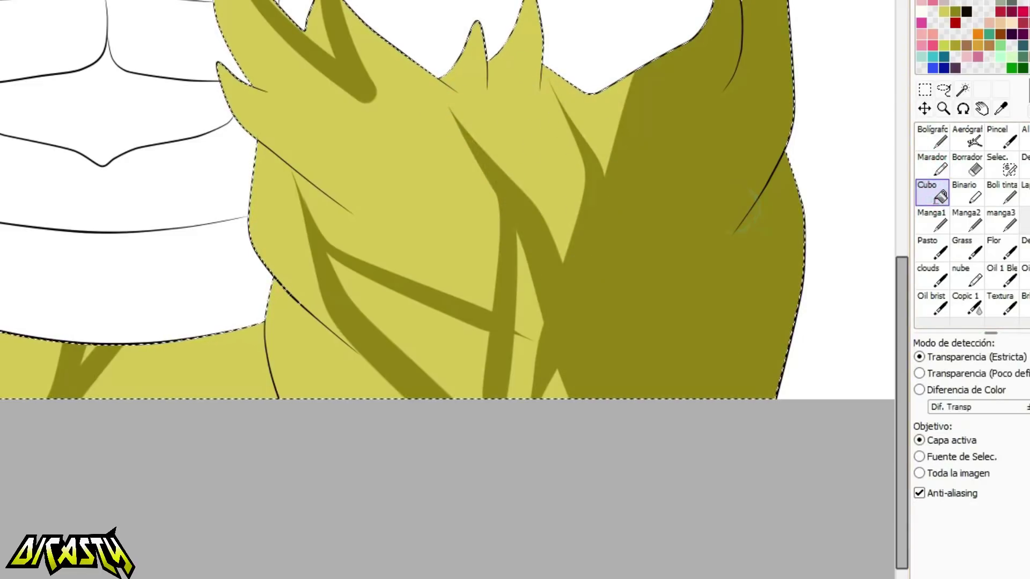
{"action": "left_click", "coordinate": [528, 351]}
{"action": "left_click", "coordinate": [555, 389]}
{"action": "left_click", "coordinate": [433, 338]}
Outline pointed olive shadows at the base of the raised leg under the lower inner crease and fill them.
{"action": "left_click", "coordinate": [932, 138]}
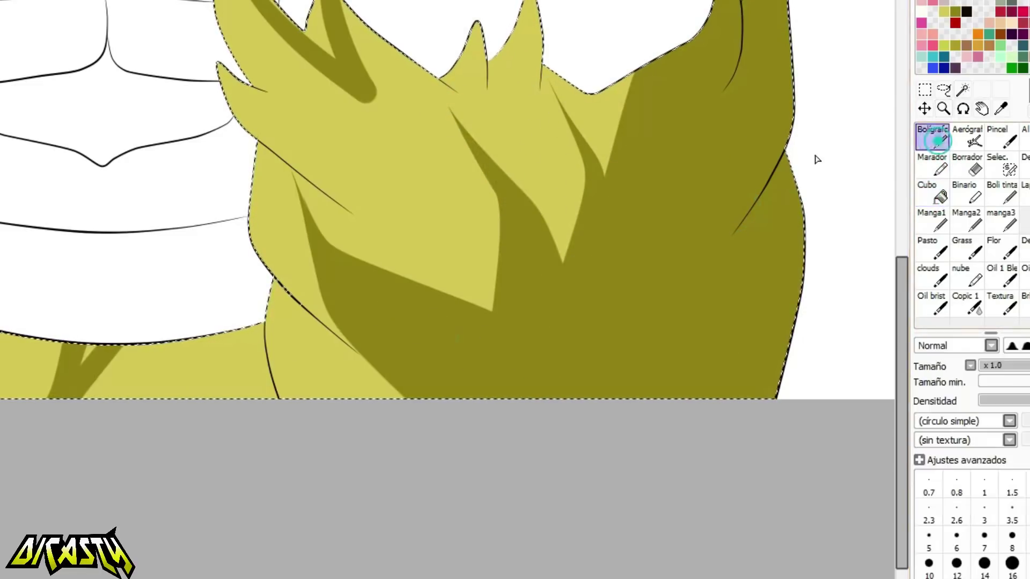
{"action": "left_click_drag", "start_coordinate": [282, 296], "coordinate": [430, 520]}
{"action": "left_click_drag", "start_coordinate": [296, 339], "coordinate": [296, 347]}
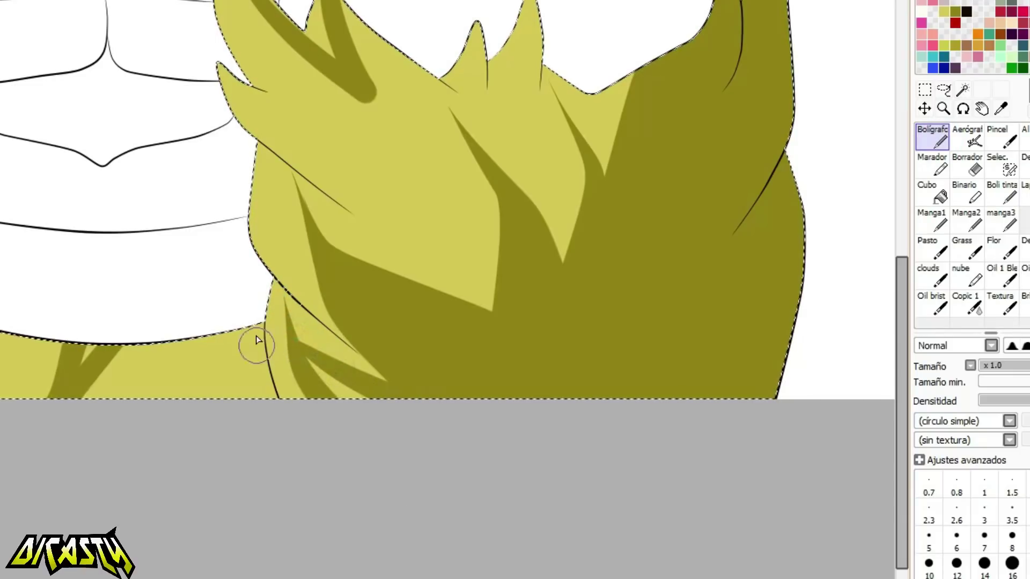
{"action": "left_click", "coordinate": [932, 194]}
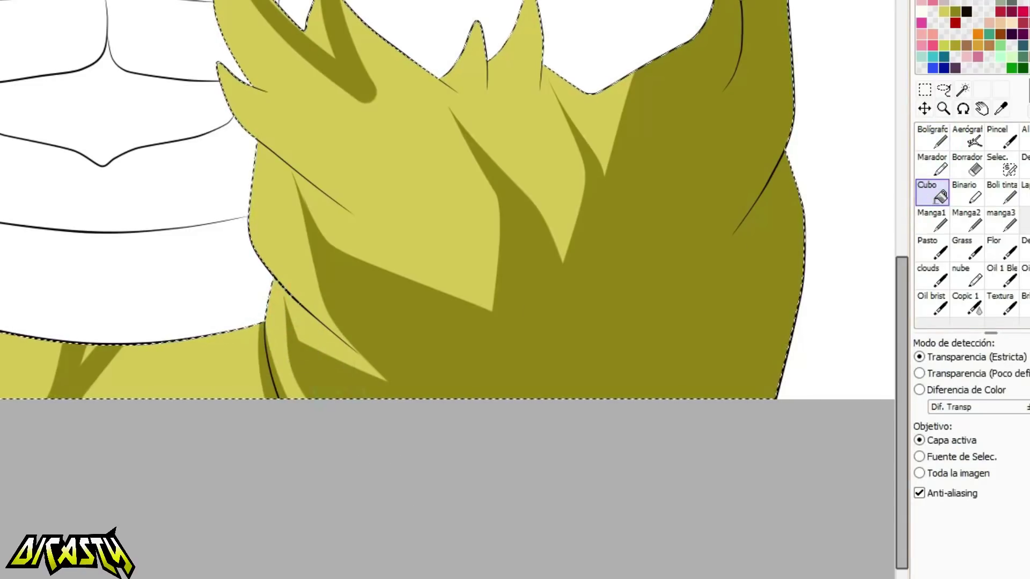
Fill the trouser area beneath the waistband, between the fold shadows and the raised leg, with olive.
{"action": "left_click_drag", "start_coordinate": [143, 465], "coordinate": [568, 467]}
{"action": "left_click", "coordinate": [642, 363]}
{"action": "left_click", "coordinate": [360, 372]}
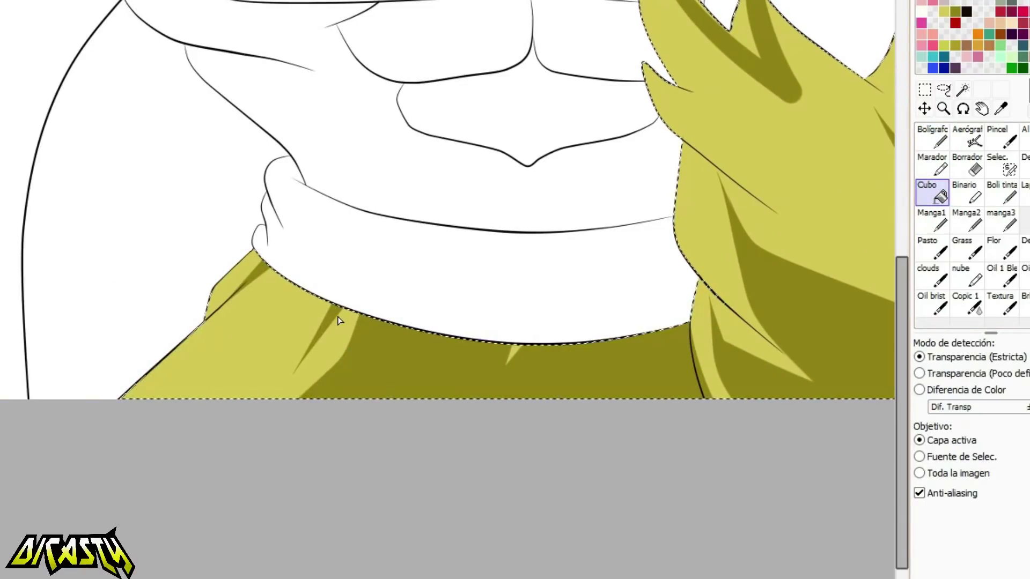
Paint tapered dark brown fold shadows below the waistband and along the edge of its olive area.
{"action": "scroll", "coordinate": [338, 321], "scroll_direction": "down", "scroll_amount": 3}
{"action": "scroll", "coordinate": [563, 220], "scroll_direction": "up", "scroll_amount": 1}
{"action": "left_click", "coordinate": [932, 138]}
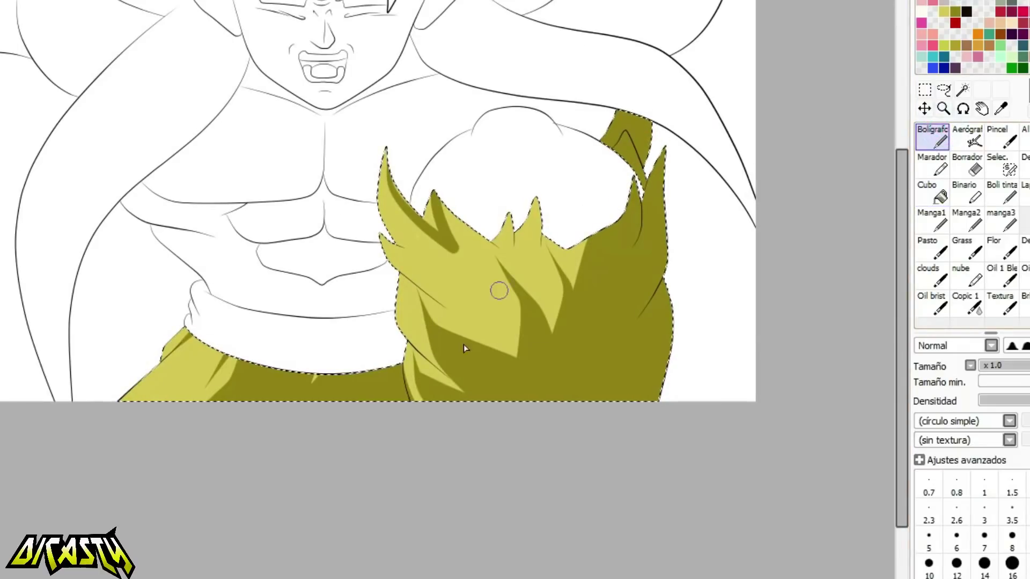
{"action": "scroll", "coordinate": [296, 401], "scroll_direction": "up", "scroll_amount": 3}
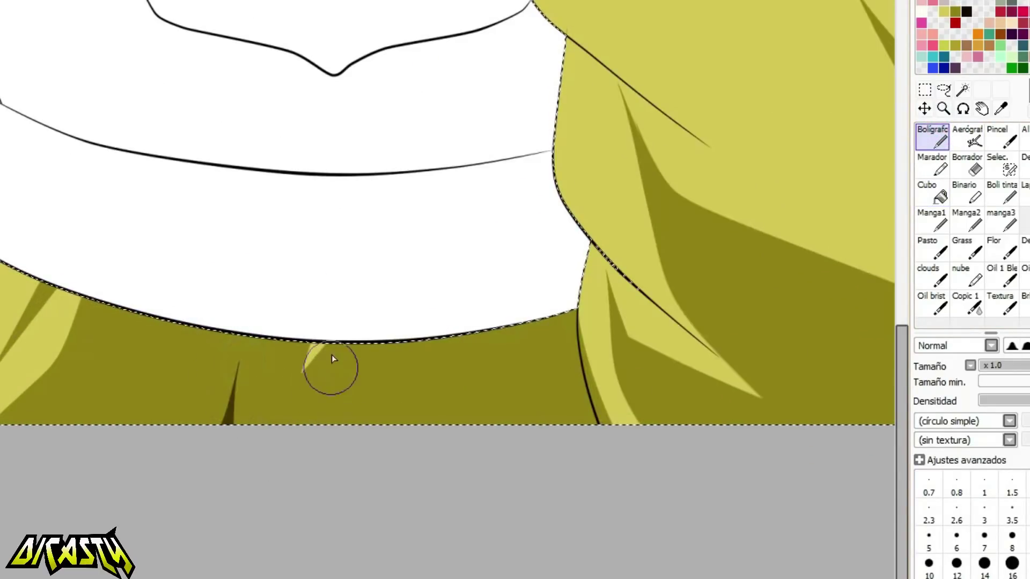
{"action": "left_click_drag", "start_coordinate": [335, 346], "coordinate": [294, 416]}
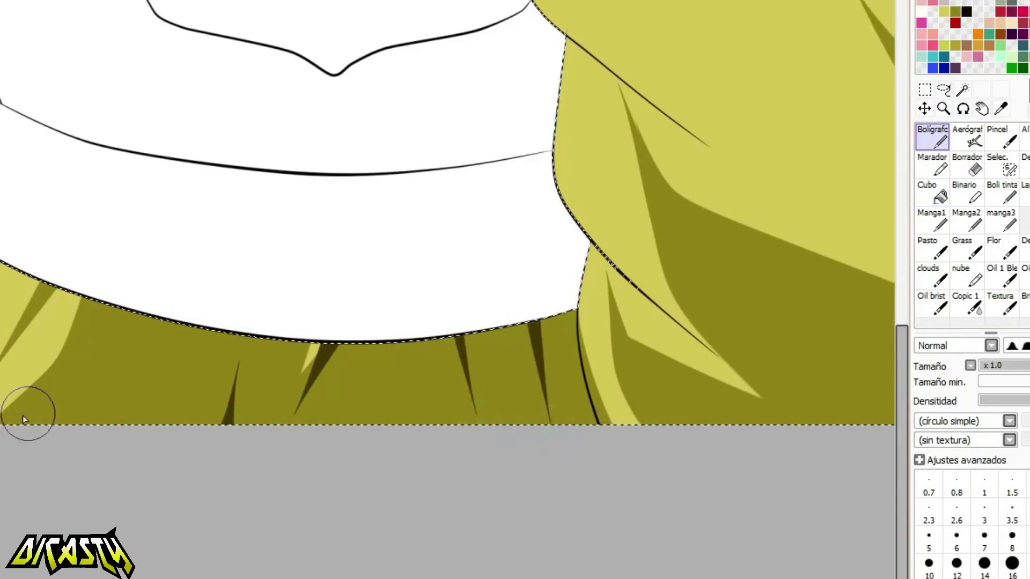
{"action": "left_click_drag", "start_coordinate": [107, 405], "coordinate": [380, 322]}
{"action": "left_click_drag", "start_coordinate": [260, 421], "coordinate": [371, 186]}
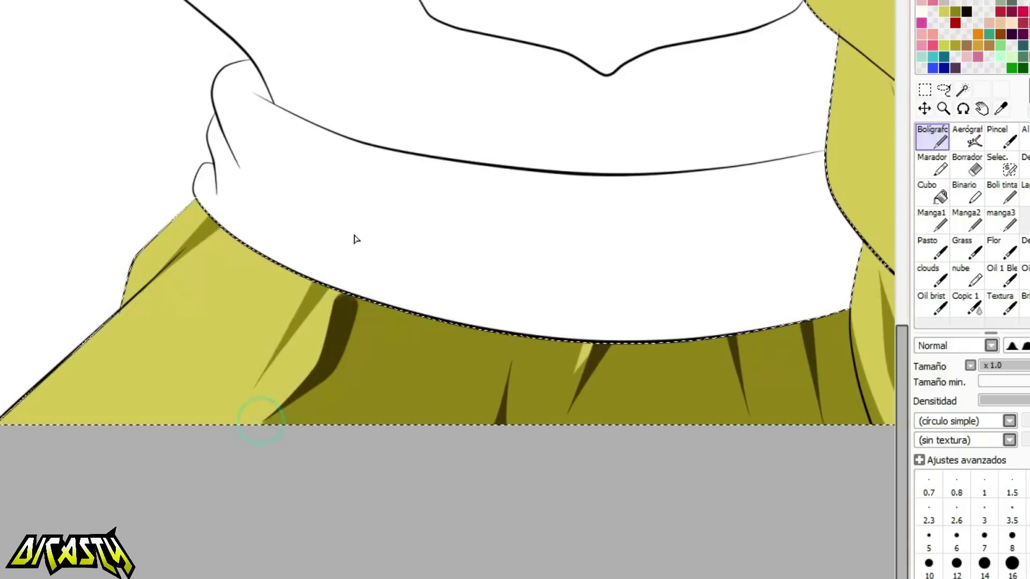
Paint dark brown shadows under the lower inner crease and the outer crease of the raised leg.
{"action": "scroll", "coordinate": [253, 368], "scroll_direction": "down", "scroll_amount": 5}
{"action": "scroll", "coordinate": [248, 365], "scroll_direction": "up", "scroll_amount": 5}
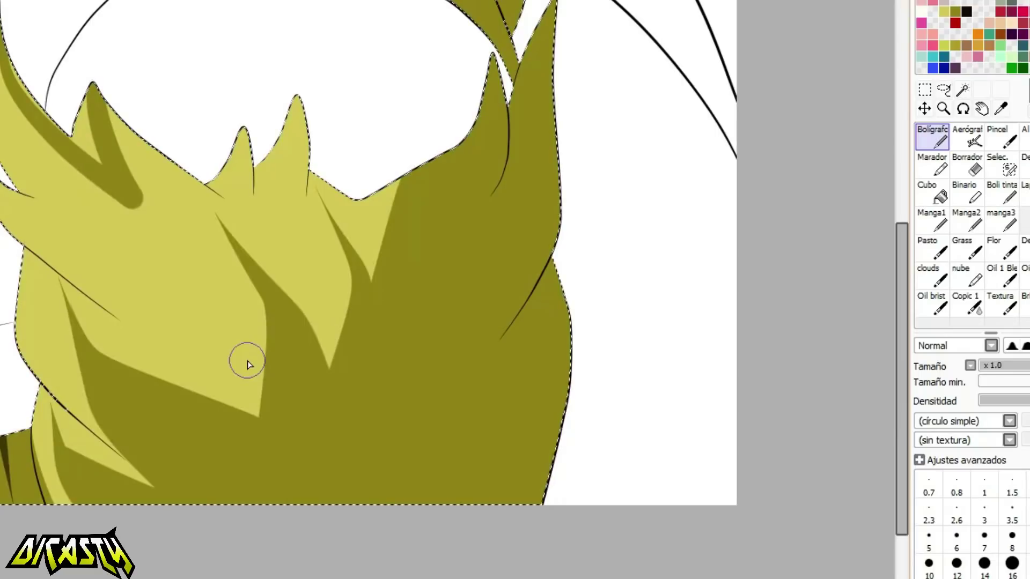
{"action": "left_click_drag", "start_coordinate": [102, 428], "coordinate": [185, 505]}
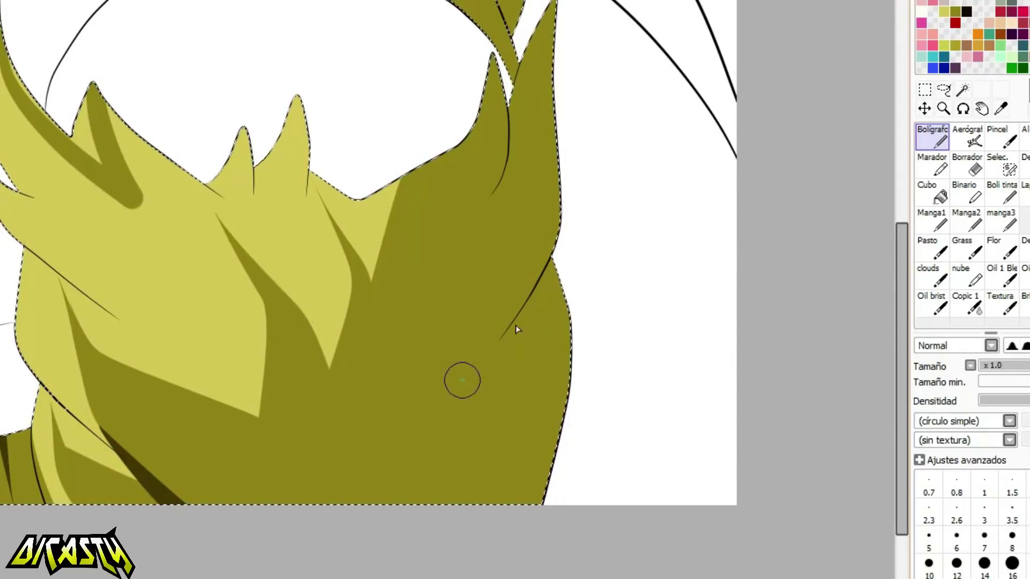
{"action": "left_click_drag", "start_coordinate": [557, 264], "coordinate": [465, 377]}
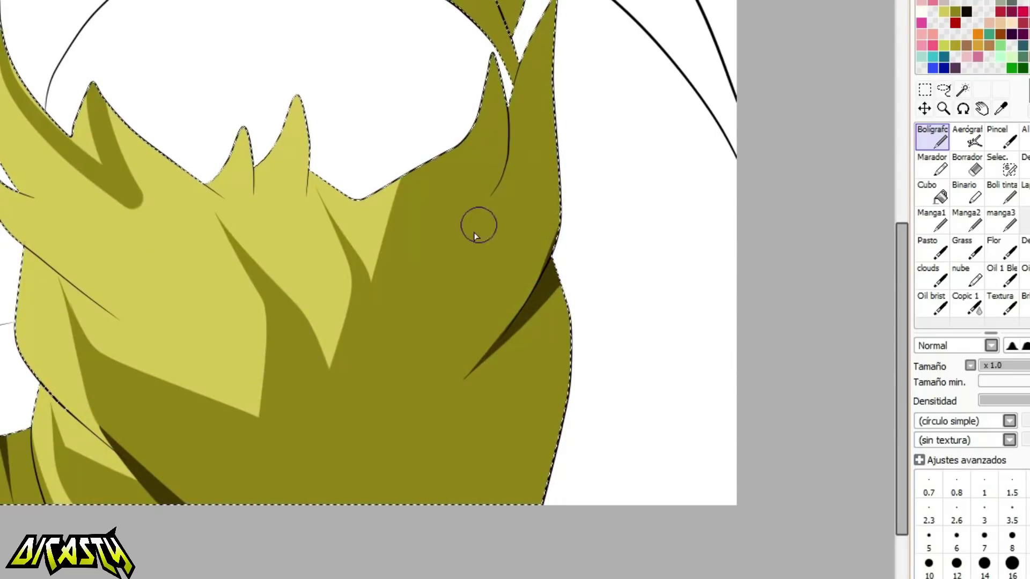
{"action": "key", "text": "ctrl+z"}
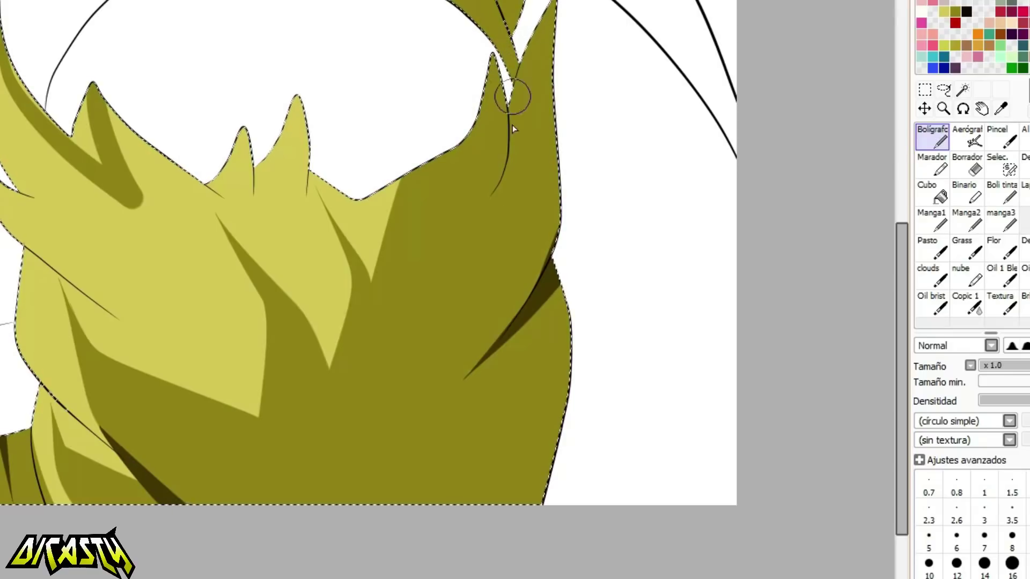
Shade the crease below the outer torn spike in dark brown and fill the fabric piece behind the knee.
{"action": "left_click_drag", "start_coordinate": [499, 183], "coordinate": [504, 7]}
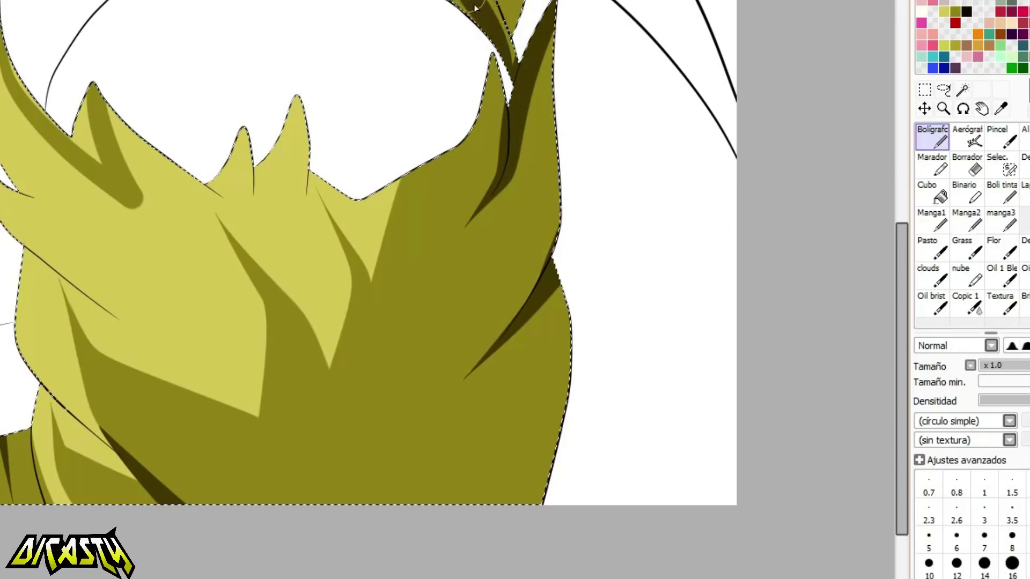
{"action": "left_click", "coordinate": [946, 188]}
{"action": "left_click", "coordinate": [943, 142]}
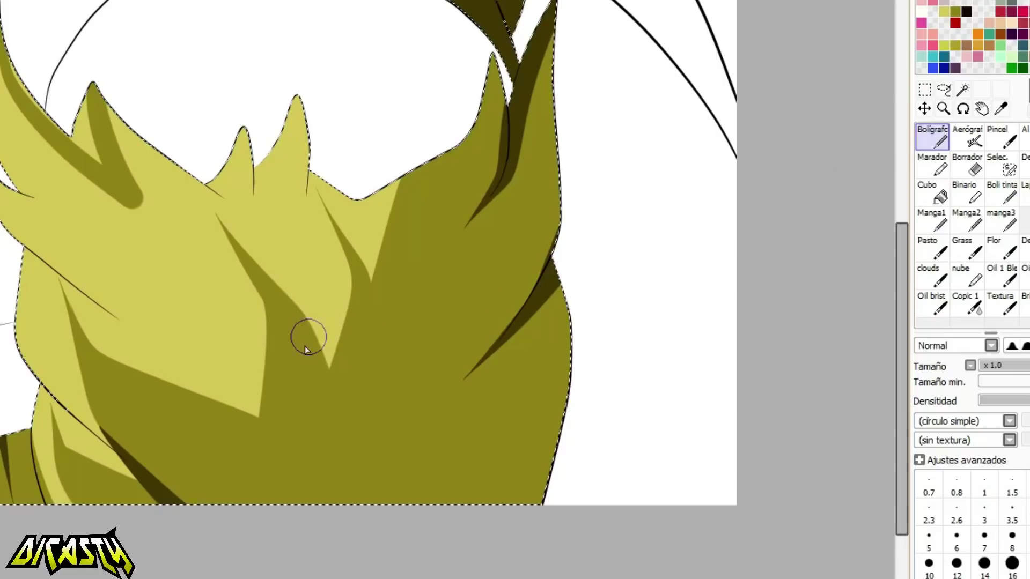
Add long dark brown folds across the lower part of the raised leg and a shadow beneath its upper inner crease.
{"action": "left_click_drag", "start_coordinate": [551, 342], "coordinate": [416, 502]}
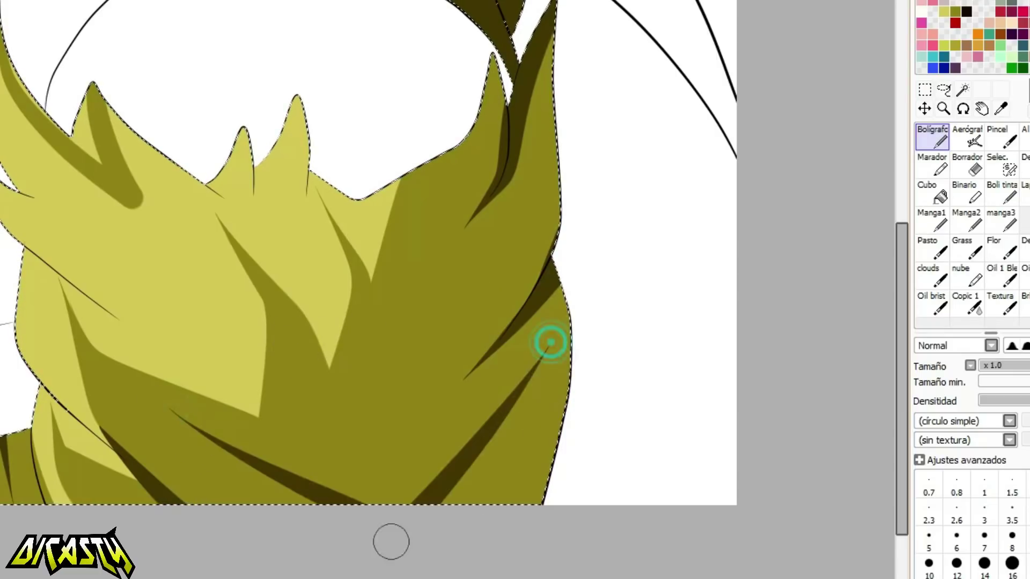
{"action": "left_click_drag", "start_coordinate": [115, 318], "coordinate": [23, 251]}
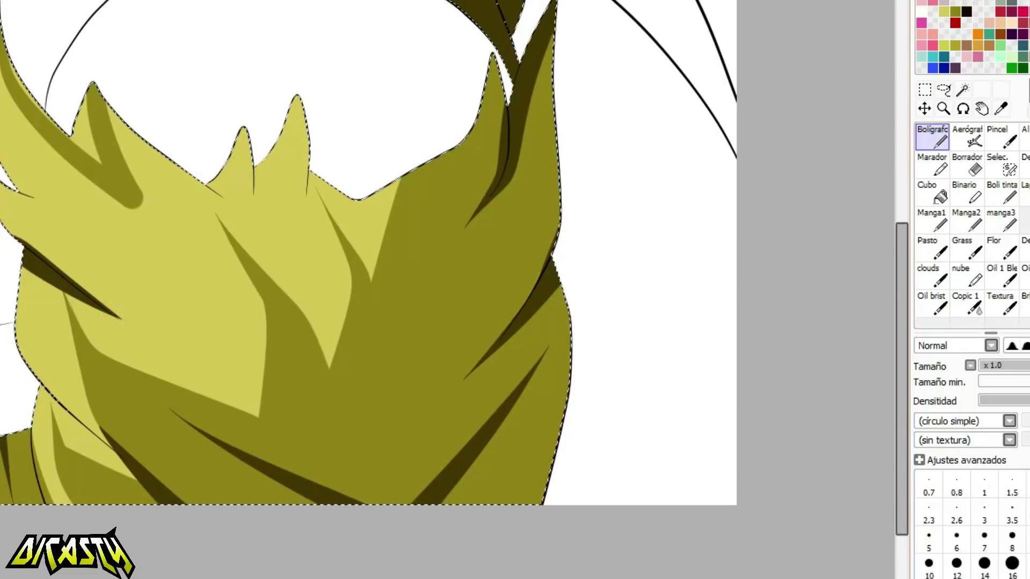
Trim the tip of the olive shadow below the upper inner crease with sampled mustard yellow.
{"action": "left_click_drag", "start_coordinate": [59, 300], "coordinate": [258, 301]}
{"action": "right_click", "coordinate": [260, 244]}
{"action": "left_click_drag", "start_coordinate": [204, 223], "coordinate": [299, 286]}
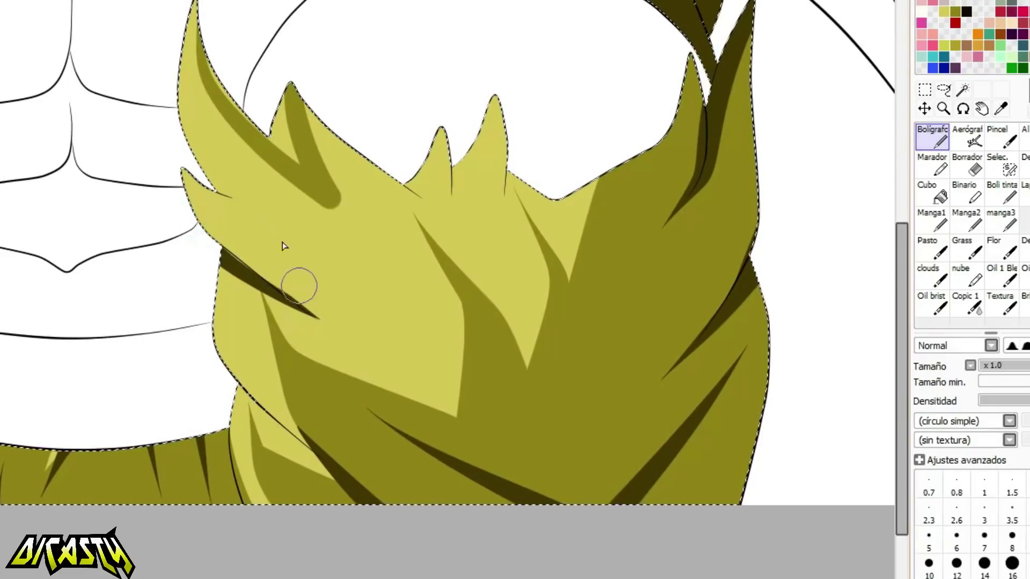
{"action": "mouse_move", "coordinate": [204, 263]}
{"action": "left_mouse_down"}
{"action": "mouse_move", "coordinate": [362, 344]}
{"action": "mouse_move", "coordinate": [235, 281]}
{"action": "mouse_move", "coordinate": [364, 361]}
{"action": "mouse_move", "coordinate": [293, 332]}
{"action": "left_mouse_up"}
{"action": "key", "text": "ctrl+z"}
{"action": "key", "text": "ctrl+z"}
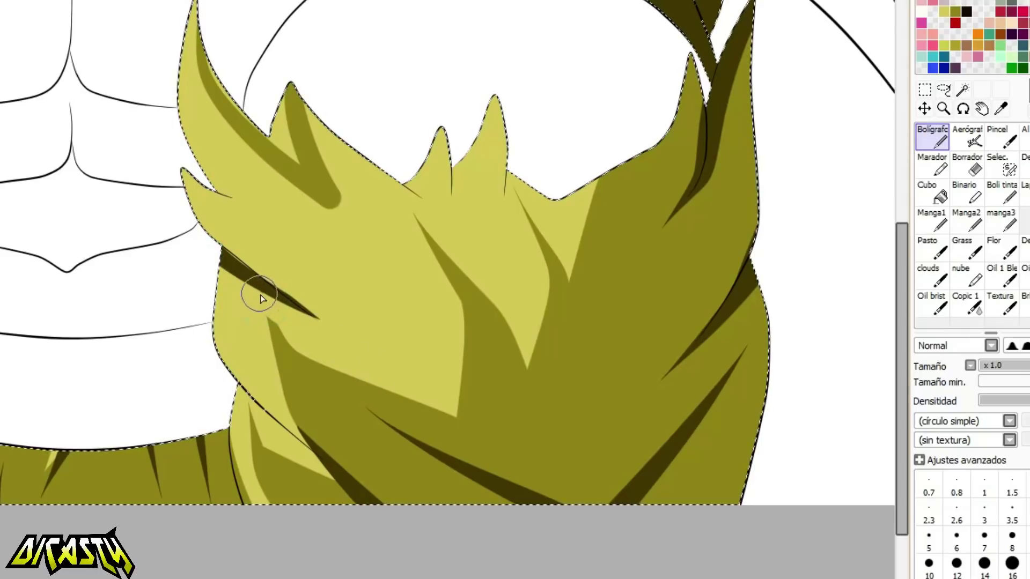
Sharpen the dark brown shadow at the upper inner crease and split the olive shadow tip below it into two points.
{"action": "left_click_drag", "start_coordinate": [216, 264], "coordinate": [383, 366]}
{"action": "right_click", "coordinate": [311, 384]}
{"action": "left_click_drag", "start_coordinate": [267, 317], "coordinate": [309, 382]}
{"action": "mouse_move", "coordinate": [265, 319]}
{"action": "left_mouse_down"}
{"action": "mouse_move", "coordinate": [283, 326]}
{"action": "mouse_move", "coordinate": [297, 371]}
{"action": "left_mouse_up"}
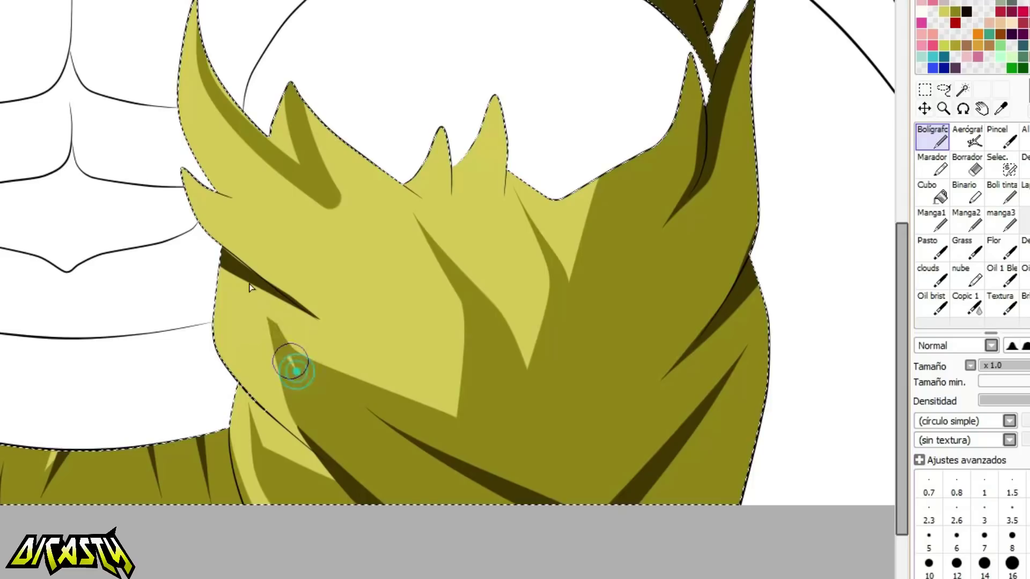
{"action": "left_click_drag", "start_coordinate": [217, 240], "coordinate": [346, 326]}
{"action": "left_click_drag", "start_coordinate": [215, 241], "coordinate": [367, 341]}
Reshape the rounded end of the olive shadow below the inner torn spikes into a sharp point.
{"action": "right_click", "coordinate": [312, 175]}
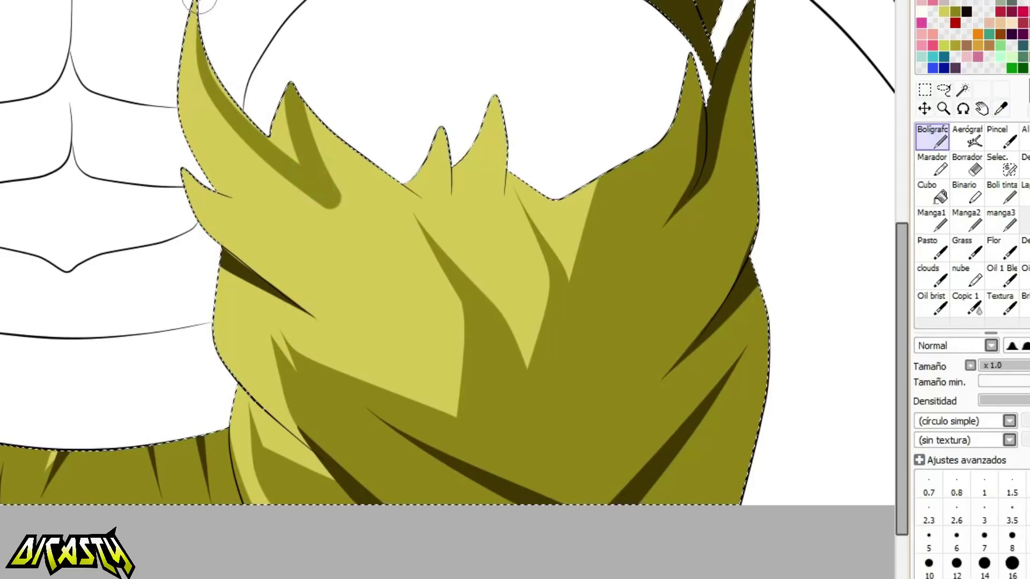
{"action": "right_click", "coordinate": [334, 144]}
{"action": "left_click_drag", "start_coordinate": [299, 60], "coordinate": [355, 249]}
{"action": "left_click_drag", "start_coordinate": [302, 78], "coordinate": [266, 110]}
Deepen the large dark brown fold beneath the waistband with near-black accents.
{"action": "scroll", "coordinate": [528, 185], "scroll_direction": "down", "scroll_amount": 5}
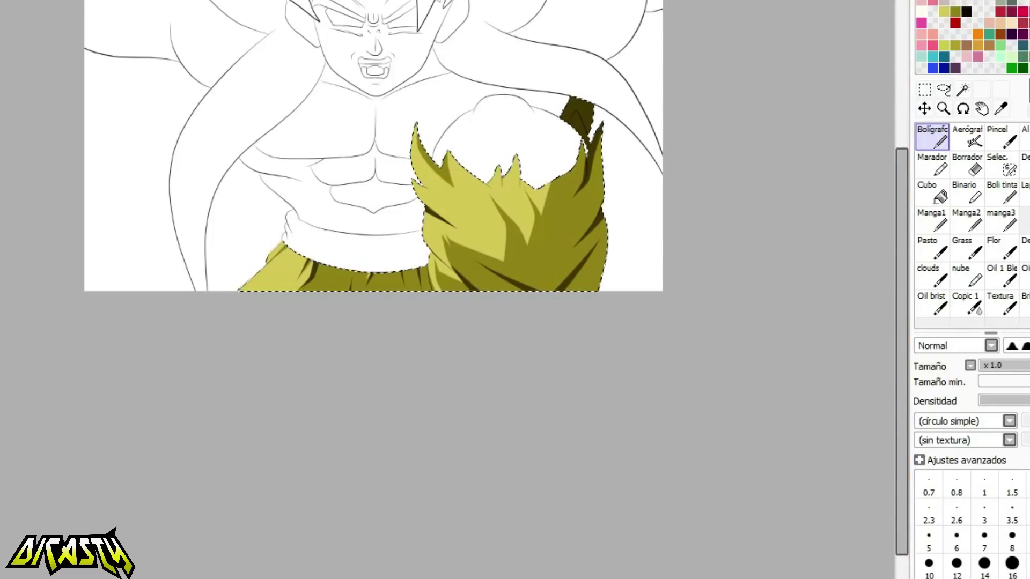
{"action": "scroll", "coordinate": [259, 299], "scroll_direction": "up", "scroll_amount": 5}
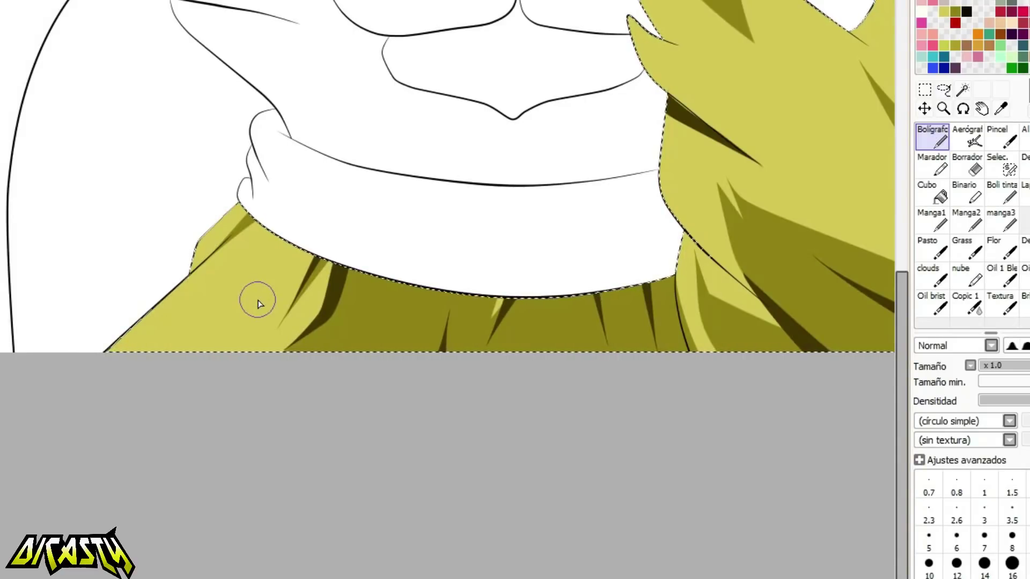
{"action": "scroll", "coordinate": [233, 333], "scroll_direction": "up", "scroll_amount": 2}
{"action": "right_click", "coordinate": [392, 259]}
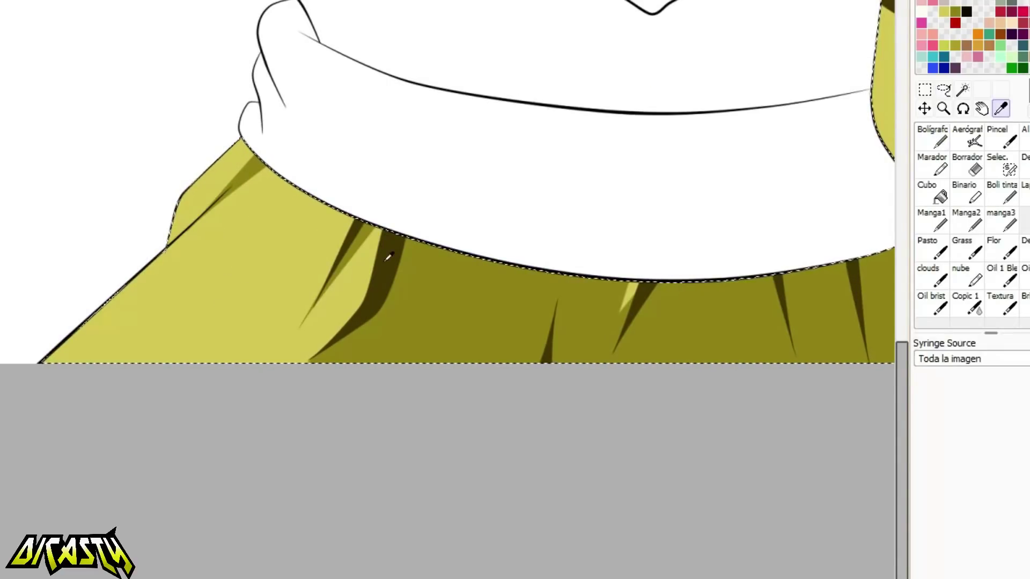
{"action": "mouse_move", "coordinate": [344, 338]}
{"action": "left_mouse_down"}
{"action": "mouse_move", "coordinate": [409, 251]}
{"action": "mouse_move", "coordinate": [386, 308]}
{"action": "left_mouse_up"}
{"action": "left_click_drag", "start_coordinate": [411, 240], "coordinate": [423, 233]}
{"action": "mouse_move", "coordinate": [532, 271]}
{"action": "left_mouse_down"}
{"action": "mouse_move", "coordinate": [153, 282]}
{"action": "mouse_move", "coordinate": [189, 382]}
{"action": "left_mouse_up"}
{"action": "key", "text": "ctrl+z"}
Paint thin near-black accents in and between the remaining folds along the waistband up to the raised leg.
{"action": "left_click_drag", "start_coordinate": [179, 291], "coordinate": [175, 384]}
{"action": "left_click_drag", "start_coordinate": [212, 340], "coordinate": [224, 263]}
{"action": "left_click_drag", "start_coordinate": [346, 363], "coordinate": [339, 268]}
{"action": "left_click_drag", "start_coordinate": [359, 326], "coordinate": [357, 258]}
{"action": "left_click_drag", "start_coordinate": [384, 294], "coordinate": [403, 375]}
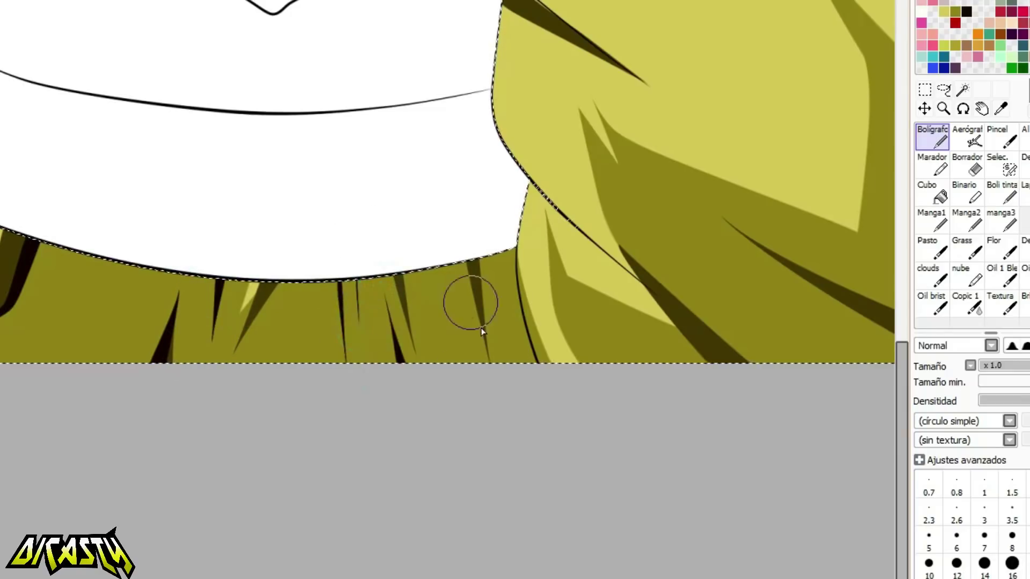
{"action": "left_click_drag", "start_coordinate": [490, 356], "coordinate": [464, 247]}
{"action": "left_click_drag", "start_coordinate": [416, 353], "coordinate": [393, 154]}
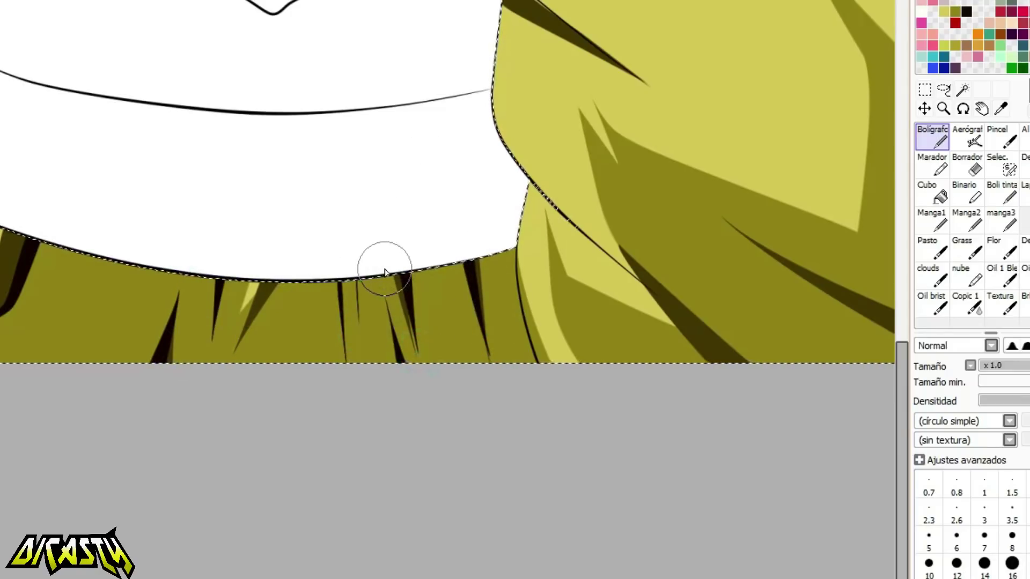
Add a near-black accent inside the dark brown shadow of the raised leg's lower inner crease.
{"action": "scroll", "coordinate": [384, 271], "scroll_direction": "down", "scroll_amount": 3}
{"action": "scroll", "coordinate": [752, 197], "scroll_direction": "up", "scroll_amount": 3}
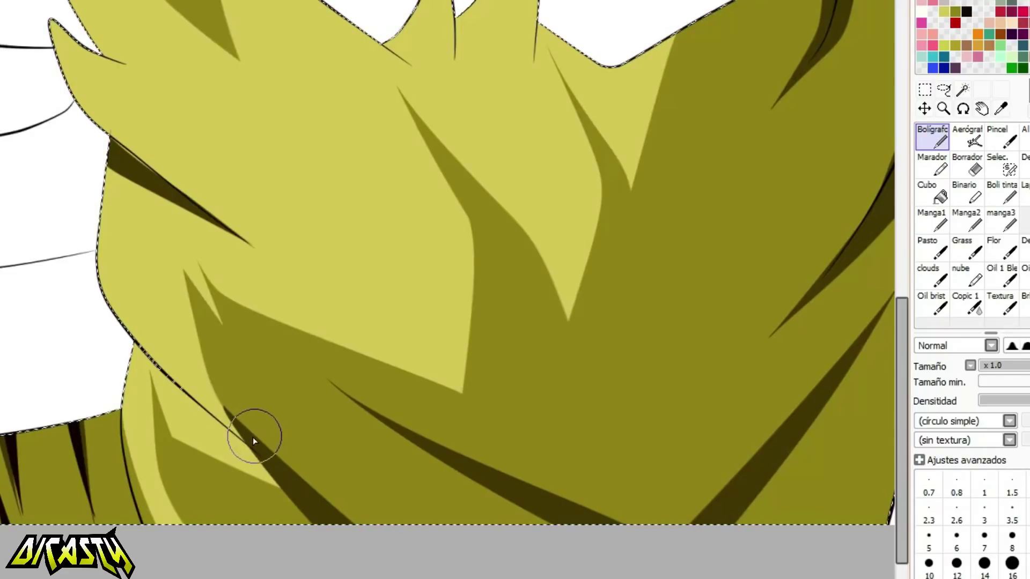
{"action": "left_click_drag", "start_coordinate": [224, 409], "coordinate": [365, 525]}
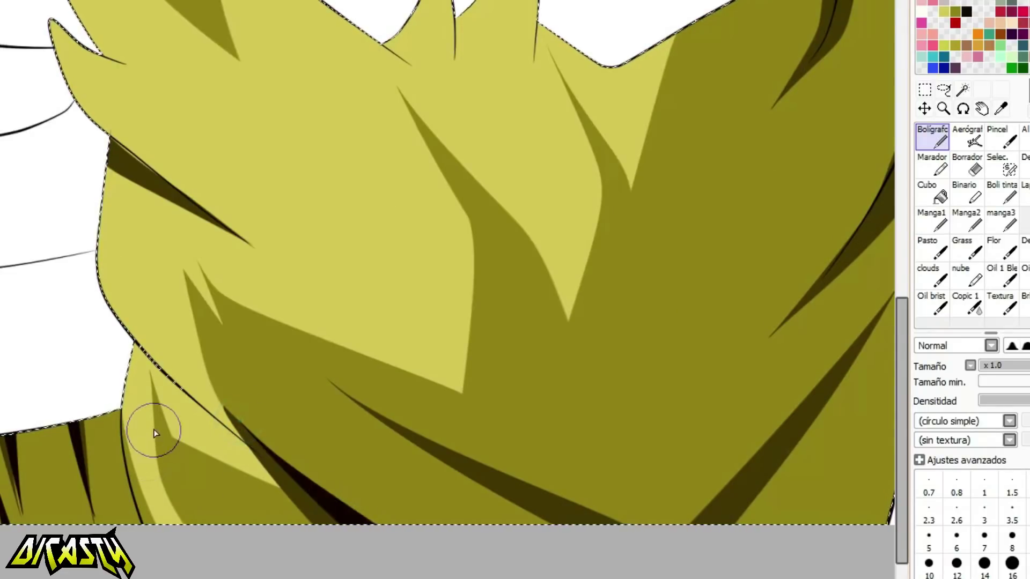
Paint near-black accents along the lower edges of the dark brown folds at the base of the raised leg.
{"action": "left_click_drag", "start_coordinate": [585, 520], "coordinate": [391, 519]}
{"action": "left_click_drag", "start_coordinate": [194, 428], "coordinate": [322, 510]}
{"action": "left_click_drag", "start_coordinate": [196, 428], "coordinate": [343, 518]}
{"action": "left_click_drag", "start_coordinate": [674, 336], "coordinate": [544, 524]}
{"action": "key", "text": "ctrl+z"}
{"action": "left_click_drag", "start_coordinate": [653, 361], "coordinate": [554, 519]}
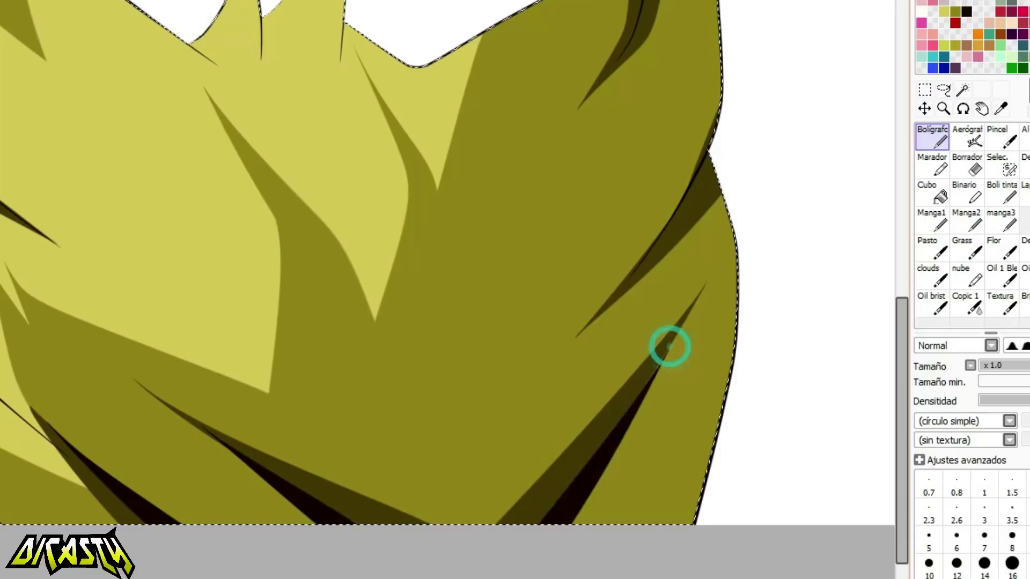
Sample the dark brown shadow colour and shade both edges of the small outer torn spike.
{"action": "scroll", "coordinate": [547, 272], "scroll_direction": "down", "scroll_amount": 3}
{"action": "scroll", "coordinate": [558, 290], "scroll_direction": "up", "scroll_amount": 3}
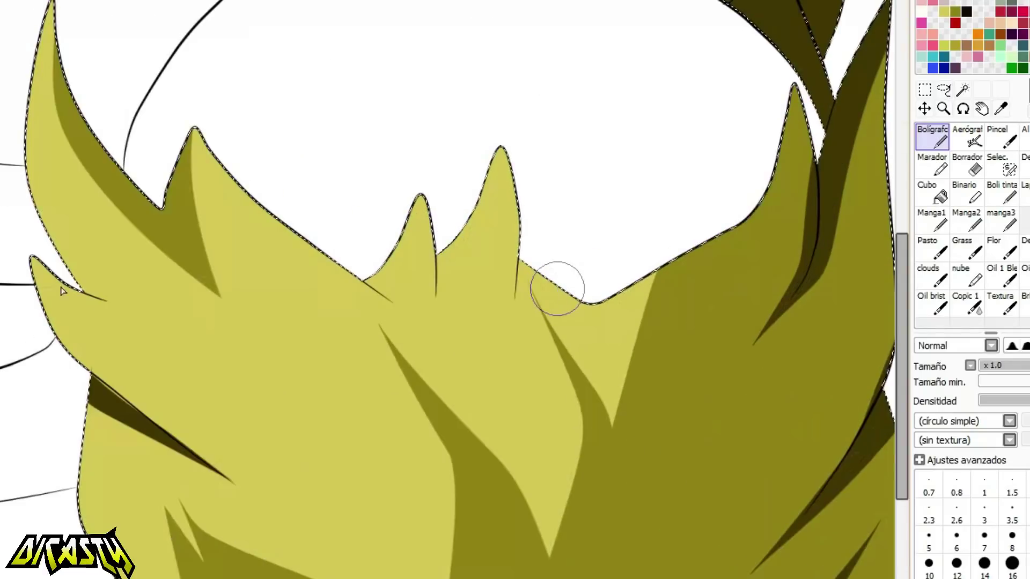
{"action": "key", "text": "alt"}
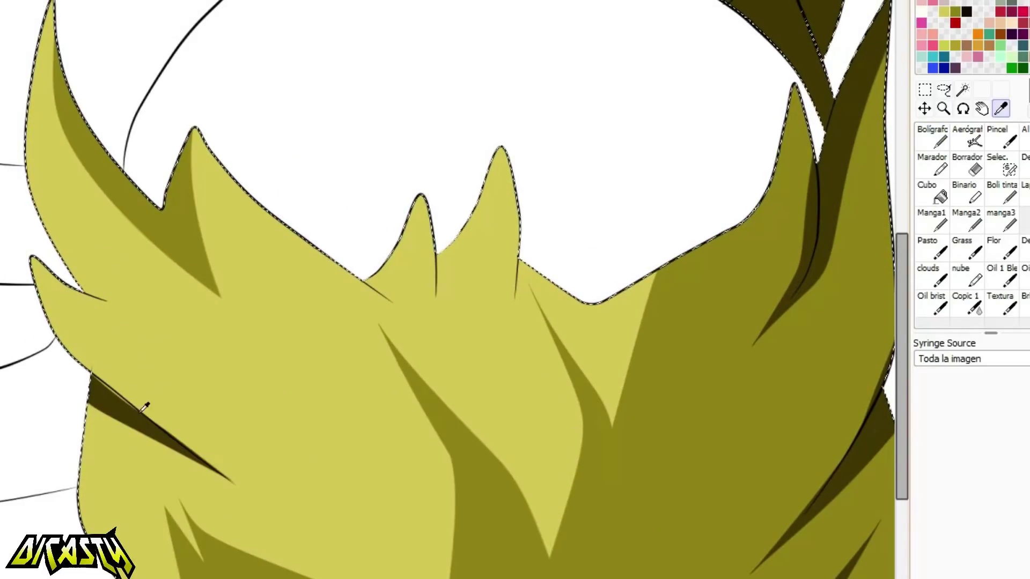
{"action": "left_click", "coordinate": [148, 396], "text": "alt"}
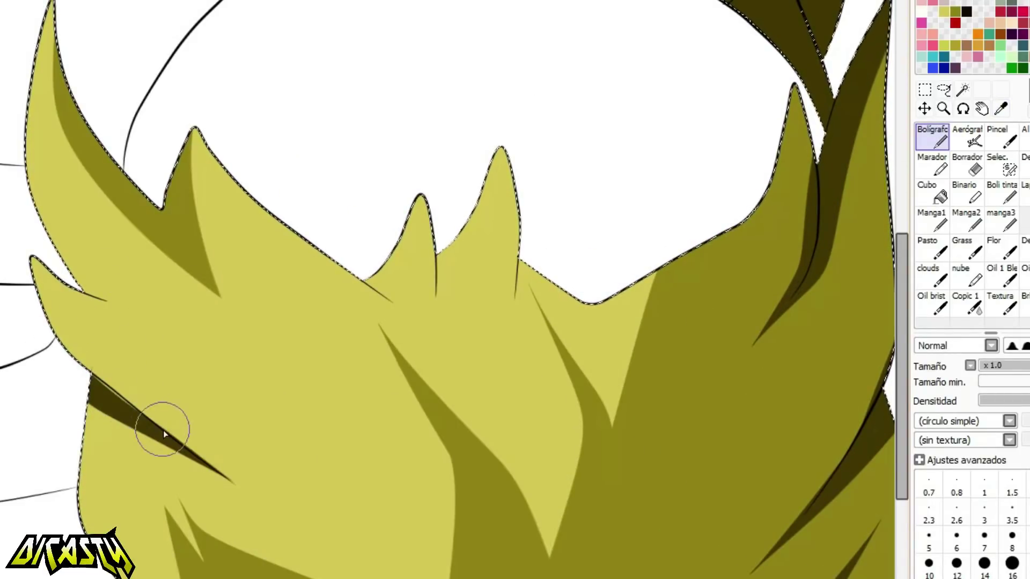
{"action": "left_click_drag", "start_coordinate": [35, 284], "coordinate": [75, 358]}
{"action": "left_click_drag", "start_coordinate": [135, 321], "coordinate": [60, 274]}
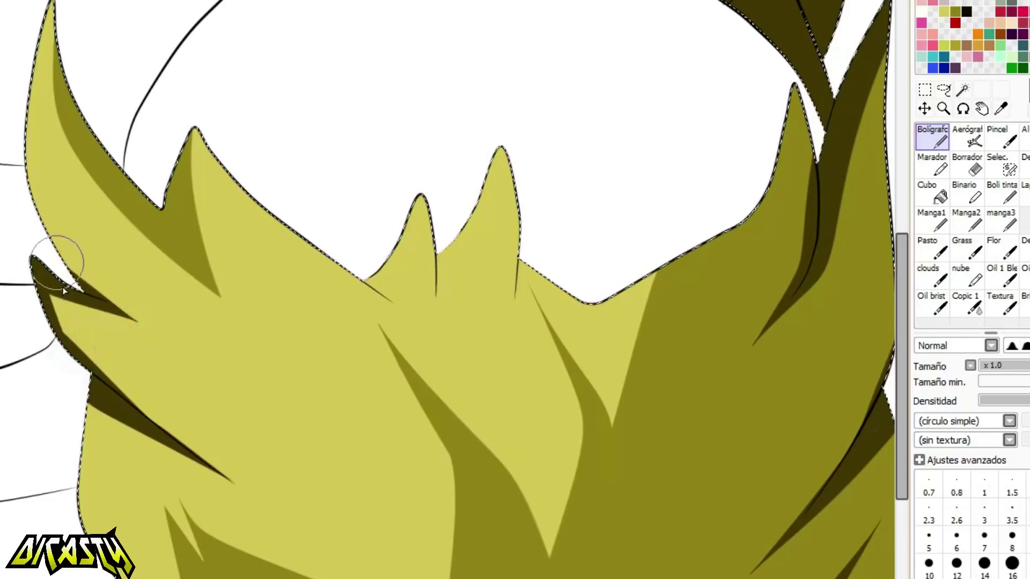
Shade the outer edge of the large outer torn spike and the leg's edge below the small spike in dark brown.
{"action": "left_click_drag", "start_coordinate": [119, 304], "coordinate": [73, 254]}
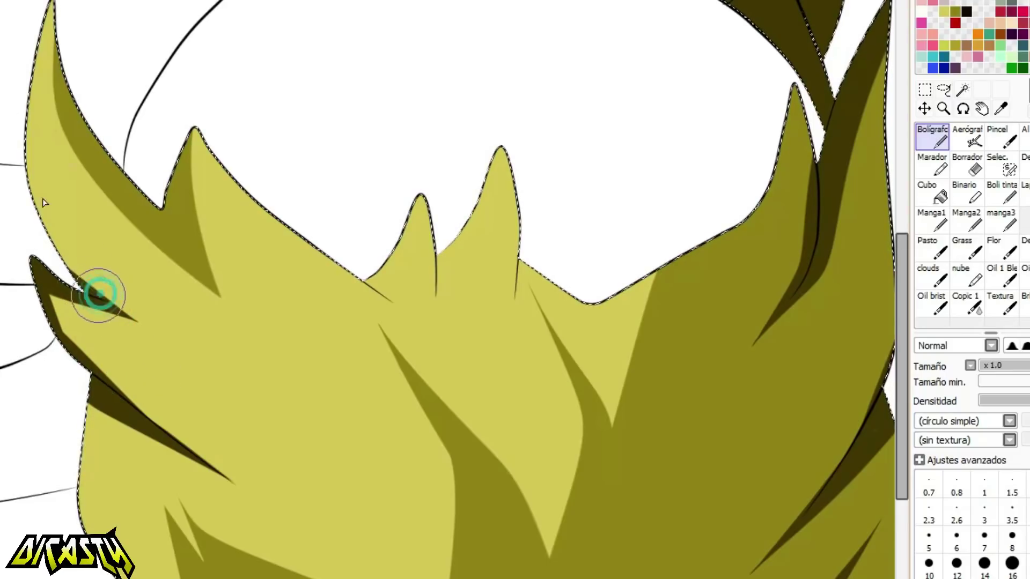
{"action": "key", "text": "ctrl+z"}
{"action": "mouse_move", "coordinate": [105, 304]}
{"action": "left_mouse_down"}
{"action": "mouse_move", "coordinate": [92, 299]}
{"action": "mouse_move", "coordinate": [1, 76]}
{"action": "left_mouse_up"}
{"action": "left_click_drag", "start_coordinate": [94, 577], "coordinate": [87, 402]}
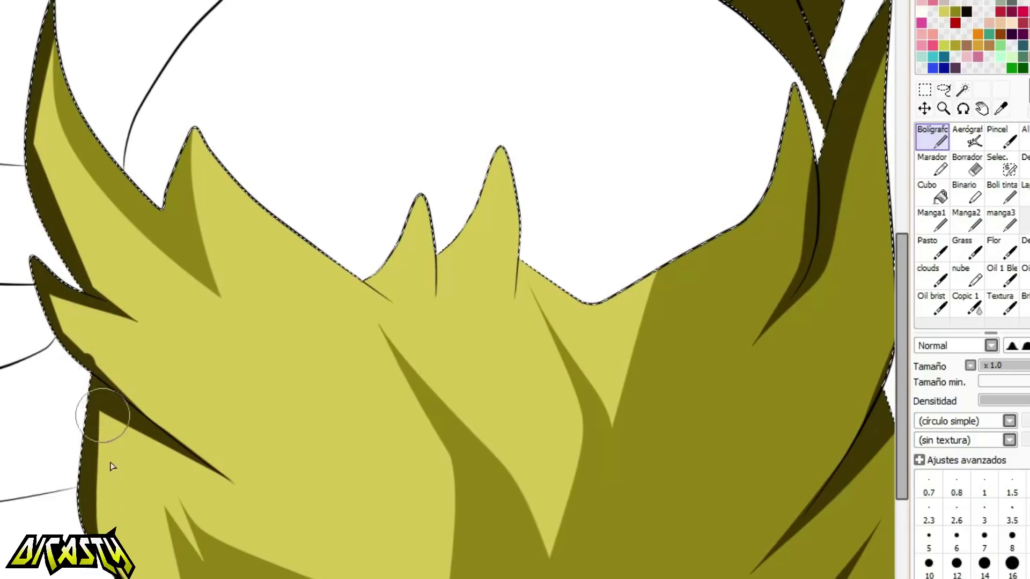
{"action": "key", "text": "ctrl+z"}
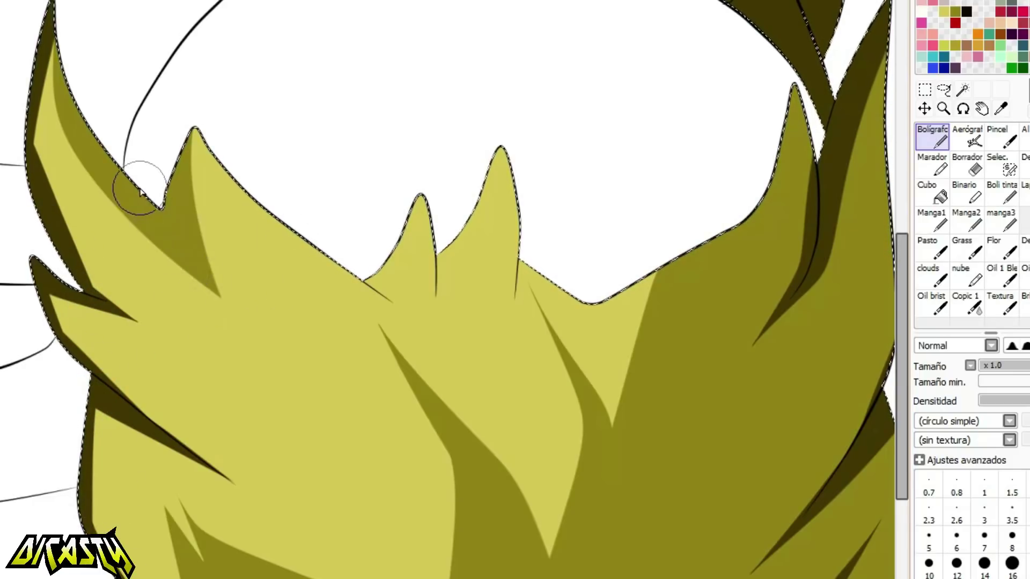
Paint long dark brown folds with fine hatching running diagonally from the outer torn spikes across the raised leg.
{"action": "scroll", "coordinate": [208, 176], "scroll_direction": "down", "scroll_amount": 2}
{"action": "scroll", "coordinate": [285, 213], "scroll_direction": "up", "scroll_amount": 2}
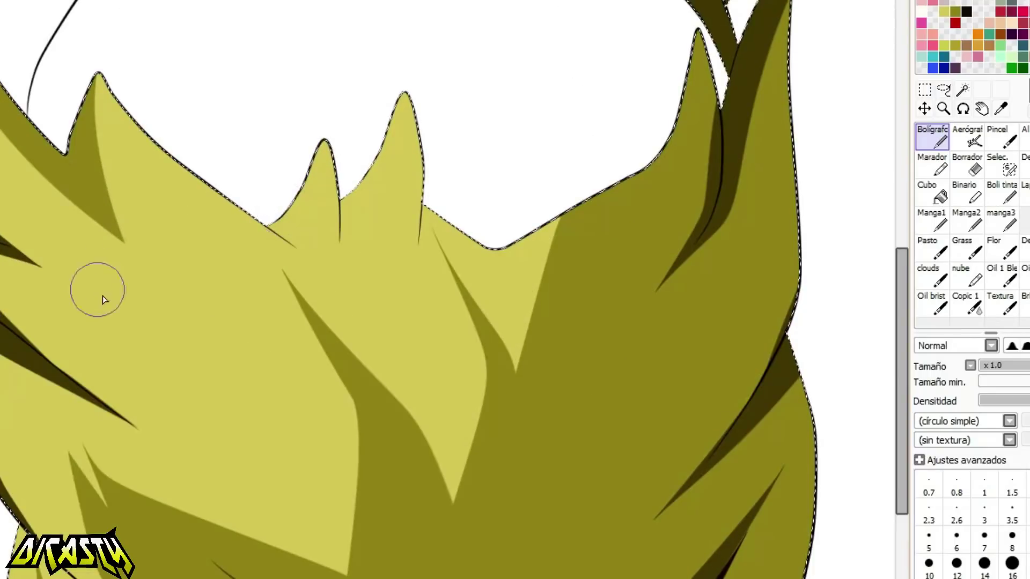
{"action": "left_click_drag", "start_coordinate": [9, 275], "coordinate": [326, 553]}
{"action": "key", "text": "ctrl+z"}
{"action": "left_click_drag", "start_coordinate": [265, 460], "coordinate": [341, 560]}
{"action": "left_click_drag", "start_coordinate": [314, 509], "coordinate": [336, 550]}
{"action": "left_click_drag", "start_coordinate": [5, 146], "coordinate": [265, 376]}
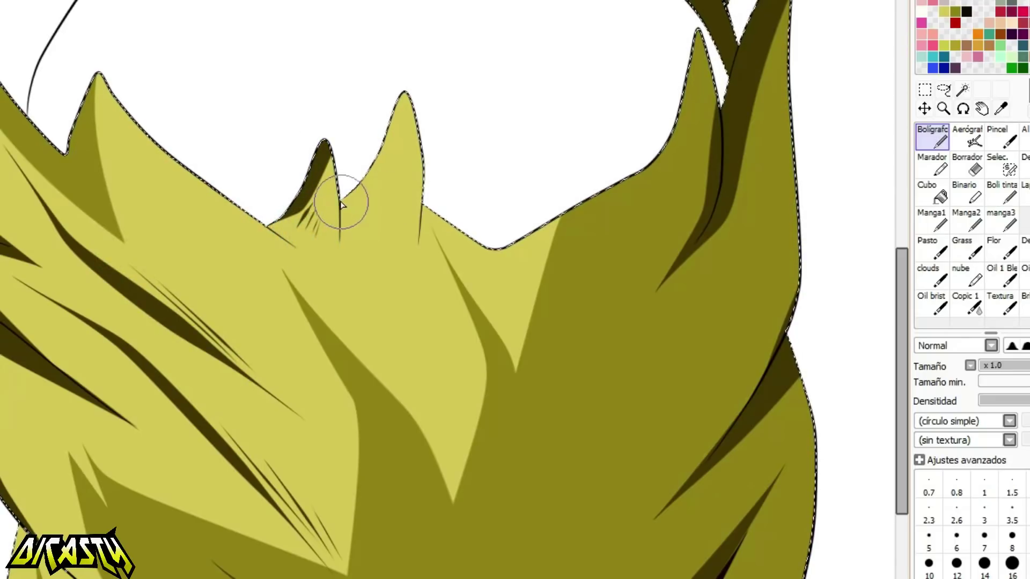
Paint long dark brown folds down the olive shadow area, converging towards the bottom of the raised leg.
{"action": "left_click_drag", "start_coordinate": [353, 379], "coordinate": [464, 578]}
{"action": "key", "text": "ctrl+z"}
{"action": "left_click_drag", "start_coordinate": [773, 144], "coordinate": [541, 499]}
{"action": "key", "text": "ctrl+z"}
{"action": "mouse_move", "coordinate": [774, 110]}
{"action": "left_mouse_down"}
{"action": "mouse_move", "coordinate": [747, 369]}
{"action": "mouse_move", "coordinate": [590, 561]}
{"action": "left_mouse_up"}
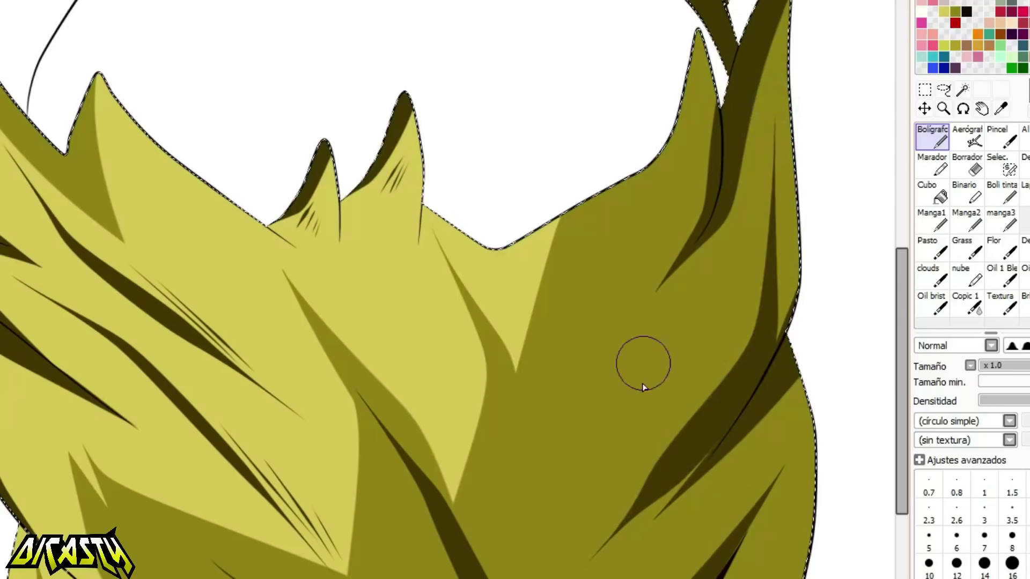
{"action": "key", "text": "ctrl+z"}
{"action": "left_click_drag", "start_coordinate": [774, 148], "coordinate": [576, 569]}
{"action": "key", "text": "ctrl+z"}
{"action": "left_click_drag", "start_coordinate": [777, 144], "coordinate": [632, 578]}
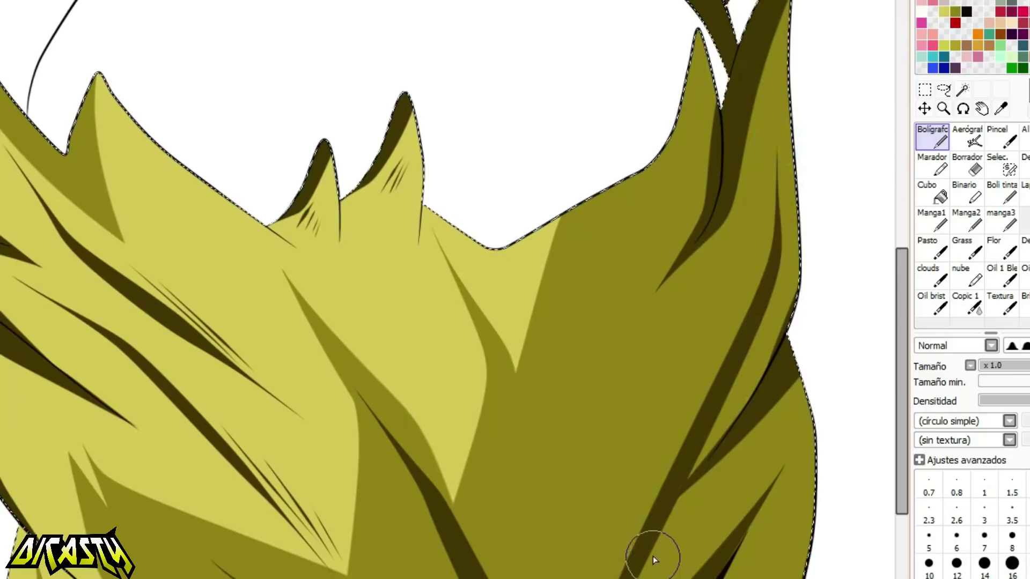
{"action": "left_click_drag", "start_coordinate": [697, 321], "coordinate": [585, 577]}
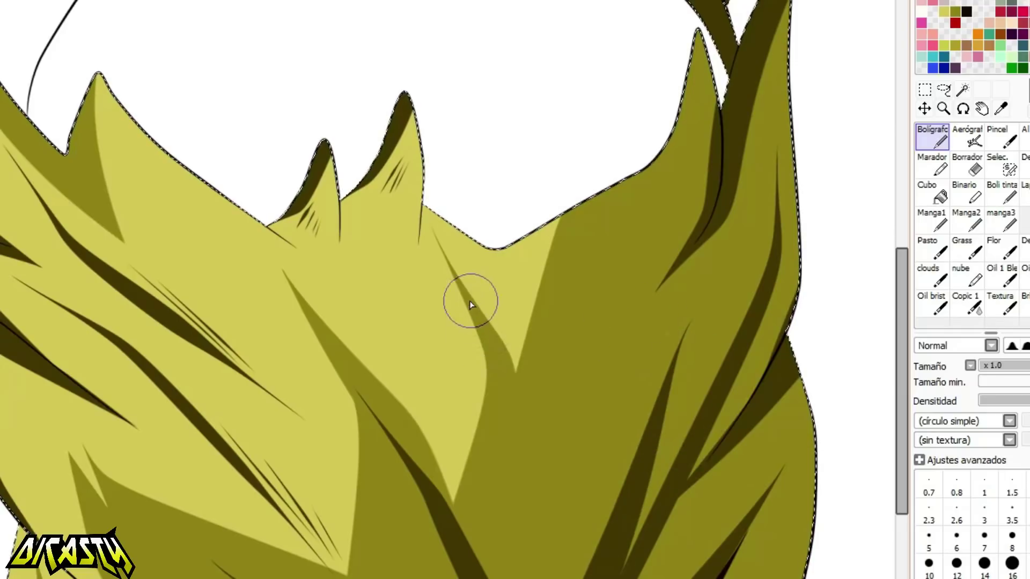
Add dark brown accents around the small pointed light area below the torn opening and along the tall inner spike's edges.
{"action": "key", "text": "ctrl+z"}
{"action": "mouse_move", "coordinate": [491, 443]}
{"action": "left_mouse_down"}
{"action": "mouse_move", "coordinate": [473, 495]}
{"action": "mouse_move", "coordinate": [474, 330]}
{"action": "mouse_move", "coordinate": [465, 463]}
{"action": "left_mouse_up"}
{"action": "left_click_drag", "start_coordinate": [470, 317], "coordinate": [479, 426]}
{"action": "left_click_drag", "start_coordinate": [519, 368], "coordinate": [540, 212]}
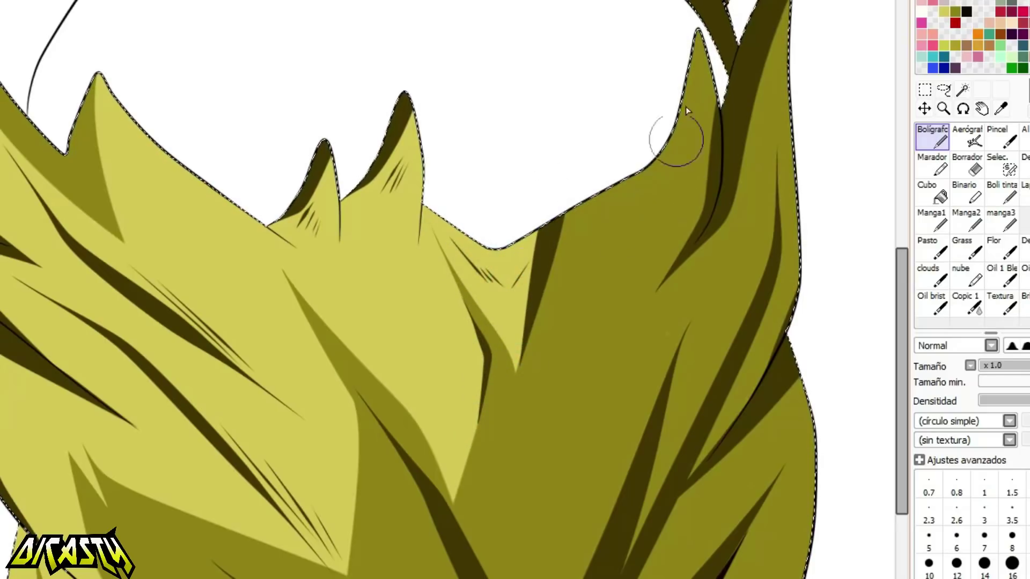
{"action": "left_click_drag", "start_coordinate": [714, 156], "coordinate": [686, 6]}
{"action": "left_click_drag", "start_coordinate": [626, 199], "coordinate": [696, 36]}
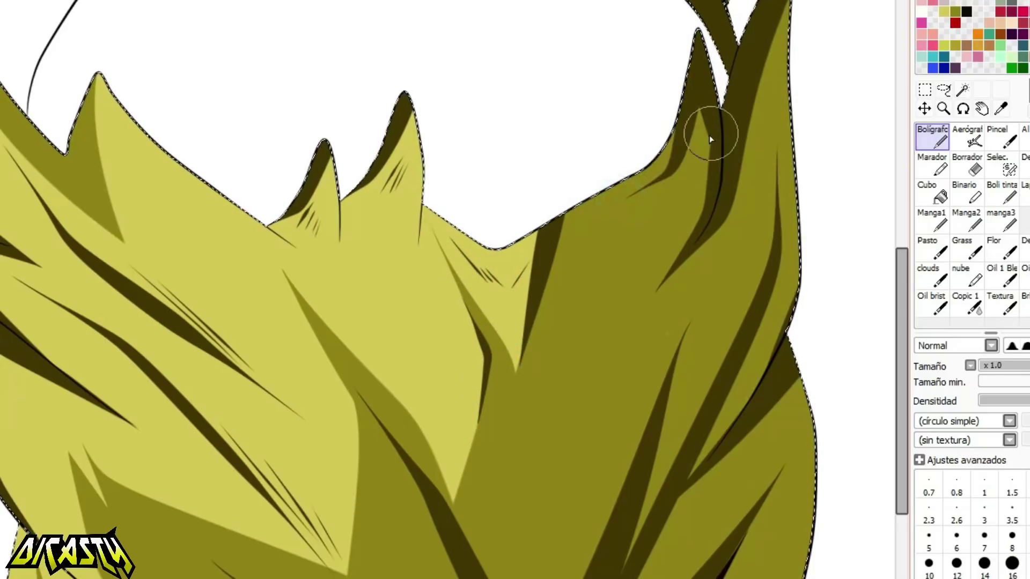
Paint pale cream highlights along the trousers' outer hip edge using a sampled cream colour.
{"action": "scroll", "coordinate": [691, 180], "scroll_direction": "down", "scroll_amount": 4}
{"action": "scroll", "coordinate": [211, 324], "scroll_direction": "up", "scroll_amount": 5}
{"action": "left_click", "coordinate": [361, 290], "text": "alt"}
{"action": "mouse_move", "coordinate": [230, 230]}
{"action": "left_mouse_down"}
{"action": "mouse_move", "coordinate": [233, 243]}
{"action": "mouse_move", "coordinate": [133, 352]}
{"action": "left_mouse_up"}
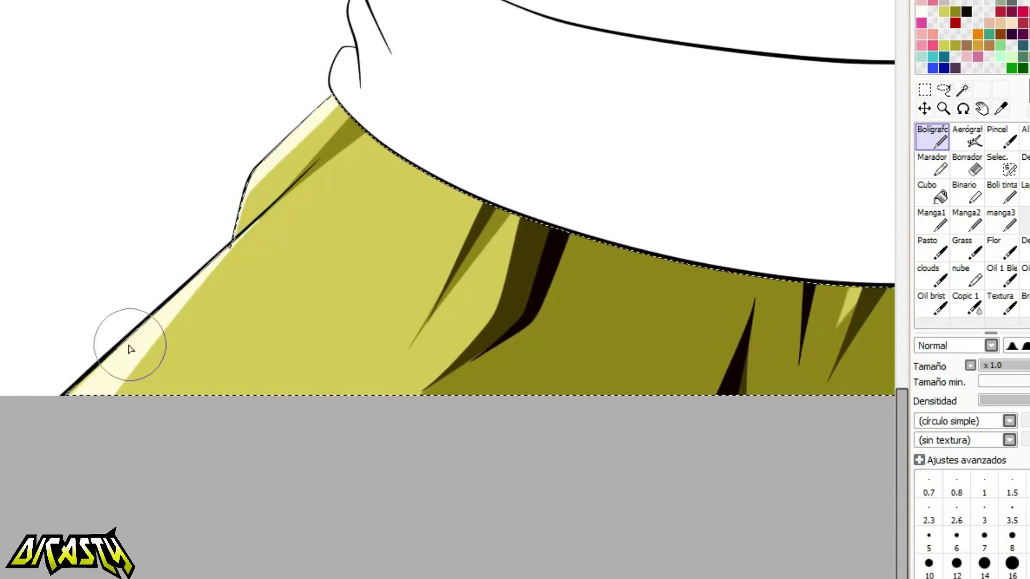
{"action": "scroll", "coordinate": [120, 305], "scroll_direction": "up", "scroll_amount": 2}
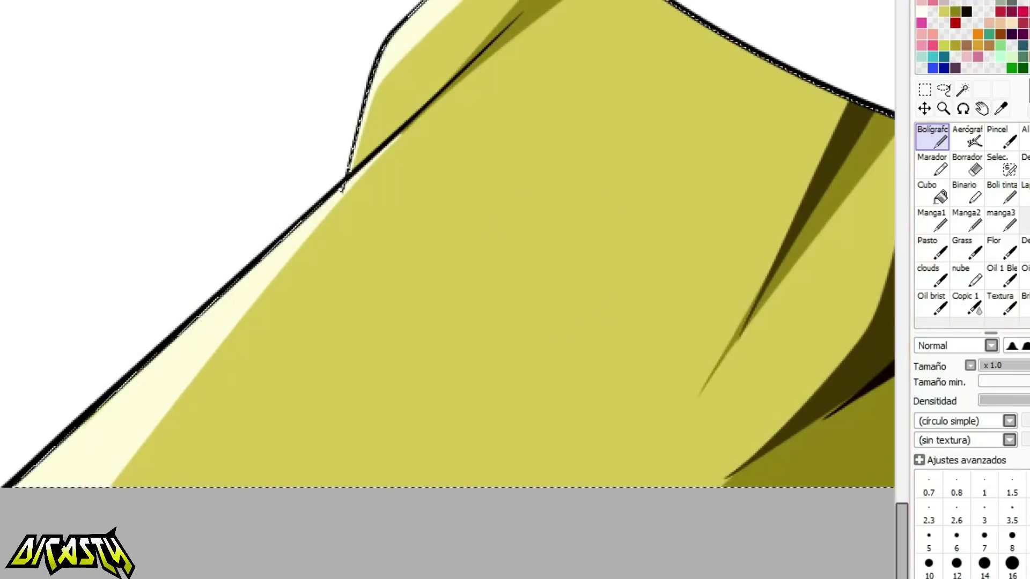
Clean up the outline stroke's end where the two hip lines meet on the line art layer.
{"action": "left_click", "coordinate": [1027, 180]}
{"action": "scroll", "coordinate": [359, 150], "scroll_direction": "up", "scroll_amount": 2}
{"action": "left_click_drag", "start_coordinate": [326, 265], "coordinate": [334, 242]}
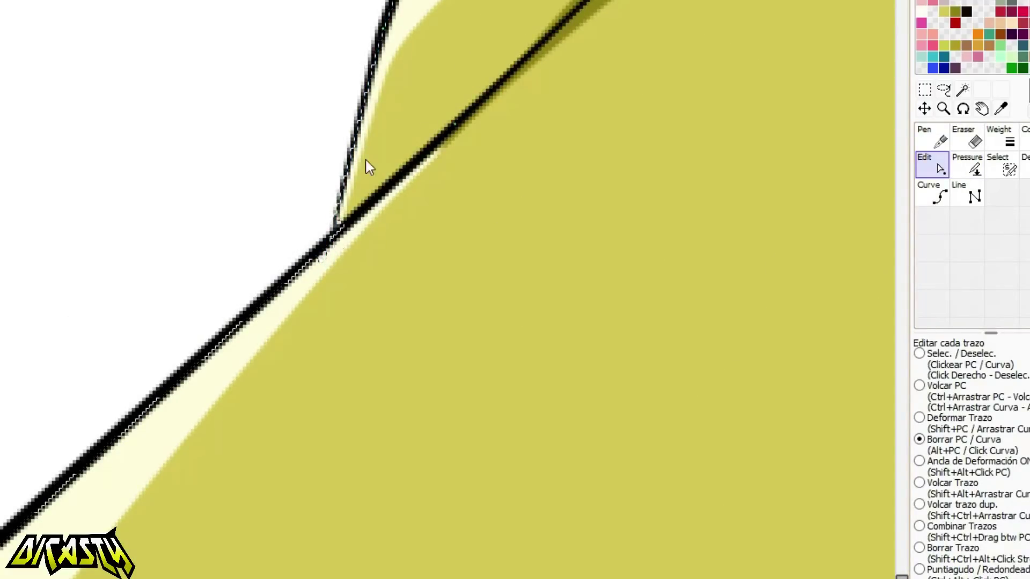
{"action": "scroll", "coordinate": [365, 167], "scroll_direction": "down", "scroll_amount": 4}
{"action": "left_click", "coordinate": [1027, 273]}
Paint pale cream highlights beside the two dark folds below the waistband.
{"action": "scroll", "coordinate": [711, 145], "scroll_direction": "up", "scroll_amount": 2}
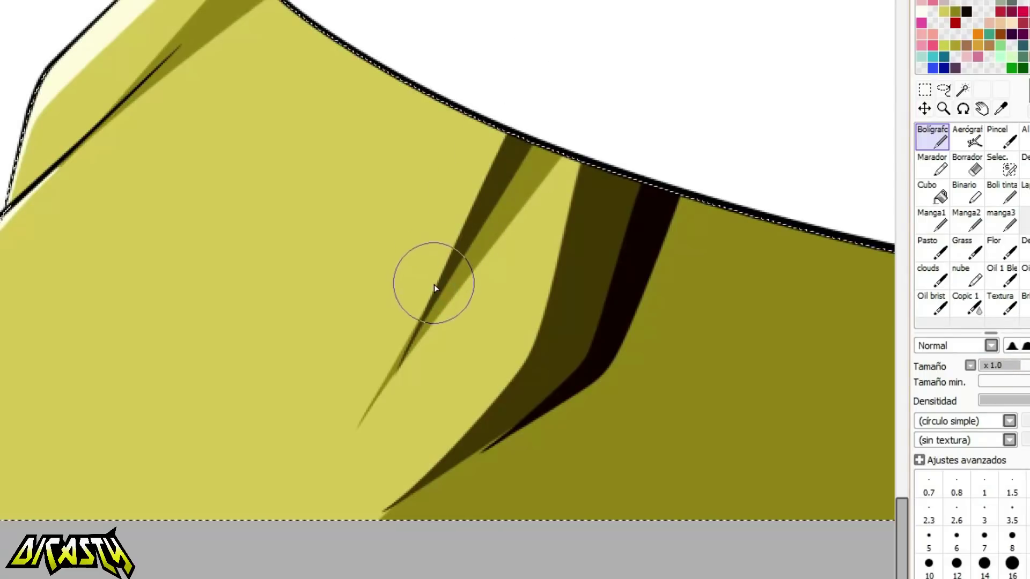
{"action": "left_click_drag", "start_coordinate": [433, 306], "coordinate": [545, 40]}
{"action": "mouse_move", "coordinate": [531, 340]}
{"action": "left_mouse_down"}
{"action": "mouse_move", "coordinate": [497, 392]}
{"action": "mouse_move", "coordinate": [333, 526]}
{"action": "left_mouse_up"}
{"action": "scroll", "coordinate": [360, 286], "scroll_direction": "down", "scroll_amount": 1}
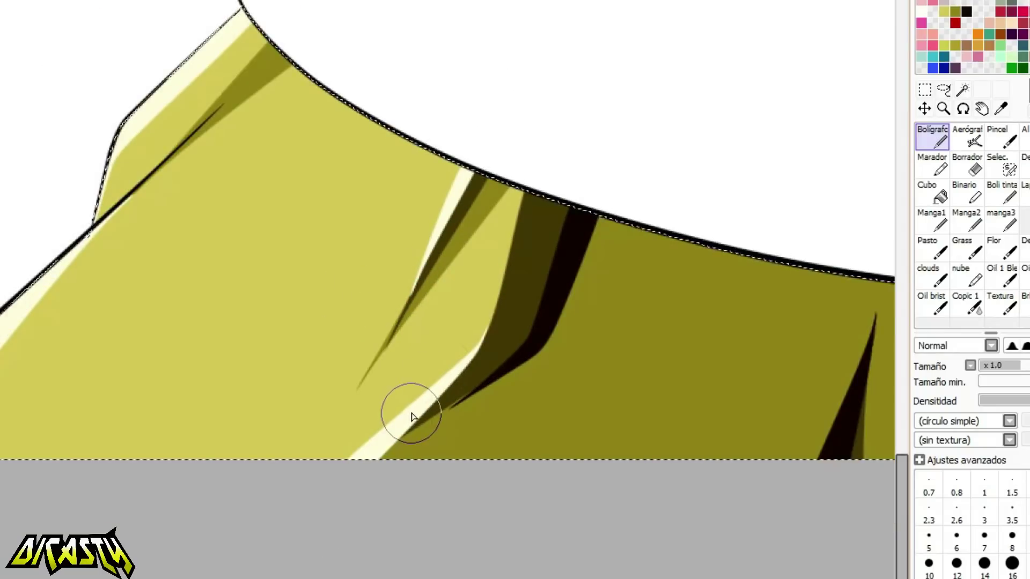
Add cream highlights along the small outer torn spike and the diagonal fold beneath it.
{"action": "scroll", "coordinate": [363, 258], "scroll_direction": "down", "scroll_amount": 2}
{"action": "scroll", "coordinate": [665, 168], "scroll_direction": "down", "scroll_amount": 1}
{"action": "scroll", "coordinate": [665, 168], "scroll_direction": "up", "scroll_amount": 2}
{"action": "scroll", "coordinate": [717, 151], "scroll_direction": "up", "scroll_amount": 1}
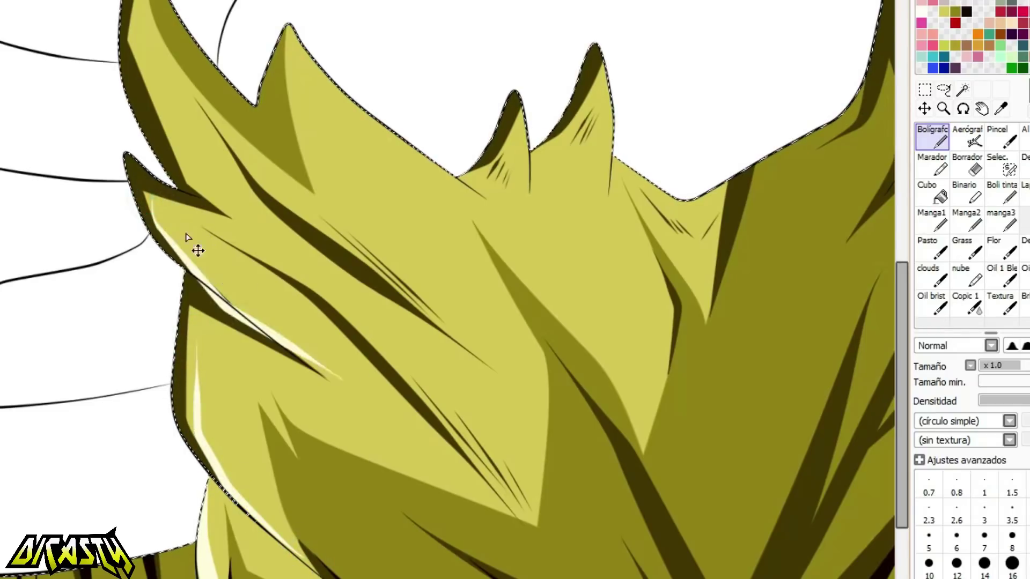
{"action": "left_click_drag", "start_coordinate": [328, 301], "coordinate": [422, 376]}
{"action": "key", "text": "ctrl+z"}
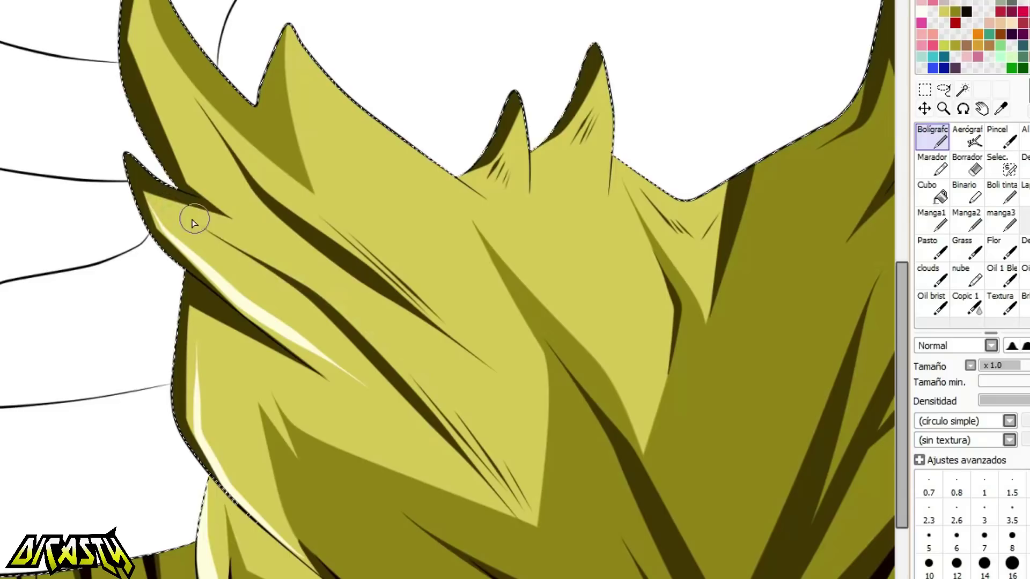
{"action": "left_click_drag", "start_coordinate": [185, 211], "coordinate": [416, 367]}
Paint cream highlights along the large outer torn spike, its upper fold and the olive shadow of the next spike.
{"action": "mouse_move", "coordinate": [138, 53]}
{"action": "left_mouse_down"}
{"action": "mouse_move", "coordinate": [184, 145]}
{"action": "mouse_move", "coordinate": [235, 190]}
{"action": "mouse_move", "coordinate": [199, 181]}
{"action": "left_mouse_up"}
{"action": "key", "text": "ctrl+z"}
{"action": "left_click_drag", "start_coordinate": [206, 116], "coordinate": [394, 315]}
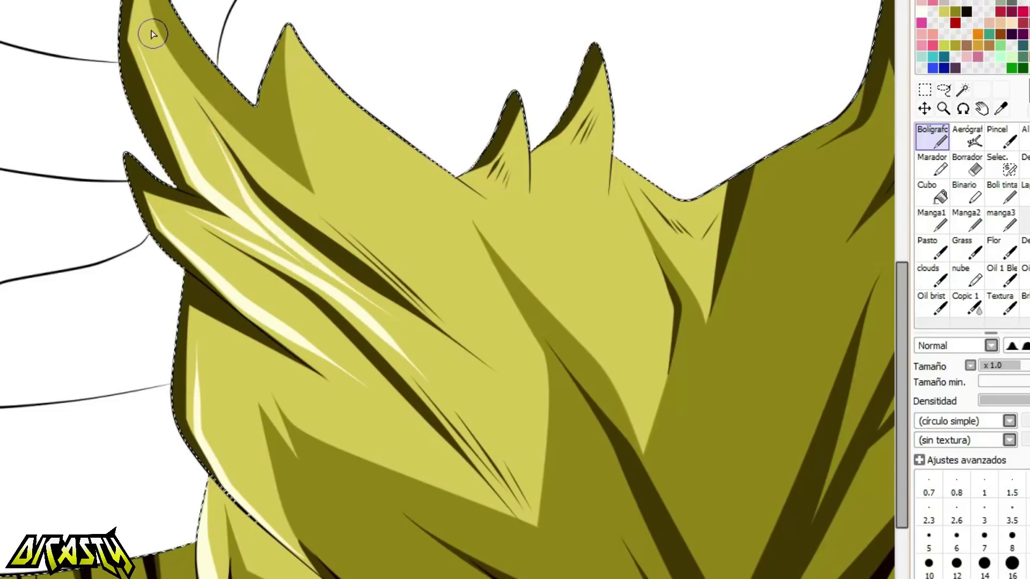
{"action": "left_click_drag", "start_coordinate": [153, 32], "coordinate": [300, 187]}
{"action": "mouse_move", "coordinate": [287, 29]}
{"action": "left_mouse_down"}
{"action": "mouse_move", "coordinate": [320, 190]}
{"action": "mouse_move", "coordinate": [455, 317]}
{"action": "left_mouse_up"}
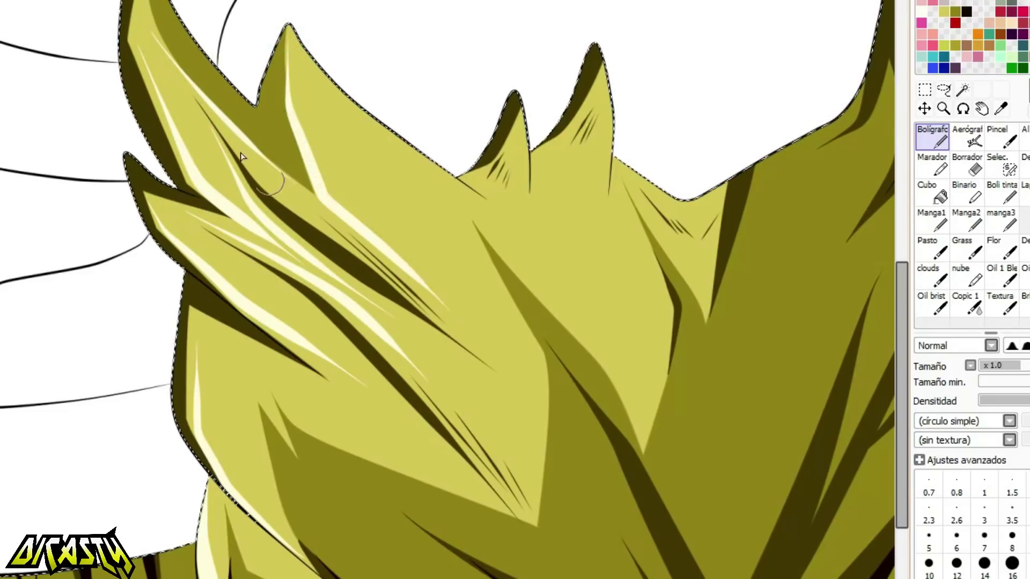
Highlight the torn opening's outer edge and the inner sides of the two small middle spikes in cream.
{"action": "scroll", "coordinate": [332, 134], "scroll_direction": "down", "scroll_amount": 3}
{"action": "scroll", "coordinate": [331, 97], "scroll_direction": "up", "scroll_amount": 4}
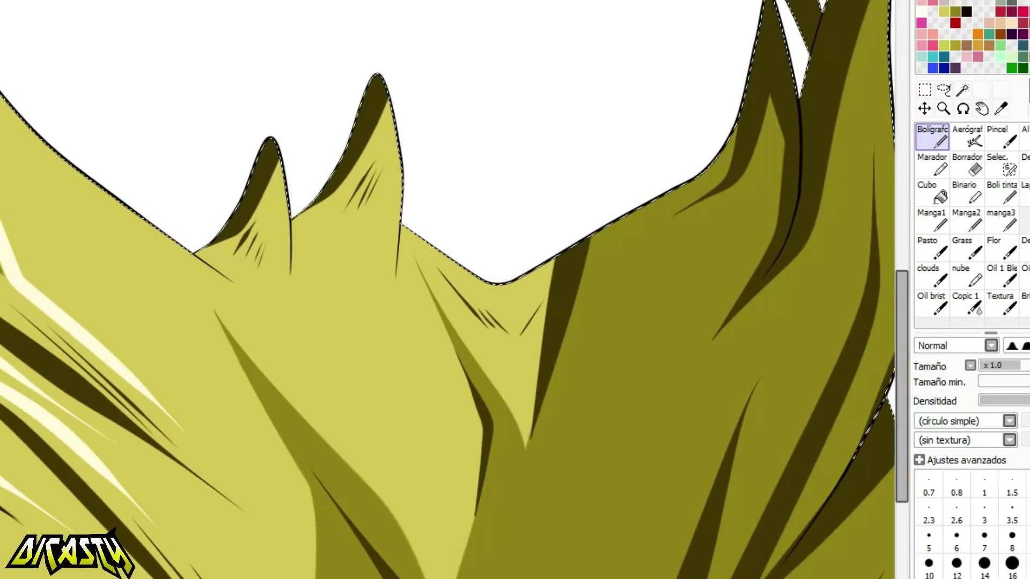
{"action": "key", "text": "Left"}
{"action": "left_click_drag", "start_coordinate": [97, 48], "coordinate": [260, 223]}
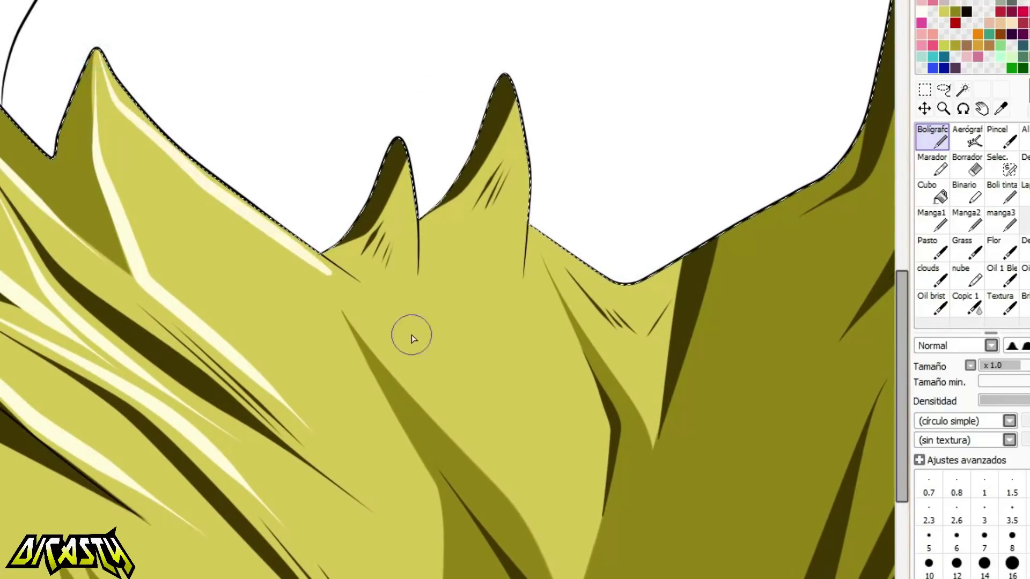
{"action": "left_click_drag", "start_coordinate": [407, 160], "coordinate": [411, 302]}
{"action": "left_click_drag", "start_coordinate": [517, 101], "coordinate": [506, 318]}
Paint tapered cream highlights along both sides of the long olive shadow in the middle of the raised leg.
{"action": "scroll", "coordinate": [506, 198], "scroll_direction": "down", "scroll_amount": 2}
{"action": "scroll", "coordinate": [475, 237], "scroll_direction": "up", "scroll_amount": 3}
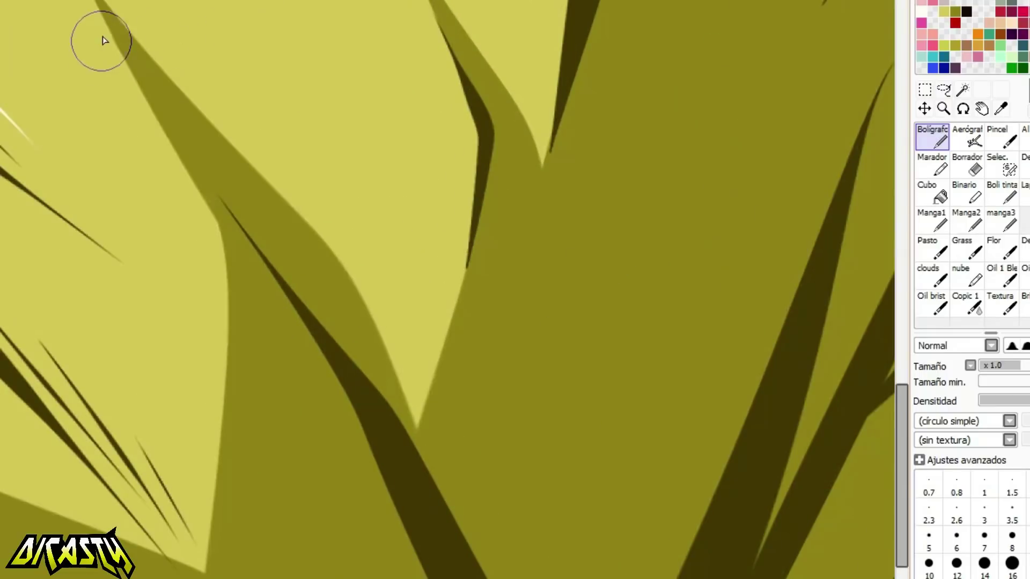
{"action": "left_click_drag", "start_coordinate": [101, 12], "coordinate": [222, 392]}
{"action": "left_click_drag", "start_coordinate": [129, 24], "coordinate": [405, 346]}
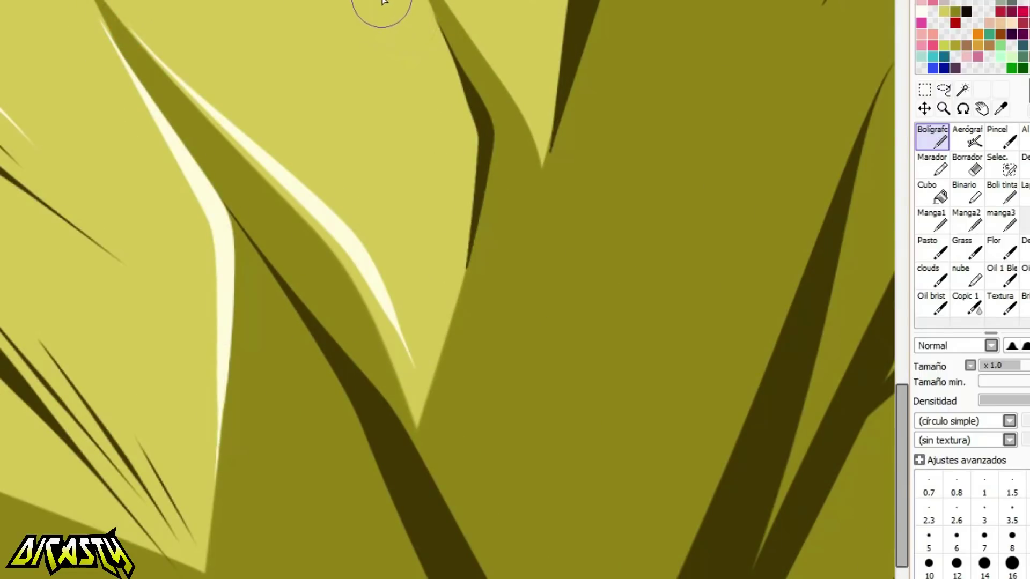
Paint cream highlights along the smaller olive fold and the pointed light area below the torn opening.
{"action": "left_click_drag", "start_coordinate": [426, 7], "coordinate": [451, 303]}
{"action": "key", "text": "ctrl+z"}
{"action": "left_click_drag", "start_coordinate": [420, 7], "coordinate": [416, 400]}
{"action": "key", "text": "ctrl+z"}
{"action": "key", "text": "ctrl+z"}
{"action": "left_click_drag", "start_coordinate": [429, 6], "coordinate": [432, 349]}
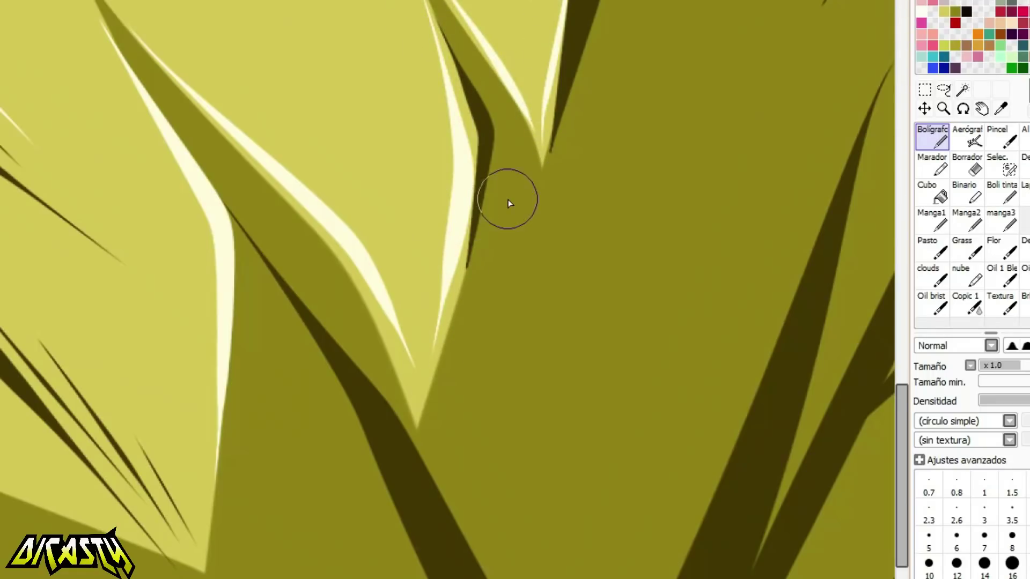
Paint a pointed olive light area along the outer edge of the dark brown cloth band above the torn spikes.
{"action": "scroll", "coordinate": [508, 199], "scroll_direction": "down", "scroll_amount": 3}
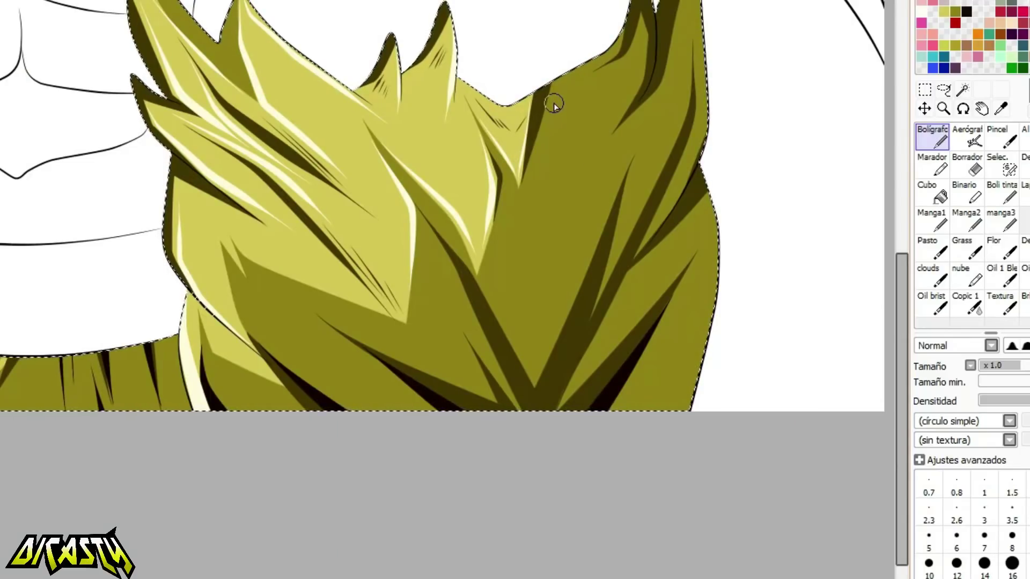
{"action": "scroll", "coordinate": [589, 108], "scroll_direction": "up", "scroll_amount": 2}
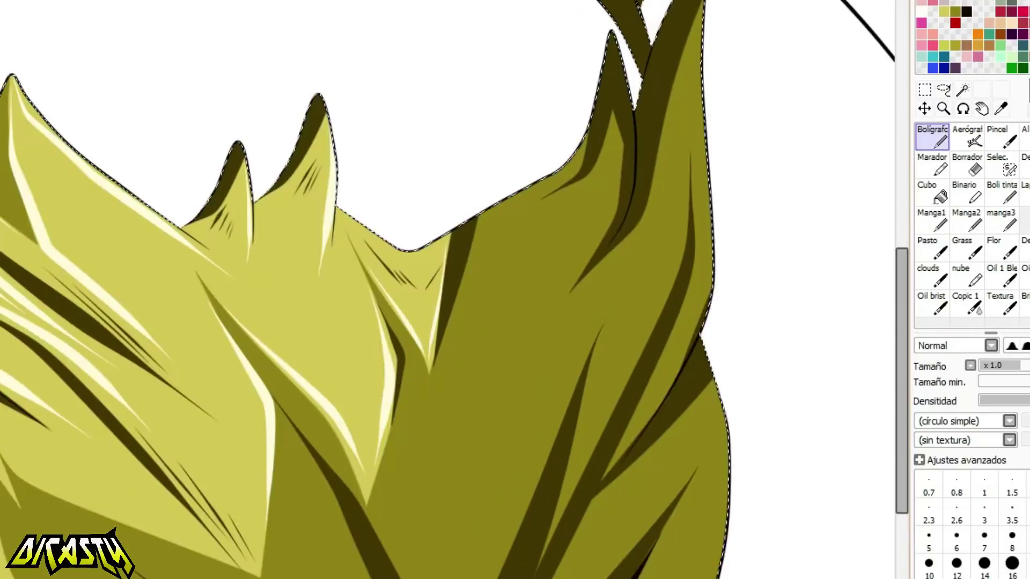
{"action": "scroll", "coordinate": [644, 54], "scroll_direction": "up", "scroll_amount": 3}
{"action": "mouse_move", "coordinate": [592, 286]}
{"action": "left_mouse_down"}
{"action": "mouse_move", "coordinate": [604, 92]}
{"action": "mouse_move", "coordinate": [561, 117]}
{"action": "mouse_move", "coordinate": [617, 10]}
{"action": "mouse_move", "coordinate": [649, 5]}
{"action": "left_mouse_up"}
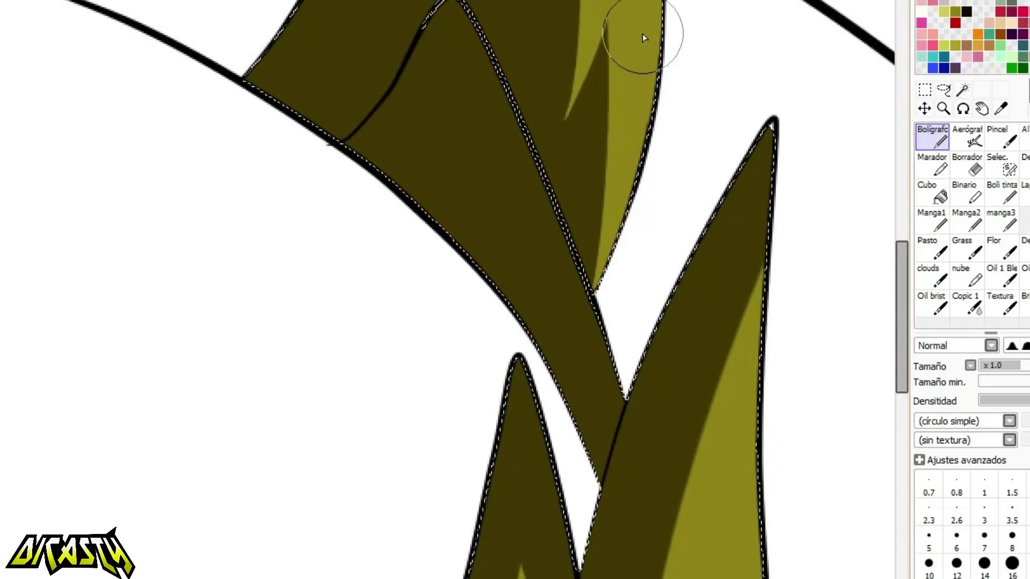
Paint an olive light strip down the band's narrow lower tip and another thin olive streak on the upper band.
{"action": "left_click_drag", "start_coordinate": [466, 8], "coordinate": [576, 379]}
{"action": "key", "text": "ctrl+z"}
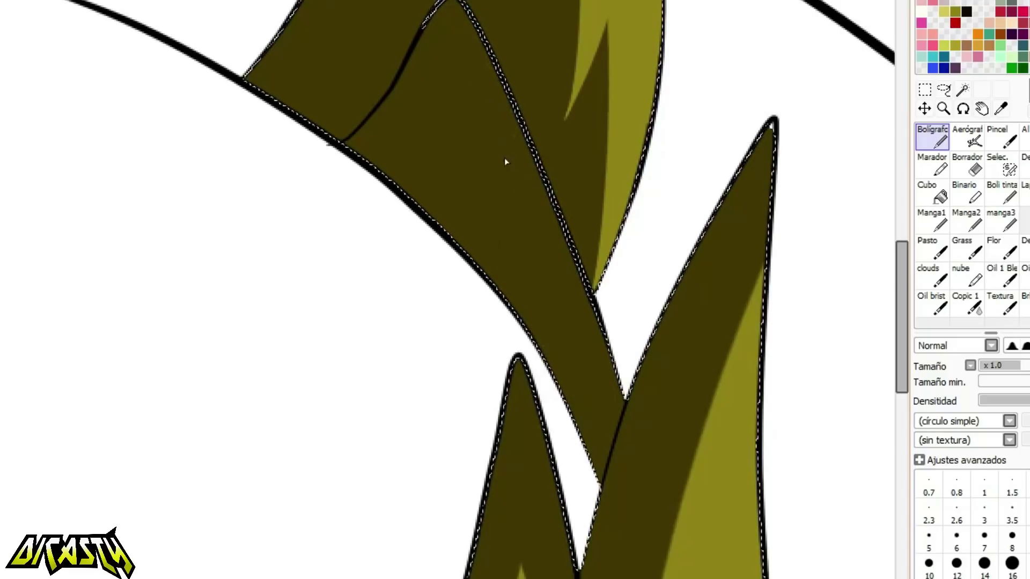
{"action": "left_click_drag", "start_coordinate": [487, 50], "coordinate": [580, 427]}
{"action": "mouse_move", "coordinate": [514, 133]}
{"action": "left_mouse_down"}
{"action": "mouse_move", "coordinate": [591, 482]}
{"action": "mouse_move", "coordinate": [623, 374]}
{"action": "mouse_move", "coordinate": [597, 310]}
{"action": "left_mouse_up"}
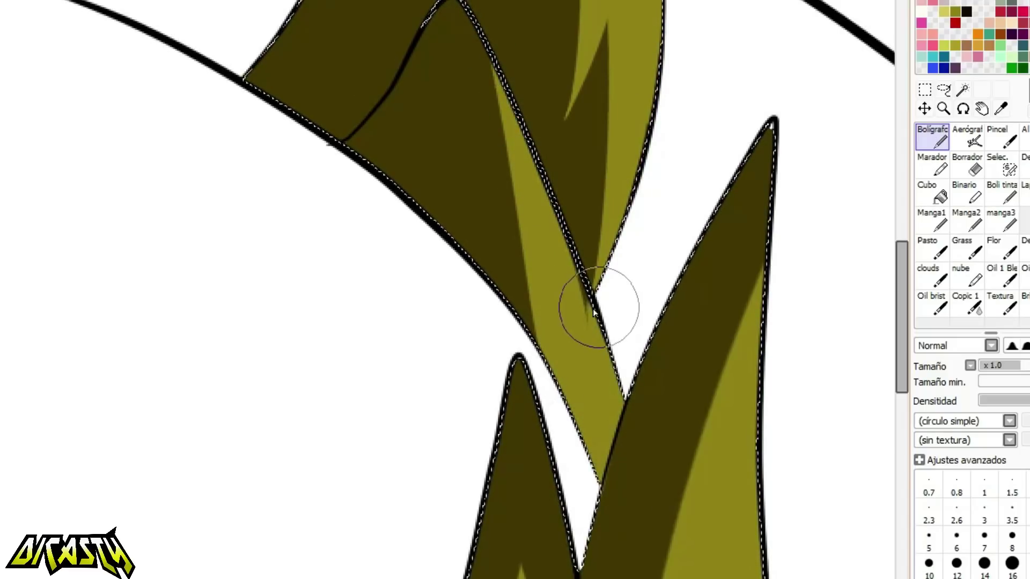
{"action": "left_click_drag", "start_coordinate": [537, 1], "coordinate": [524, 50]}
{"action": "scroll", "coordinate": [574, 167], "scroll_direction": "down", "scroll_amount": 3}
{"action": "scroll", "coordinate": [499, 111], "scroll_direction": "up", "scroll_amount": 3}
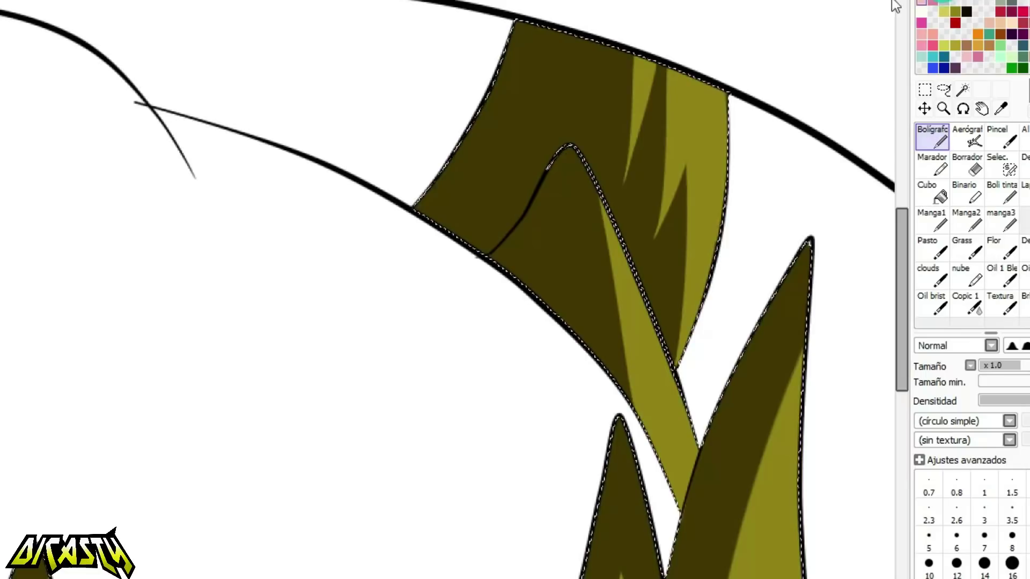
Paint near-black shadows along the dark cloth band's inner edge and pointed fold shadows on its lower flap.
{"action": "mouse_move", "coordinate": [546, 4]}
{"action": "left_mouse_down"}
{"action": "mouse_move", "coordinate": [429, 209]}
{"action": "mouse_move", "coordinate": [437, 226]}
{"action": "mouse_move", "coordinate": [494, 156]}
{"action": "mouse_move", "coordinate": [518, 221]}
{"action": "left_mouse_up"}
{"action": "left_click_drag", "start_coordinate": [543, 168], "coordinate": [453, 292]}
{"action": "left_click_drag", "start_coordinate": [541, 140], "coordinate": [446, 306]}
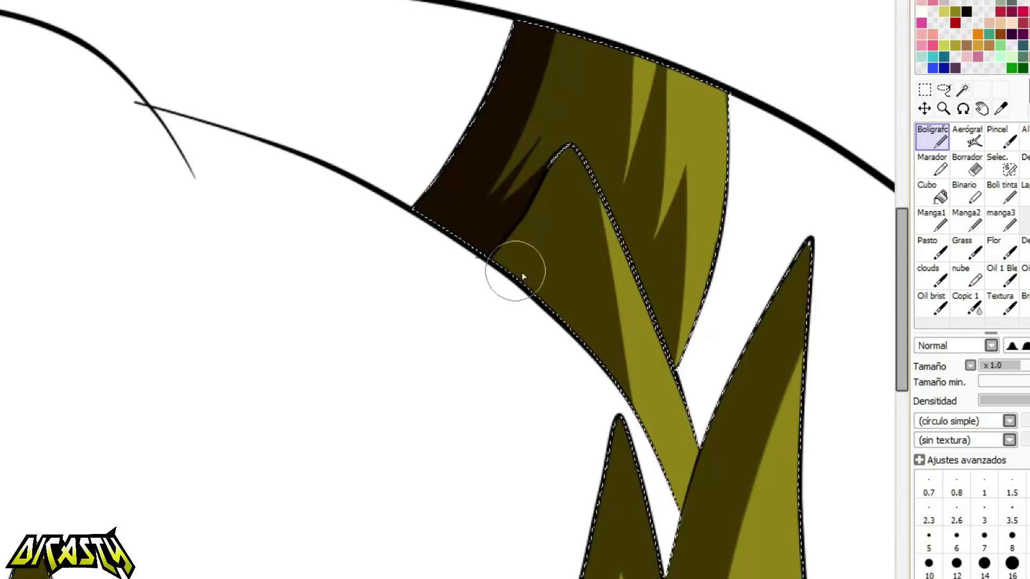
{"action": "mouse_move", "coordinate": [557, 200]}
{"action": "left_mouse_down"}
{"action": "mouse_move", "coordinate": [554, 247]}
{"action": "mouse_move", "coordinate": [591, 315]}
{"action": "left_mouse_up"}
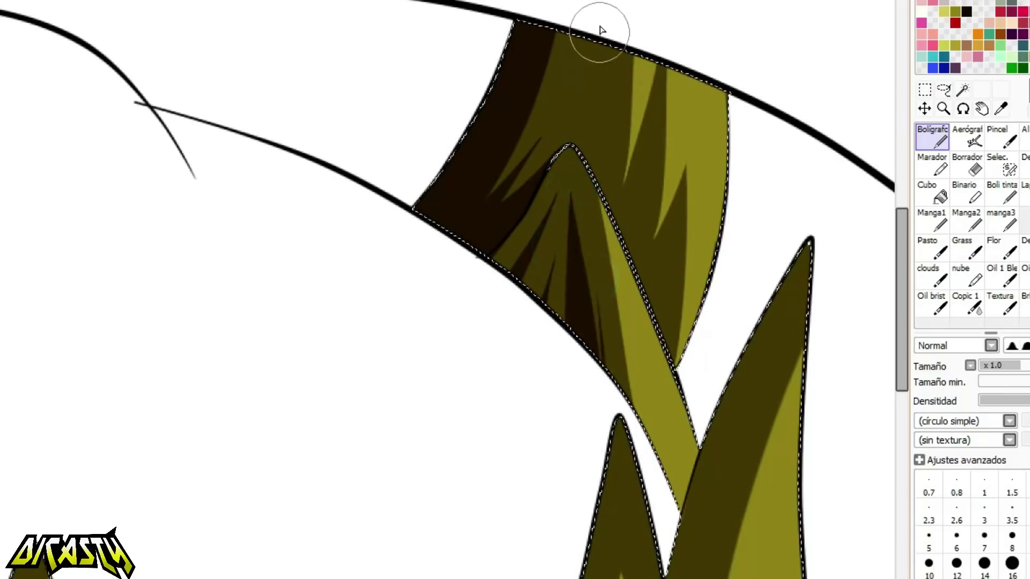
Add thin dark hatch lines to the upper part of the band and the olive strip on its lower tip.
{"action": "left_click_drag", "start_coordinate": [616, 78], "coordinate": [608, 120]}
{"action": "left_click_drag", "start_coordinate": [620, 90], "coordinate": [607, 151]}
{"action": "left_click_drag", "start_coordinate": [622, 285], "coordinate": [654, 419]}
{"action": "left_click_drag", "start_coordinate": [646, 350], "coordinate": [655, 400]}
{"action": "left_click_drag", "start_coordinate": [655, 373], "coordinate": [674, 459]}
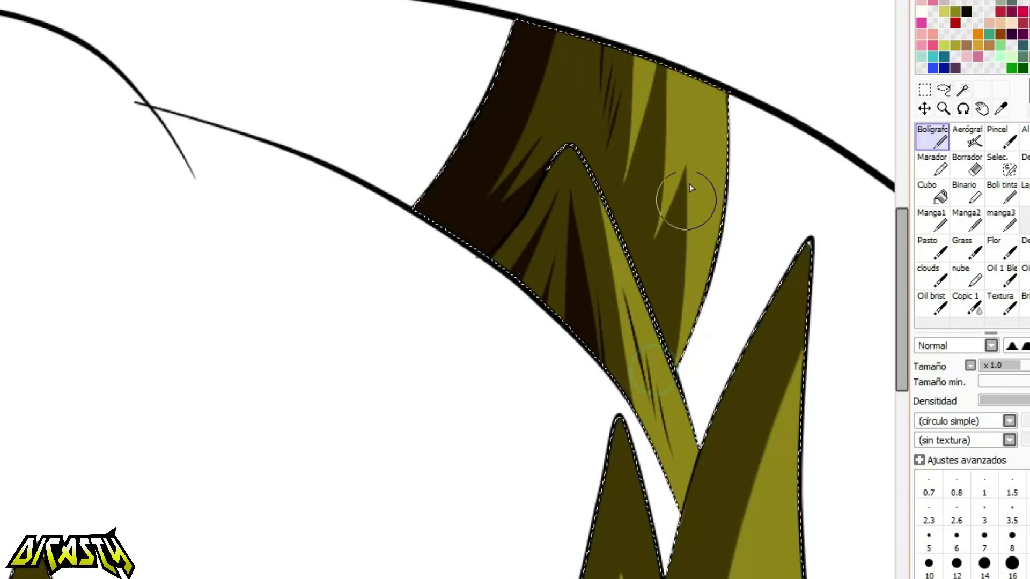
Paint a tapered near-black shadow down the inner fold of the V-shaped creases at the raised leg's lower edge.
{"action": "scroll", "coordinate": [570, 141], "scroll_direction": "down", "scroll_amount": 5}
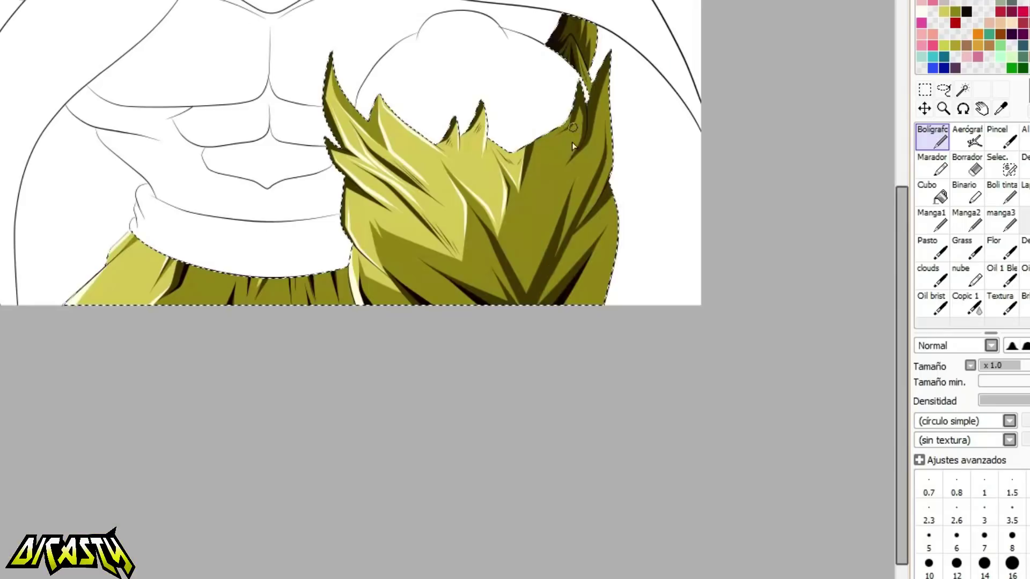
{"action": "scroll", "coordinate": [492, 229], "scroll_direction": "up", "scroll_amount": 2}
{"action": "scroll", "coordinate": [613, 263], "scroll_direction": "up", "scroll_amount": 2}
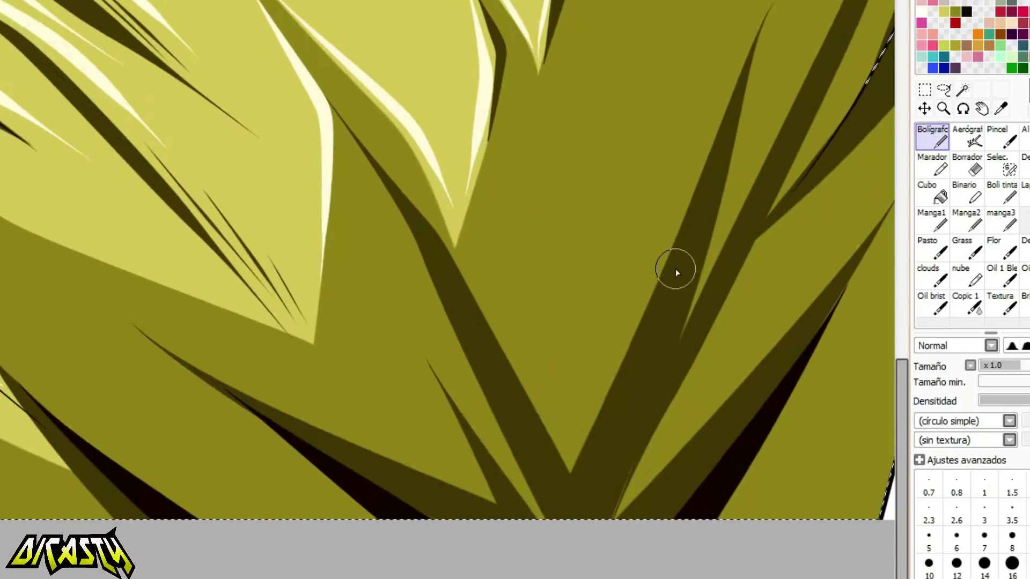
{"action": "left_click_drag", "start_coordinate": [451, 317], "coordinate": [540, 520]}
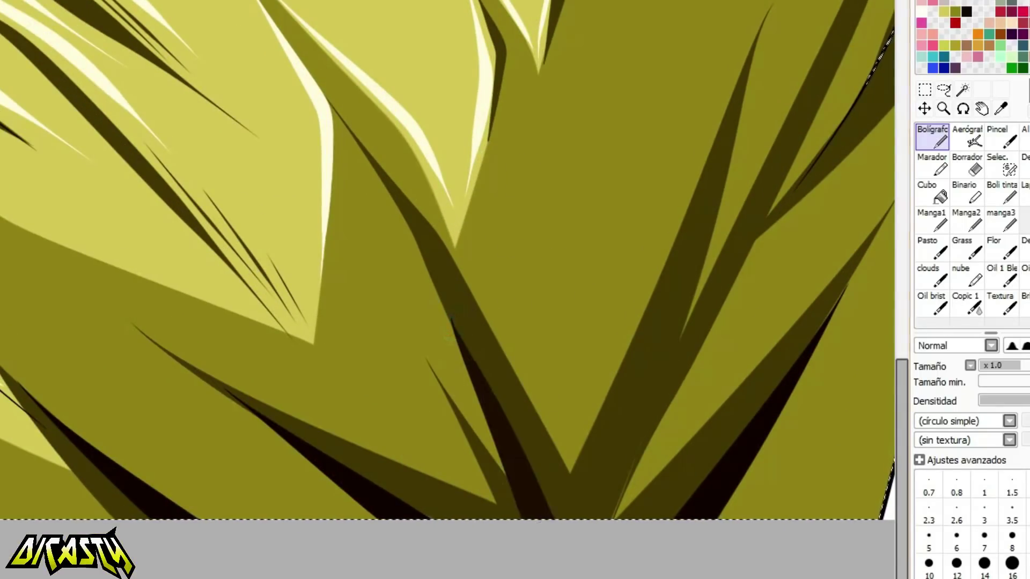
Paint near-black shadows in the outer folds of the V-shaped creases at the raised leg's lower edge.
{"action": "left_click_drag", "start_coordinate": [721, 354], "coordinate": [478, 358]}
{"action": "left_click_drag", "start_coordinate": [473, 312], "coordinate": [362, 553]}
{"action": "key", "text": "ctrl+z"}
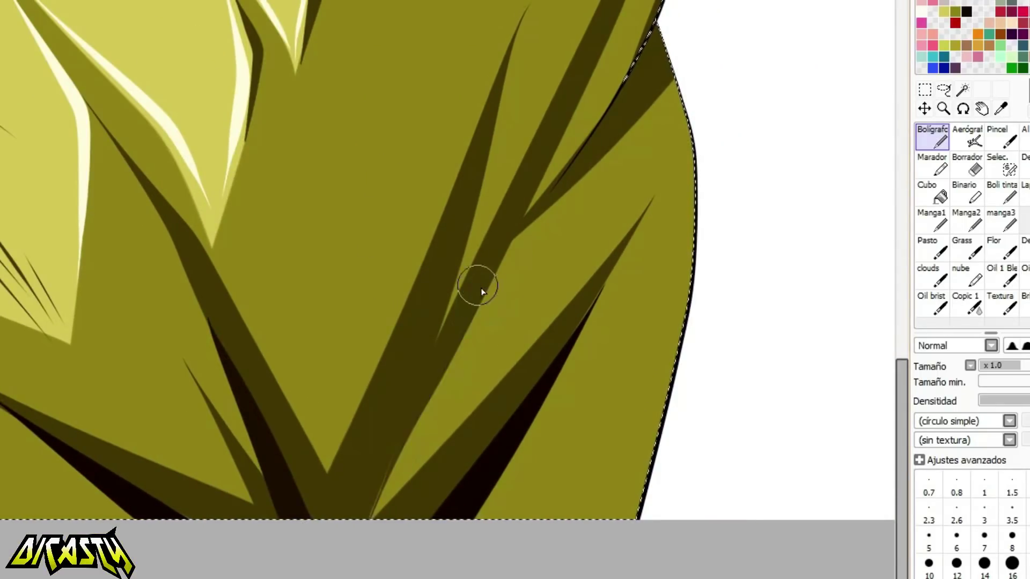
{"action": "left_click_drag", "start_coordinate": [489, 280], "coordinate": [370, 523]}
{"action": "left_click_drag", "start_coordinate": [483, 400], "coordinate": [396, 545]}
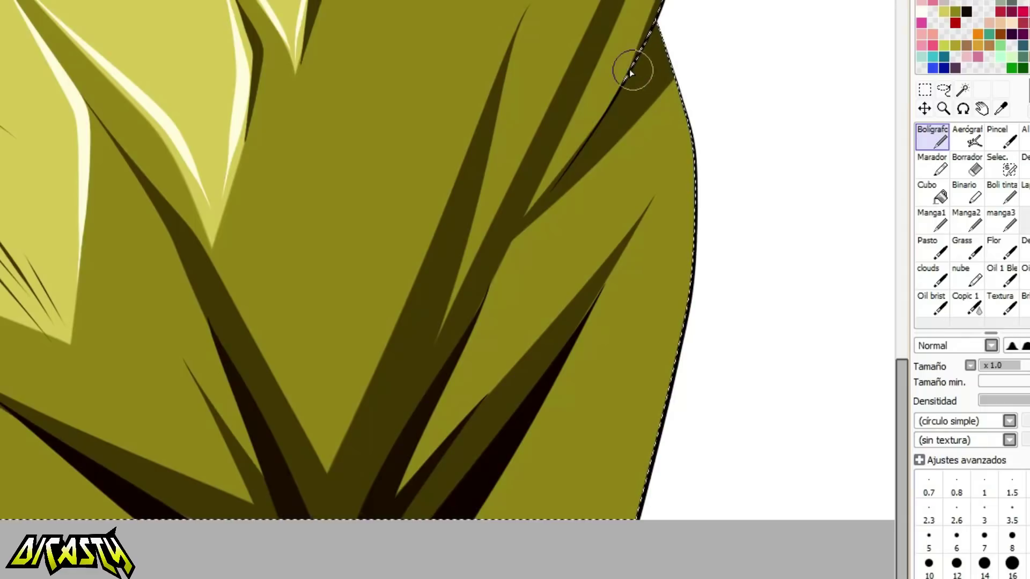
Paint a pointed near-black shadow inside the branching fold above the V-shaped creases, undoing unwanted strokes.
{"action": "left_click_drag", "start_coordinate": [443, 333], "coordinate": [556, 86]}
{"action": "mouse_move", "coordinate": [425, 363]}
{"action": "left_mouse_down"}
{"action": "mouse_move", "coordinate": [578, 48]}
{"action": "mouse_move", "coordinate": [427, 353]}
{"action": "mouse_move", "coordinate": [534, 133]}
{"action": "left_mouse_up"}
{"action": "key", "text": "ctrl+z"}
{"action": "key", "text": "ctrl+z"}
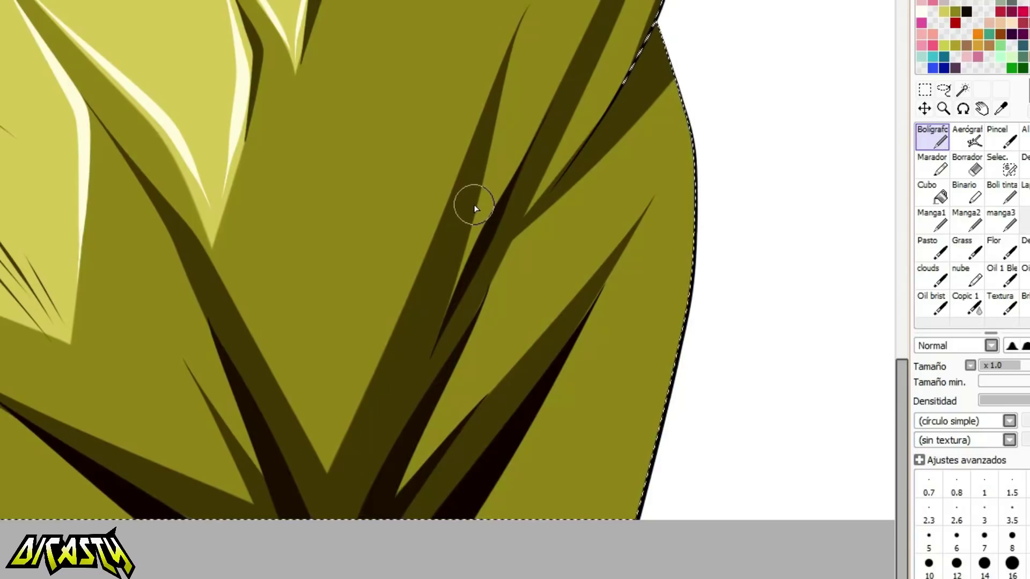
Add groups of thin dark hatch lines beside the central, lower inner and outer folds of the raised leg.
{"action": "scroll", "coordinate": [472, 340], "scroll_direction": "down", "scroll_amount": 2}
{"action": "scroll", "coordinate": [365, 155], "scroll_direction": "up", "scroll_amount": 1}
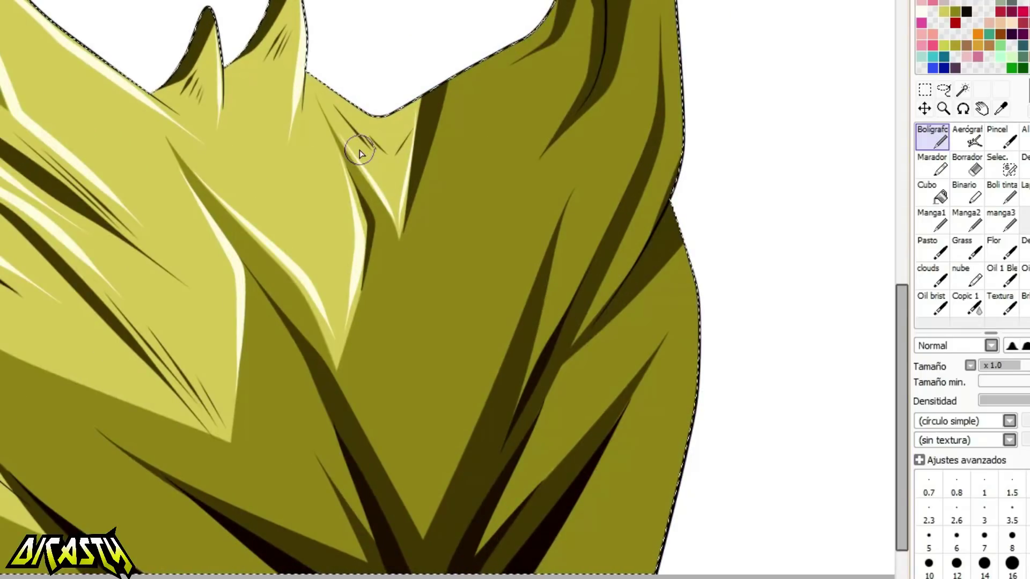
{"action": "scroll", "coordinate": [598, 234], "scroll_direction": "down", "scroll_amount": 4}
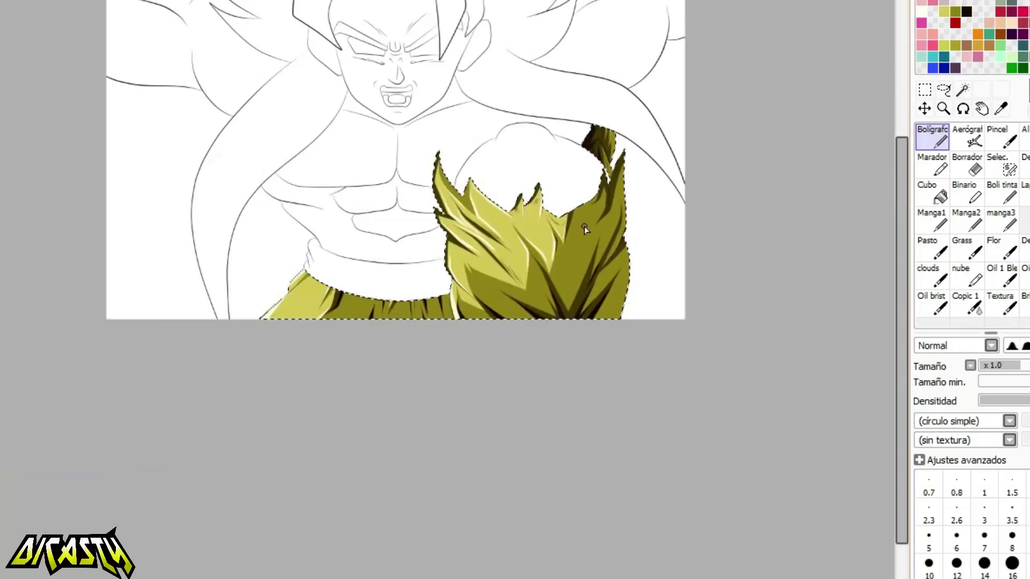
{"action": "scroll", "coordinate": [585, 226], "scroll_direction": "up", "scroll_amount": 3}
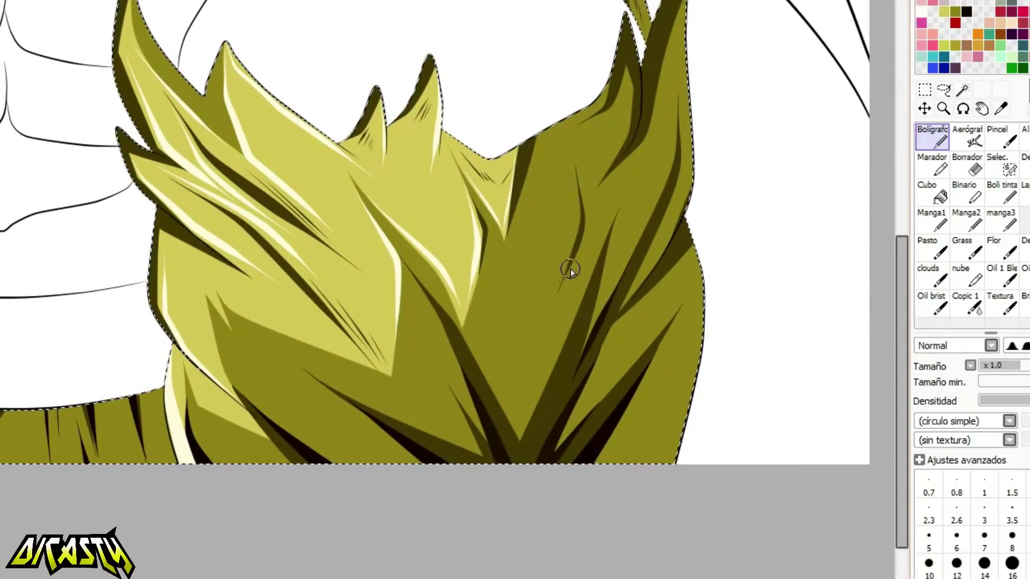
{"action": "left_click_drag", "start_coordinate": [568, 294], "coordinate": [547, 350]}
{"action": "left_click_drag", "start_coordinate": [241, 354], "coordinate": [308, 429]}
{"action": "left_click_drag", "start_coordinate": [278, 387], "coordinate": [337, 451]}
{"action": "mouse_move", "coordinate": [676, 320]}
{"action": "left_mouse_down"}
{"action": "mouse_move", "coordinate": [649, 394]}
{"action": "mouse_move", "coordinate": [661, 368]}
{"action": "left_mouse_up"}
{"action": "scroll", "coordinate": [646, 266], "scroll_direction": "down", "scroll_amount": 3}
{"action": "scroll", "coordinate": [596, 242], "scroll_direction": "up", "scroll_amount": 3}
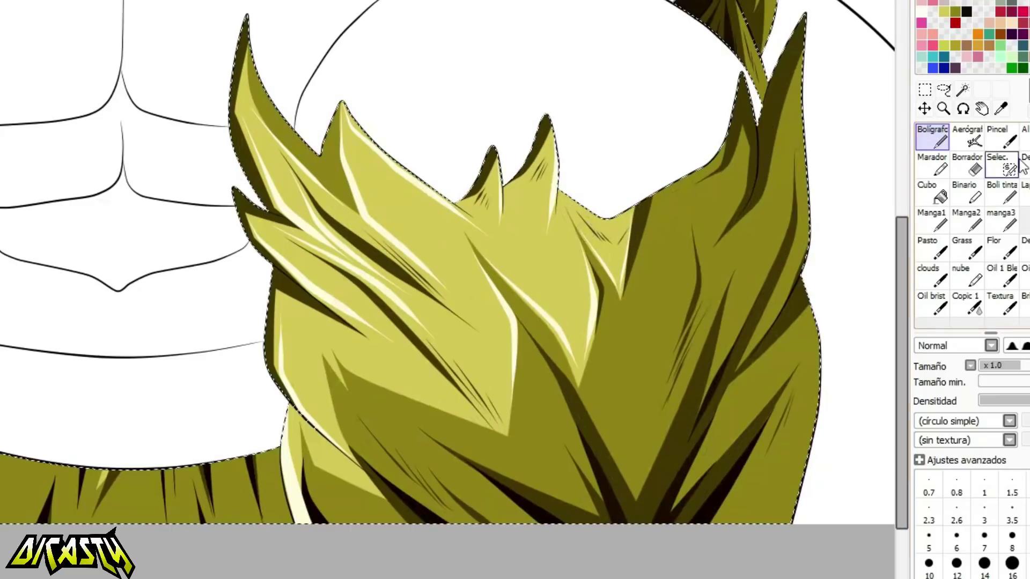
Thicken the linework on the long torn edge beside the second spike and on the lower spike's upper edge with Pressure.
{"action": "left_click", "coordinate": [1029, 166]}
{"action": "left_click", "coordinate": [971, 166]}
{"action": "scroll", "coordinate": [427, 147], "scroll_direction": "up", "scroll_amount": 2}
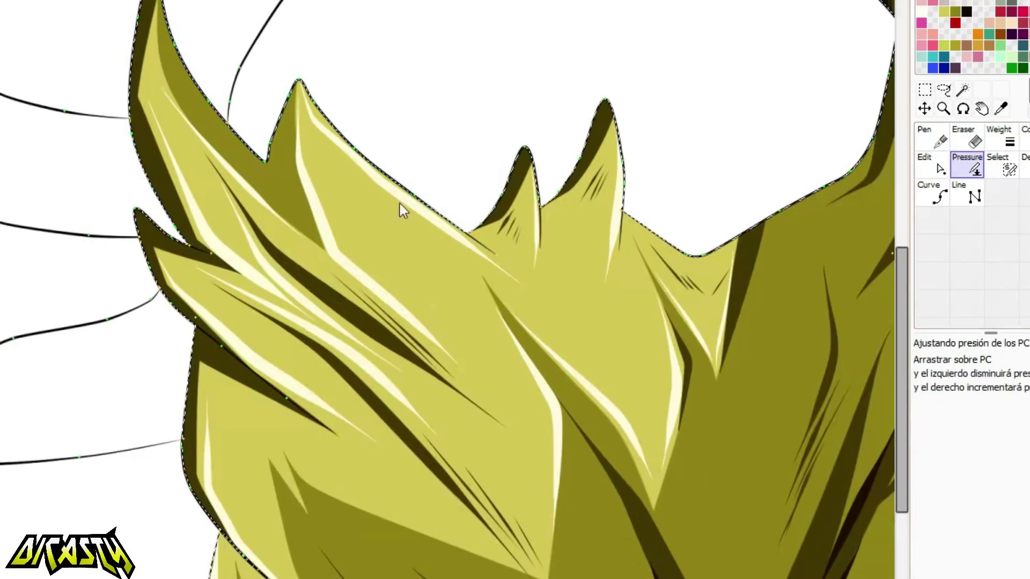
{"action": "left_click_drag", "start_coordinate": [370, 160], "coordinate": [472, 226]}
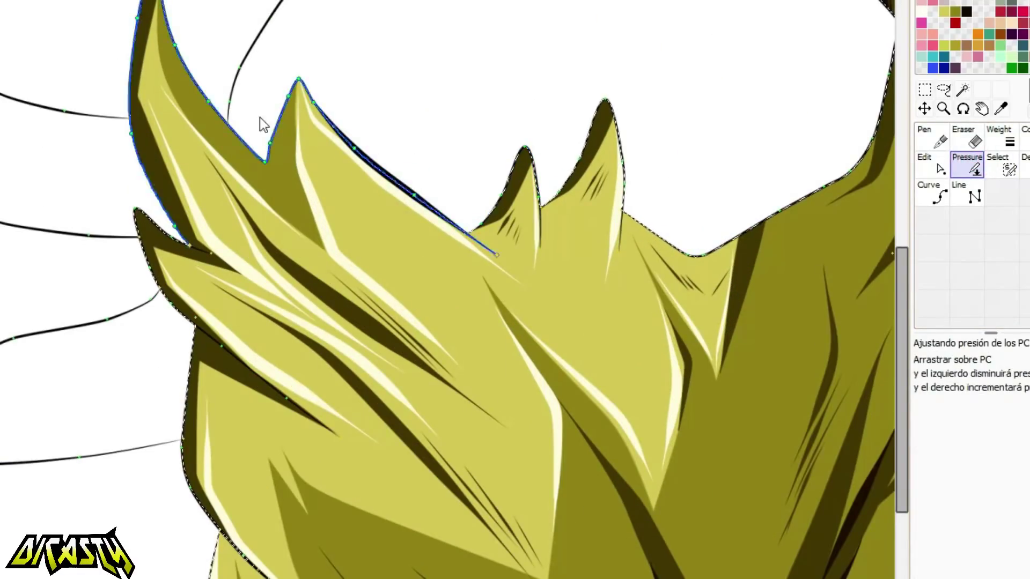
{"action": "scroll", "coordinate": [260, 118], "scroll_direction": "up", "scroll_amount": 2}
{"action": "left_click_drag", "start_coordinate": [130, 374], "coordinate": [173, 378]}
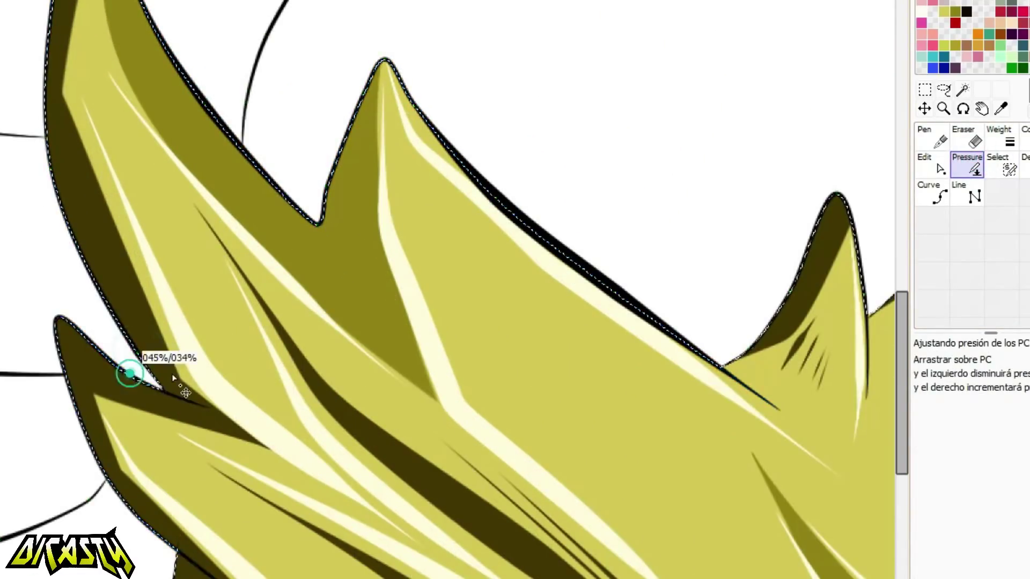
Adjust the line pressure along the leg's outline and set it to about 30% where the long torn edge meets the first small spike.
{"action": "scroll", "coordinate": [174, 378], "scroll_direction": "down", "scroll_amount": 2}
{"action": "scroll", "coordinate": [236, 430], "scroll_direction": "up", "scroll_amount": 3}
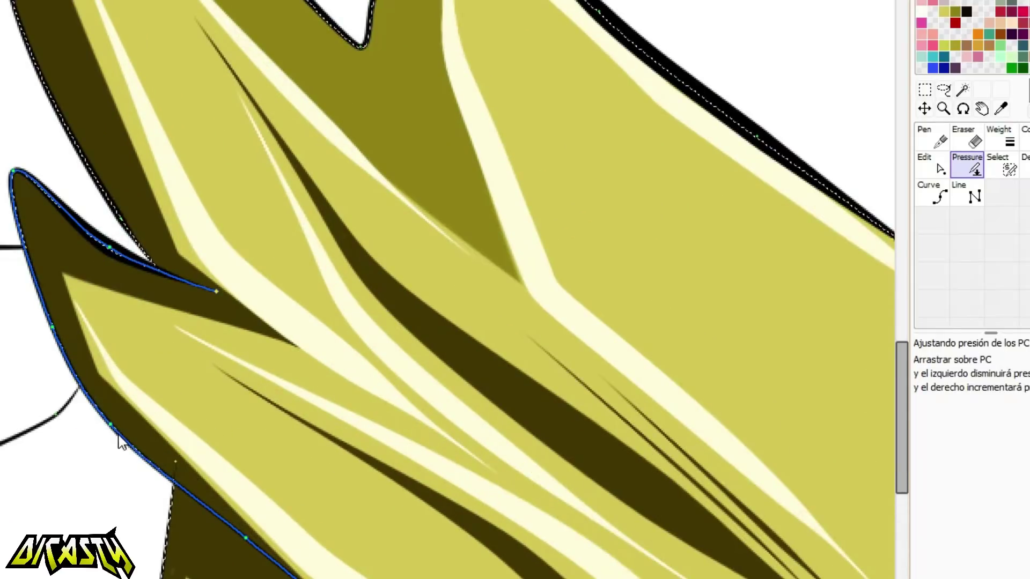
{"action": "scroll", "coordinate": [208, 357], "scroll_direction": "up", "scroll_amount": 3}
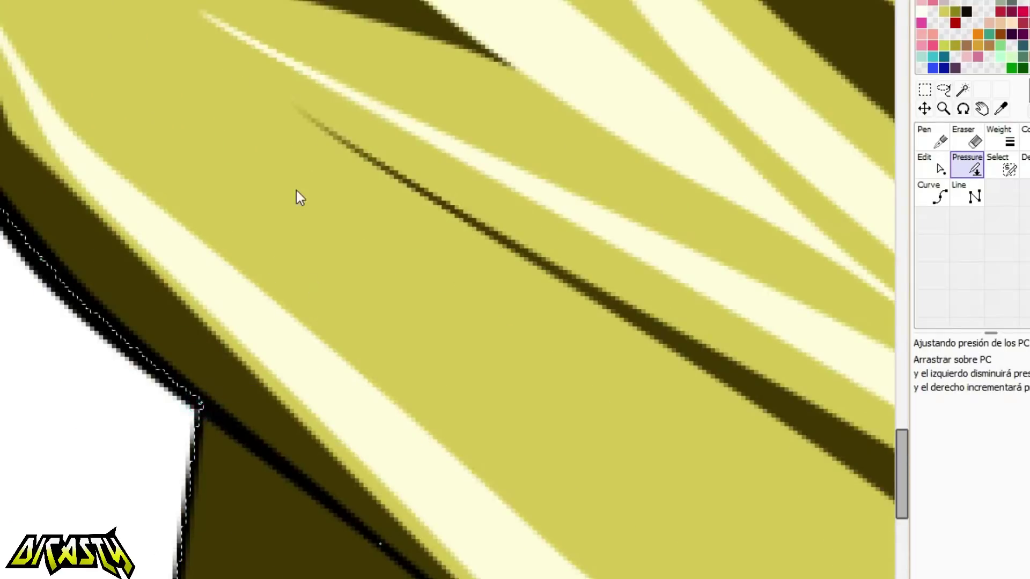
{"action": "scroll", "coordinate": [296, 190], "scroll_direction": "down", "scroll_amount": 3}
{"action": "scroll", "coordinate": [295, 324], "scroll_direction": "up", "scroll_amount": 4}
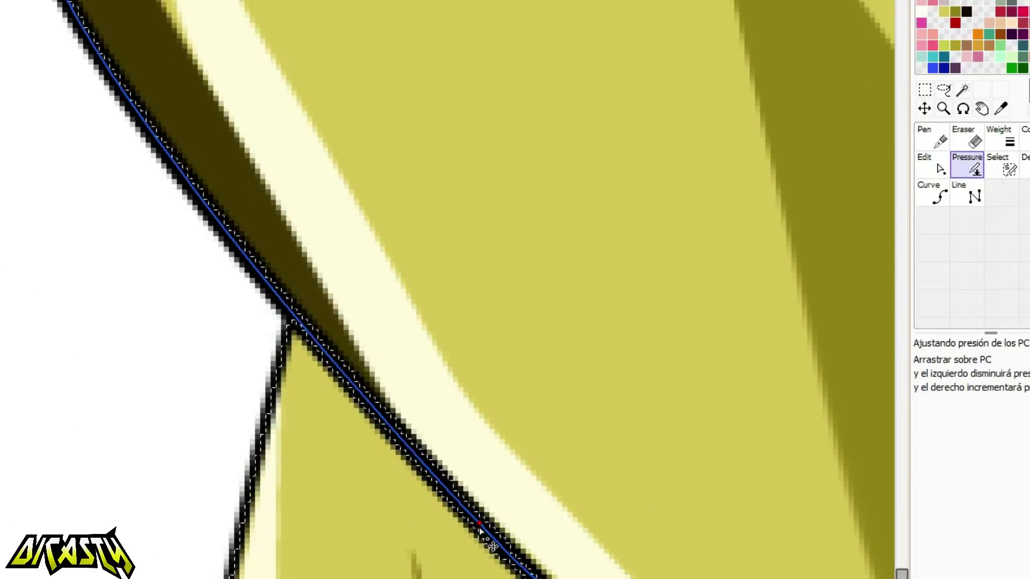
{"action": "scroll", "coordinate": [492, 547], "scroll_direction": "down", "scroll_amount": 4}
{"action": "scroll", "coordinate": [485, 153], "scroll_direction": "up", "scroll_amount": 2}
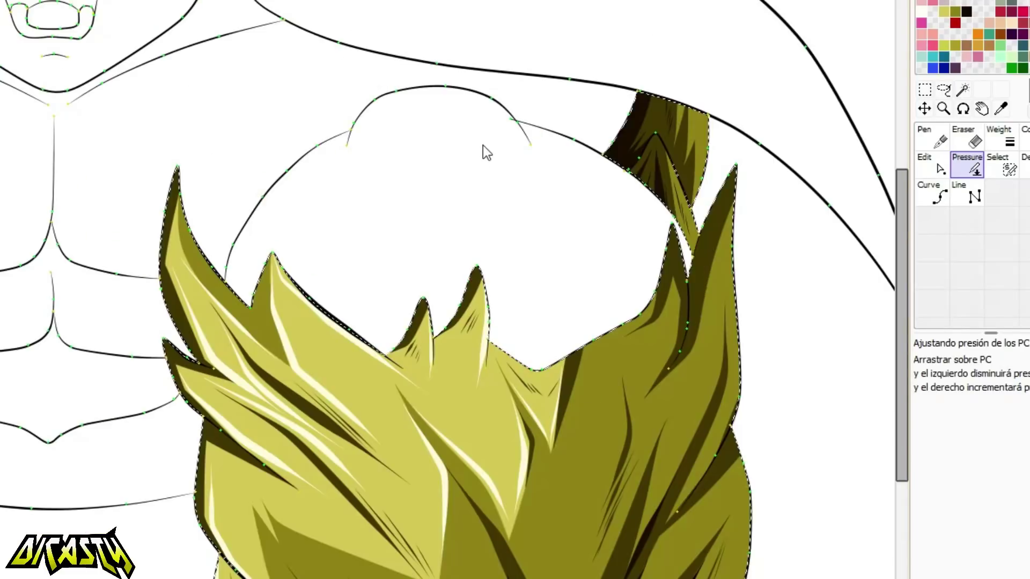
{"action": "scroll", "coordinate": [437, 407], "scroll_direction": "up", "scroll_amount": 5}
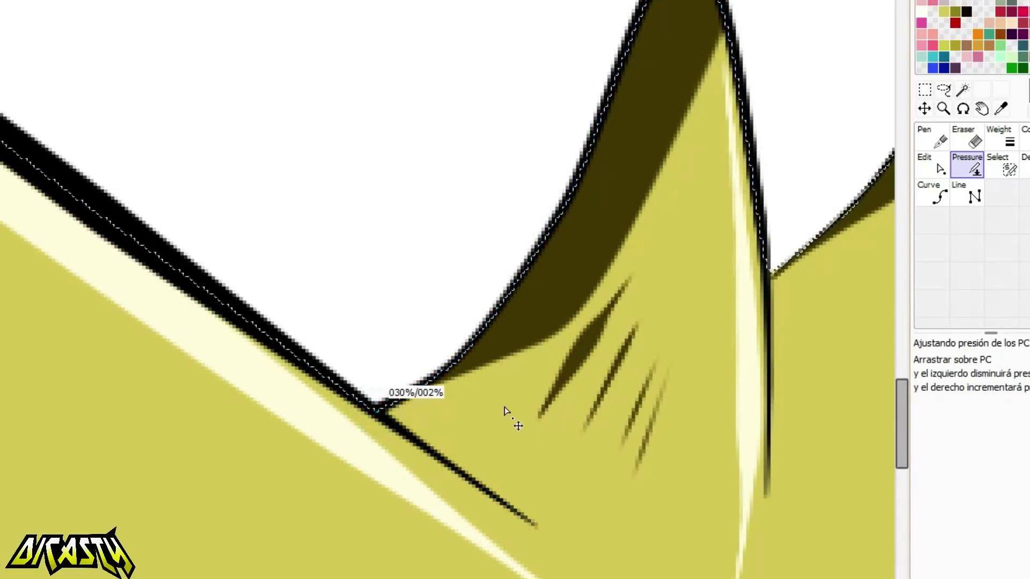
Thicken the outer contours of the two small central spikes by raising their line pressure.
{"action": "scroll", "coordinate": [537, 322], "scroll_direction": "down", "scroll_amount": 5}
{"action": "scroll", "coordinate": [536, 244], "scroll_direction": "up", "scroll_amount": 2}
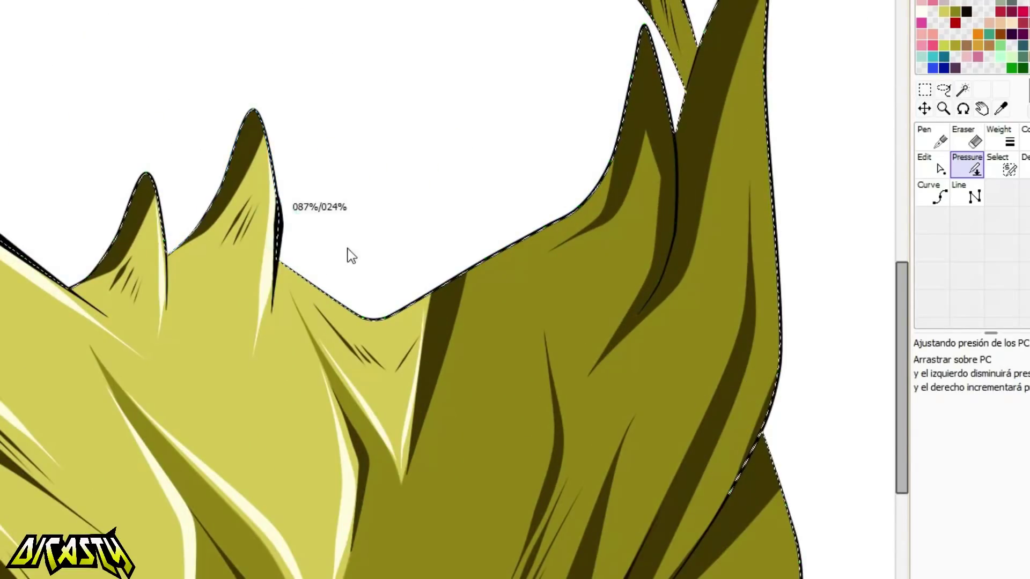
{"action": "scroll", "coordinate": [289, 273], "scroll_direction": "up", "scroll_amount": 2}
{"action": "left_click_drag", "start_coordinate": [271, 256], "coordinate": [322, 266]}
{"action": "left_click_drag", "start_coordinate": [36, 212], "coordinate": [107, 221]}
Thicken the curved torn edge below the dark outer spike and raise its inner contour's line pressure to about 73%.
{"action": "scroll", "coordinate": [229, 352], "scroll_direction": "down", "scroll_amount": 2}
{"action": "scroll", "coordinate": [561, 255], "scroll_direction": "up", "scroll_amount": 1}
{"action": "left_click_drag", "start_coordinate": [543, 237], "coordinate": [617, 256]}
{"action": "left_click", "coordinate": [932, 165]}
{"action": "scroll", "coordinate": [740, 217], "scroll_direction": "up", "scroll_amount": 1}
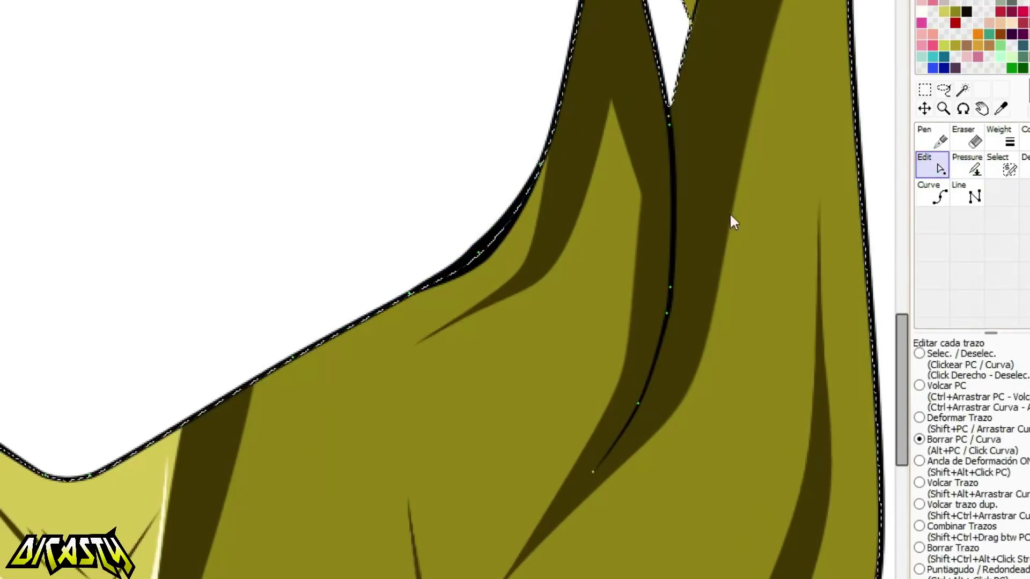
{"action": "left_click", "coordinate": [968, 164]}
{"action": "mouse_move", "coordinate": [671, 289]}
{"action": "left_mouse_down"}
{"action": "mouse_move", "coordinate": [697, 289]}
{"action": "mouse_move", "coordinate": [731, 319]}
{"action": "left_mouse_up"}
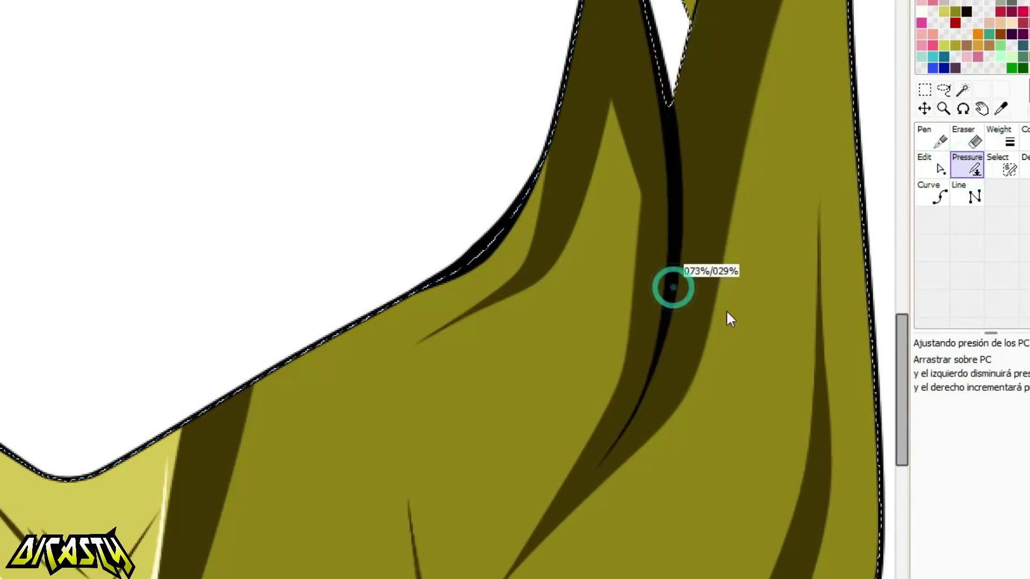
Thicken the inner end of the kneecap arc by raising the line pressure at its control point.
{"action": "scroll", "coordinate": [638, 302], "scroll_direction": "down", "scroll_amount": 3}
{"action": "scroll", "coordinate": [639, 80], "scroll_direction": "up", "scroll_amount": 2}
{"action": "scroll", "coordinate": [644, 113], "scroll_direction": "down", "scroll_amount": 3}
{"action": "scroll", "coordinate": [401, 98], "scroll_direction": "up", "scroll_amount": 3}
{"action": "left_click_drag", "start_coordinate": [136, 147], "coordinate": [276, 143]}
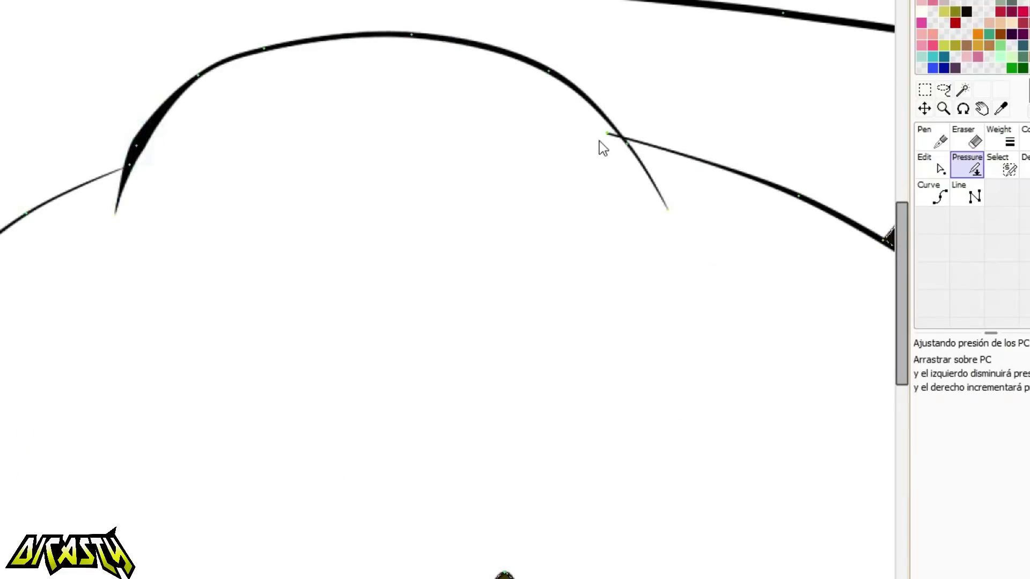
Move the overlapping end of the outer knee line onto the kneecap arc and thicken the arc's outer end.
{"action": "scroll", "coordinate": [600, 140], "scroll_direction": "up", "scroll_amount": 3}
{"action": "left_click", "coordinate": [934, 165]}
{"action": "left_click_drag", "start_coordinate": [625, 124], "coordinate": [846, 157]}
{"action": "left_click", "coordinate": [967, 163]}
{"action": "scroll", "coordinate": [515, 81], "scroll_direction": "down", "scroll_amount": 3}
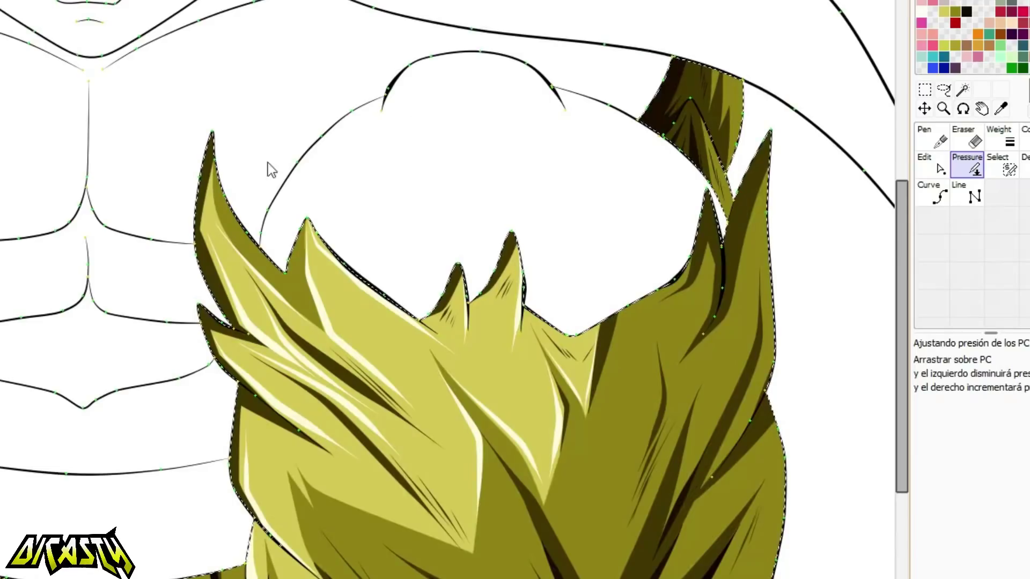
Thicken the inner knee contour between the kneecap arc and the tall spike, with about 59% pressure near its lower end.
{"action": "scroll", "coordinate": [268, 162], "scroll_direction": "up", "scroll_amount": 2}
{"action": "left_click_drag", "start_coordinate": [363, 115], "coordinate": [410, 121]}
{"action": "left_click_drag", "start_coordinate": [269, 221], "coordinate": [298, 220]}
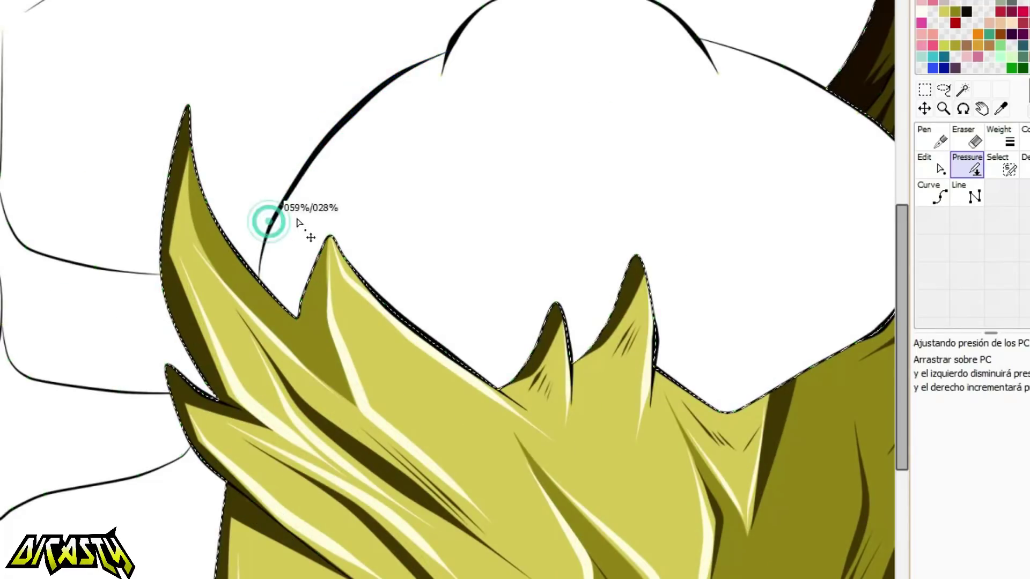
{"action": "scroll", "coordinate": [456, 180], "scroll_direction": "down", "scroll_amount": 2}
Clear the trousers selection and select the whole waistband on the linework layer with the Magic Wand.
{"action": "left_click", "coordinate": [1026, 187]}
{"action": "scroll", "coordinate": [764, 275], "scroll_direction": "down", "scroll_amount": 1}
{"action": "scroll", "coordinate": [719, 261], "scroll_direction": "down", "scroll_amount": 1}
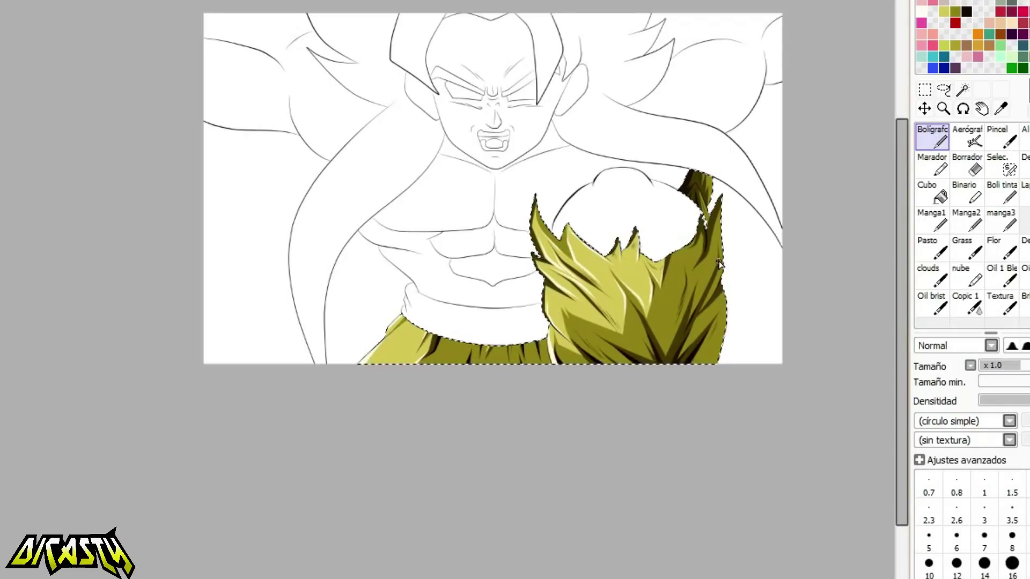
{"action": "scroll", "coordinate": [478, 244], "scroll_direction": "up", "scroll_amount": 2}
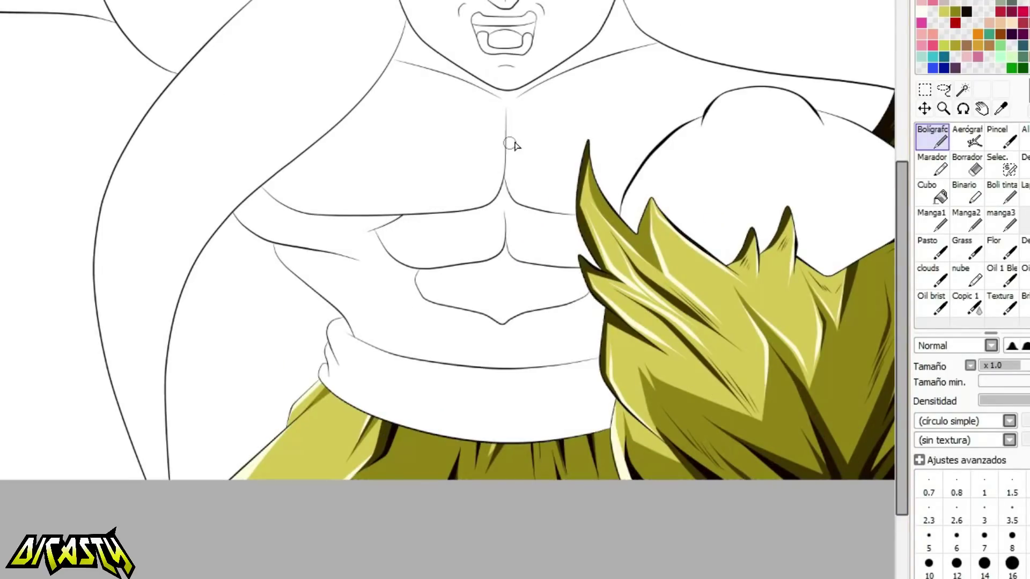
{"action": "scroll", "coordinate": [596, 148], "scroll_direction": "up", "scroll_amount": 2}
{"action": "scroll", "coordinate": [585, 177], "scroll_direction": "down", "scroll_amount": 3}
{"action": "left_click", "coordinate": [1026, 113]}
{"action": "left_click", "coordinate": [963, 90]}
{"action": "left_click", "coordinate": [480, 369]}
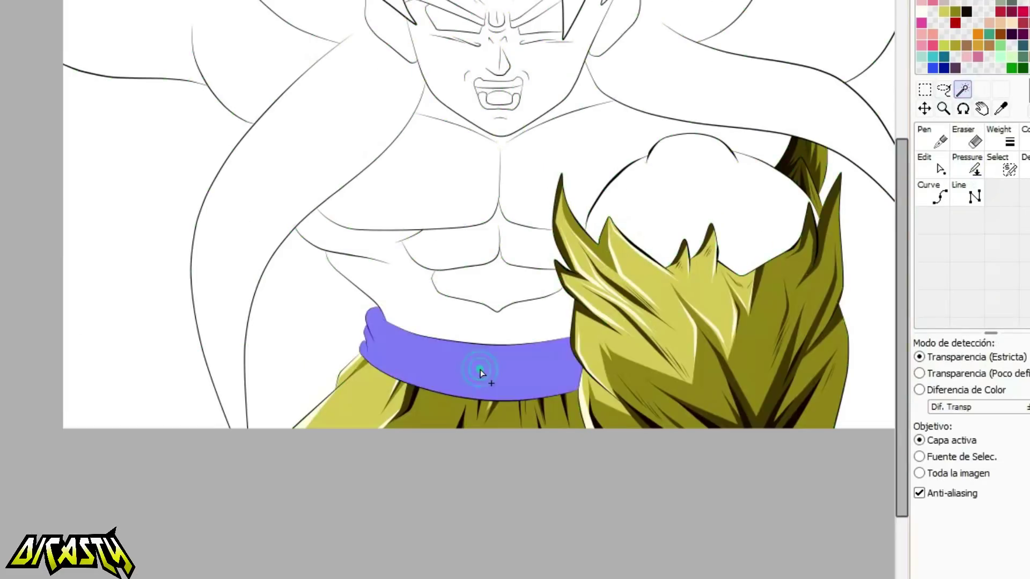
{"action": "scroll", "coordinate": [481, 370], "scroll_direction": "up", "scroll_amount": 2}
{"action": "scroll", "coordinate": [297, 239], "scroll_direction": "up", "scroll_amount": 2}
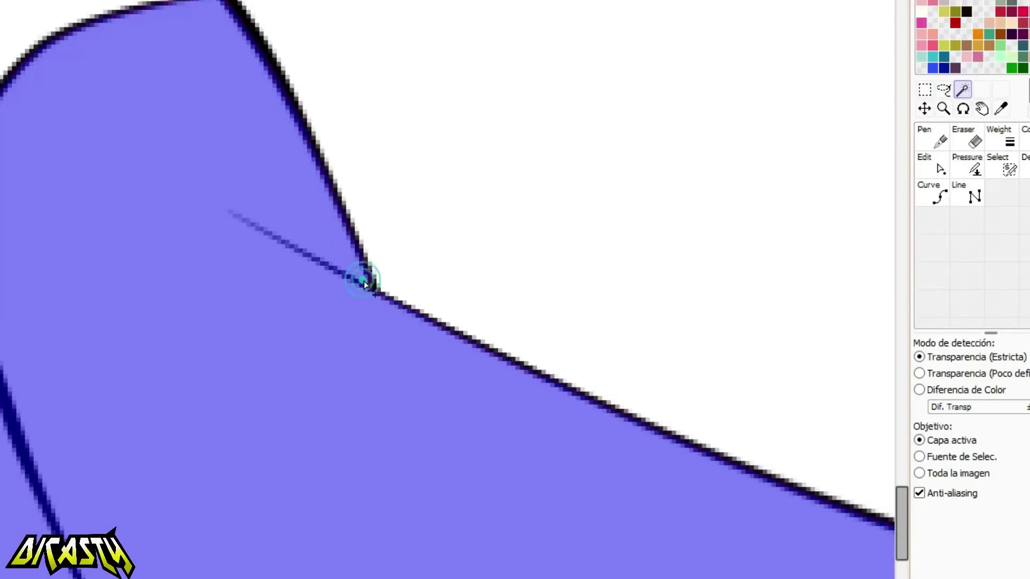
{"action": "scroll", "coordinate": [364, 282], "scroll_direction": "down", "scroll_amount": 6}
Fill the selected waistband with dark blue on the colour layer using the bucket.
{"action": "left_click", "coordinate": [1026, 258]}
{"action": "left_click", "coordinate": [937, 198]}
{"action": "left_click", "coordinate": [941, 72]}
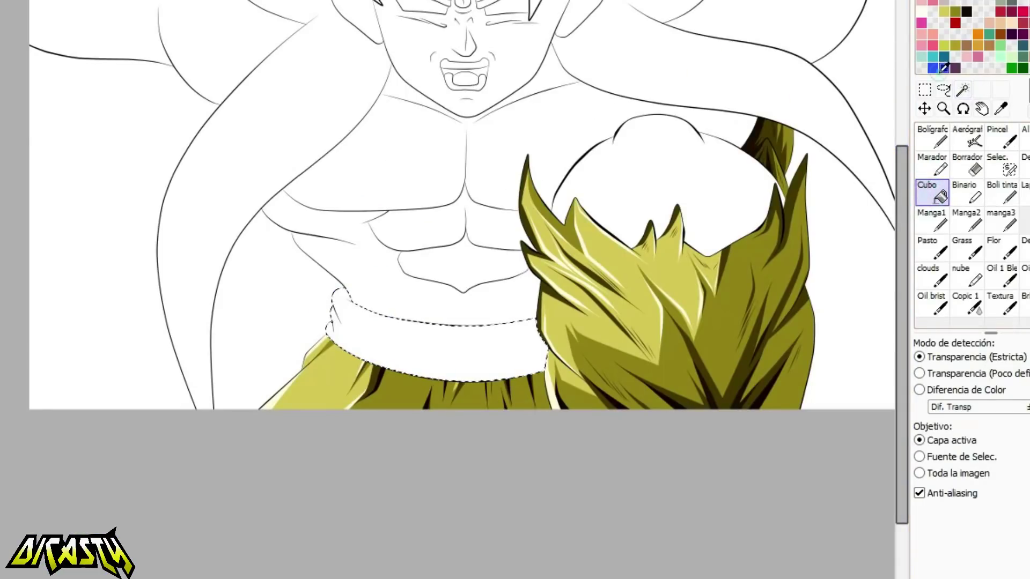
{"action": "left_click", "coordinate": [527, 346]}
Rotate the canvas and paint long, curved navy fold shadows along the upper half of the blue waistband.
{"action": "scroll", "coordinate": [370, 324], "scroll_direction": "up", "scroll_amount": 2}
{"action": "left_click", "coordinate": [933, 138]}
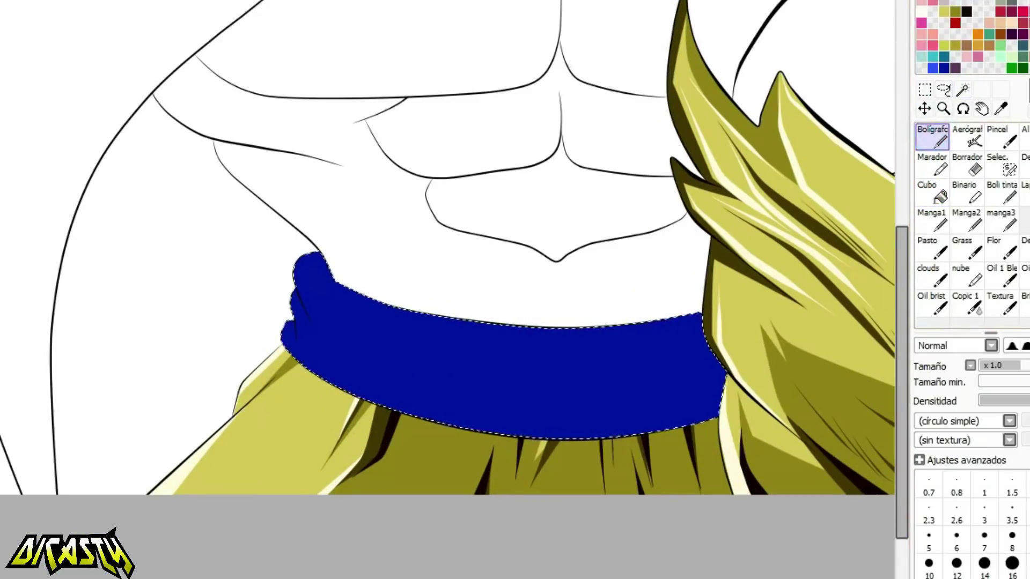
{"action": "left_click_drag", "start_coordinate": [558, 510], "coordinate": [796, 11]}
{"action": "scroll", "coordinate": [796, 11], "scroll_direction": "up", "scroll_amount": 1}
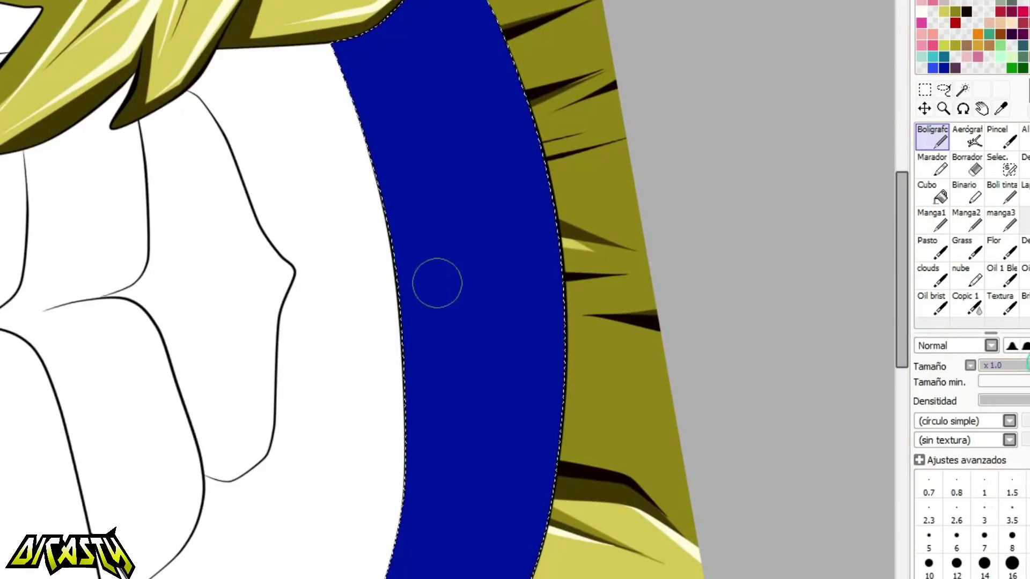
{"action": "mouse_move", "coordinate": [344, 46]}
{"action": "left_mouse_down"}
{"action": "mouse_move", "coordinate": [411, 575]}
{"action": "mouse_move", "coordinate": [449, 154]}
{"action": "mouse_move", "coordinate": [391, 2]}
{"action": "left_mouse_up"}
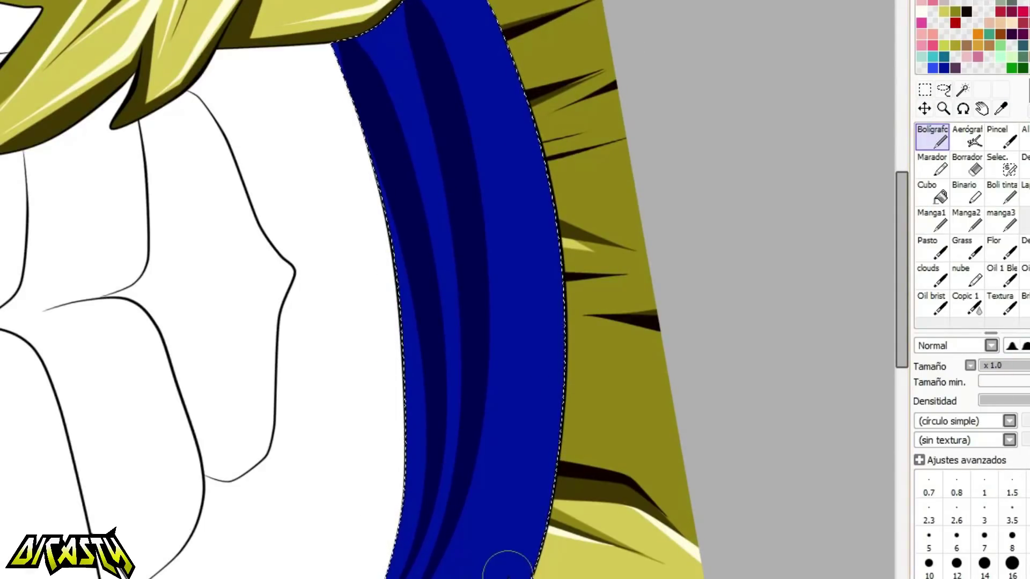
Paint long, tapering navy fold shadows along the remaining blue half of the waistband, up to the raised leg.
{"action": "mouse_move", "coordinate": [441, 577]}
{"action": "left_mouse_down"}
{"action": "mouse_move", "coordinate": [489, 190]}
{"action": "mouse_move", "coordinate": [444, 3]}
{"action": "left_mouse_up"}
{"action": "left_click_drag", "start_coordinate": [477, 576], "coordinate": [478, 2]}
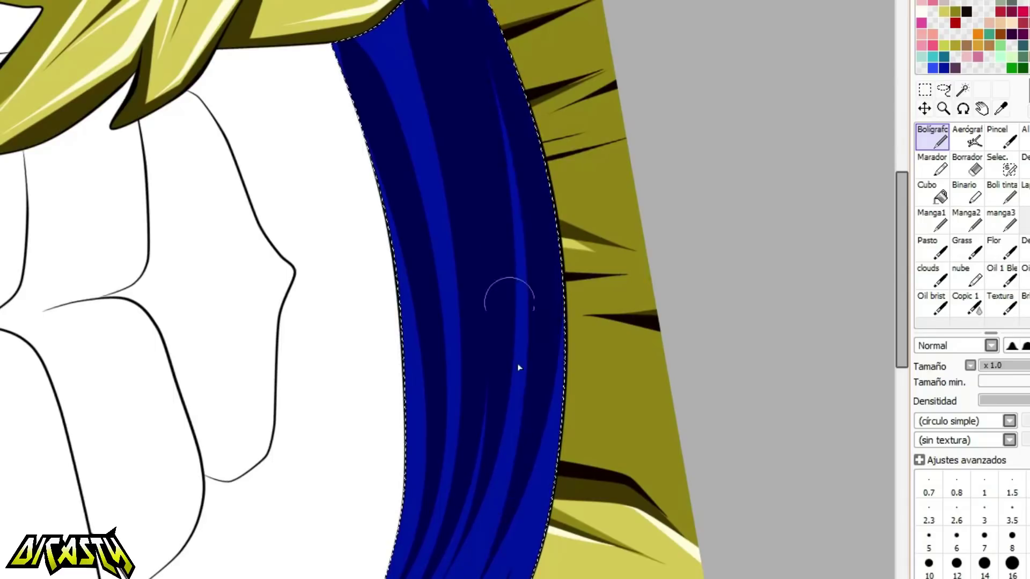
{"action": "left_click_drag", "start_coordinate": [515, 576], "coordinate": [560, 338]}
{"action": "left_click_drag", "start_coordinate": [391, 510], "coordinate": [446, 22]}
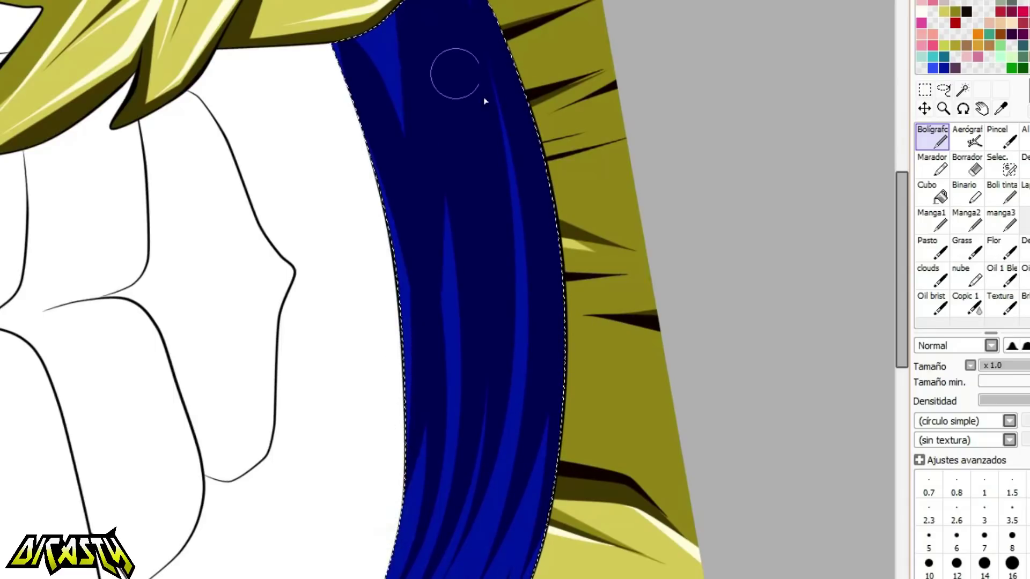
Fill the leftover blue wedges at the waistband's end beside the raised leg with navy and extend the shadow along the middle.
{"action": "left_click", "coordinate": [932, 193]}
{"action": "left_click", "coordinate": [400, 61]}
{"action": "left_click", "coordinate": [345, 42]}
{"action": "key", "text": "n"}
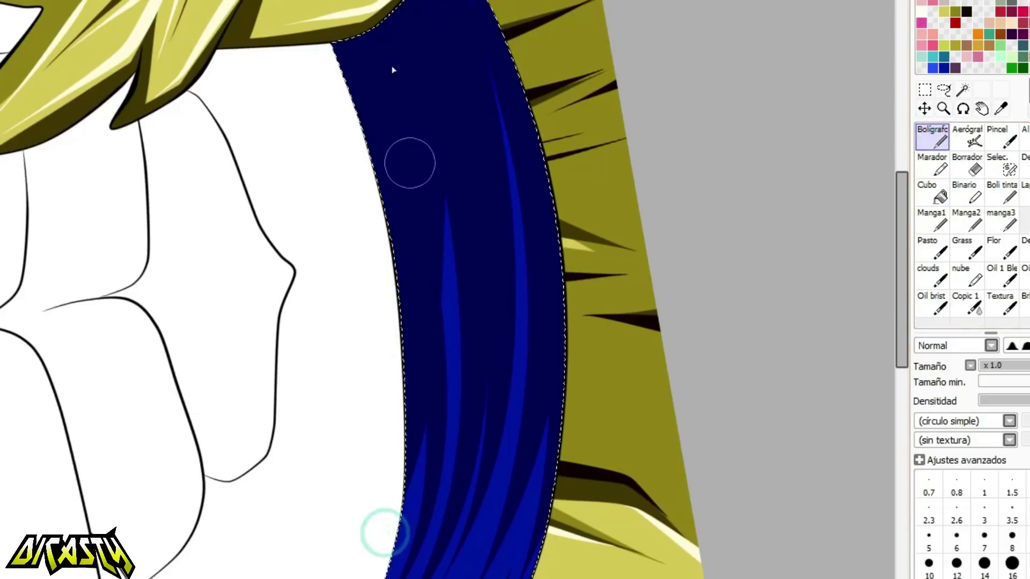
{"action": "left_click_drag", "start_coordinate": [442, 451], "coordinate": [418, 73]}
{"action": "key", "text": "Home"}
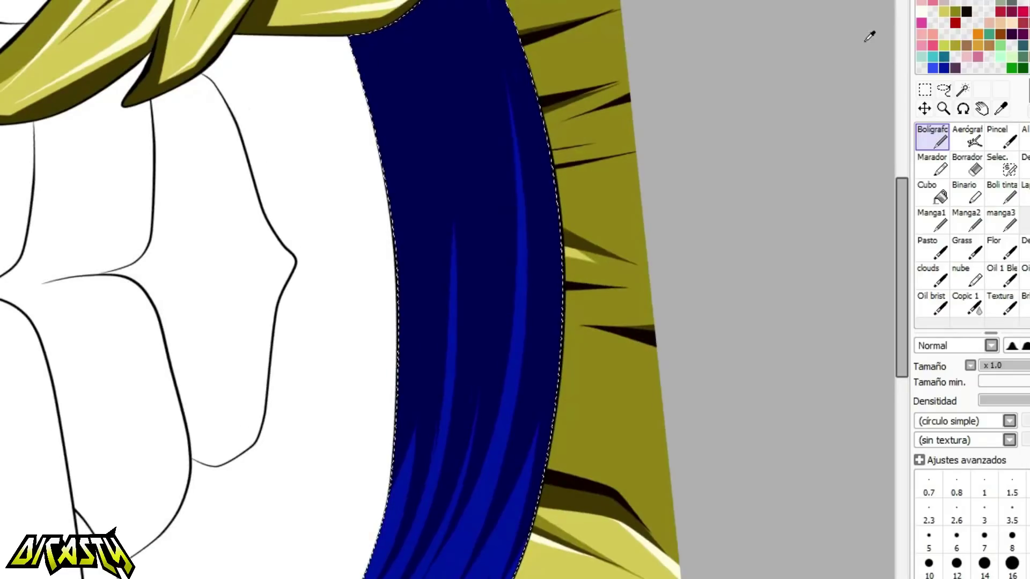
Draw thin, tapering streaks in the base blue through the navy area of the waistband beside the raised leg.
{"action": "left_click_drag", "start_coordinate": [390, 92], "coordinate": [433, 375]}
{"action": "key", "text": "ctrl+z"}
{"action": "left_click_drag", "start_coordinate": [399, 57], "coordinate": [419, 503]}
{"action": "mouse_move", "coordinate": [439, 32]}
{"action": "left_mouse_down"}
{"action": "mouse_move", "coordinate": [454, 429]}
{"action": "mouse_move", "coordinate": [475, 443]}
{"action": "left_mouse_up"}
{"action": "left_click_drag", "start_coordinate": [491, 9], "coordinate": [518, 510]}
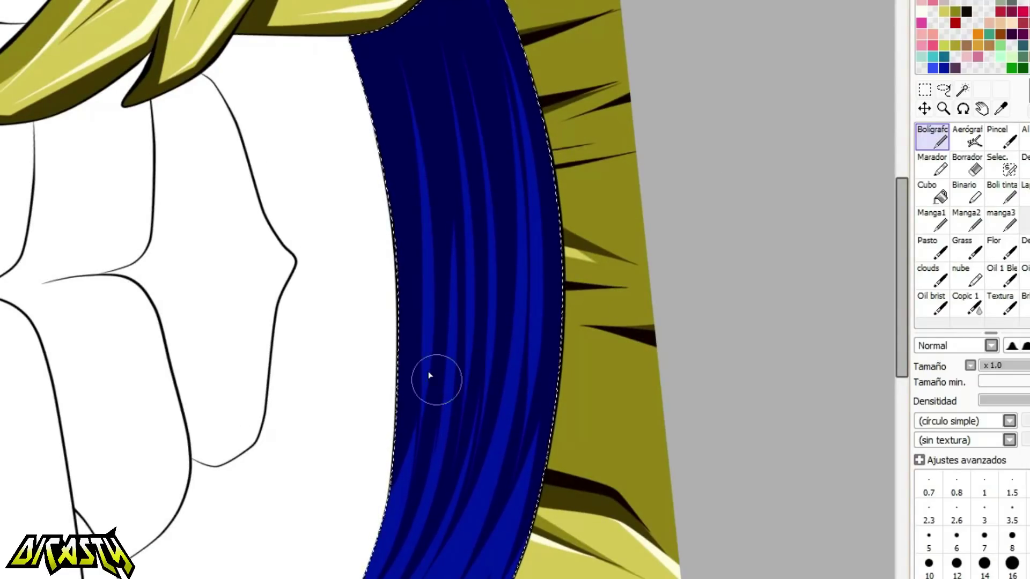
Add tapering light periwinkle highlights along the blue folds near the waistband's middle.
{"action": "left_click_drag", "start_coordinate": [452, 333], "coordinate": [394, 576]}
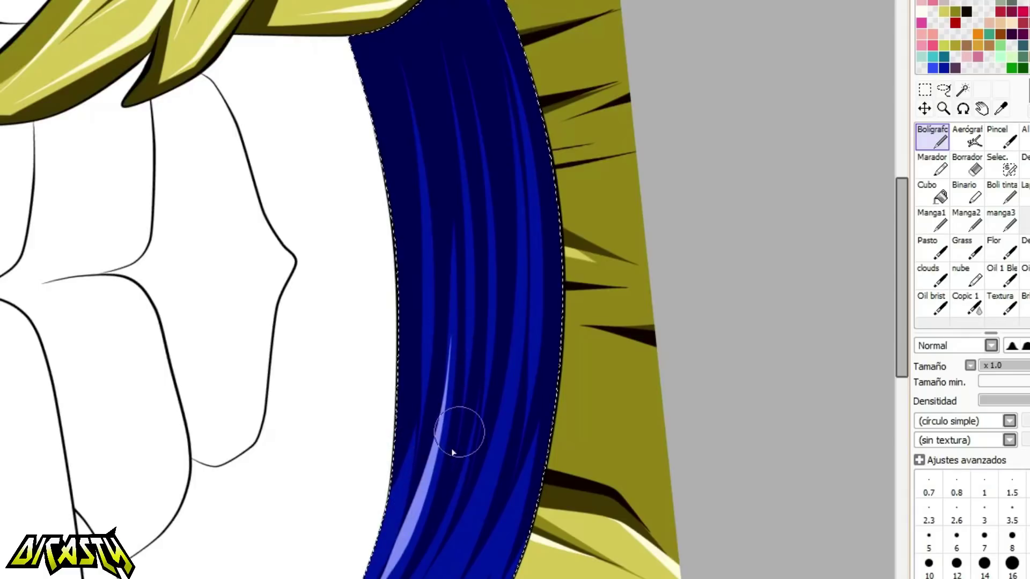
{"action": "left_click_drag", "start_coordinate": [475, 417], "coordinate": [421, 578]}
{"action": "mouse_move", "coordinate": [515, 318]}
{"action": "left_mouse_down"}
{"action": "mouse_move", "coordinate": [429, 577]}
{"action": "mouse_move", "coordinate": [513, 357]}
{"action": "left_mouse_up"}
{"action": "left_click_drag", "start_coordinate": [523, 347], "coordinate": [446, 578]}
{"action": "left_click_drag", "start_coordinate": [520, 487], "coordinate": [498, 557]}
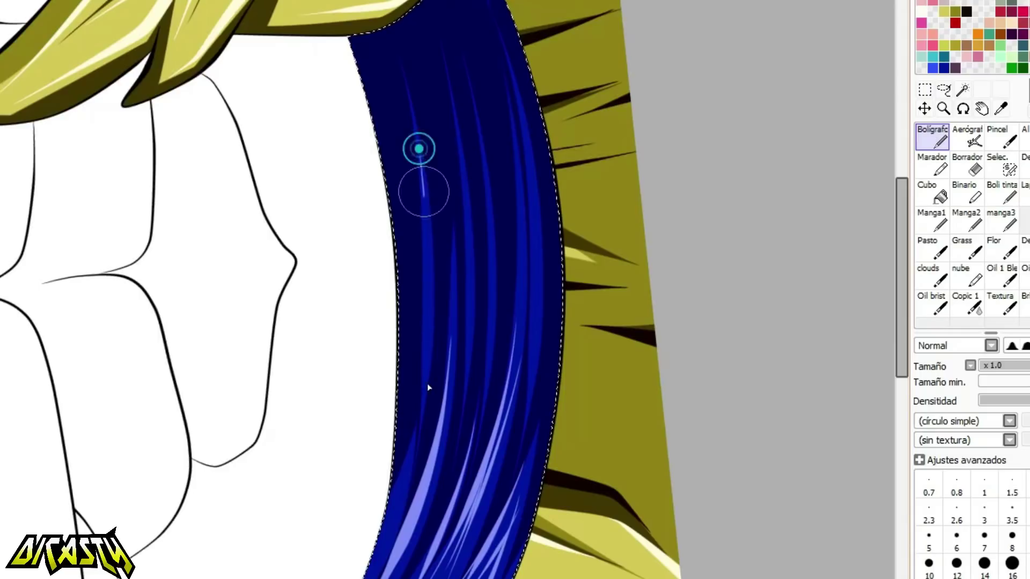
Undo the last highlight and draw finer periwinkle streaks along the waistband's thin blue folds and its upper edge.
{"action": "key", "text": "ctrl+z"}
{"action": "mouse_move", "coordinate": [481, 145]}
{"action": "left_mouse_down"}
{"action": "mouse_move", "coordinate": [488, 376]}
{"action": "mouse_move", "coordinate": [464, 368]}
{"action": "left_mouse_up"}
{"action": "left_click_drag", "start_coordinate": [514, 151], "coordinate": [527, 241]}
{"action": "left_click_drag", "start_coordinate": [524, 141], "coordinate": [533, 308]}
{"action": "left_click_drag", "start_coordinate": [412, 436], "coordinate": [378, 577]}
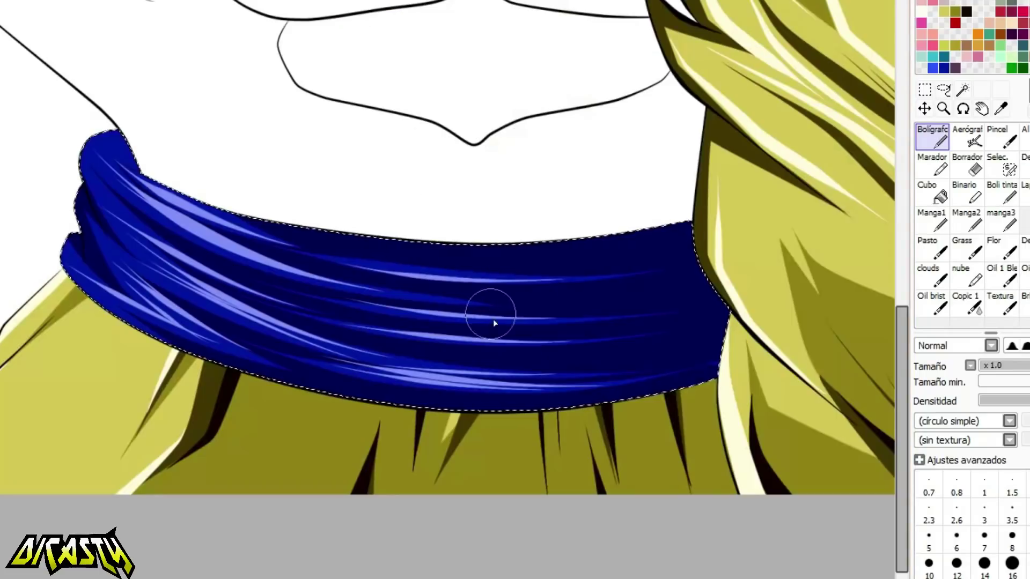
Add navy shading to the folds at the waistband's gathered end and clear the selection.
{"action": "scroll", "coordinate": [493, 320], "scroll_direction": "down", "scroll_amount": 2}
{"action": "scroll", "coordinate": [299, 297], "scroll_direction": "up", "scroll_amount": 5}
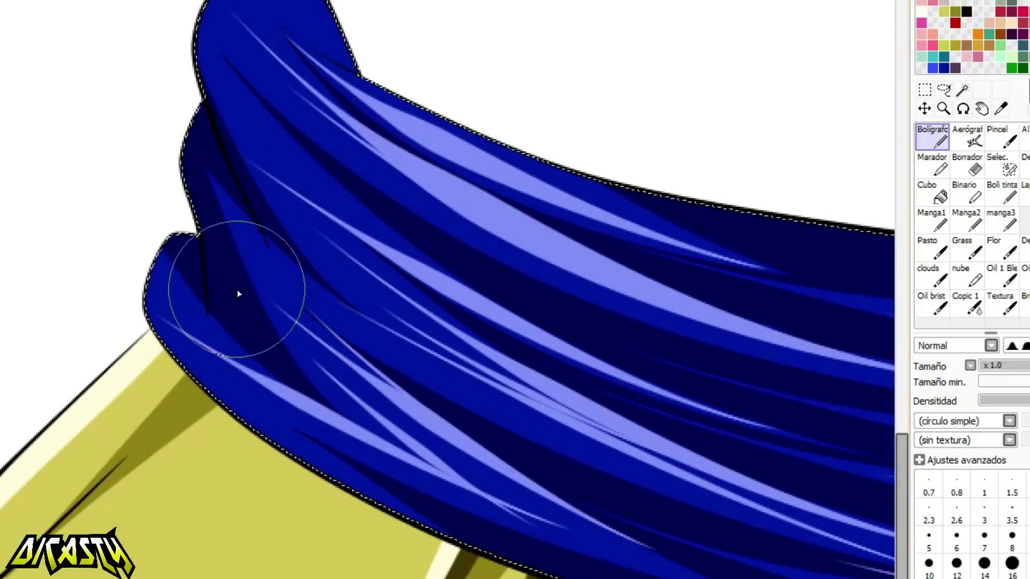
{"action": "scroll", "coordinate": [437, 276], "scroll_direction": "down", "scroll_amount": 2}
{"action": "scroll", "coordinate": [354, 33], "scroll_direction": "up", "scroll_amount": 2}
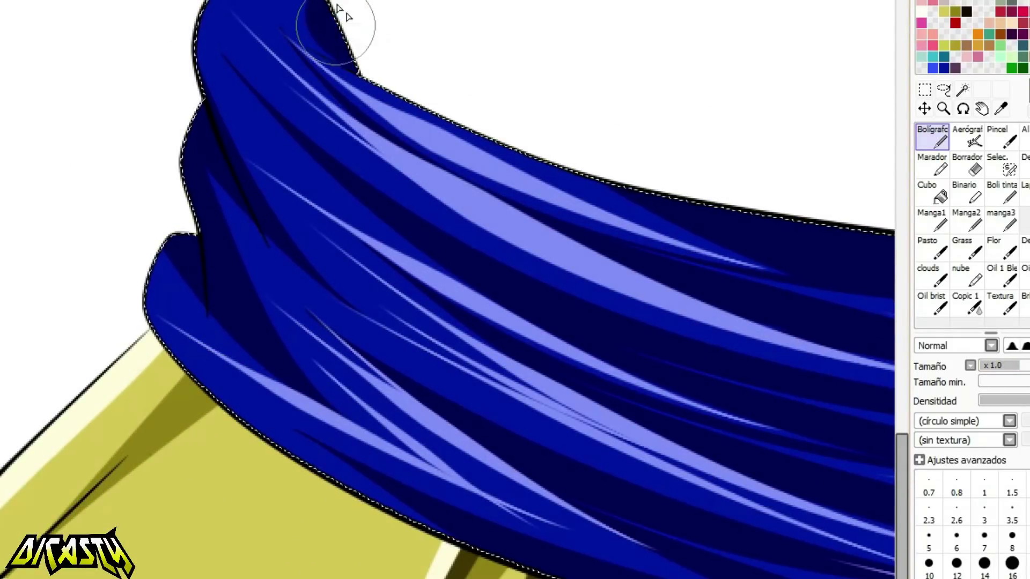
{"action": "scroll", "coordinate": [238, 25], "scroll_direction": "down", "scroll_amount": 1}
{"action": "scroll", "coordinate": [857, 313], "scroll_direction": "down", "scroll_amount": 3}
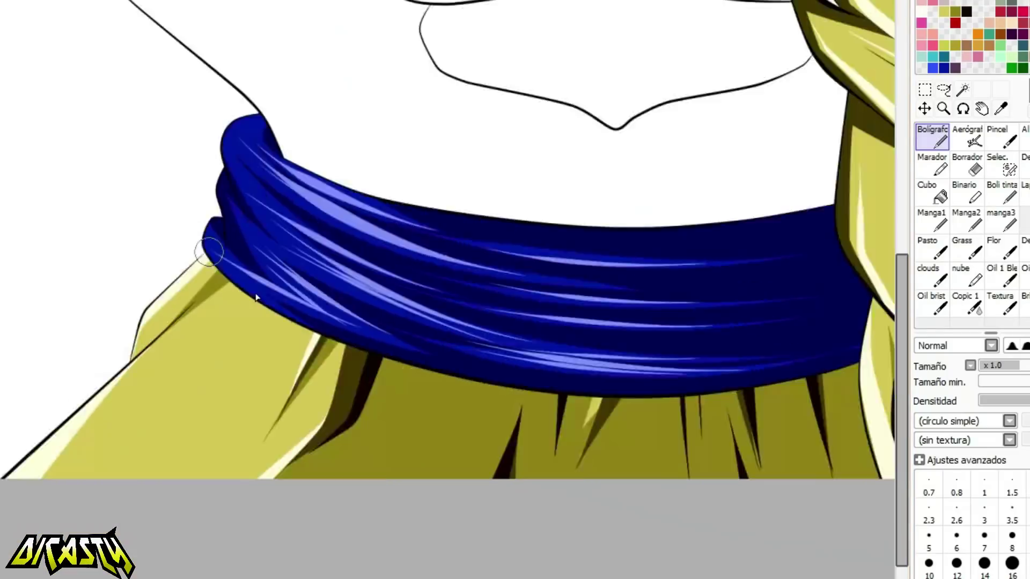
Thicken the trouser outlines at the hip below the waistband's gathered end by raising the pressure of their control points.
{"action": "left_click", "coordinate": [204, 315], "text": "ctrl+shift"}
{"action": "scroll", "coordinate": [199, 312], "scroll_direction": "up", "scroll_amount": 6}
{"action": "left_click_drag", "start_coordinate": [253, 257], "coordinate": [322, 241]}
{"action": "left_click_drag", "start_coordinate": [225, 128], "coordinate": [361, 65]}
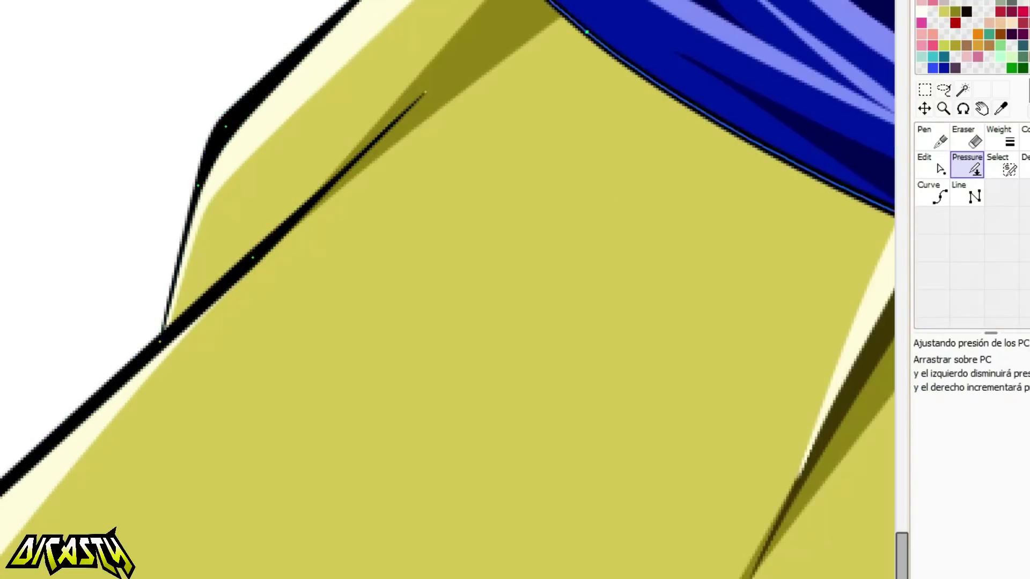
{"action": "scroll", "coordinate": [252, 297], "scroll_direction": "down", "scroll_amount": 5}
Select the long hair locks and upper hair sections on the linework layer with the Magic Wand.
{"action": "left_click", "coordinate": [963, 90]}
{"action": "scroll", "coordinate": [551, 347], "scroll_direction": "down", "scroll_amount": 3}
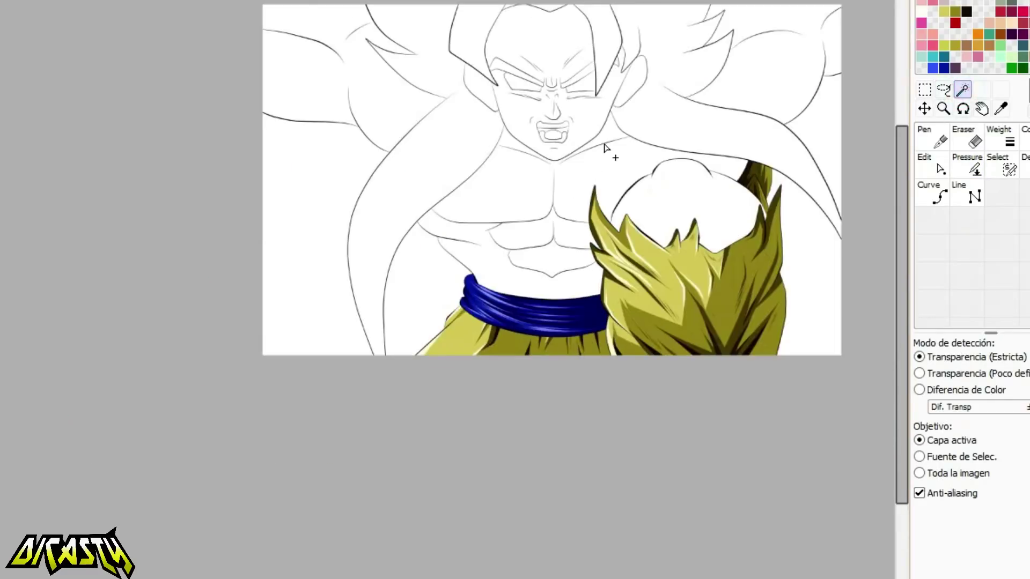
{"action": "scroll", "coordinate": [605, 147], "scroll_direction": "up", "scroll_amount": 1}
{"action": "left_click", "coordinate": [404, 131]}
{"action": "left_click", "coordinate": [665, 106]}
{"action": "left_click", "coordinate": [604, 13]}
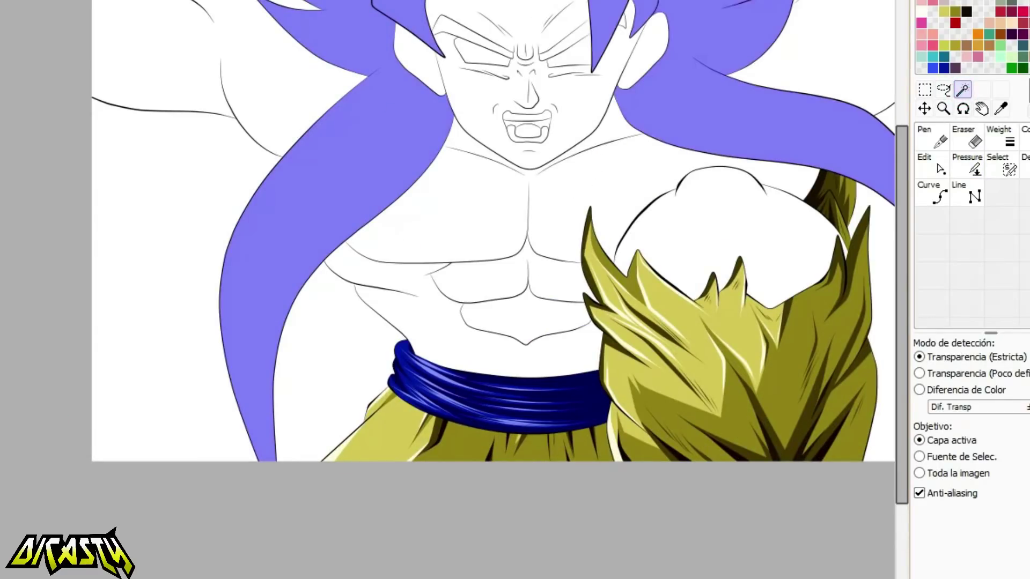
Add both eyebrows to the hair selection with the Magic Wand.
{"action": "scroll", "coordinate": [605, 13], "scroll_direction": "up", "scroll_amount": 5}
{"action": "left_click", "coordinate": [701, 71]}
{"action": "left_click", "coordinate": [425, 150]}
{"action": "scroll", "coordinate": [477, 166], "scroll_direction": "down", "scroll_amount": 5}
{"action": "scroll", "coordinate": [406, 178], "scroll_direction": "up", "scroll_amount": 5}
{"action": "scroll", "coordinate": [408, 181], "scroll_direction": "down", "scroll_amount": 4}
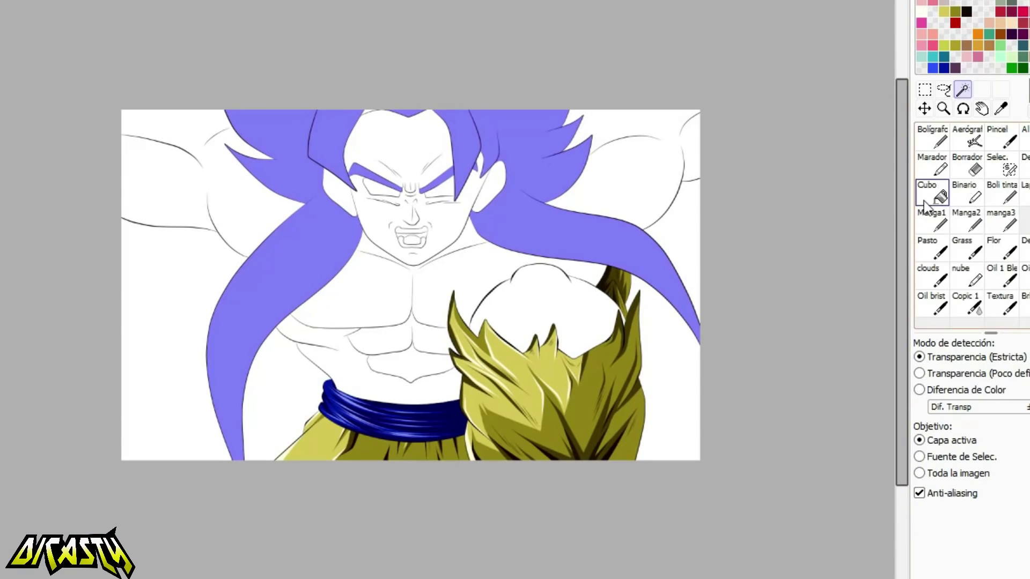
Fill the selected hair masses on both sides of the head with dark crimson.
{"action": "left_click", "coordinate": [925, 200]}
{"action": "scroll", "coordinate": [384, 197], "scroll_direction": "up", "scroll_amount": 2}
{"action": "left_click", "coordinate": [1023, 11]}
{"action": "left_click", "coordinate": [582, 143]}
{"action": "left_click", "coordinate": [230, 292]}
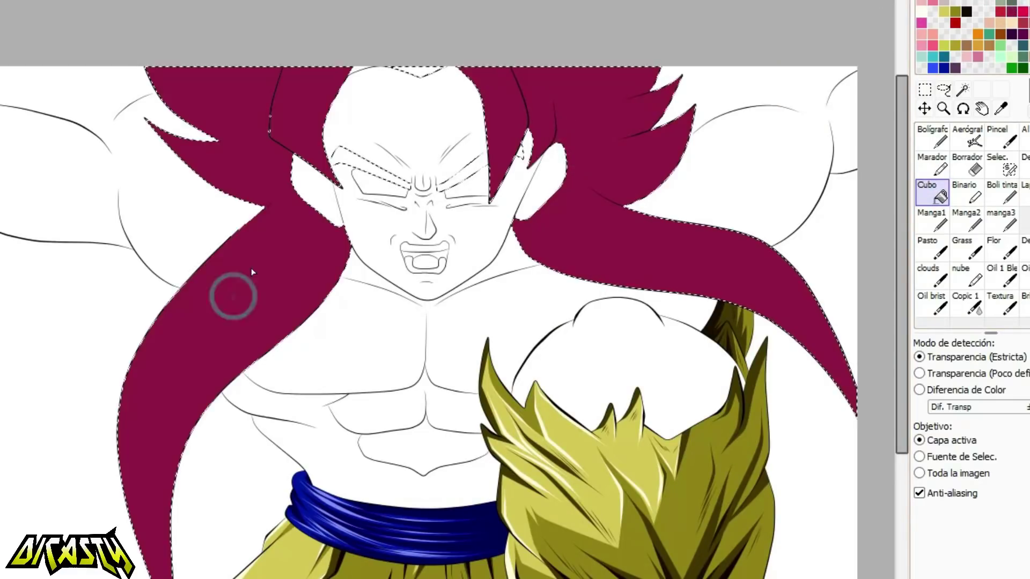
Fill the hair masses, forelocks, hairline peak and both eyebrows with pure dark red.
{"action": "left_click", "coordinate": [955, 24]}
{"action": "left_click", "coordinate": [660, 258]}
{"action": "left_click", "coordinate": [279, 127]}
{"action": "scroll", "coordinate": [414, 93], "scroll_direction": "up", "scroll_amount": 2}
{"action": "left_click", "coordinate": [432, 49]}
{"action": "left_click", "coordinate": [312, 40]}
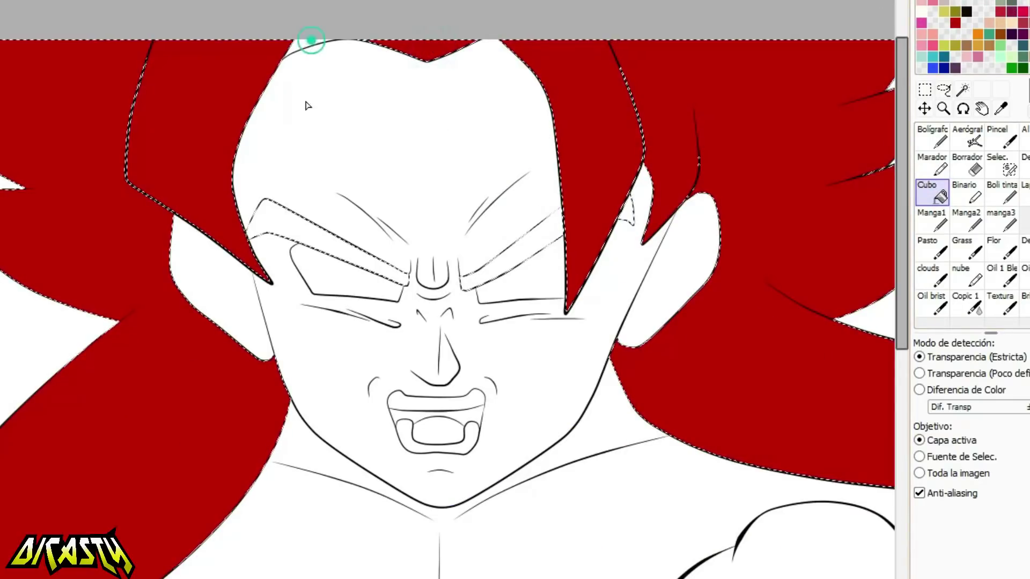
{"action": "left_click", "coordinate": [312, 228]}
{"action": "left_click", "coordinate": [510, 239]}
{"action": "left_click", "coordinate": [612, 212]}
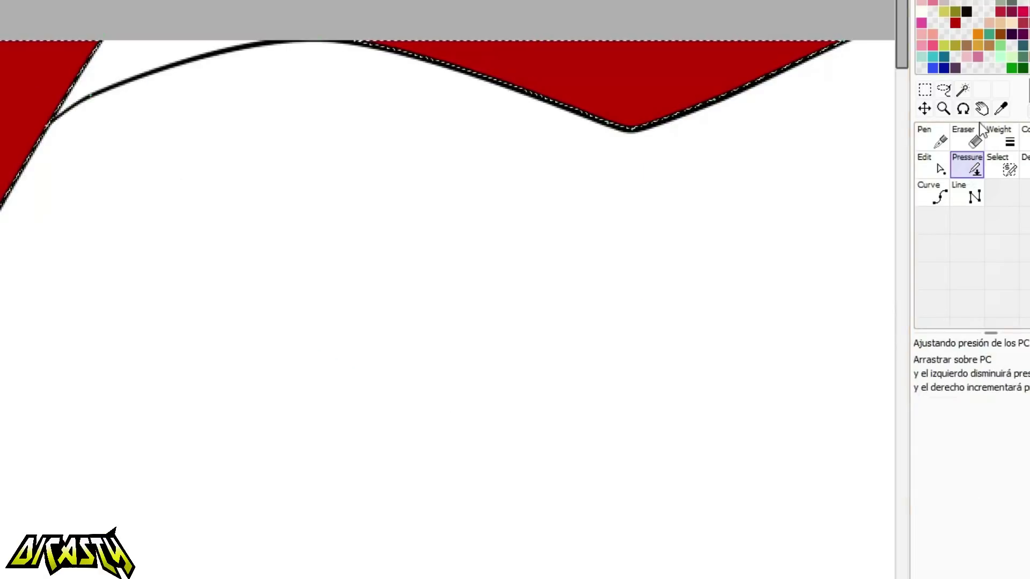
Add the small hair gap at the top of the forehead to the selection and fill it with the same red.
{"action": "left_click", "coordinate": [962, 90]}
{"action": "left_click", "coordinate": [107, 63]}
{"action": "left_click", "coordinate": [938, 195]}
{"action": "left_click", "coordinate": [110, 39]}
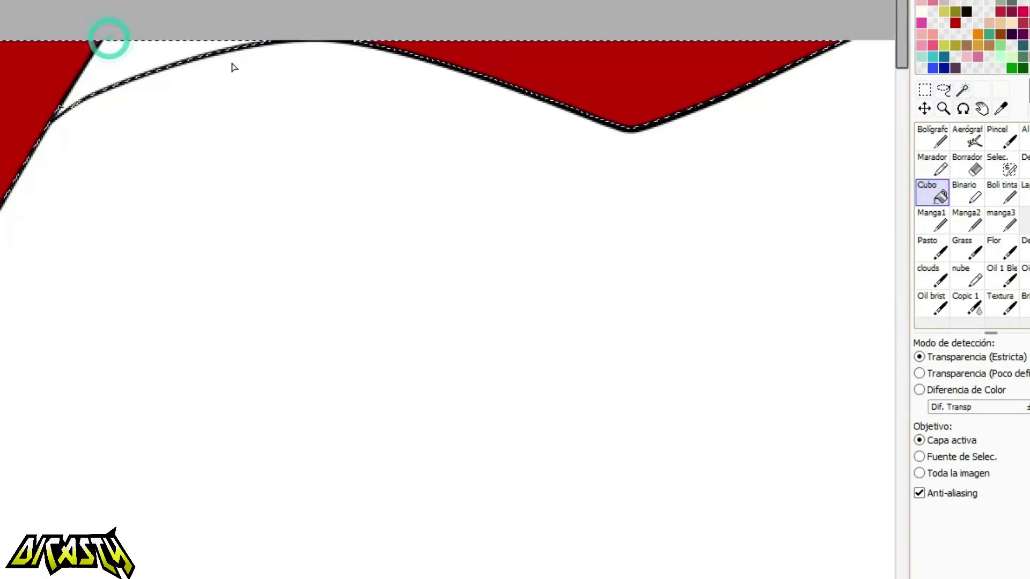
{"action": "scroll", "coordinate": [440, 139], "scroll_direction": "down", "scroll_amount": 6}
{"action": "scroll", "coordinate": [355, 233], "scroll_direction": "up", "scroll_amount": 2}
{"action": "scroll", "coordinate": [381, 263], "scroll_direction": "down", "scroll_amount": 1}
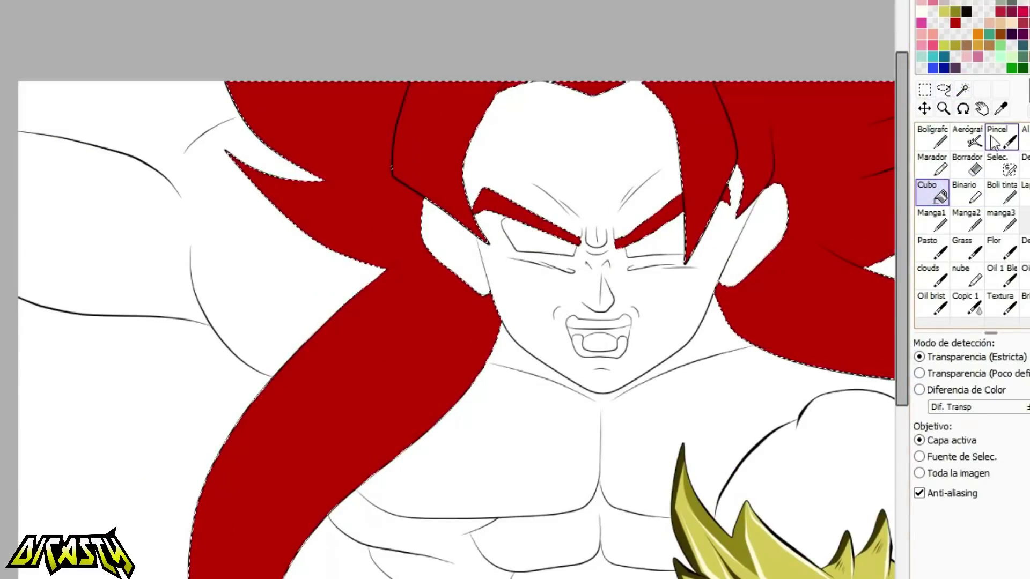
Paint dark maroon shadow strands down the long lock beside the neck with the pen and fill the enclosed area between them.
{"action": "left_click", "coordinate": [934, 140]}
{"action": "left_click_drag", "start_coordinate": [426, 474], "coordinate": [470, 408]}
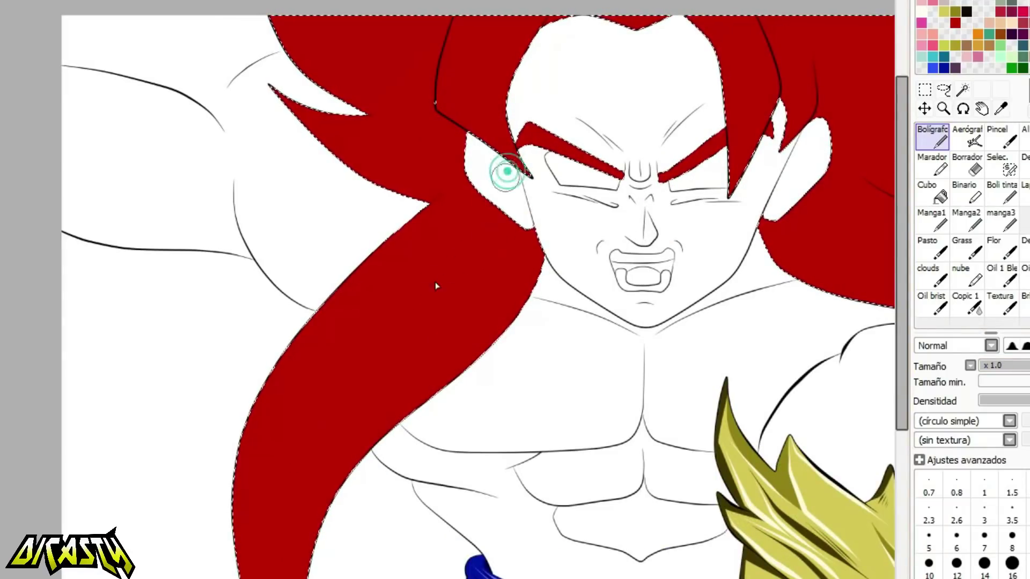
{"action": "left_click_drag", "start_coordinate": [293, 577], "coordinate": [486, 215]}
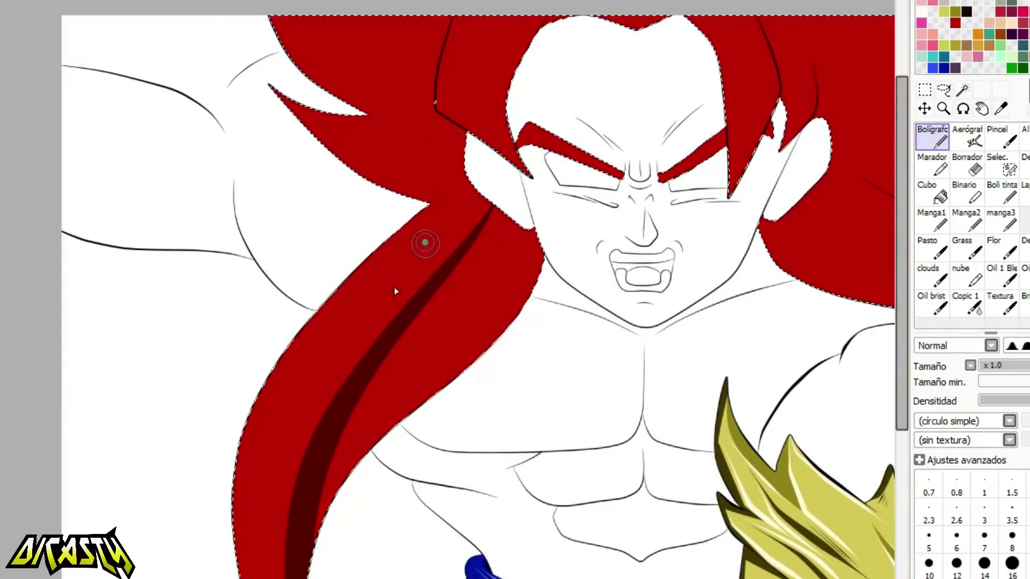
{"action": "left_click_drag", "start_coordinate": [425, 243], "coordinate": [273, 576]}
{"action": "left_click_drag", "start_coordinate": [499, 204], "coordinate": [305, 562]}
{"action": "key", "text": "ctrl+z"}
{"action": "left_click", "coordinate": [932, 194]}
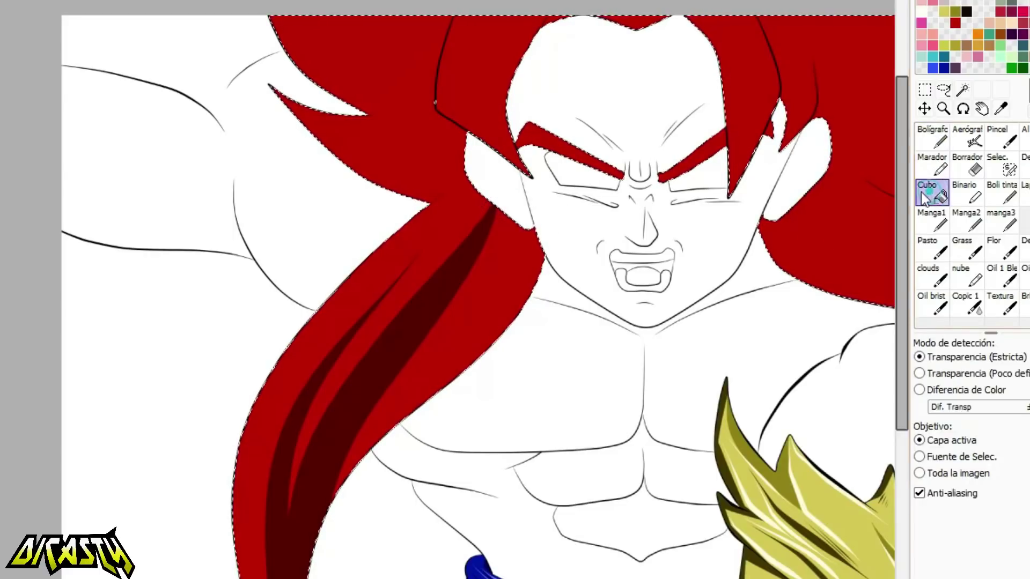
{"action": "left_click", "coordinate": [463, 312]}
Paint curved maroon shadows along the underside of the pointed hair spike beside the ear.
{"action": "left_click", "coordinate": [932, 138]}
{"action": "scroll", "coordinate": [346, 22], "scroll_direction": "up", "scroll_amount": 3}
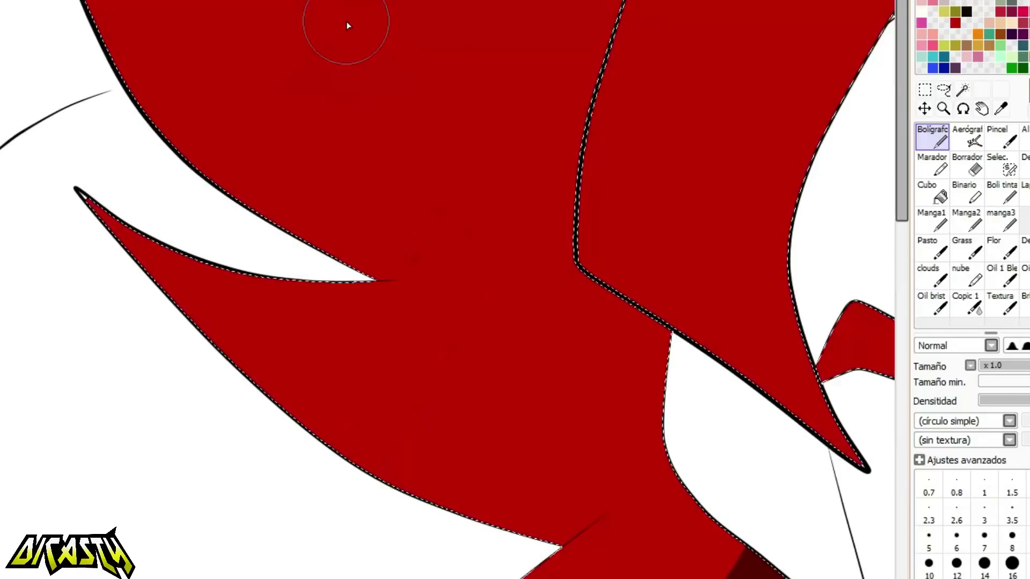
{"action": "left_click_drag", "start_coordinate": [639, 455], "coordinate": [217, 316]}
{"action": "left_click_drag", "start_coordinate": [558, 424], "coordinate": [91, 203]}
{"action": "key", "text": "ctrl+z"}
{"action": "left_click_drag", "start_coordinate": [531, 416], "coordinate": [92, 201]}
{"action": "mouse_move", "coordinate": [671, 463]}
{"action": "left_mouse_down"}
{"action": "mouse_move", "coordinate": [515, 577]}
{"action": "mouse_move", "coordinate": [614, 457]}
{"action": "mouse_move", "coordinate": [198, 317]}
{"action": "left_mouse_up"}
Extend the maroon shadow from the ear to the notch below the hair spike and fill the enclosed leftover.
{"action": "right_click", "coordinate": [606, 576]}
{"action": "left_click_drag", "start_coordinate": [536, 577], "coordinate": [690, 472]}
{"action": "key", "text": "ctrl+z"}
{"action": "key", "text": "ctrl+z"}
{"action": "mouse_move", "coordinate": [536, 577]}
{"action": "left_mouse_down"}
{"action": "mouse_move", "coordinate": [674, 472]}
{"action": "mouse_move", "coordinate": [573, 553]}
{"action": "left_mouse_up"}
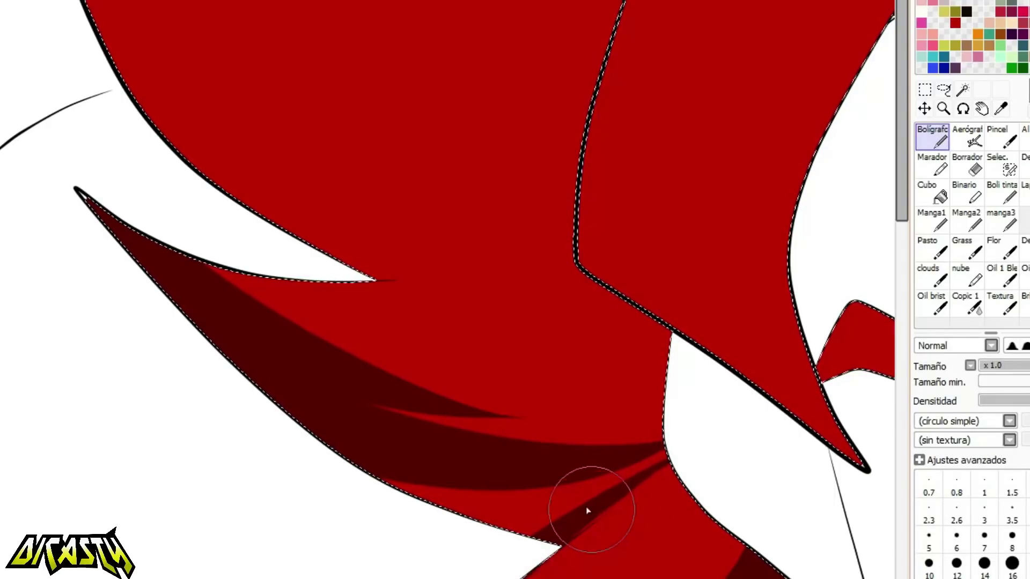
{"action": "left_click_drag", "start_coordinate": [665, 452], "coordinate": [496, 531]}
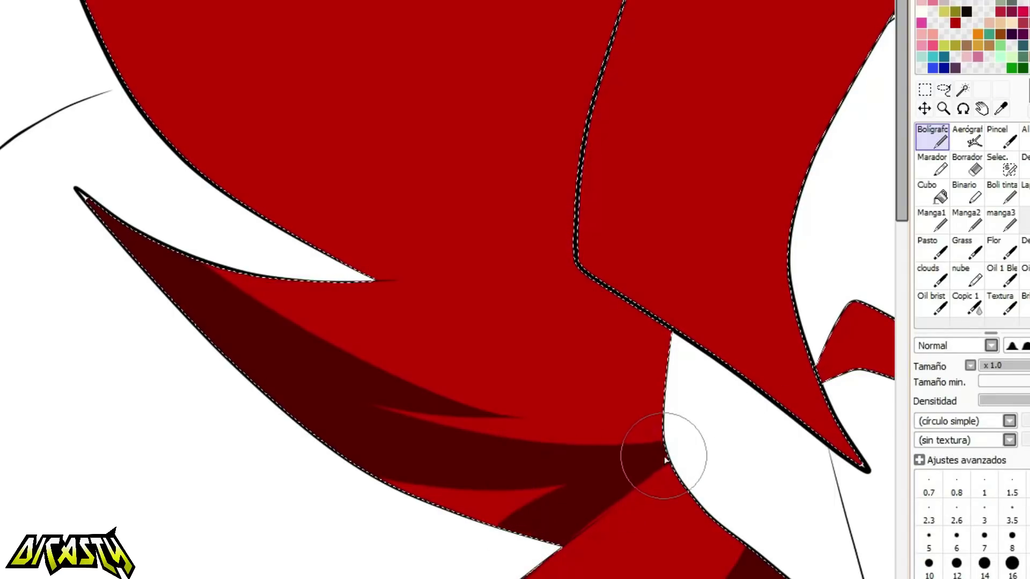
{"action": "left_click", "coordinate": [937, 197]}
{"action": "left_click", "coordinate": [503, 511]}
Outline broad maroon shadow shapes in the upper hair mass behind the forelock, redoing the strokes along the forelock's edge.
{"action": "left_click", "coordinate": [929, 136]}
{"action": "left_click_drag", "start_coordinate": [905, 214], "coordinate": [906, 188]}
{"action": "mouse_move", "coordinate": [572, 339]}
{"action": "left_mouse_down"}
{"action": "mouse_move", "coordinate": [368, 311]}
{"action": "mouse_move", "coordinate": [219, 97]}
{"action": "left_mouse_up"}
{"action": "left_click_drag", "start_coordinate": [576, 359], "coordinate": [623, 96]}
{"action": "key", "text": "ctrl+z"}
{"action": "key", "text": "ctrl+z"}
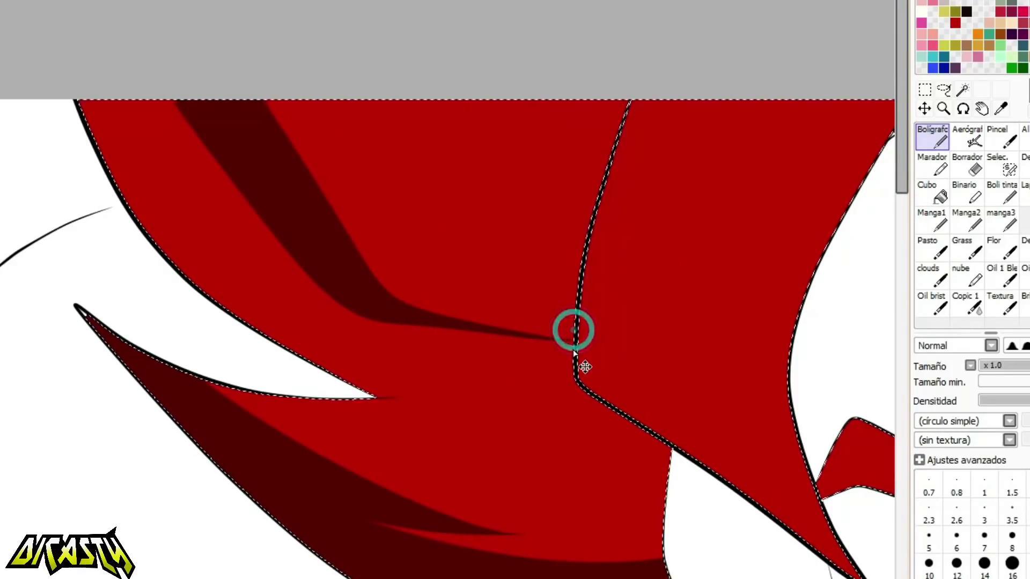
{"action": "mouse_move", "coordinate": [617, 102]}
{"action": "left_mouse_down"}
{"action": "mouse_move", "coordinate": [571, 338]}
{"action": "mouse_move", "coordinate": [297, 212]}
{"action": "mouse_move", "coordinate": [220, 96]}
{"action": "left_mouse_up"}
{"action": "left_click_drag", "start_coordinate": [573, 210], "coordinate": [394, 97]}
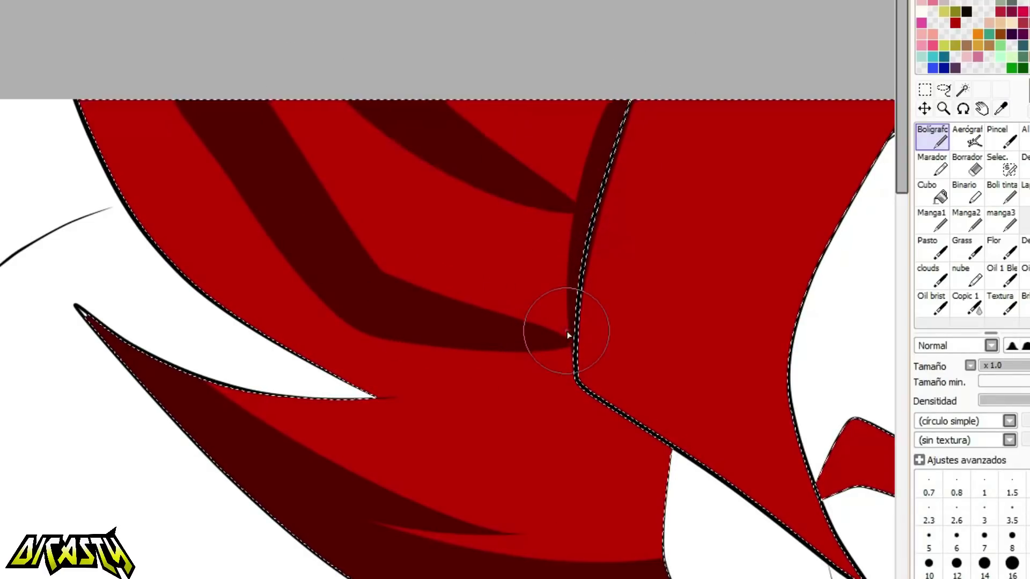
Thicken the lower edge of the upper hair shadow, close it against the forelock and fill the enclosed area with maroon.
{"action": "left_click_drag", "start_coordinate": [378, 335], "coordinate": [748, 327]}
{"action": "key", "text": "ctrl+z"}
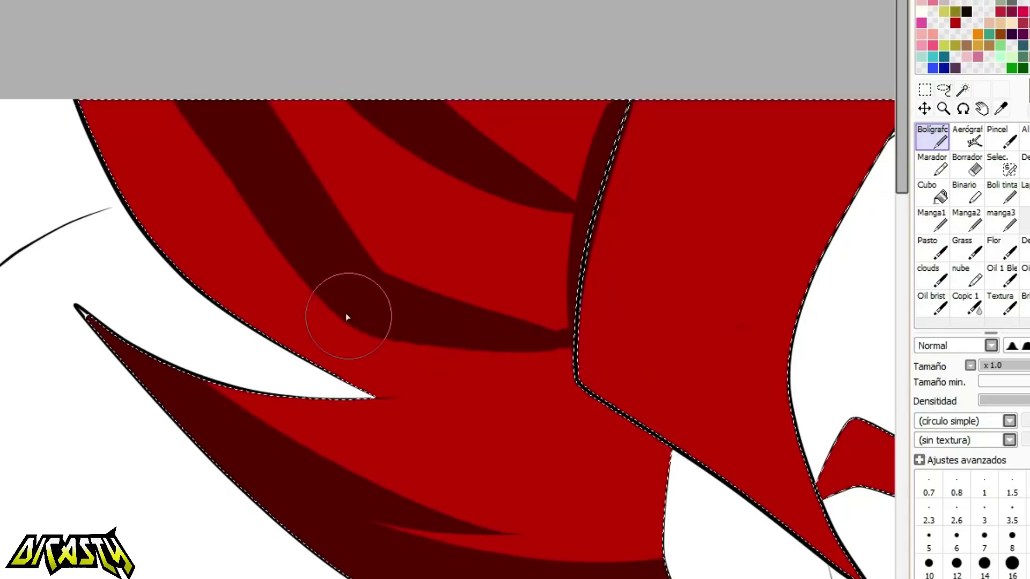
{"action": "left_click_drag", "start_coordinate": [346, 317], "coordinate": [747, 320]}
{"action": "left_click_drag", "start_coordinate": [555, 327], "coordinate": [564, 287]}
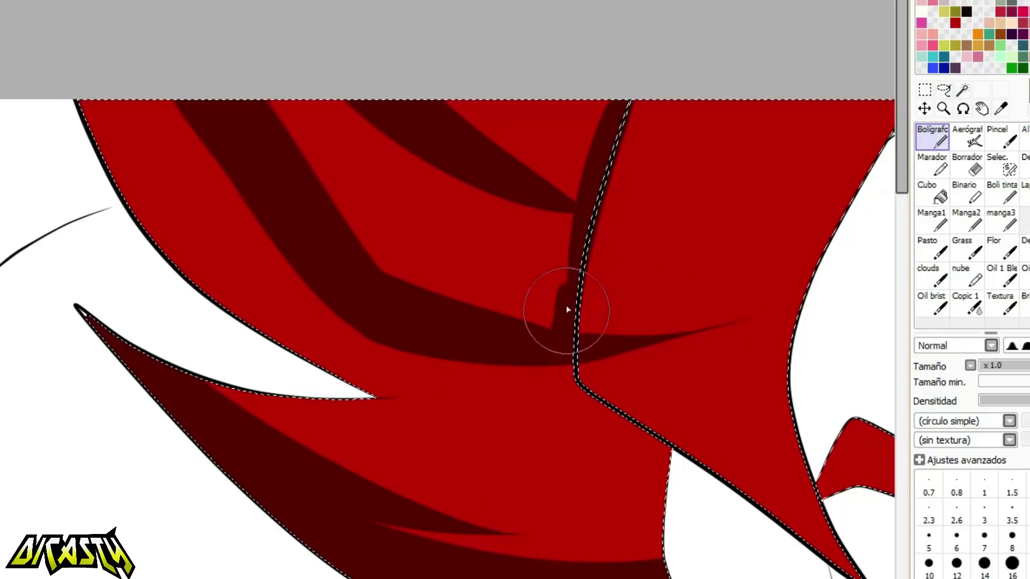
{"action": "left_click", "coordinate": [921, 194]}
{"action": "left_click", "coordinate": [510, 268]}
{"action": "left_click", "coordinate": [928, 142]}
Smooth the upper hair shadow's edge with the base red, add a small maroon wedge at its top and clean the spill off the forelock.
{"action": "right_click", "coordinate": [448, 416]}
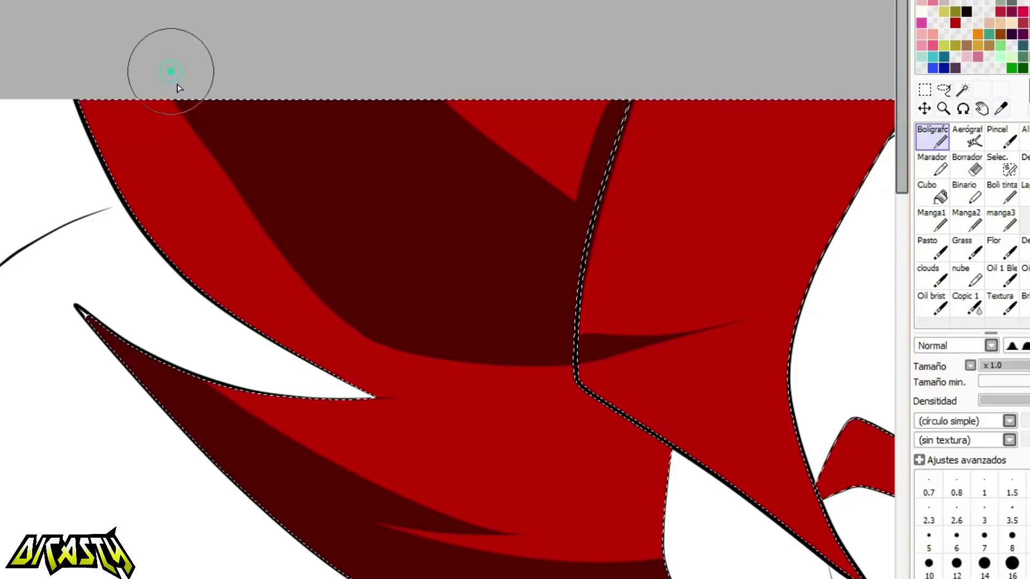
{"action": "left_click_drag", "start_coordinate": [171, 72], "coordinate": [483, 379]}
{"action": "right_click", "coordinate": [521, 237]}
{"action": "mouse_move", "coordinate": [497, 58]}
{"action": "left_mouse_down"}
{"action": "mouse_move", "coordinate": [607, 157]}
{"action": "mouse_move", "coordinate": [556, 129]}
{"action": "mouse_move", "coordinate": [616, 117]}
{"action": "mouse_move", "coordinate": [669, 168]}
{"action": "mouse_move", "coordinate": [654, 142]}
{"action": "left_mouse_up"}
{"action": "key", "text": "ctrl+z"}
{"action": "right_click", "coordinate": [726, 165]}
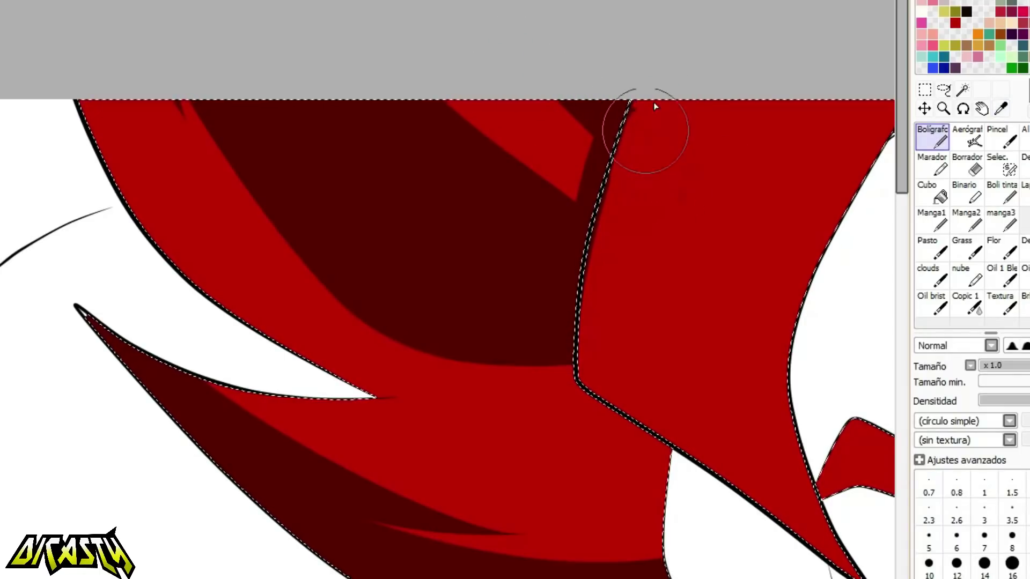
{"action": "left_click_drag", "start_coordinate": [171, 89], "coordinate": [179, 105]}
{"action": "right_click", "coordinate": [409, 210]}
{"action": "scroll", "coordinate": [290, 145], "scroll_direction": "down", "scroll_amount": 2}
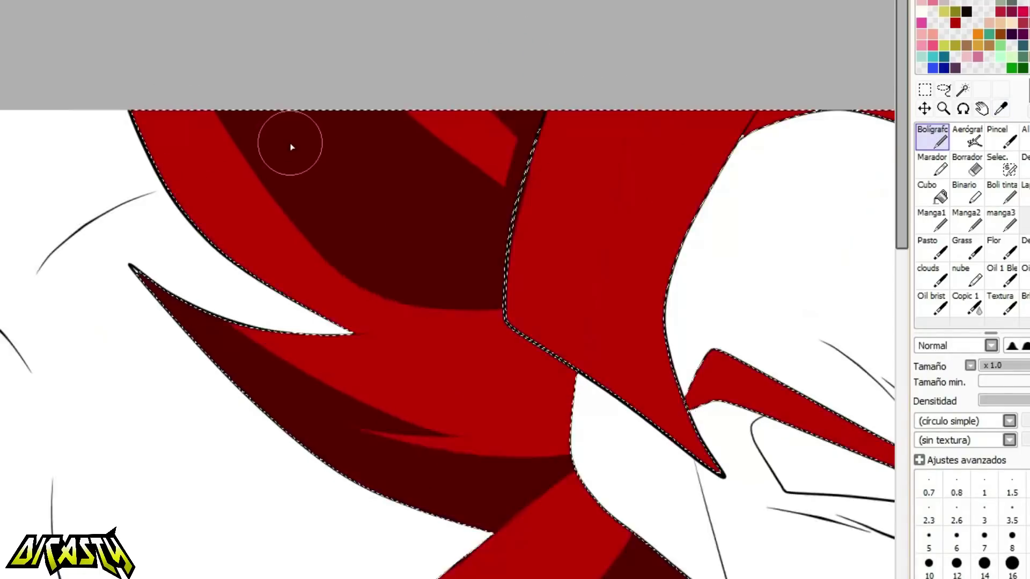
Paint two long maroon shadow strands down the first forelock to its tip and fill the small gap at the hairline.
{"action": "scroll", "coordinate": [690, 197], "scroll_direction": "up", "scroll_amount": 2}
{"action": "left_click_drag", "start_coordinate": [402, 38], "coordinate": [416, 472]}
{"action": "key", "text": "ctrl+z"}
{"action": "mouse_move", "coordinate": [408, 35]}
{"action": "left_mouse_down"}
{"action": "mouse_move", "coordinate": [338, 374]}
{"action": "mouse_move", "coordinate": [456, 515]}
{"action": "left_mouse_up"}
{"action": "left_click_drag", "start_coordinate": [274, 337], "coordinate": [314, 395]}
{"action": "left_click_drag", "start_coordinate": [220, 264], "coordinate": [308, 35]}
{"action": "key", "text": "ctrl+z"}
{"action": "left_click_drag", "start_coordinate": [311, 395], "coordinate": [307, 35]}
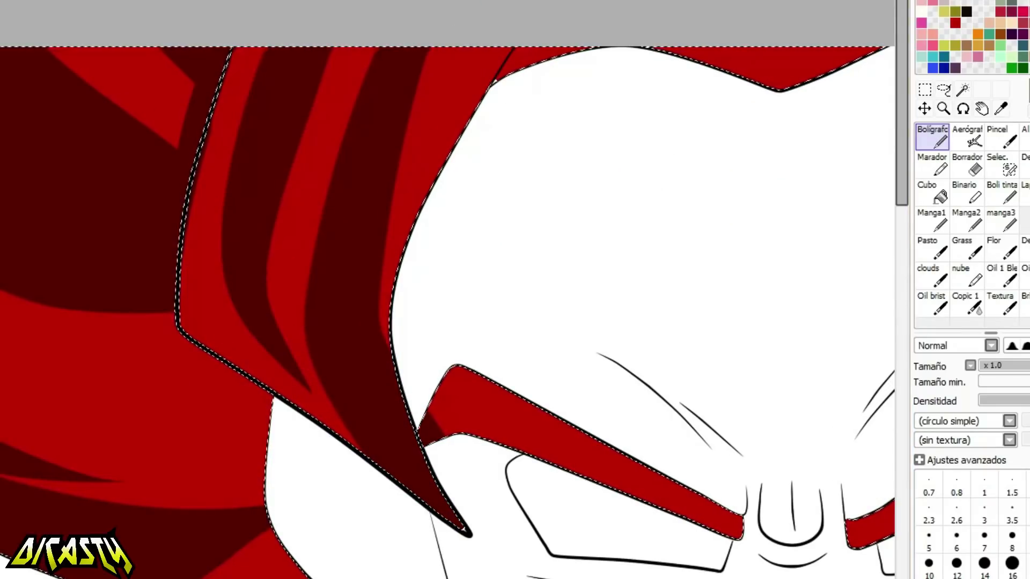
{"action": "left_click_drag", "start_coordinate": [590, 214], "coordinate": [361, 214]}
{"action": "left_click", "coordinate": [933, 193]}
{"action": "left_click", "coordinate": [231, 117]}
Paint curved maroon shadow strands down the opposite forelock, from the hair's top edge to its tip.
{"action": "left_click_drag", "start_coordinate": [297, 75], "coordinate": [16, 76]}
{"action": "left_click", "coordinate": [933, 138]}
{"action": "left_click_drag", "start_coordinate": [507, 33], "coordinate": [557, 574]}
{"action": "left_click_drag", "start_coordinate": [598, 70], "coordinate": [643, 383]}
{"action": "key", "text": "ctrl+z"}
{"action": "left_click_drag", "start_coordinate": [629, 423], "coordinate": [593, 6]}
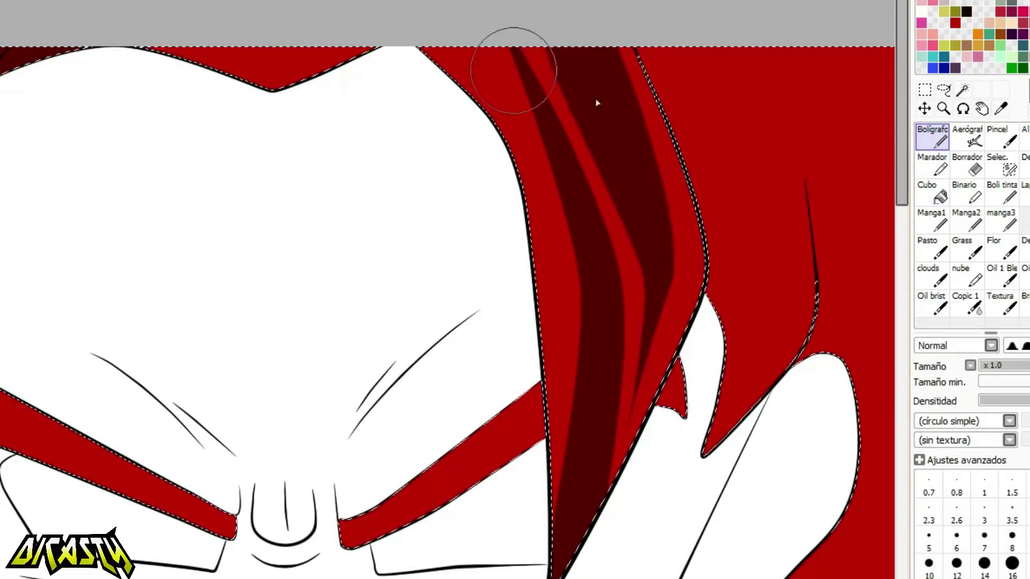
Fill the forelock's red area beside the forehead, the hair strip above the forehead and both eyebrows with maroon.
{"action": "left_click", "coordinate": [932, 187]}
{"action": "left_click", "coordinate": [451, 78]}
{"action": "left_click", "coordinate": [329, 51]}
{"action": "left_click", "coordinate": [440, 475]}
{"action": "left_click", "coordinate": [202, 501]}
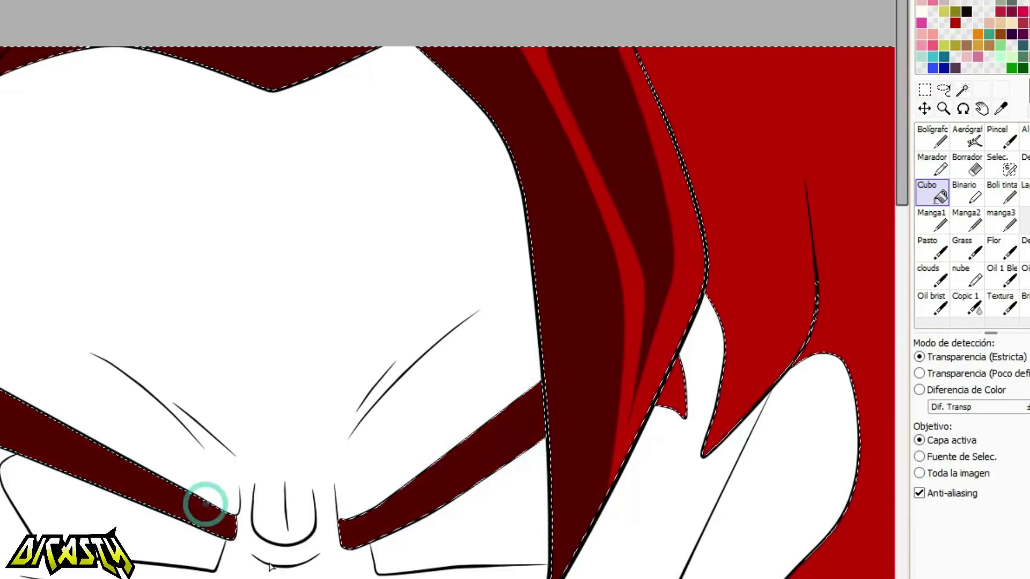
Paint curved maroon strands down the lock between the forelock and the warrior's left ear, and fill the gap between them.
{"action": "left_click", "coordinate": [926, 143]}
{"action": "scroll", "coordinate": [483, 460], "scroll_direction": "right", "scroll_amount": 5}
{"action": "mouse_move", "coordinate": [387, 53]}
{"action": "left_mouse_down"}
{"action": "mouse_move", "coordinate": [445, 349]}
{"action": "mouse_move", "coordinate": [362, 353]}
{"action": "left_mouse_up"}
{"action": "mouse_move", "coordinate": [339, 56]}
{"action": "left_mouse_down"}
{"action": "mouse_move", "coordinate": [356, 137]}
{"action": "mouse_move", "coordinate": [428, 321]}
{"action": "mouse_move", "coordinate": [417, 389]}
{"action": "left_mouse_up"}
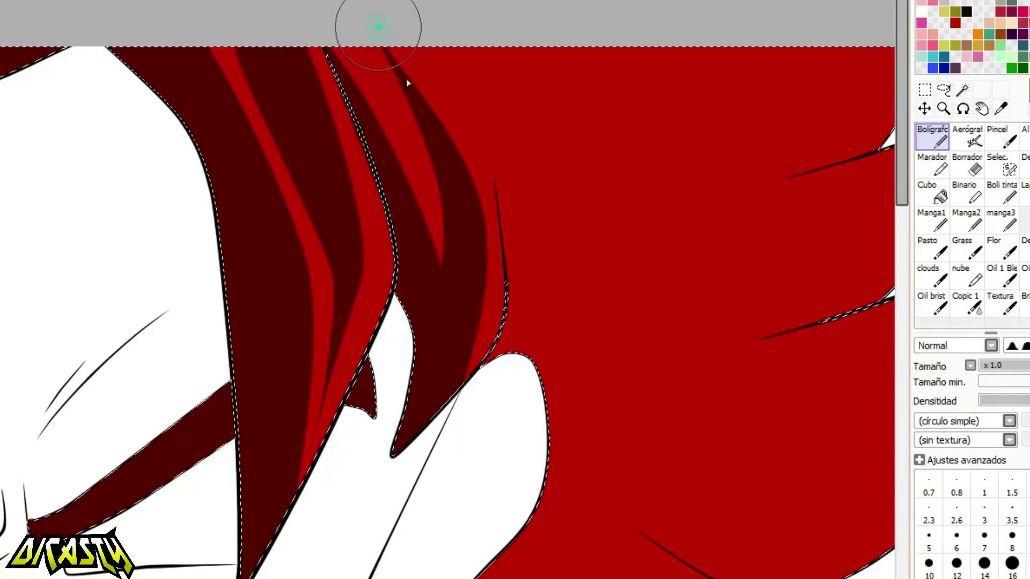
{"action": "left_click_drag", "start_coordinate": [378, 29], "coordinate": [435, 362]}
{"action": "left_click", "coordinate": [931, 193]}
{"action": "left_click", "coordinate": [408, 126]}
Paint maroon shadow strands from the ear lock's line across the upper side spike, to the hair's top edge and towards the spike's tip.
{"action": "left_click", "coordinate": [927, 135]}
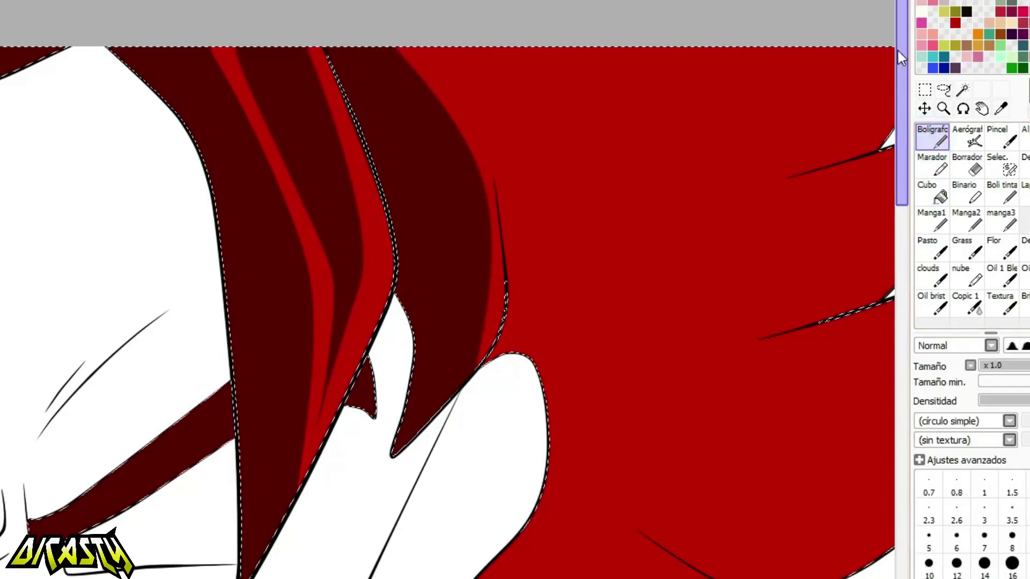
{"action": "scroll", "coordinate": [494, 6], "scroll_direction": "down", "scroll_amount": 5}
{"action": "scroll", "coordinate": [628, 118], "scroll_direction": "up", "scroll_amount": 4}
{"action": "scroll", "coordinate": [628, 99], "scroll_direction": "up", "scroll_amount": 1}
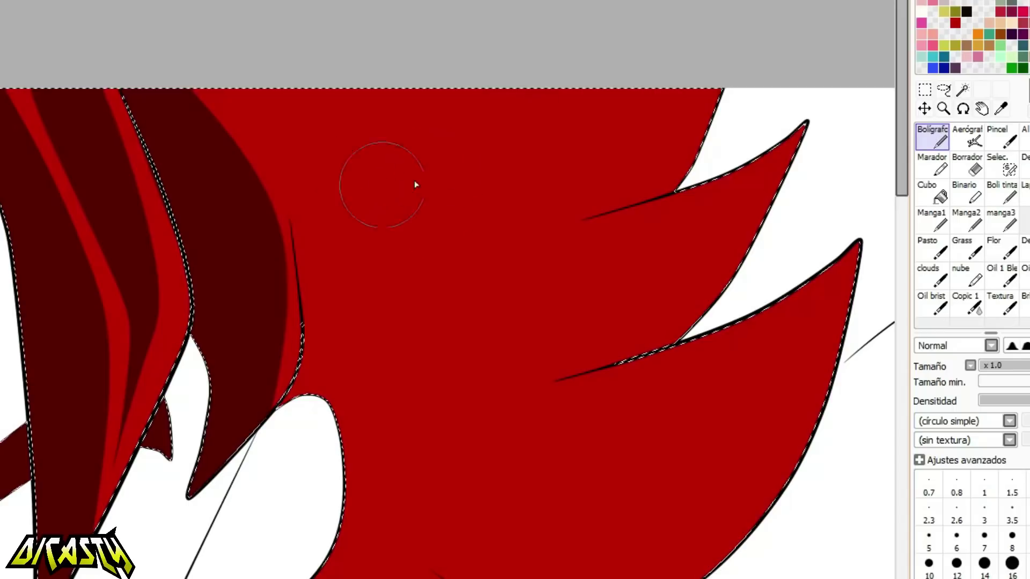
{"action": "mouse_move", "coordinate": [274, 149]}
{"action": "left_mouse_down"}
{"action": "mouse_move", "coordinate": [277, 418]}
{"action": "mouse_move", "coordinate": [214, 562]}
{"action": "left_mouse_up"}
{"action": "key", "text": "ctrl+z"}
{"action": "left_click_drag", "start_coordinate": [299, 234], "coordinate": [552, 134]}
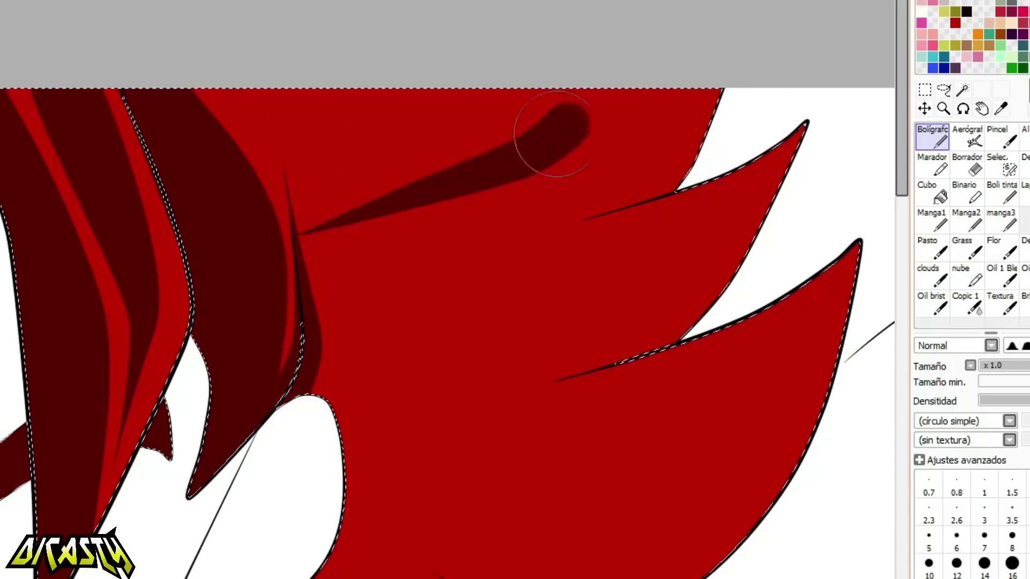
{"action": "left_click_drag", "start_coordinate": [308, 322], "coordinate": [636, 97]}
{"action": "left_click_drag", "start_coordinate": [753, 185], "coordinate": [318, 357]}
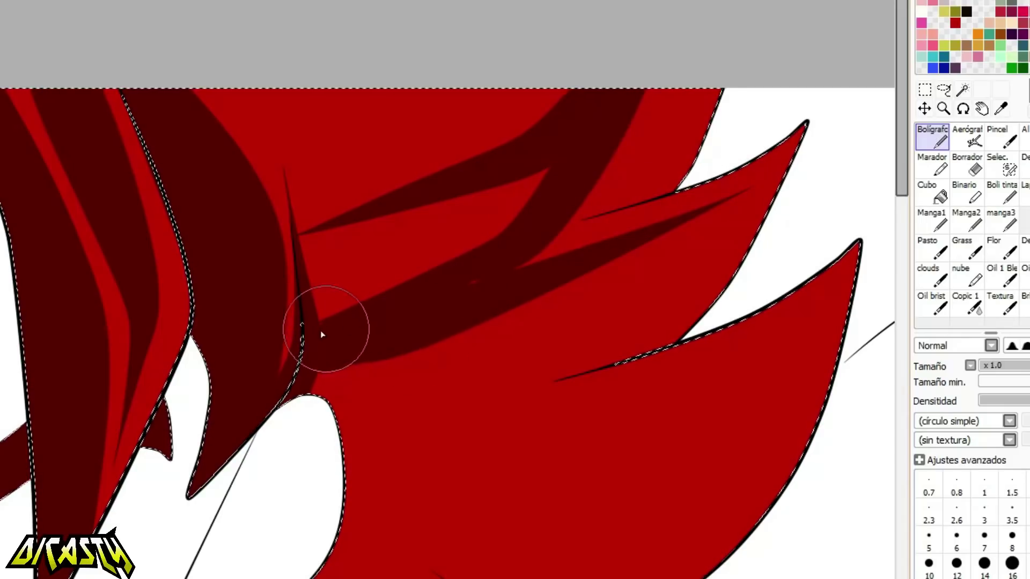
Paint more pointed maroon strands from the upper side spike down to the ear and fill the red area enclosed below them.
{"action": "left_click_drag", "start_coordinate": [574, 385], "coordinate": [252, 509]}
{"action": "key", "text": "ctrl+z"}
{"action": "left_click_drag", "start_coordinate": [735, 213], "coordinate": [196, 509]}
{"action": "left_click_drag", "start_coordinate": [643, 234], "coordinate": [456, 378]}
{"action": "left_click", "coordinate": [933, 192]}
{"action": "left_click", "coordinate": [431, 353]}
{"action": "left_click", "coordinate": [449, 244]}
{"action": "key", "text": "ctrl+z"}
Thicken the pointed maroon shadow along the ear lock's line and fill the red area enclosed between the side spike's strands.
{"action": "left_click", "coordinate": [934, 140]}
{"action": "left_click_drag", "start_coordinate": [263, 120], "coordinate": [300, 322]}
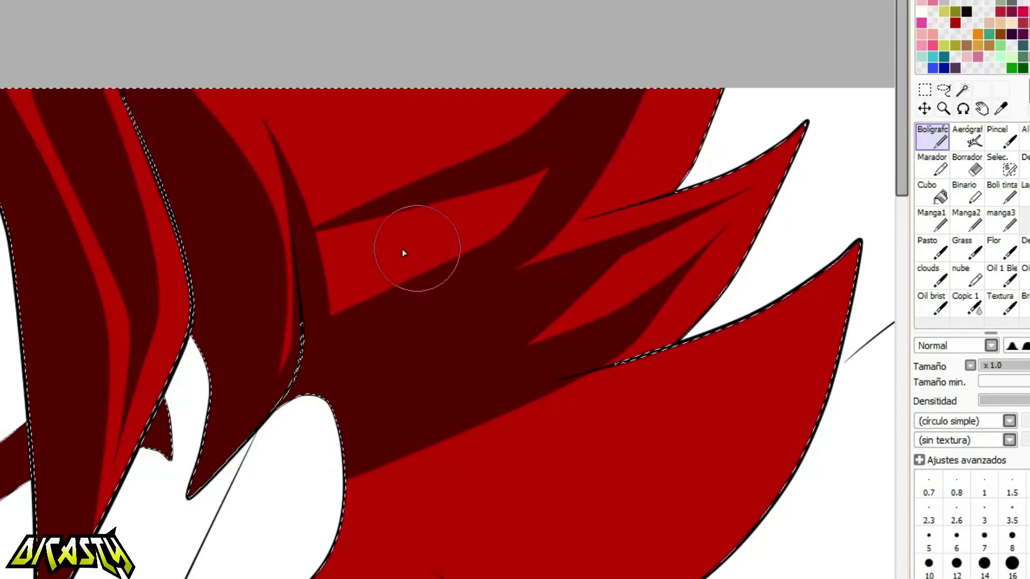
{"action": "left_click", "coordinate": [932, 193]}
{"action": "left_click", "coordinate": [475, 217]}
Paint long angular maroon shadow strands through the lower side spike from its tip towards the ear.
{"action": "left_click", "coordinate": [930, 136]}
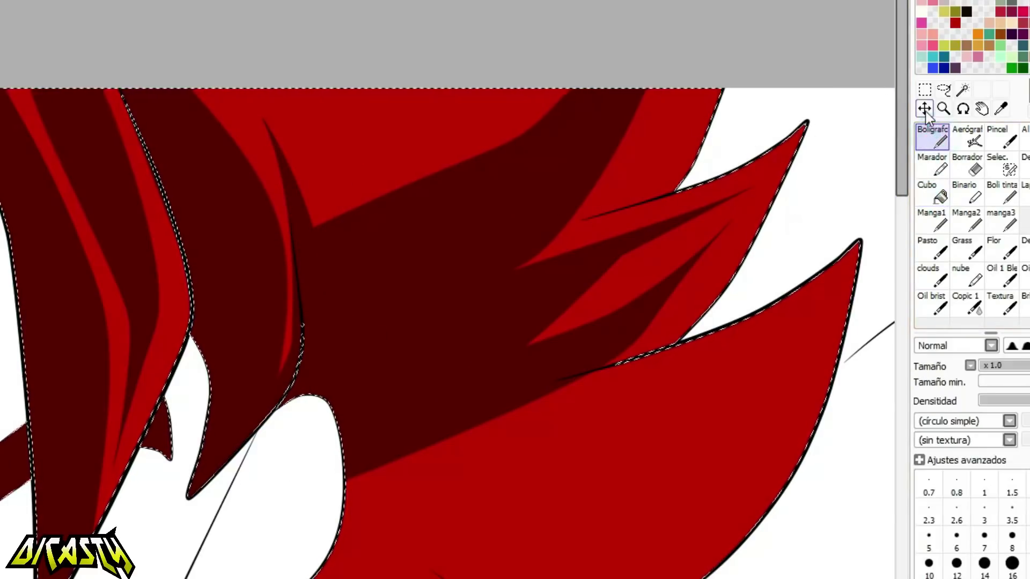
{"action": "scroll", "coordinate": [540, 236], "scroll_direction": "down", "scroll_amount": 2}
{"action": "scroll", "coordinate": [543, 237], "scroll_direction": "up", "scroll_amount": 1}
{"action": "left_click_drag", "start_coordinate": [743, 89], "coordinate": [402, 373]}
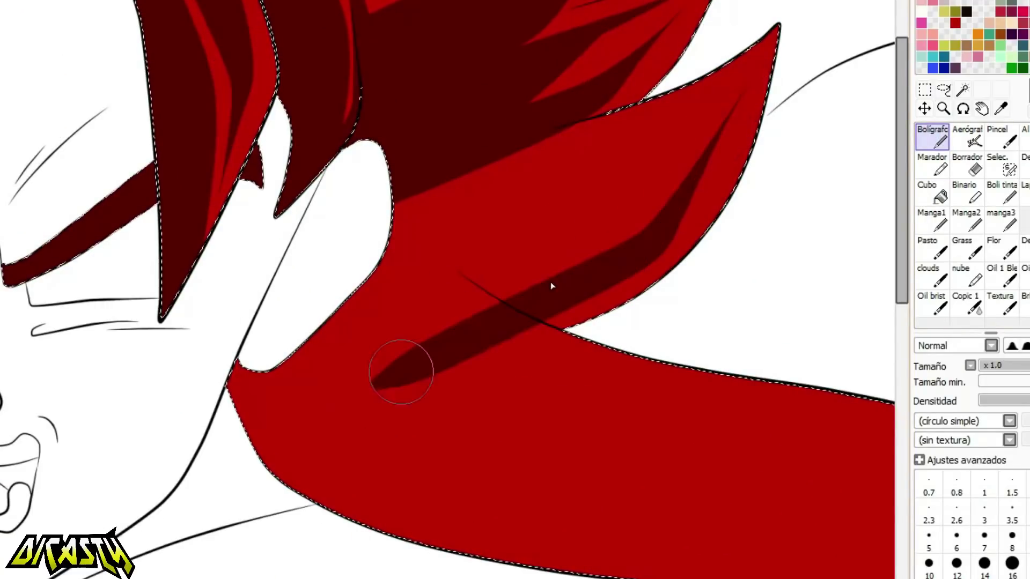
{"action": "mouse_move", "coordinate": [736, 66]}
{"action": "left_mouse_down"}
{"action": "mouse_move", "coordinate": [343, 214]}
{"action": "mouse_move", "coordinate": [386, 229]}
{"action": "left_mouse_up"}
{"action": "key", "text": "ctrl+z"}
{"action": "mouse_move", "coordinate": [731, 92]}
{"action": "left_mouse_down"}
{"action": "mouse_move", "coordinate": [387, 377]}
{"action": "mouse_move", "coordinate": [284, 445]}
{"action": "left_mouse_up"}
Refine the lower spike's strands with base red and maroon, shade along its lower line to the ear and fill the enclosed area.
{"action": "right_click", "coordinate": [557, 363]}
{"action": "mouse_move", "coordinate": [459, 277]}
{"action": "left_mouse_down"}
{"action": "mouse_move", "coordinate": [536, 356]}
{"action": "mouse_move", "coordinate": [390, 407]}
{"action": "mouse_move", "coordinate": [410, 343]}
{"action": "left_mouse_up"}
{"action": "right_click", "coordinate": [571, 257]}
{"action": "left_click_drag", "start_coordinate": [542, 319], "coordinate": [388, 251]}
{"action": "right_click", "coordinate": [478, 187]}
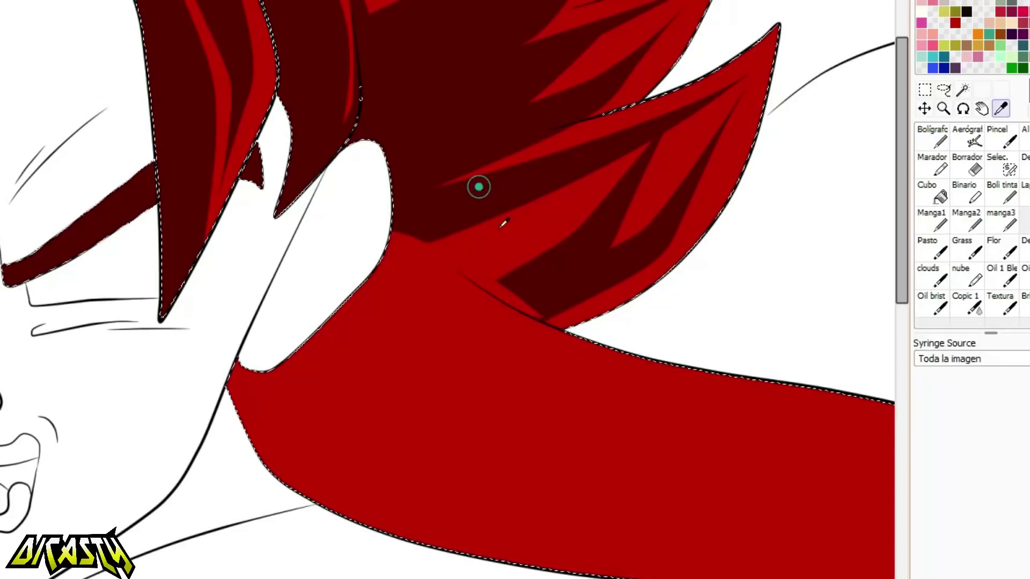
{"action": "left_click_drag", "start_coordinate": [540, 316], "coordinate": [338, 243]}
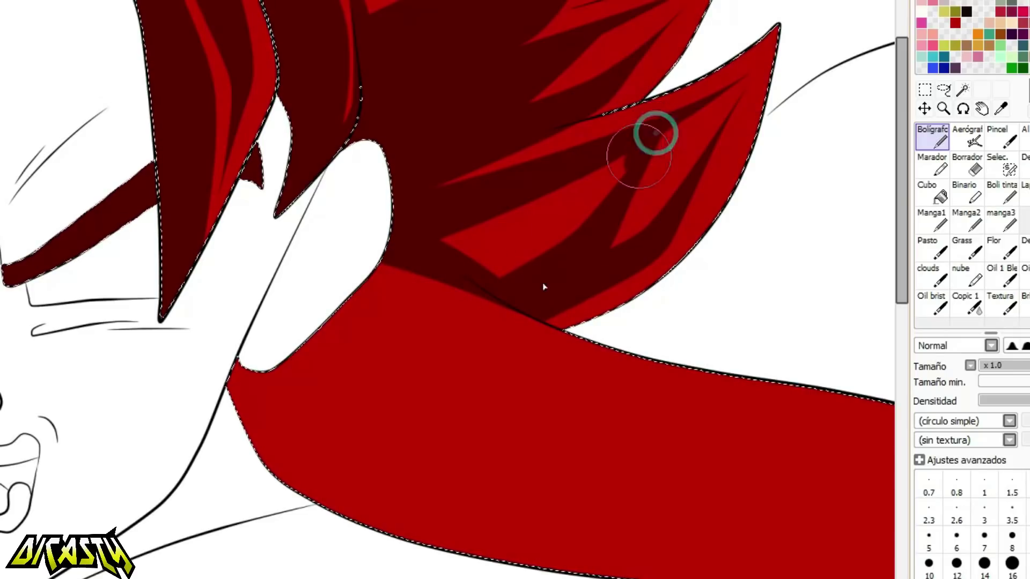
{"action": "key", "text": "g"}
{"action": "left_click", "coordinate": [541, 188]}
Paint one long curved maroon strand along the flowing lock from below the left ear to its tip.
{"action": "scroll", "coordinate": [427, 183], "scroll_direction": "down", "scroll_amount": 5}
{"action": "scroll", "coordinate": [534, 235], "scroll_direction": "up", "scroll_amount": 4}
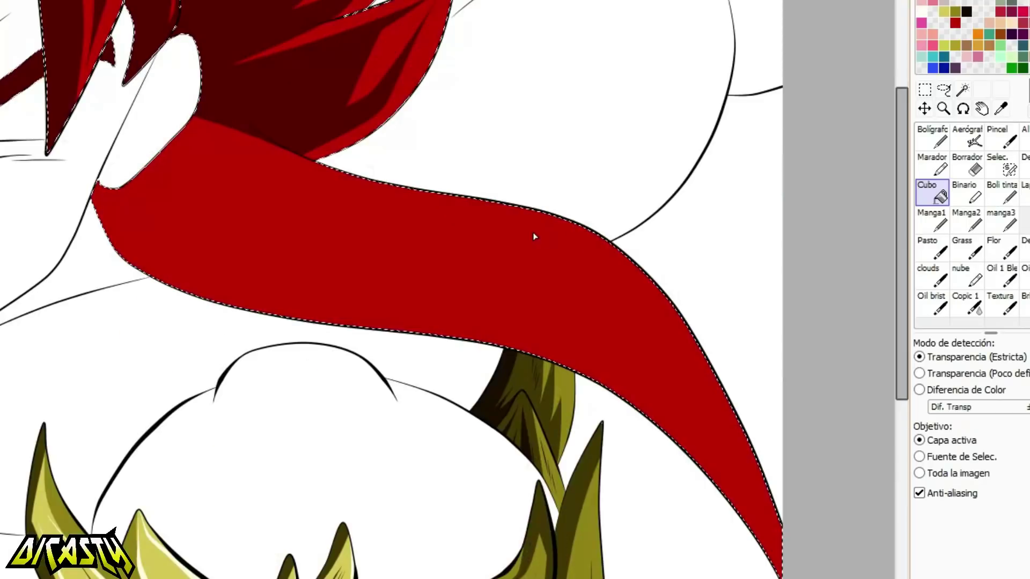
{"action": "left_click", "coordinate": [930, 136]}
{"action": "left_click_drag", "start_coordinate": [161, 162], "coordinate": [751, 453]}
{"action": "key", "text": "ctrl+z"}
{"action": "mouse_move", "coordinate": [160, 165]}
{"action": "left_mouse_down"}
{"action": "mouse_move", "coordinate": [712, 476]}
{"action": "mouse_move", "coordinate": [730, 503]}
{"action": "mouse_move", "coordinate": [678, 440]}
{"action": "left_mouse_up"}
{"action": "key", "text": "ctrl+z"}
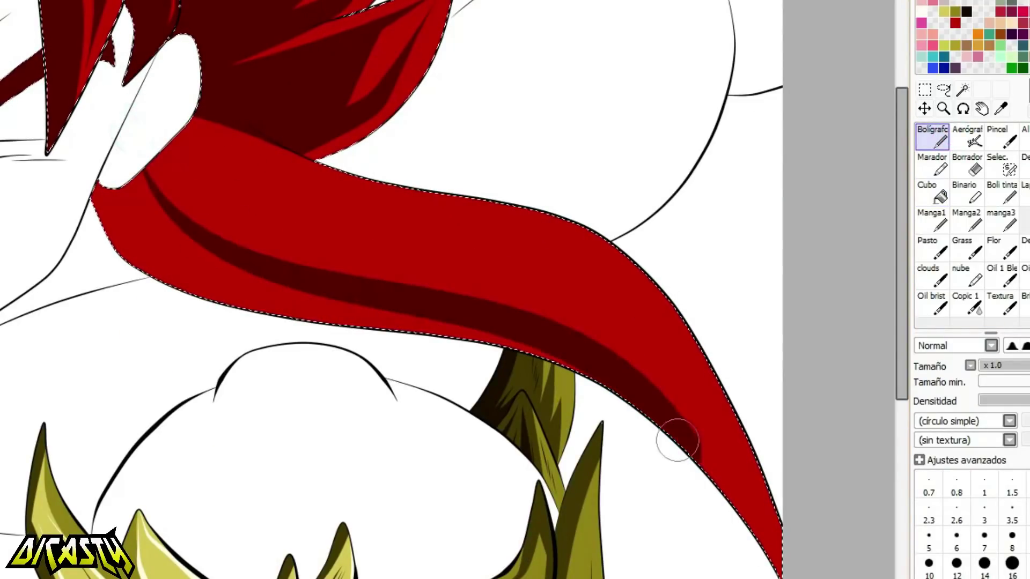
{"action": "key", "text": "ctrl+z"}
{"action": "mouse_move", "coordinate": [135, 126]}
{"action": "left_mouse_down"}
{"action": "mouse_move", "coordinate": [425, 306]}
{"action": "mouse_move", "coordinate": [778, 552]}
{"action": "left_mouse_up"}
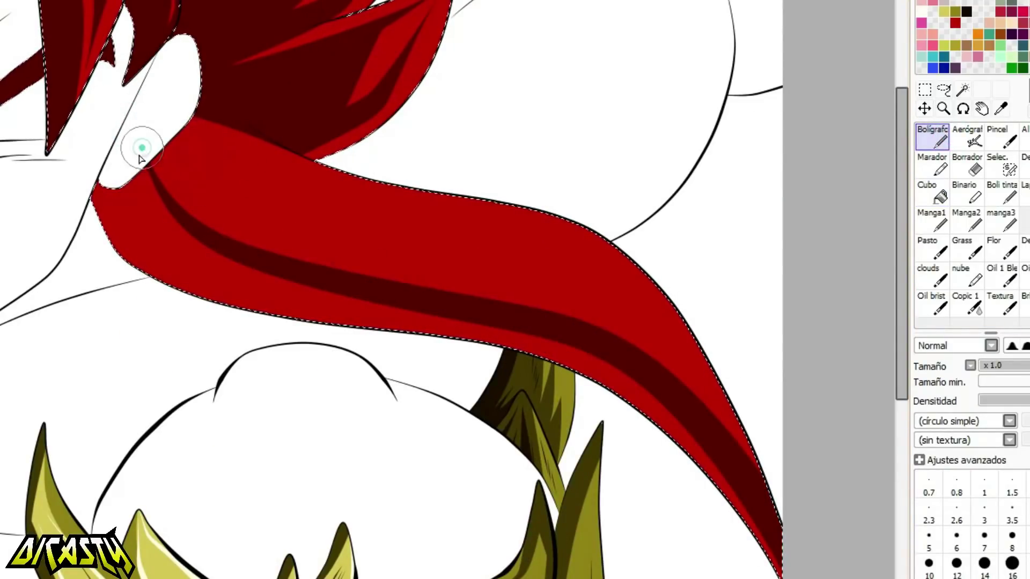
Thicken the strand's start below the ear and fill the flowing lock's lower part with maroon.
{"action": "left_click", "coordinate": [934, 193]}
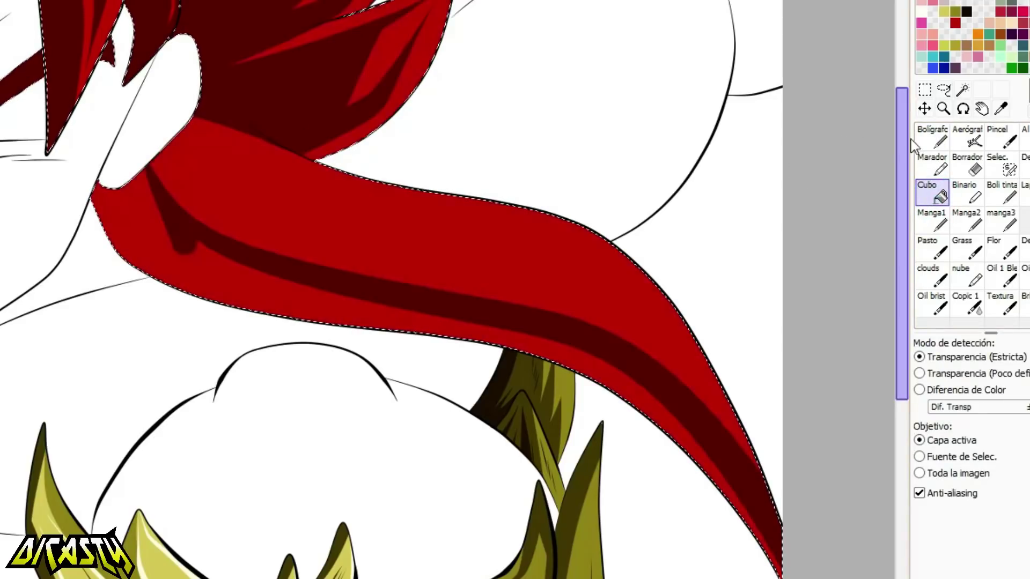
{"action": "left_click", "coordinate": [933, 137]}
{"action": "left_click_drag", "start_coordinate": [138, 152], "coordinate": [182, 260]}
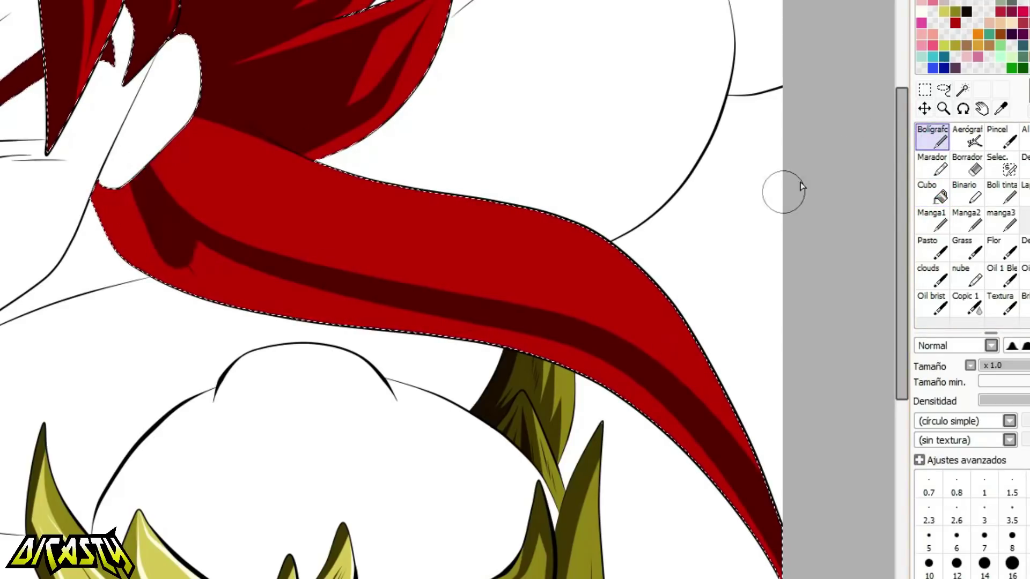
{"action": "left_click", "coordinate": [934, 193]}
{"action": "left_click", "coordinate": [429, 314]}
Paint pointed maroon strands into the red upper part of the flowing lock, near the ear and towards its tip.
{"action": "left_click", "coordinate": [934, 136]}
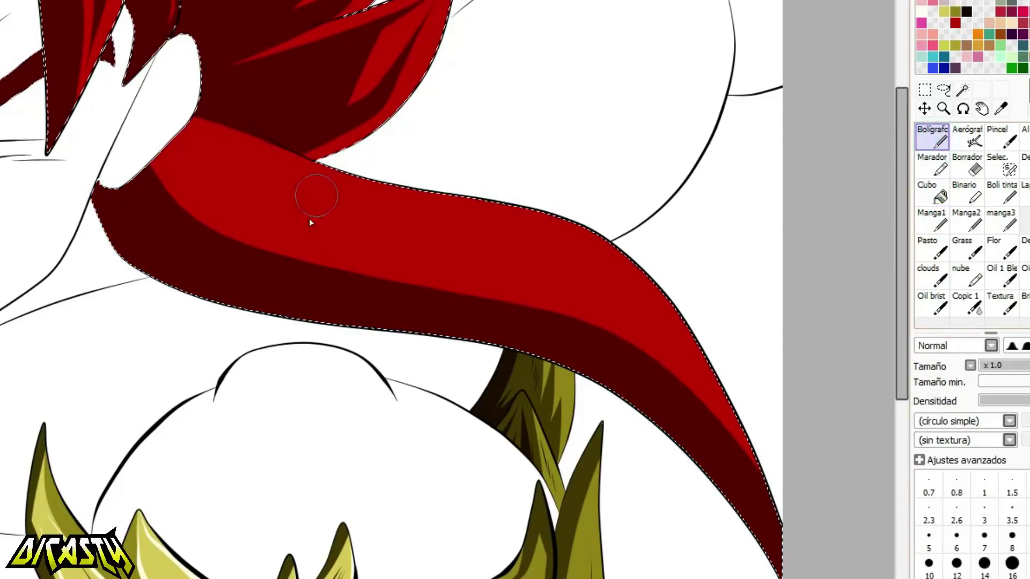
{"action": "left_click_drag", "start_coordinate": [371, 252], "coordinate": [151, 162]}
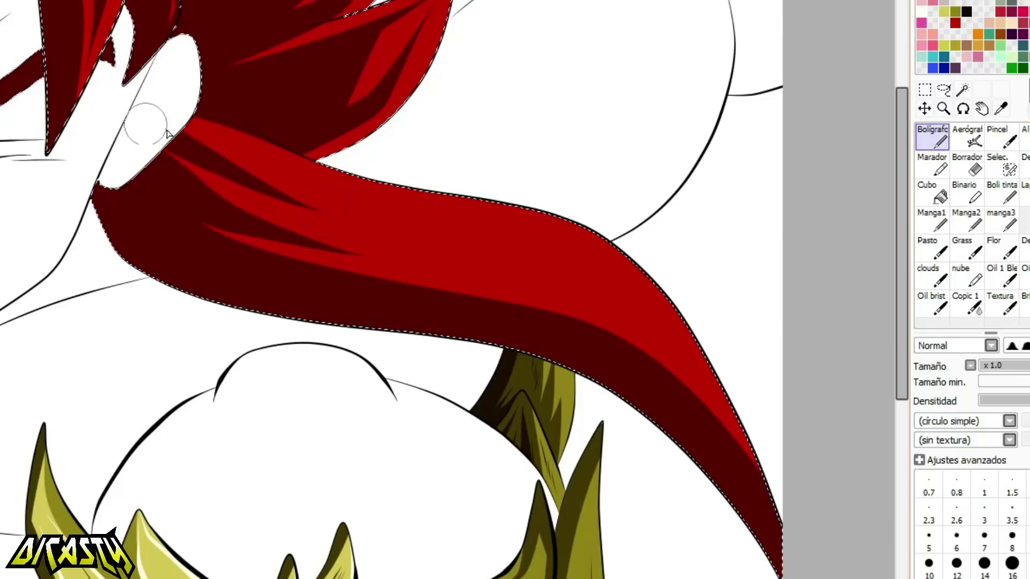
{"action": "key", "text": "ctrl+z"}
{"action": "left_click_drag", "start_coordinate": [382, 235], "coordinate": [721, 410]}
{"action": "left_click_drag", "start_coordinate": [464, 234], "coordinate": [722, 403]}
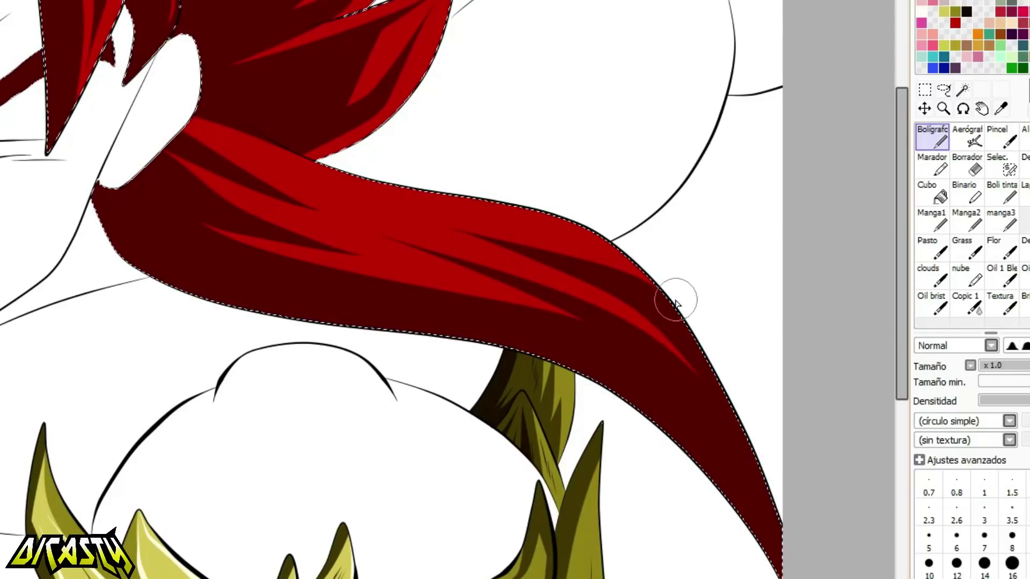
Extend the pointed maroon shadow above the left ear lock up to the hair's top edge.
{"action": "scroll", "coordinate": [676, 303], "scroll_direction": "down", "scroll_amount": 5}
{"action": "scroll", "coordinate": [453, 138], "scroll_direction": "up", "scroll_amount": 6}
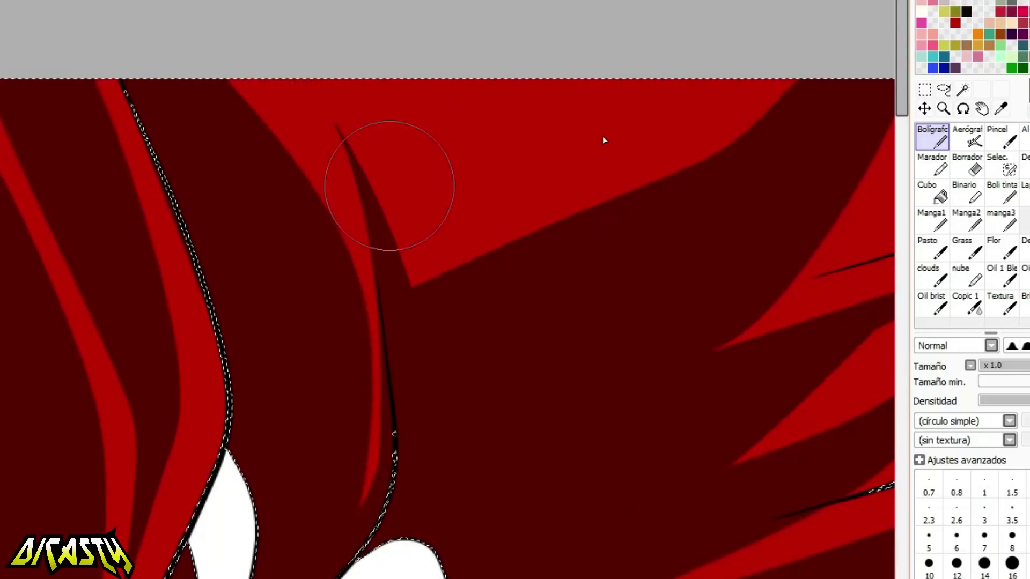
{"action": "left_click", "coordinate": [1020, 367]}
{"action": "mouse_move", "coordinate": [331, 109]}
{"action": "left_mouse_down"}
{"action": "mouse_move", "coordinate": [296, 46]}
{"action": "mouse_move", "coordinate": [394, 71]}
{"action": "left_mouse_up"}
{"action": "left_click_drag", "start_coordinate": [428, 187], "coordinate": [452, 115]}
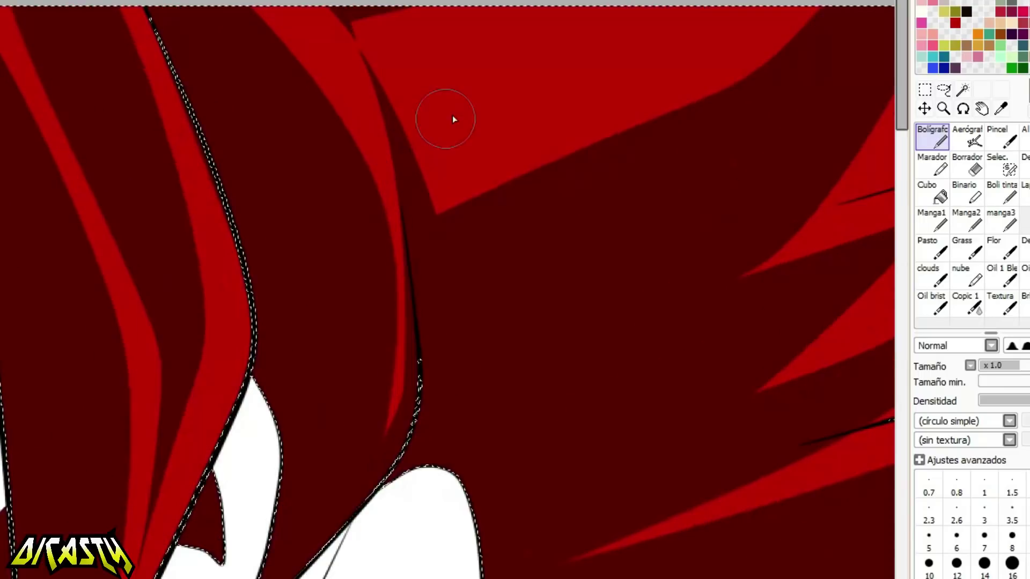
Widen the left ear lock's highlight with base red down to a pointed end and touch up its edge with maroon.
{"action": "left_click_drag", "start_coordinate": [331, 493], "coordinate": [234, 11]}
{"action": "key", "text": "ctrl+z"}
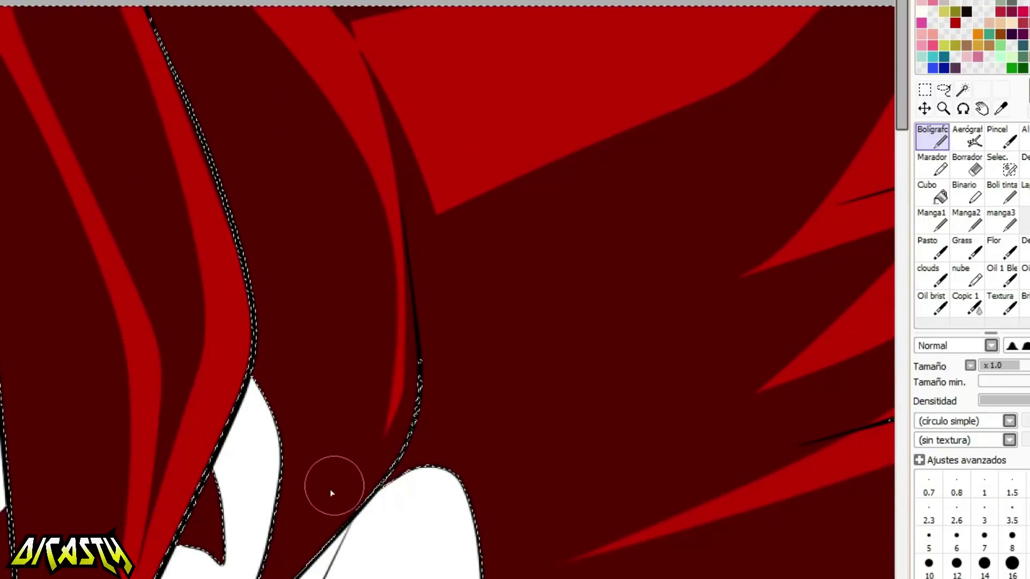
{"action": "left_click_drag", "start_coordinate": [330, 488], "coordinate": [245, 14]}
{"action": "left_click_drag", "start_coordinate": [323, 72], "coordinate": [379, 282]}
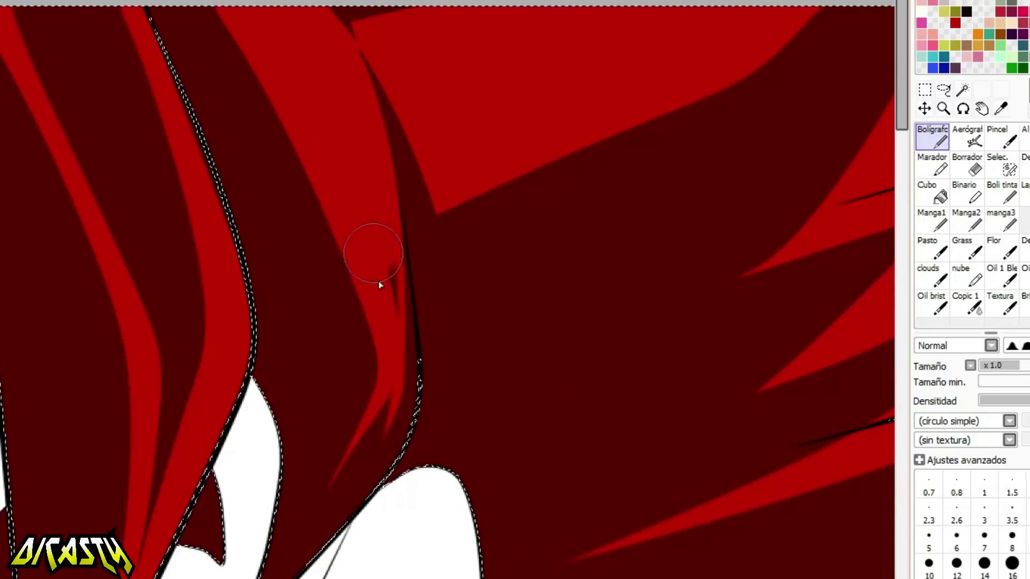
{"action": "left_click_drag", "start_coordinate": [307, 525], "coordinate": [376, 279]}
{"action": "right_click", "coordinate": [459, 289]}
{"action": "mouse_move", "coordinate": [377, 88]}
{"action": "left_mouse_down"}
{"action": "mouse_move", "coordinate": [423, 346]}
{"action": "mouse_move", "coordinate": [425, 424]}
{"action": "left_mouse_up"}
Paint a long maroon strand across the opposite side spike to the ear and a maroon shadow under the forelock's edge.
{"action": "scroll", "coordinate": [633, 83], "scroll_direction": "down", "scroll_amount": 6}
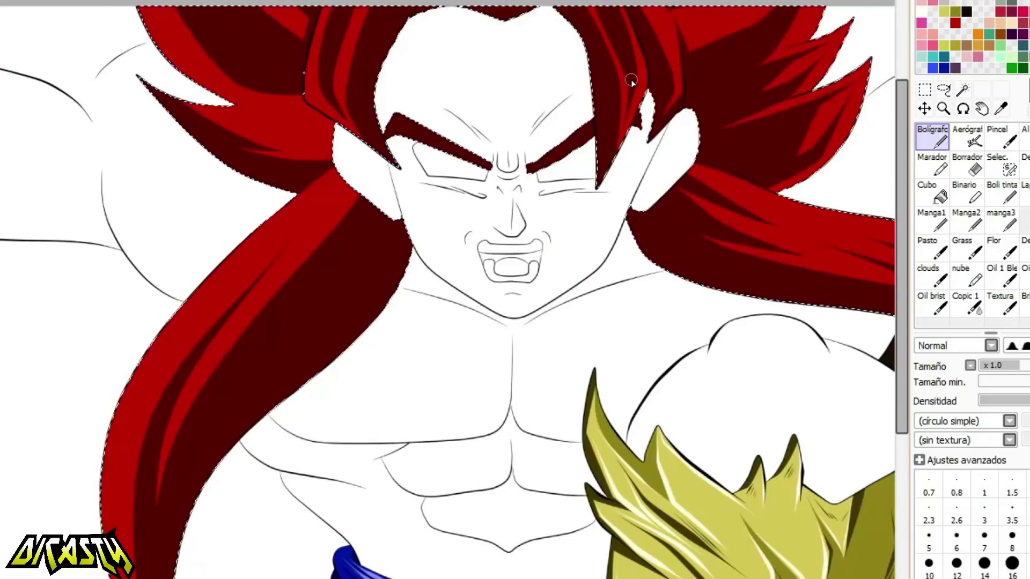
{"action": "scroll", "coordinate": [403, 97], "scroll_direction": "up", "scroll_amount": 3}
{"action": "scroll", "coordinate": [298, 29], "scroll_direction": "up", "scroll_amount": 3}
{"action": "scroll", "coordinate": [384, 274], "scroll_direction": "up", "scroll_amount": 1}
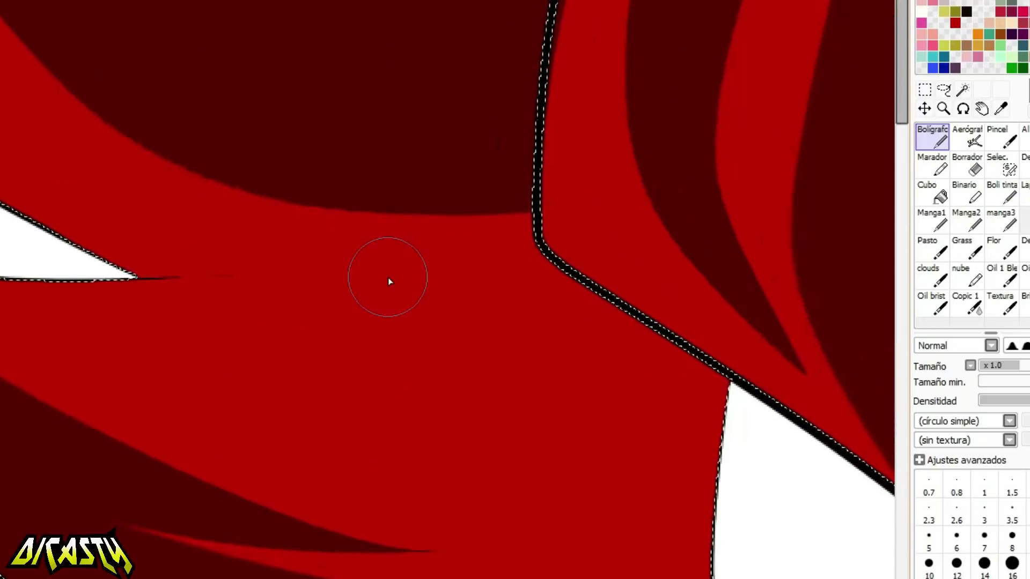
{"action": "left_click_drag", "start_coordinate": [160, 380], "coordinate": [758, 460]}
{"action": "key", "text": "ctrl+z"}
{"action": "left_click_drag", "start_coordinate": [145, 404], "coordinate": [827, 518]}
{"action": "key", "text": "ctrl+z"}
{"action": "left_click_drag", "start_coordinate": [105, 369], "coordinate": [810, 507]}
{"action": "left_click_drag", "start_coordinate": [546, 248], "coordinate": [777, 538]}
{"action": "mouse_move", "coordinate": [564, 272]}
{"action": "left_mouse_down"}
{"action": "mouse_move", "coordinate": [734, 486]}
{"action": "mouse_move", "coordinate": [754, 443]}
{"action": "left_mouse_up"}
{"action": "left_click_drag", "start_coordinate": [586, 291], "coordinate": [719, 376]}
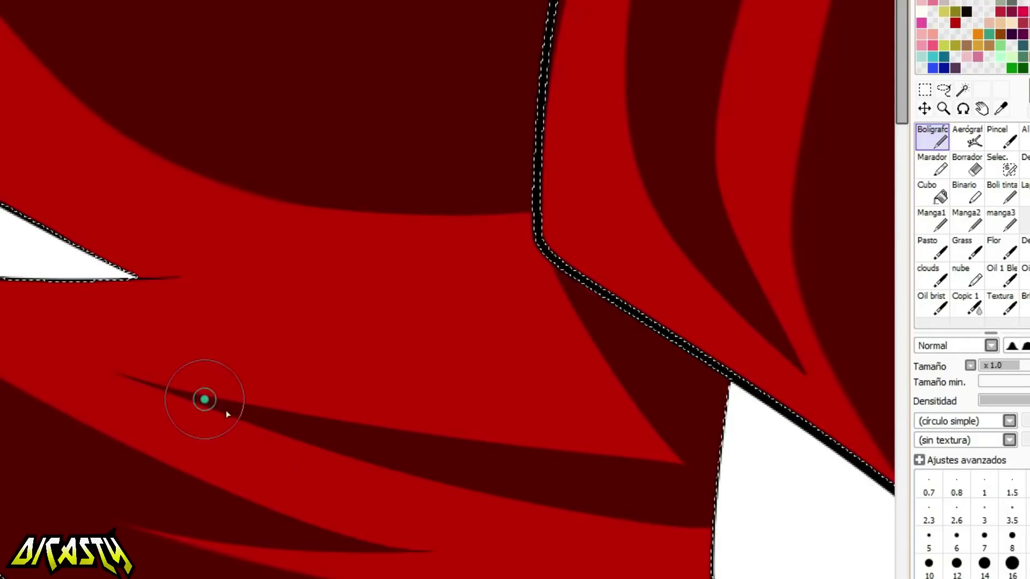
Paint pointed maroon strands fanning out from under the forelock's edge and fill the two red areas enclosed between them.
{"action": "left_click_drag", "start_coordinate": [204, 399], "coordinate": [635, 394]}
{"action": "left_click_drag", "start_coordinate": [256, 421], "coordinate": [594, 321]}
{"action": "left_click", "coordinate": [926, 196]}
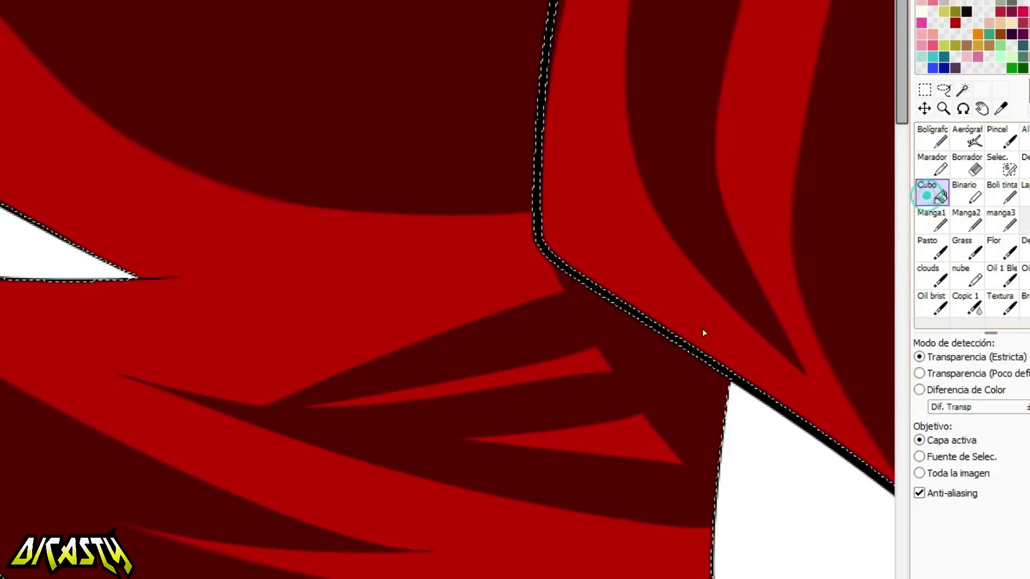
{"action": "left_click", "coordinate": [635, 441]}
{"action": "left_click", "coordinate": [593, 363]}
Paint a pointed maroon strand from the notch between the two side spikes to the forelock, joining the upper hair shadow.
{"action": "scroll", "coordinate": [375, 278], "scroll_direction": "down", "scroll_amount": 6}
{"action": "scroll", "coordinate": [374, 280], "scroll_direction": "up", "scroll_amount": 1}
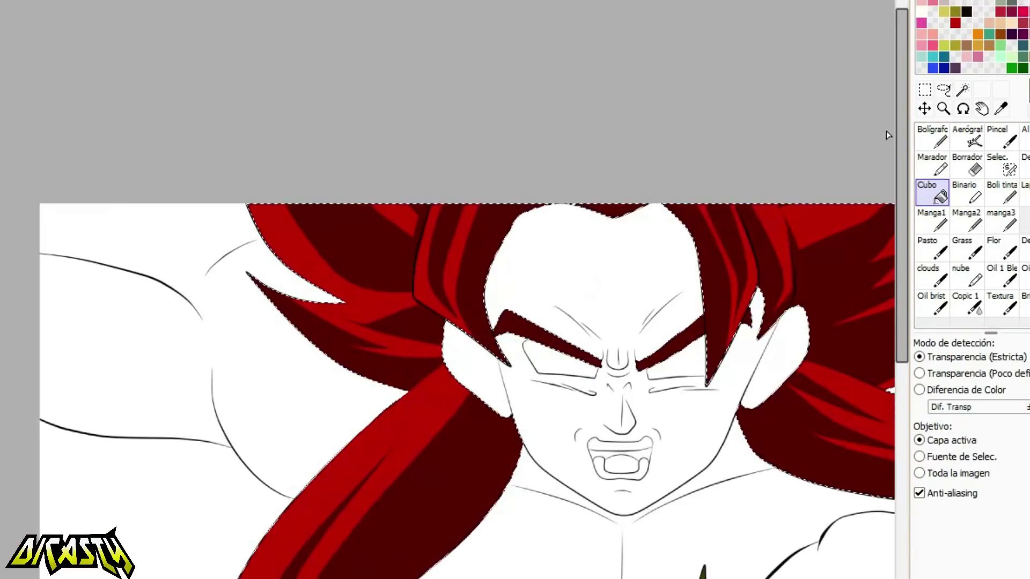
{"action": "left_click", "coordinate": [934, 139]}
{"action": "scroll", "coordinate": [450, 193], "scroll_direction": "up", "scroll_amount": 5}
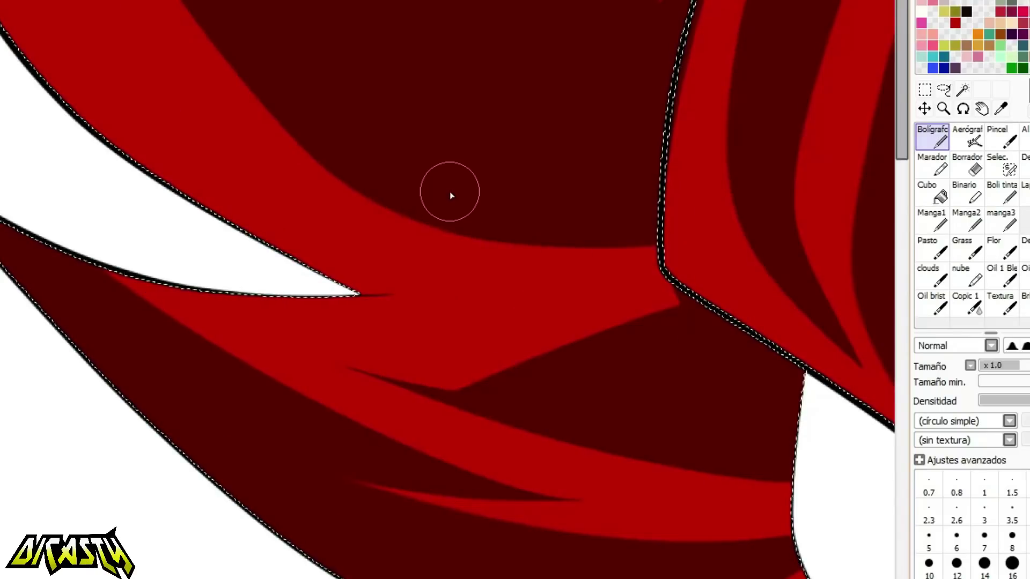
{"action": "left_click_drag", "start_coordinate": [397, 286], "coordinate": [714, 246]}
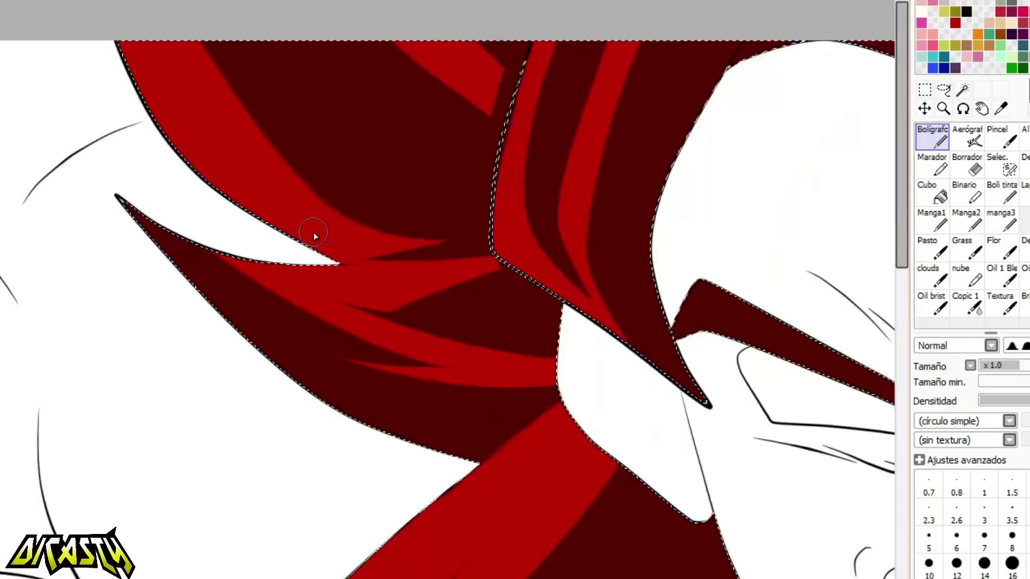
Paint long near-black maroon strands along both edges of the shadow on the flowing lock below the warrior's right ear.
{"action": "scroll", "coordinate": [313, 233], "scroll_direction": "down", "scroll_amount": 5}
{"action": "scroll", "coordinate": [346, 437], "scroll_direction": "up", "scroll_amount": 3}
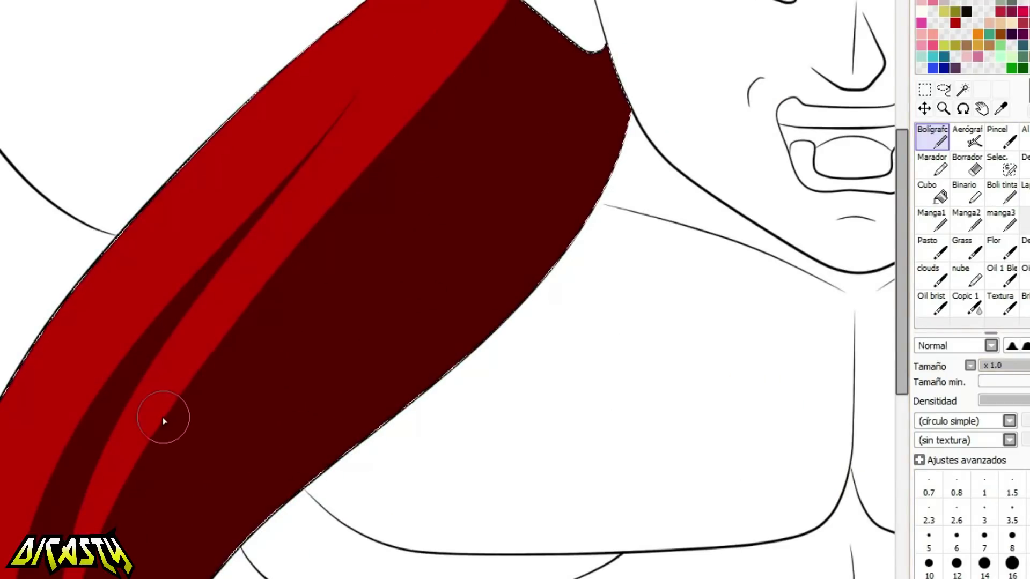
{"action": "left_click_drag", "start_coordinate": [163, 421], "coordinate": [531, 8]}
{"action": "left_click_drag", "start_coordinate": [173, 577], "coordinate": [603, 56]}
{"action": "key", "text": "ctrl+z"}
{"action": "left_click_drag", "start_coordinate": [177, 576], "coordinate": [622, 70]}
Add crossing near-black maroon strands to that lock's shadow below the ear and fill the areas enclosed near its root.
{"action": "left_click_drag", "start_coordinate": [264, 403], "coordinate": [547, 46]}
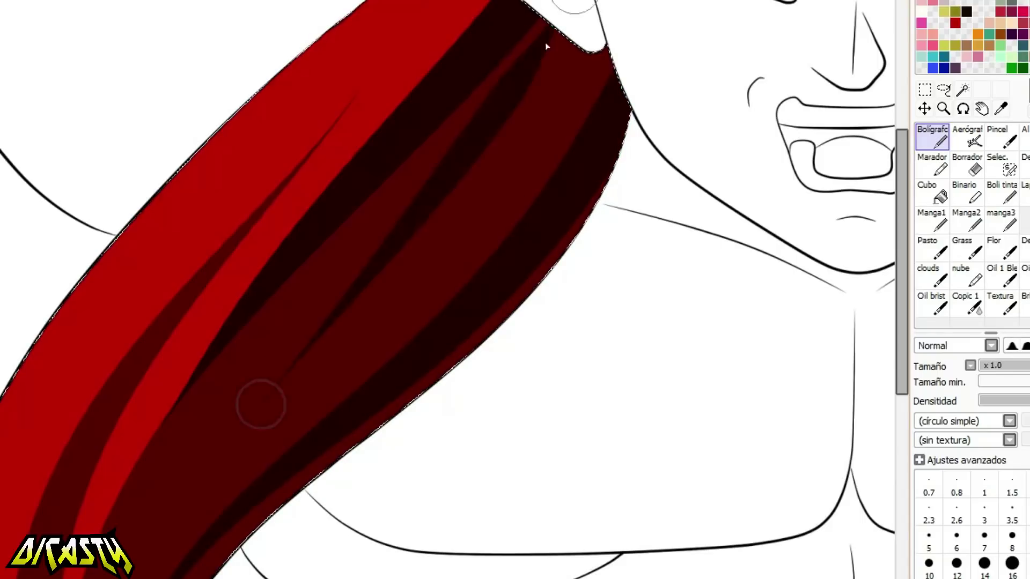
{"action": "left_click_drag", "start_coordinate": [337, 206], "coordinate": [588, 17]}
{"action": "left_click_drag", "start_coordinate": [513, 60], "coordinate": [465, 421]}
{"action": "left_click", "coordinate": [938, 185]}
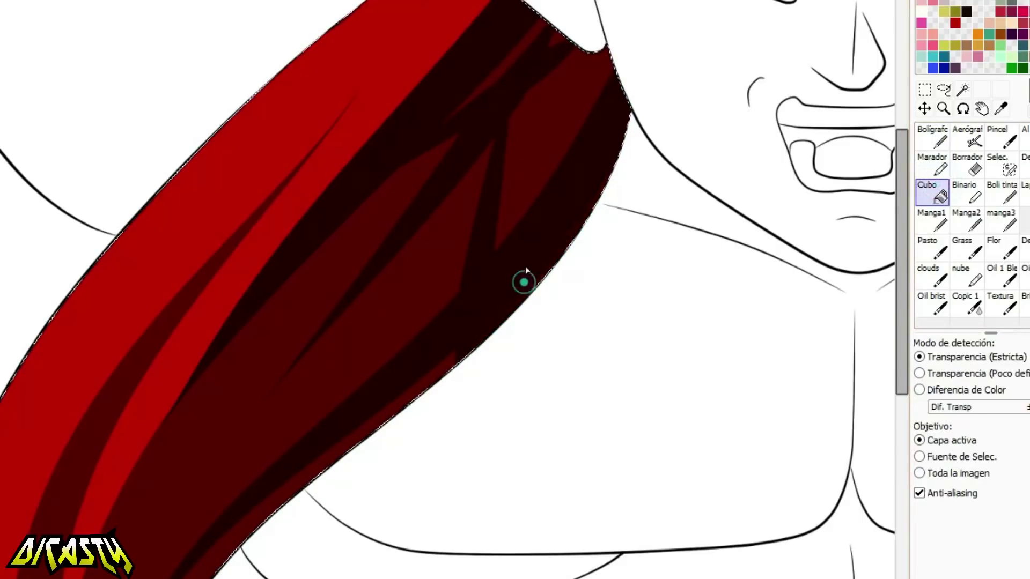
{"action": "left_click", "coordinate": [528, 214]}
{"action": "left_click", "coordinate": [522, 153]}
Paint near-black maroon strands in the shadow of the upper side spike beside the warrior's right ear.
{"action": "left_click", "coordinate": [934, 136]}
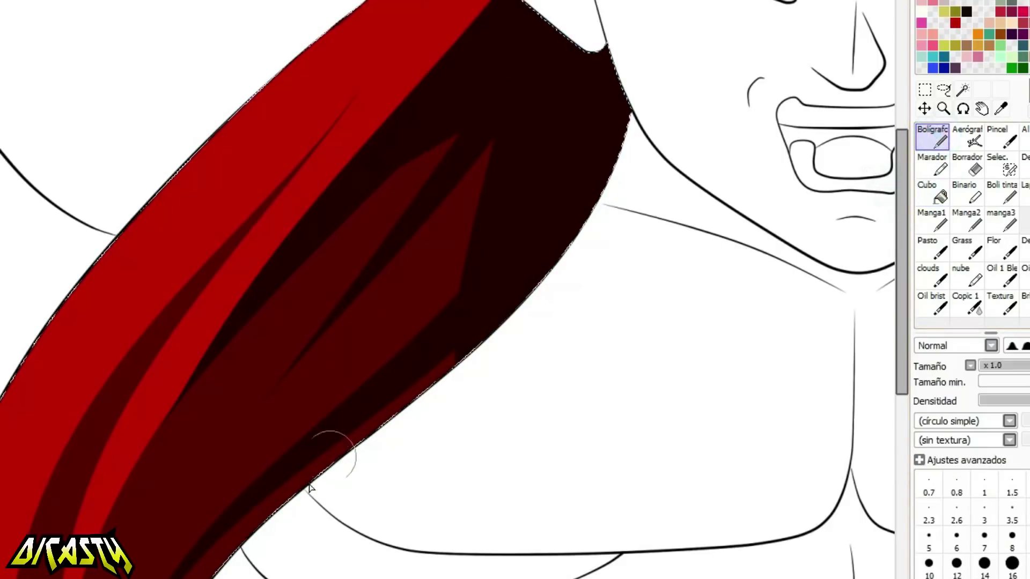
{"action": "scroll", "coordinate": [405, 262], "scroll_direction": "down", "scroll_amount": 4}
{"action": "scroll", "coordinate": [389, 45], "scroll_direction": "up", "scroll_amount": 6}
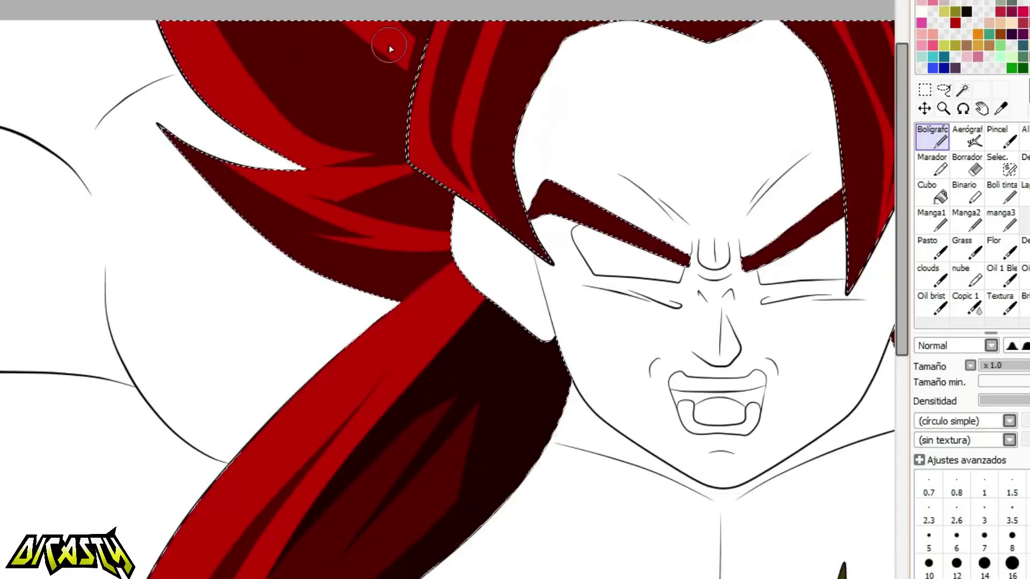
{"action": "left_click_drag", "start_coordinate": [217, 295], "coordinate": [1, 40]}
{"action": "left_click_drag", "start_coordinate": [339, 165], "coordinate": [197, 20]}
{"action": "left_click_drag", "start_coordinate": [387, 557], "coordinate": [625, 577]}
{"action": "left_click_drag", "start_coordinate": [902, 97], "coordinate": [914, 164]}
{"action": "key", "text": "ctrl+z"}
Add pointed near-black strands above and below the red highlight at the root of the lower side spike by the right ear.
{"action": "left_click_drag", "start_coordinate": [315, 321], "coordinate": [667, 402]}
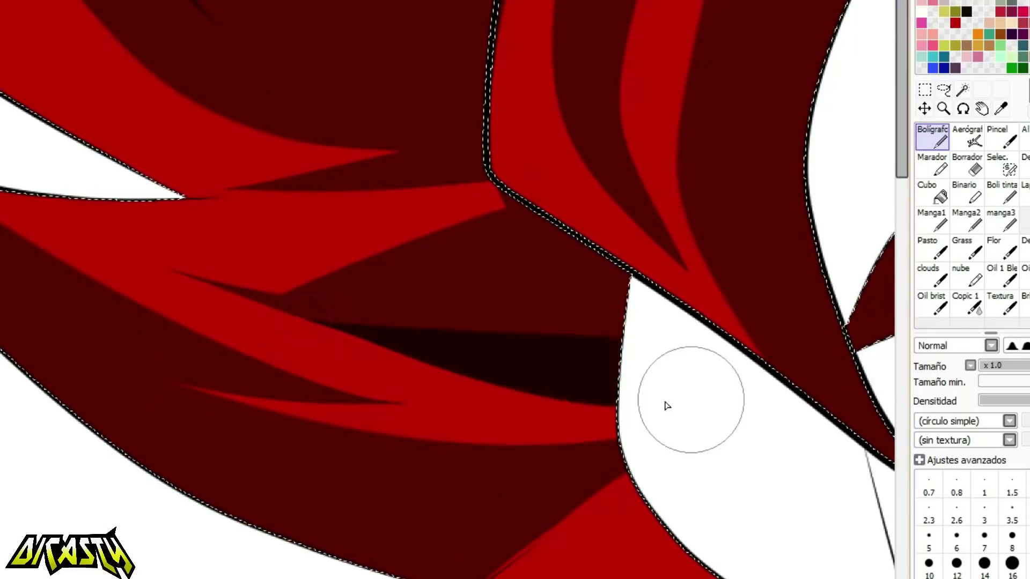
{"action": "left_click_drag", "start_coordinate": [271, 412], "coordinate": [689, 432]}
{"action": "key", "text": "ctrl+z"}
{"action": "left_click_drag", "start_coordinate": [277, 412], "coordinate": [777, 401]}
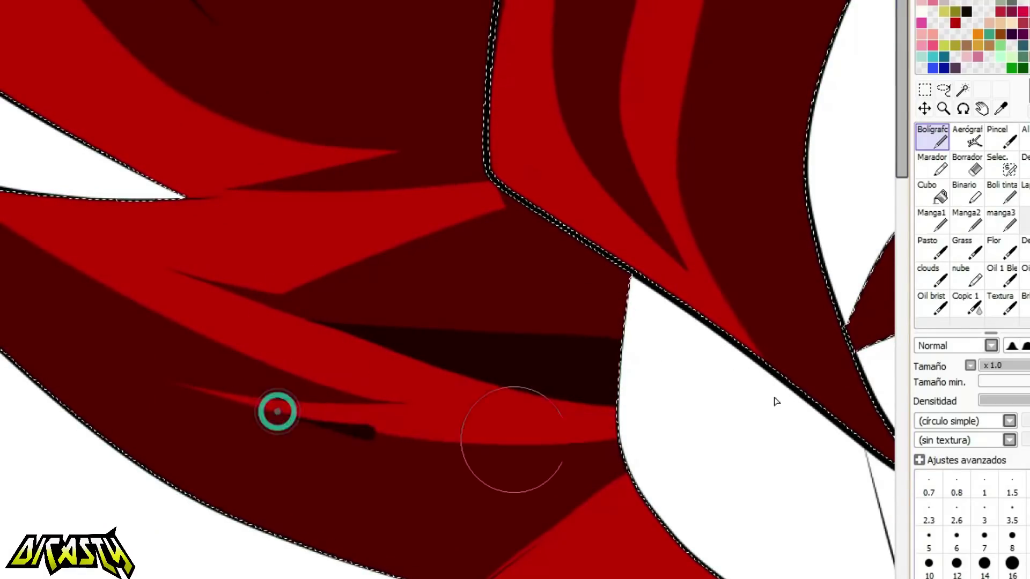
Paint two tapered near-black strands flanking the red streak in the forelock beside the warrior's right temple.
{"action": "scroll", "coordinate": [349, 358], "scroll_direction": "down", "scroll_amount": 5}
{"action": "scroll", "coordinate": [464, 285], "scroll_direction": "up", "scroll_amount": 6}
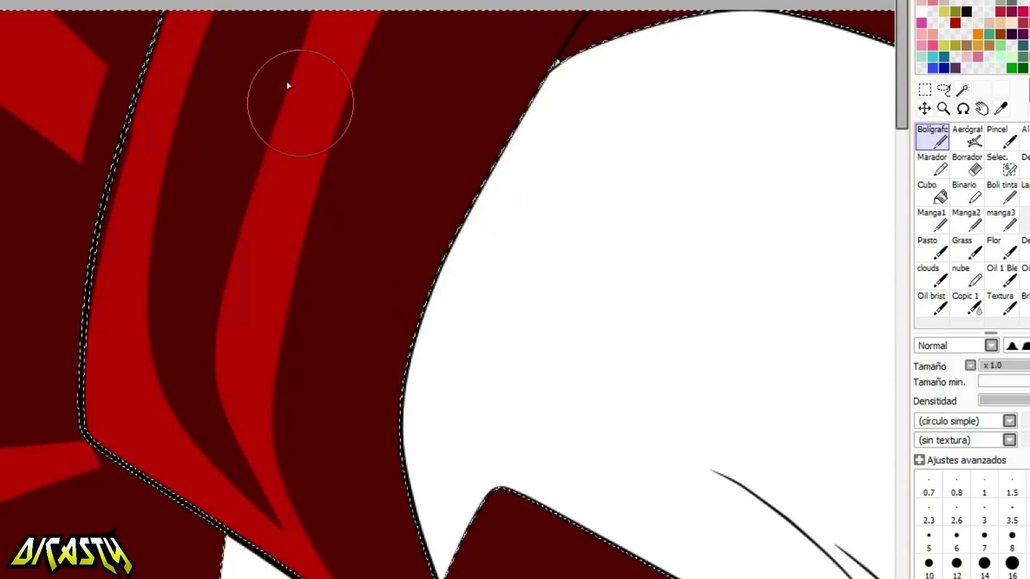
{"action": "left_click_drag", "start_coordinate": [292, 292], "coordinate": [357, 1]}
{"action": "left_click_drag", "start_coordinate": [237, 244], "coordinate": [352, 19]}
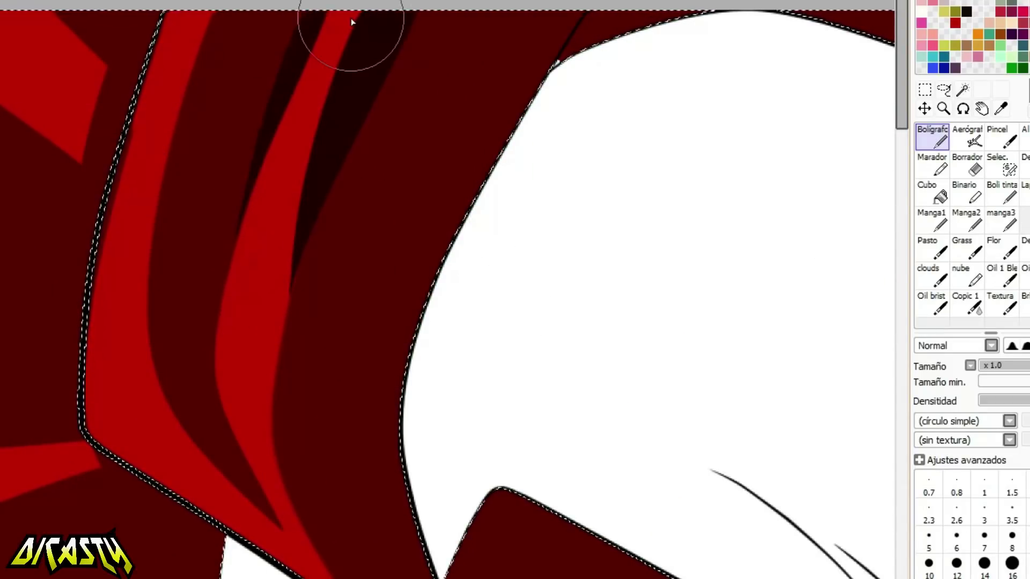
Paint a near-black shadow band along the forehead edge of the bang over the warrior's left eye.
{"action": "scroll", "coordinate": [259, 294], "scroll_direction": "down", "scroll_amount": 3}
{"action": "scroll", "coordinate": [550, 170], "scroll_direction": "up", "scroll_amount": 3}
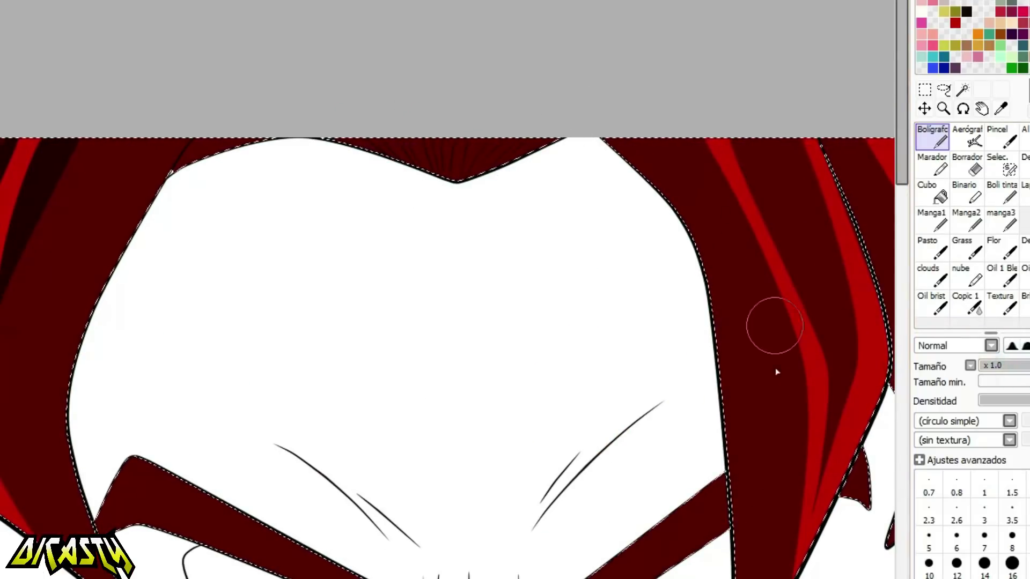
{"action": "mouse_move", "coordinate": [725, 464]}
{"action": "left_mouse_down"}
{"action": "mouse_move", "coordinate": [681, 178]}
{"action": "mouse_move", "coordinate": [588, 108]}
{"action": "left_mouse_up"}
{"action": "key", "text": "ctrl+z"}
{"action": "mouse_move", "coordinate": [720, 432]}
{"action": "left_mouse_down"}
{"action": "mouse_move", "coordinate": [705, 301]}
{"action": "mouse_move", "coordinate": [648, 174]}
{"action": "mouse_move", "coordinate": [591, 130]}
{"action": "left_mouse_up"}
{"action": "left_click_drag", "start_coordinate": [699, 254], "coordinate": [715, 368]}
Paint near-black strands through the maroon shadow of the side spikes behind the warrior's left ear.
{"action": "scroll", "coordinate": [525, 72], "scroll_direction": "down", "scroll_amount": 4}
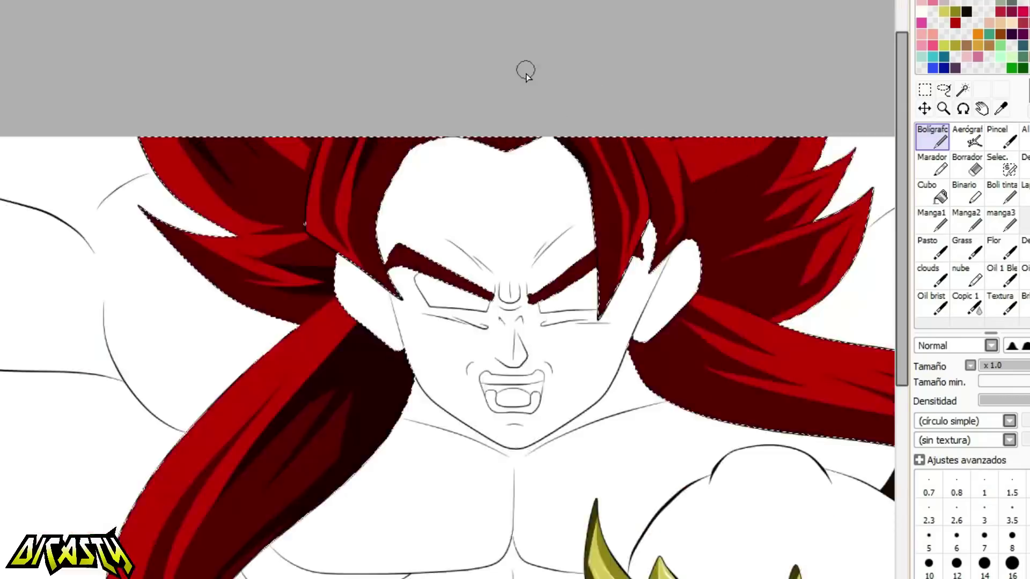
{"action": "scroll", "coordinate": [744, 143], "scroll_direction": "up", "scroll_amount": 4}
{"action": "left_click_drag", "start_coordinate": [339, 268], "coordinate": [580, 129]}
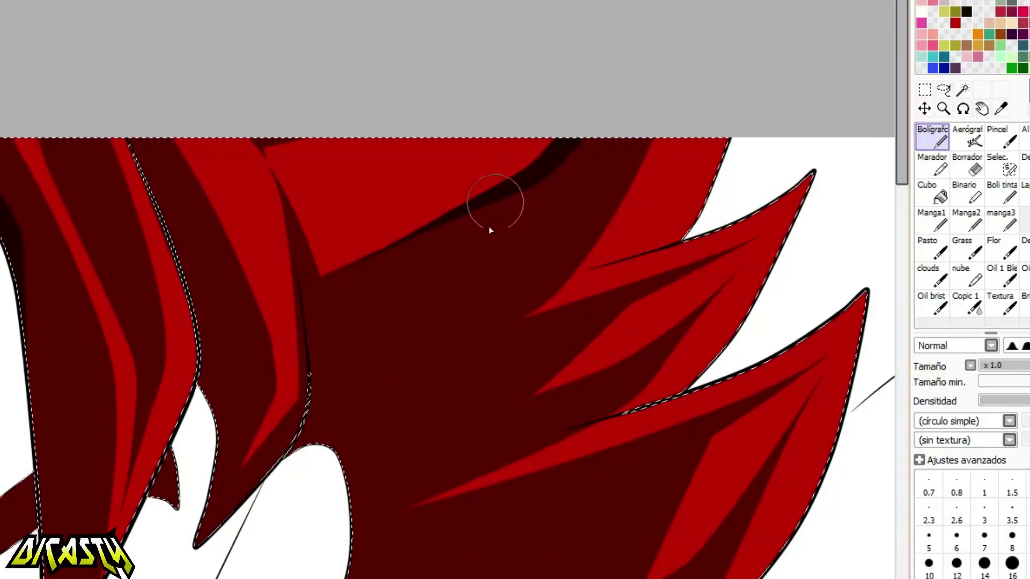
{"action": "left_click_drag", "start_coordinate": [579, 424], "coordinate": [370, 531]}
{"action": "left_click_drag", "start_coordinate": [537, 335], "coordinate": [313, 484]}
Outline a near-black shadow at the root of the lock below the left ear and fill the area enclosed along its underside.
{"action": "scroll", "coordinate": [409, 423], "scroll_direction": "down", "scroll_amount": 2}
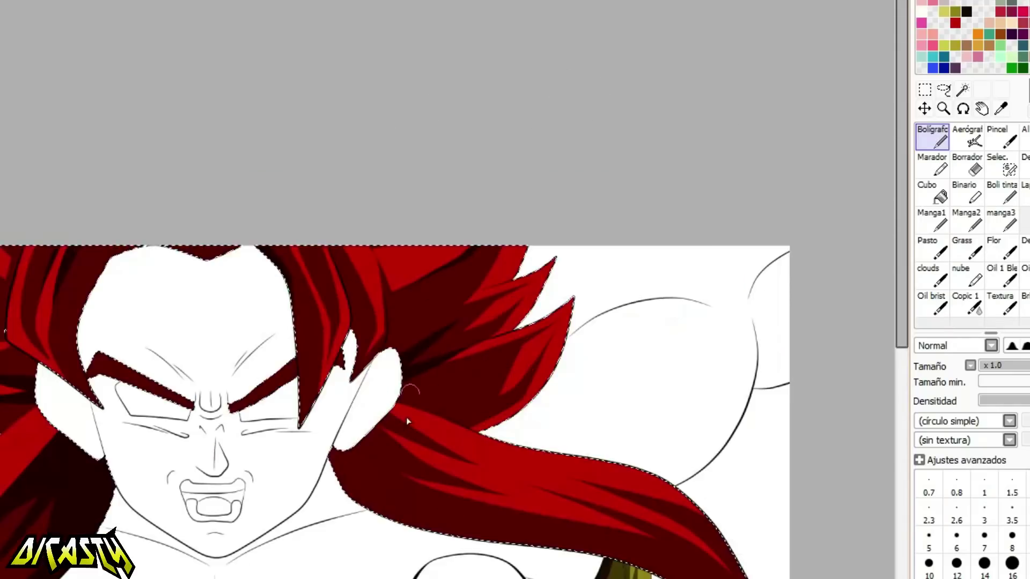
{"action": "scroll", "coordinate": [467, 489], "scroll_direction": "up", "scroll_amount": 3}
{"action": "mouse_move", "coordinate": [236, 299]}
{"action": "left_mouse_down"}
{"action": "mouse_move", "coordinate": [372, 416]}
{"action": "mouse_move", "coordinate": [666, 517]}
{"action": "left_mouse_up"}
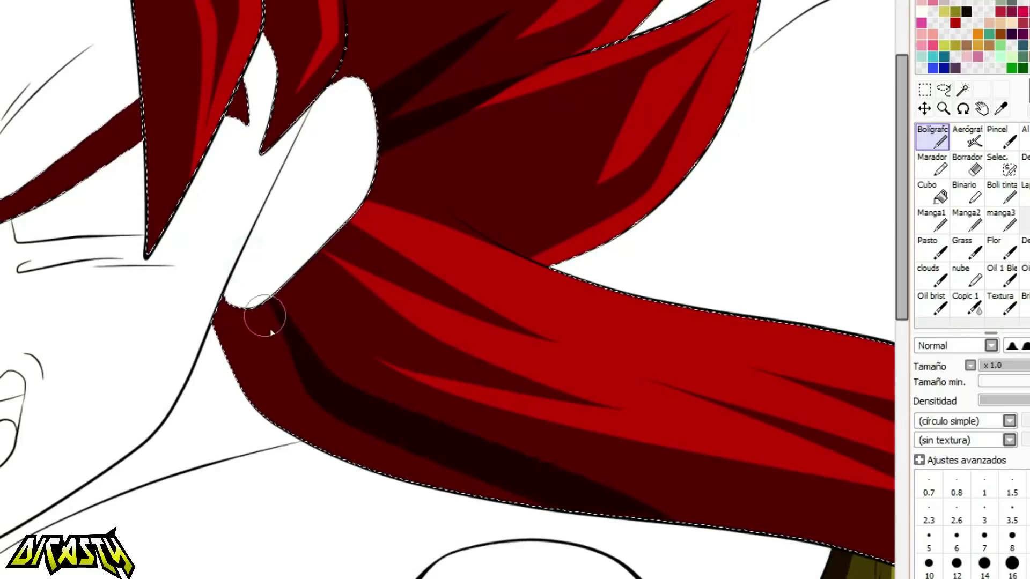
{"action": "left_click", "coordinate": [931, 193]}
{"action": "left_click", "coordinate": [308, 420]}
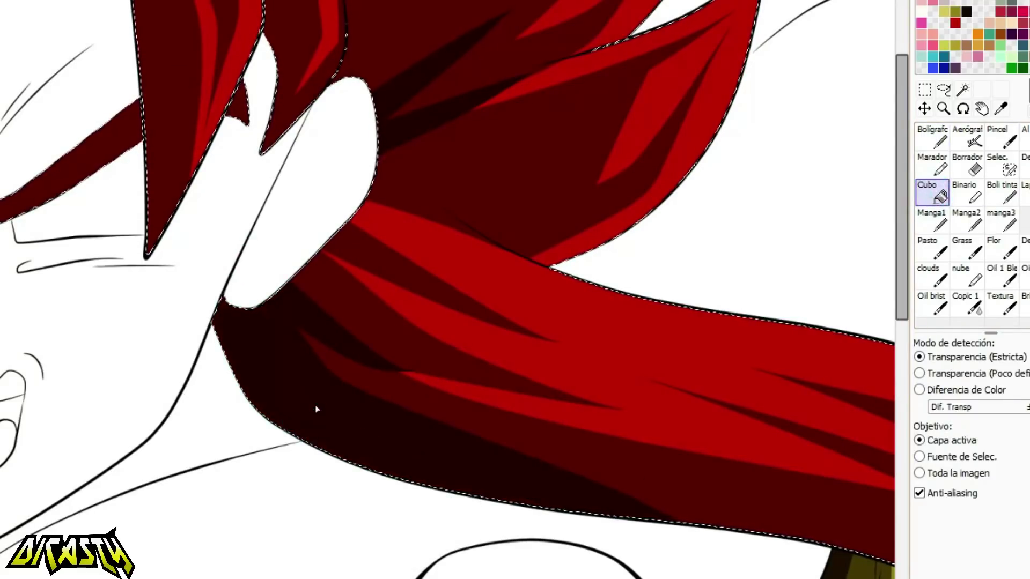
Paint thin near-black strands toward the tip of the flowing lock below the warrior's left ear.
{"action": "scroll", "coordinate": [519, 180], "scroll_direction": "down", "scroll_amount": 4}
{"action": "scroll", "coordinate": [739, 282], "scroll_direction": "up", "scroll_amount": 3}
{"action": "left_click", "coordinate": [934, 134]}
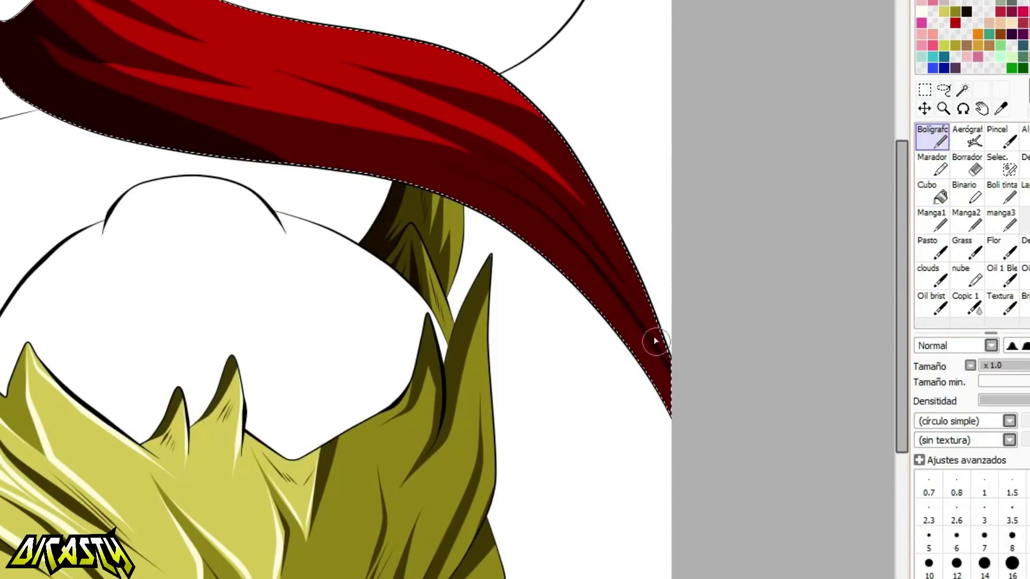
Extend the near-black shadow band along the inner edge of the left-eye bang down to its tip.
{"action": "scroll", "coordinate": [590, 246], "scroll_direction": "down", "scroll_amount": 3}
{"action": "scroll", "coordinate": [533, 295], "scroll_direction": "up", "scroll_amount": 6}
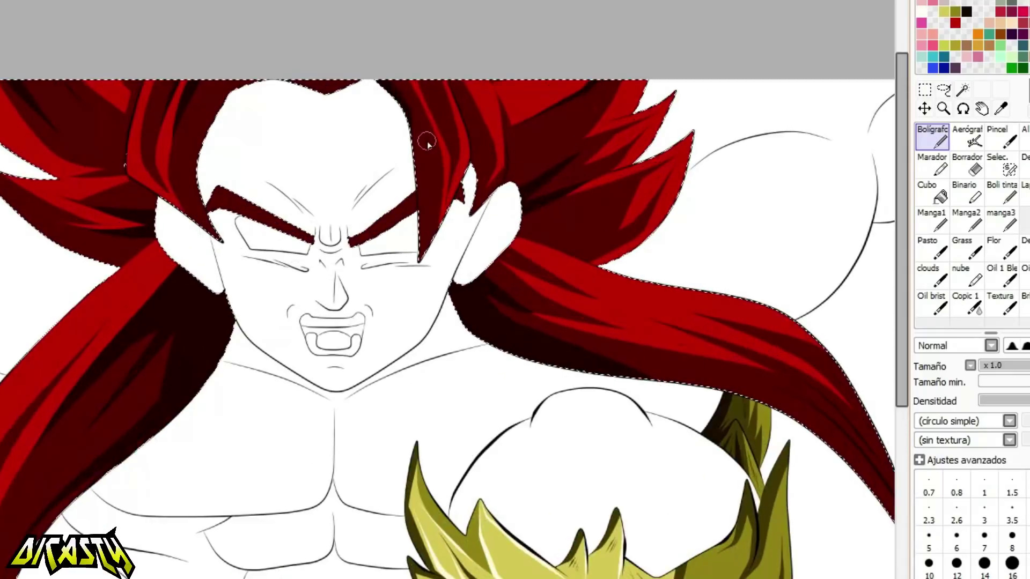
{"action": "left_click_drag", "start_coordinate": [361, 23], "coordinate": [395, 453]}
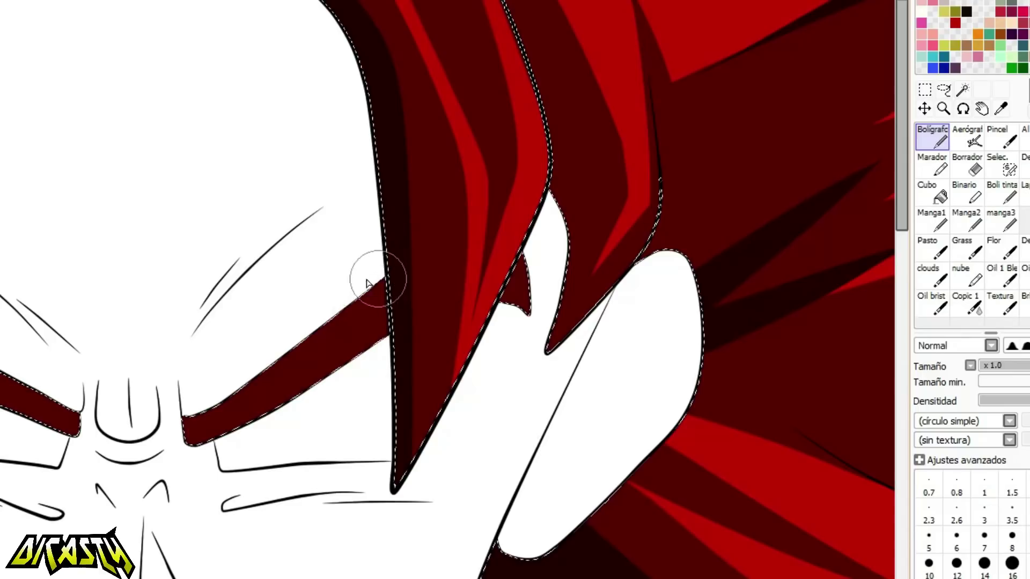
{"action": "right_click", "coordinate": [387, 140]}
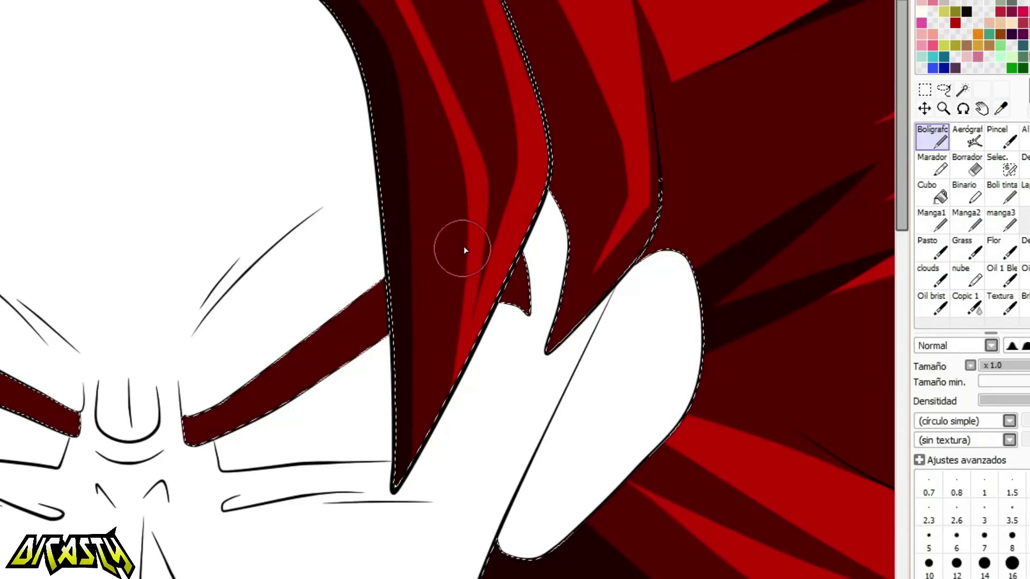
Paint a long tapered pink highlight along the outer edge of the flowing lock below the warrior's right ear.
{"action": "scroll", "coordinate": [597, 163], "scroll_direction": "down", "scroll_amount": 3}
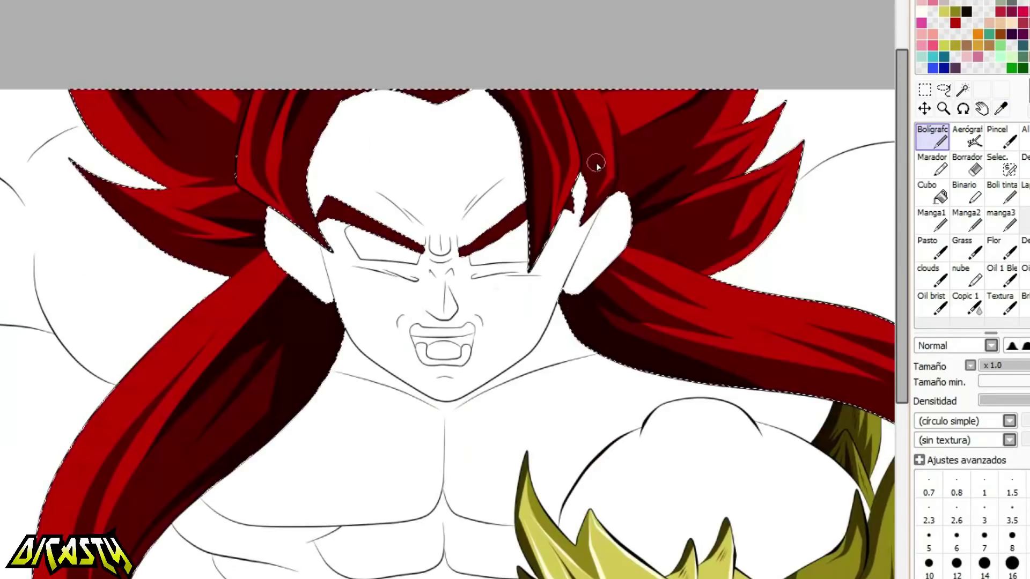
{"action": "scroll", "coordinate": [279, 404], "scroll_direction": "down", "scroll_amount": 3}
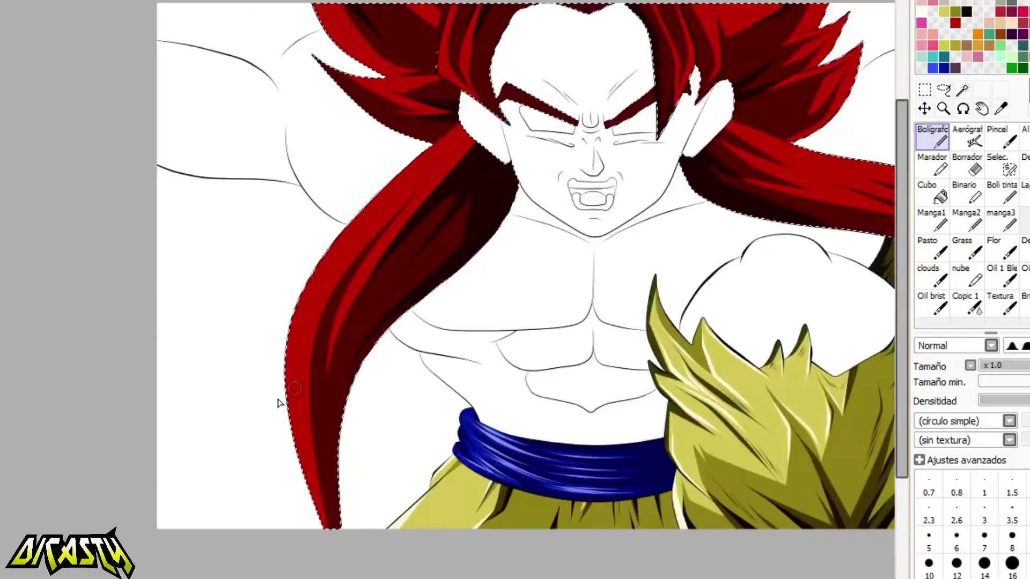
{"action": "scroll", "coordinate": [279, 403], "scroll_direction": "up", "scroll_amount": 2}
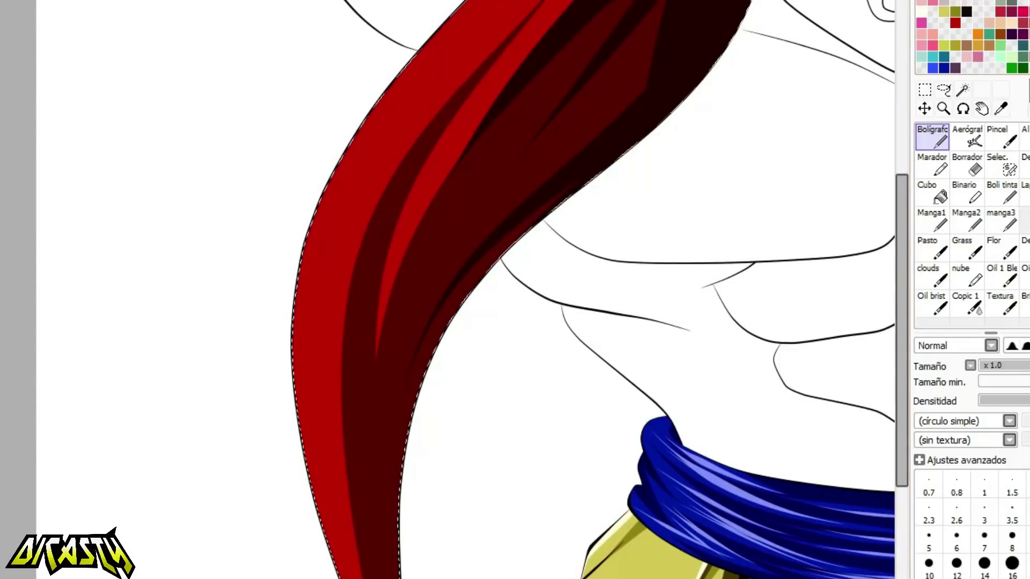
{"action": "left_click_drag", "start_coordinate": [496, 3], "coordinate": [300, 472]}
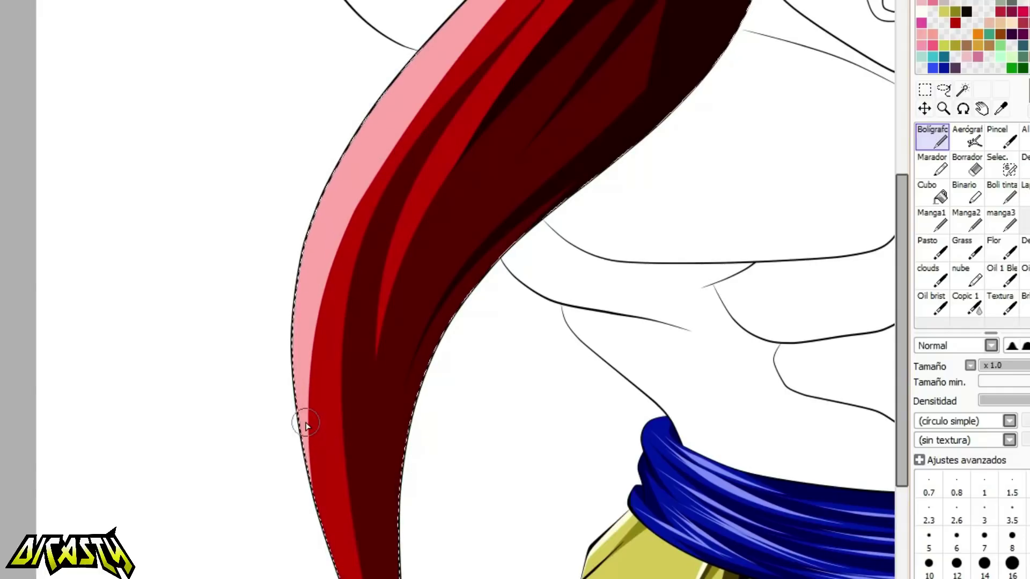
Extend that lock's pink highlight up to its root and add a second pink band bordering the near-black shadow.
{"action": "scroll", "coordinate": [349, 408], "scroll_direction": "down", "scroll_amount": 1}
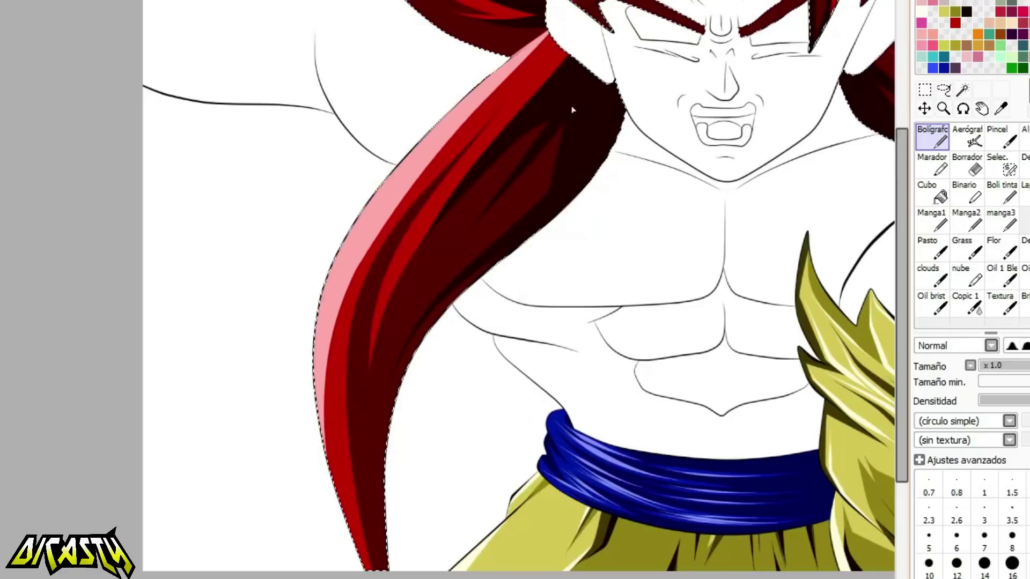
{"action": "scroll", "coordinate": [532, 49], "scroll_direction": "up", "scroll_amount": 4}
{"action": "left_click_drag", "start_coordinate": [231, 578], "coordinate": [612, 145]}
{"action": "key", "text": "ctrl+z"}
{"action": "left_click_drag", "start_coordinate": [231, 578], "coordinate": [615, 147]}
{"action": "key", "text": "ctrl+z"}
{"action": "left_click_drag", "start_coordinate": [244, 558], "coordinate": [585, 158]}
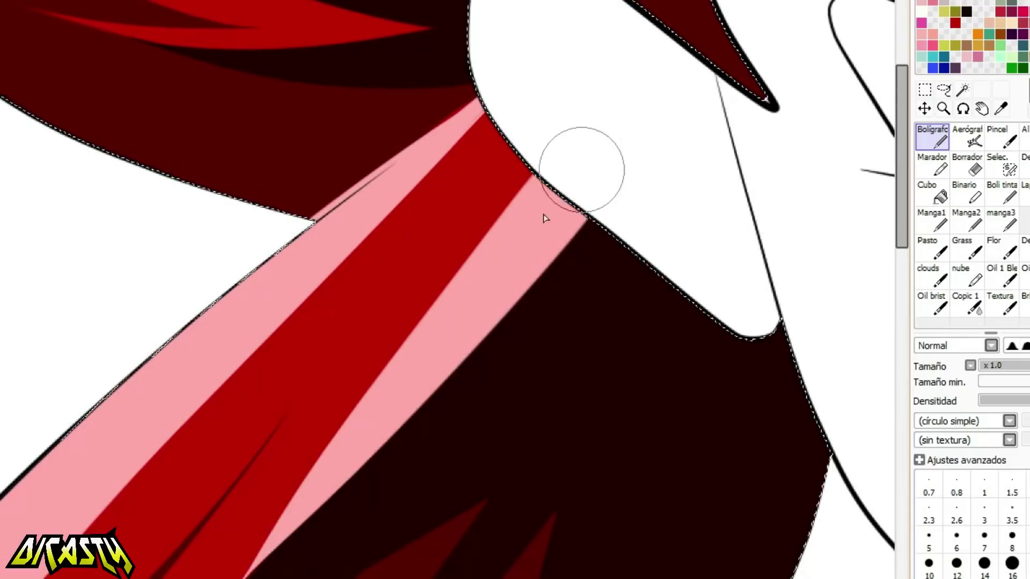
{"action": "left_click_drag", "start_coordinate": [325, 232], "coordinate": [436, 91]}
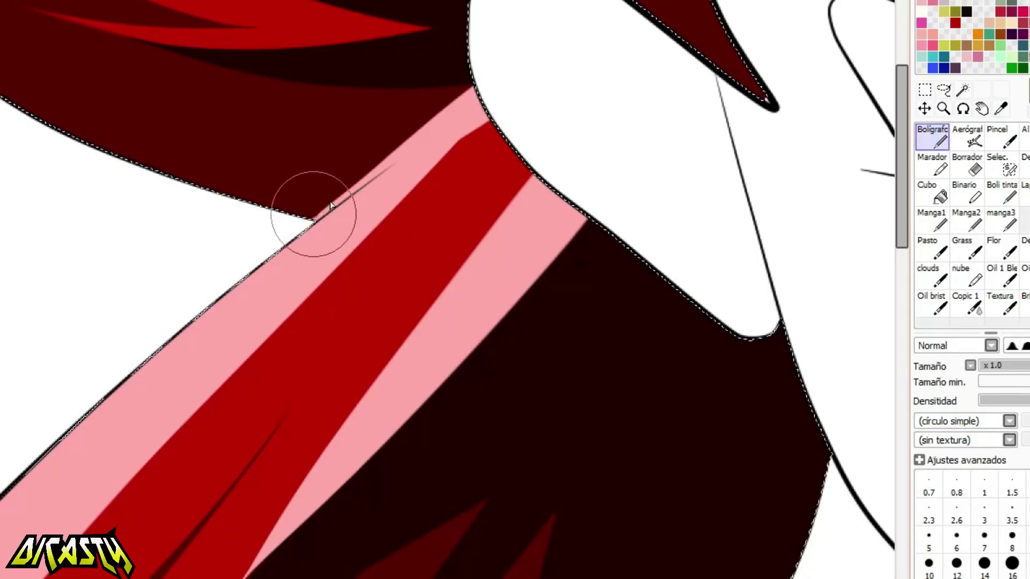
{"action": "key", "text": "ctrl+z"}
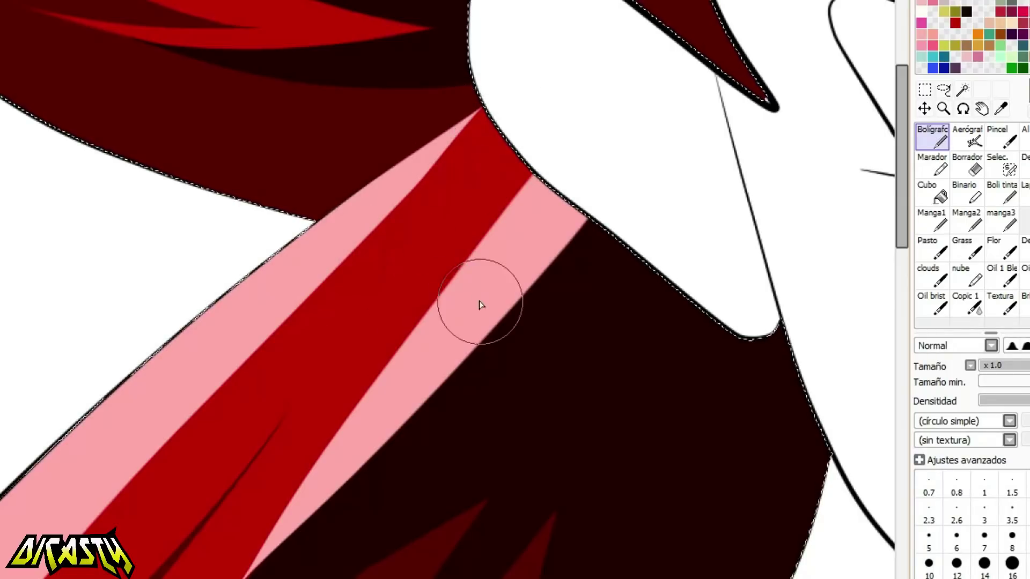
Paint a curved pink band near the upper right-ear spike's outer edge and a pointed pink highlight on the lower spike.
{"action": "scroll", "coordinate": [480, 304], "scroll_direction": "down", "scroll_amount": 5}
{"action": "scroll", "coordinate": [428, 174], "scroll_direction": "up", "scroll_amount": 4}
{"action": "left_click_drag", "start_coordinate": [376, 134], "coordinate": [565, 176]}
{"action": "scroll", "coordinate": [512, 108], "scroll_direction": "up", "scroll_amount": 3}
{"action": "mouse_move", "coordinate": [203, 412]}
{"action": "left_mouse_down"}
{"action": "mouse_move", "coordinate": [264, 513]}
{"action": "mouse_move", "coordinate": [504, 1]}
{"action": "left_mouse_up"}
{"action": "key", "text": "ctrl+z"}
{"action": "mouse_move", "coordinate": [208, 321]}
{"action": "left_mouse_down"}
{"action": "mouse_move", "coordinate": [310, 288]}
{"action": "mouse_move", "coordinate": [572, 1]}
{"action": "left_mouse_up"}
{"action": "mouse_move", "coordinate": [133, 334]}
{"action": "left_mouse_down"}
{"action": "mouse_move", "coordinate": [131, 384]}
{"action": "mouse_move", "coordinate": [166, 559]}
{"action": "left_mouse_up"}
{"action": "left_click_drag", "start_coordinate": [138, 322], "coordinate": [155, 552]}
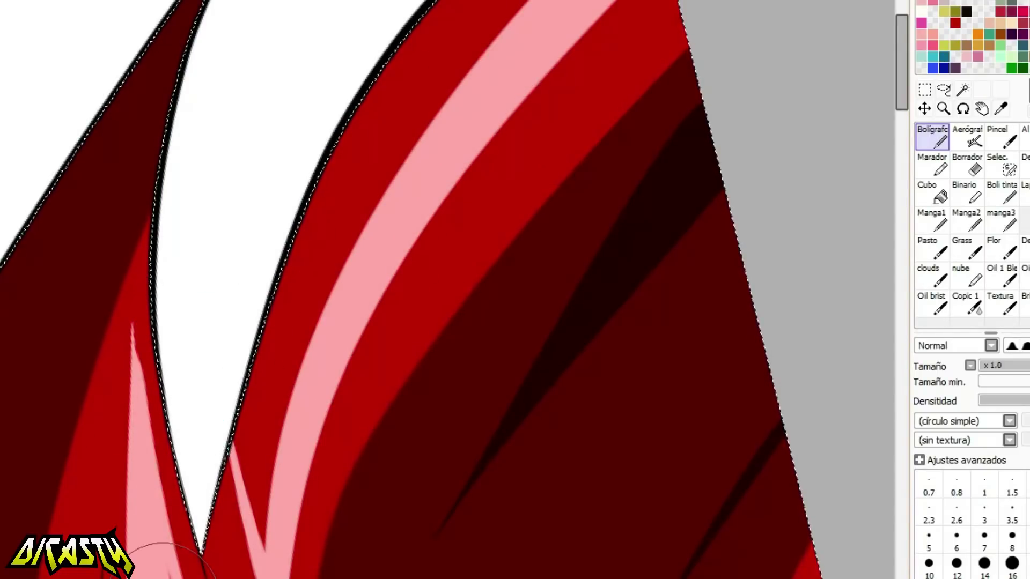
Close the gap at the base of the upper spike's pink band and fill the area up to the outline with pink.
{"action": "left_click", "coordinate": [933, 193]}
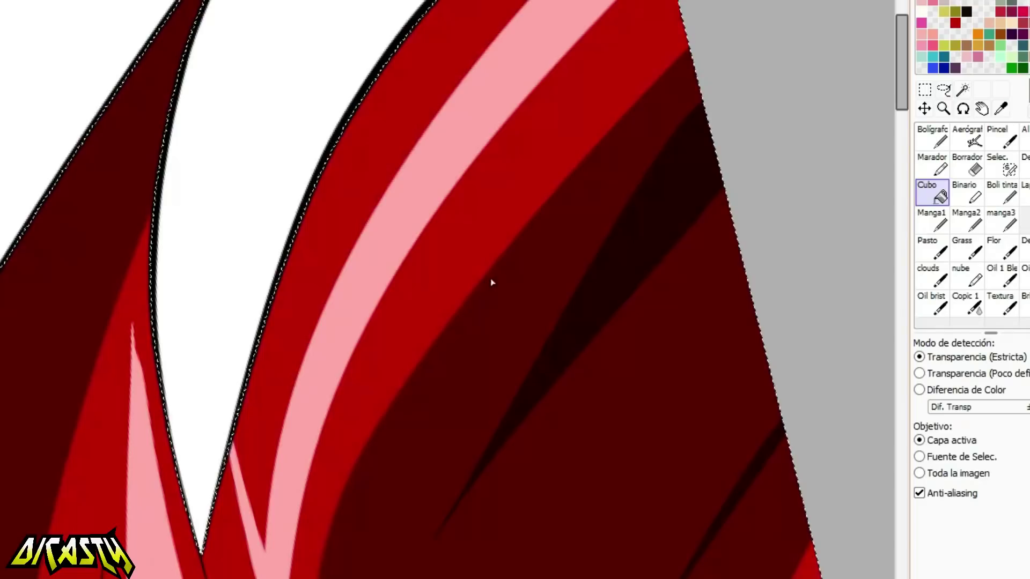
{"action": "key", "text": "n"}
{"action": "left_click_drag", "start_coordinate": [237, 414], "coordinate": [264, 510]}
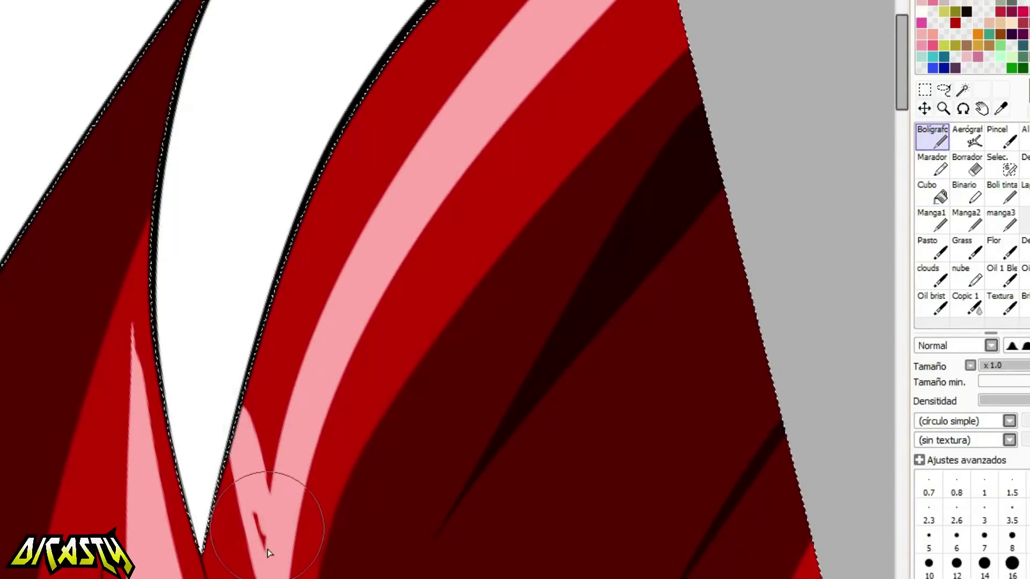
{"action": "left_click", "coordinate": [938, 194]}
{"action": "left_click", "coordinate": [465, 47]}
Pick the base red and trim the inner edge of the upper spike's highlight and the edge of the lower spike's highlight.
{"action": "left_click", "coordinate": [930, 134]}
{"action": "right_click", "coordinate": [524, 131]}
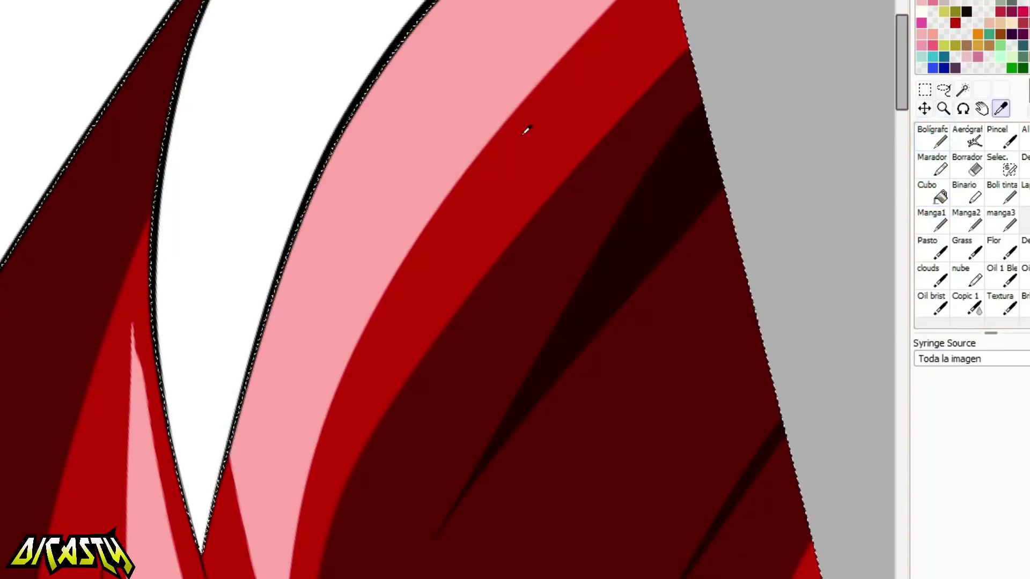
{"action": "left_click_drag", "start_coordinate": [271, 577], "coordinate": [531, 3]}
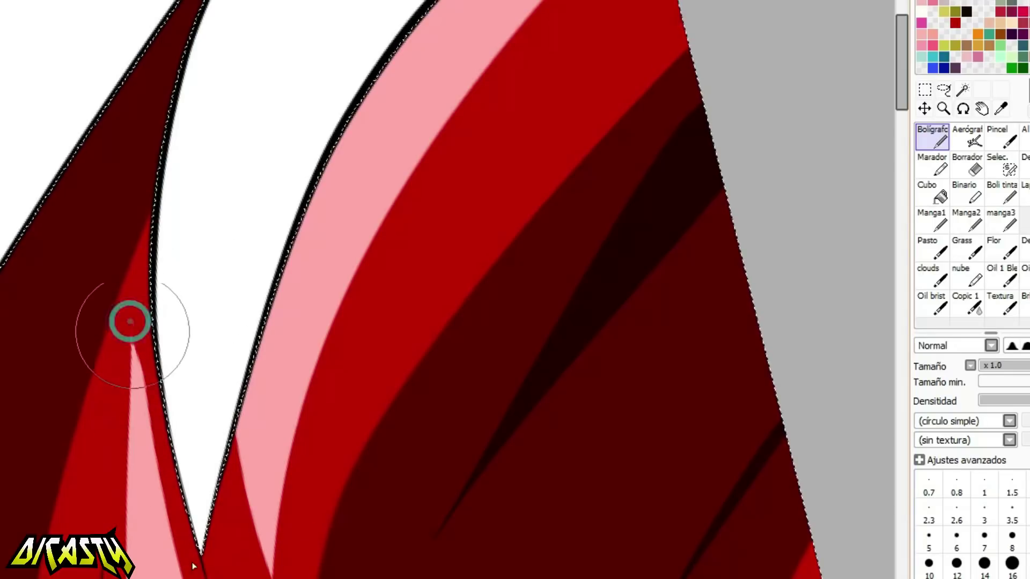
{"action": "left_click_drag", "start_coordinate": [129, 317], "coordinate": [196, 577]}
Paint a tapered pink highlight along the outer edge of the forelock beside the warrior's right temple.
{"action": "scroll", "coordinate": [496, 161], "scroll_direction": "down", "scroll_amount": 5}
{"action": "scroll", "coordinate": [467, 268], "scroll_direction": "up", "scroll_amount": 2}
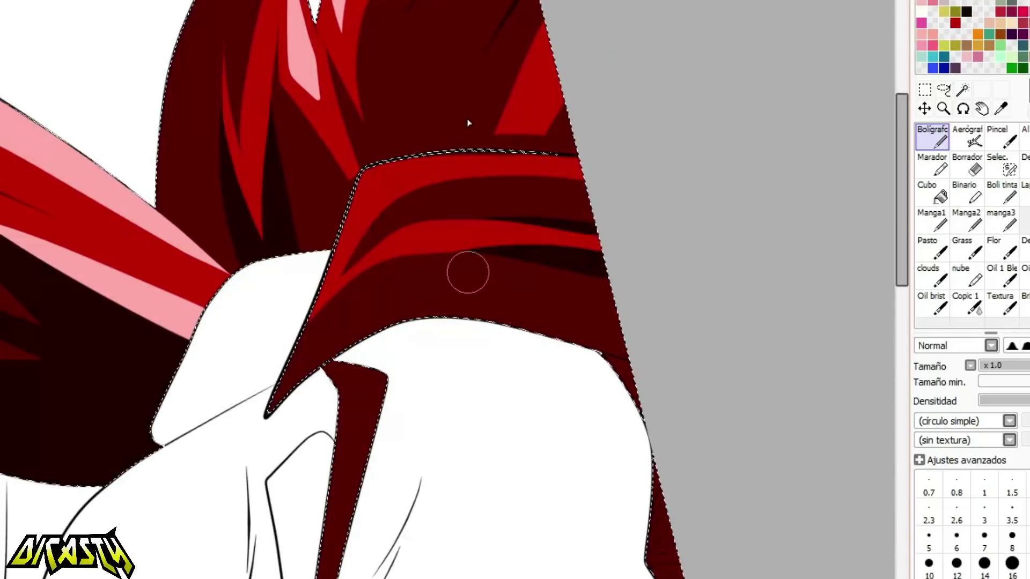
{"action": "key", "text": "Home"}
{"action": "scroll", "coordinate": [409, 206], "scroll_direction": "up", "scroll_amount": 3}
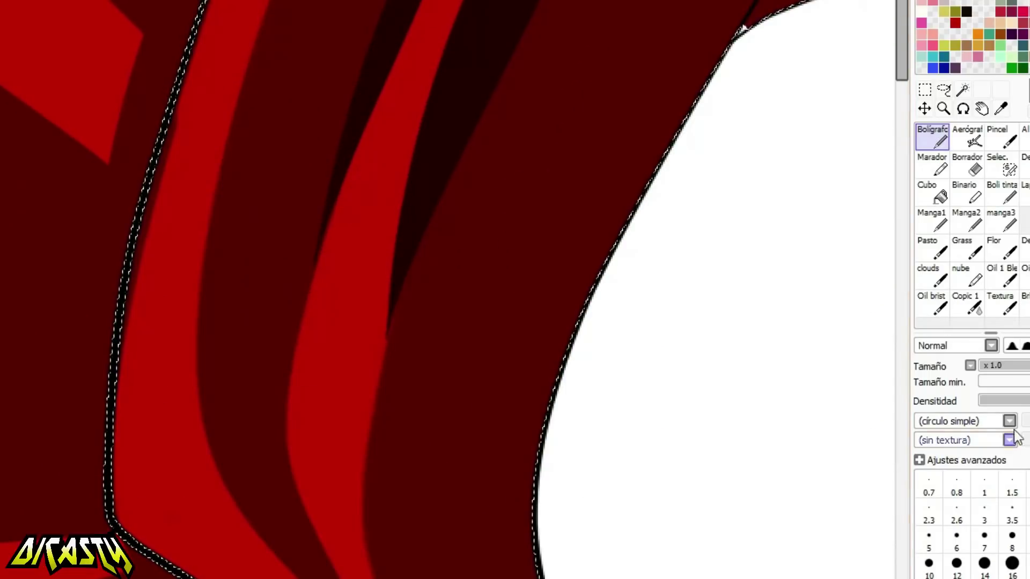
{"action": "left_click_drag", "start_coordinate": [203, 107], "coordinate": [143, 376]}
{"action": "key", "text": "ctrl+z"}
{"action": "left_click_drag", "start_coordinate": [119, 435], "coordinate": [236, 1]}
{"action": "key", "text": "ctrl+z"}
{"action": "left_click_drag", "start_coordinate": [117, 425], "coordinate": [247, 1]}
{"action": "key", "text": "ctrl+z"}
{"action": "left_click_drag", "start_coordinate": [111, 432], "coordinate": [195, 19]}
{"action": "key", "text": "ctrl+z"}
{"action": "left_click_drag", "start_coordinate": [120, 425], "coordinate": [271, 1]}
{"action": "key", "text": "ctrl+z"}
{"action": "left_click_drag", "start_coordinate": [108, 420], "coordinate": [236, 1]}
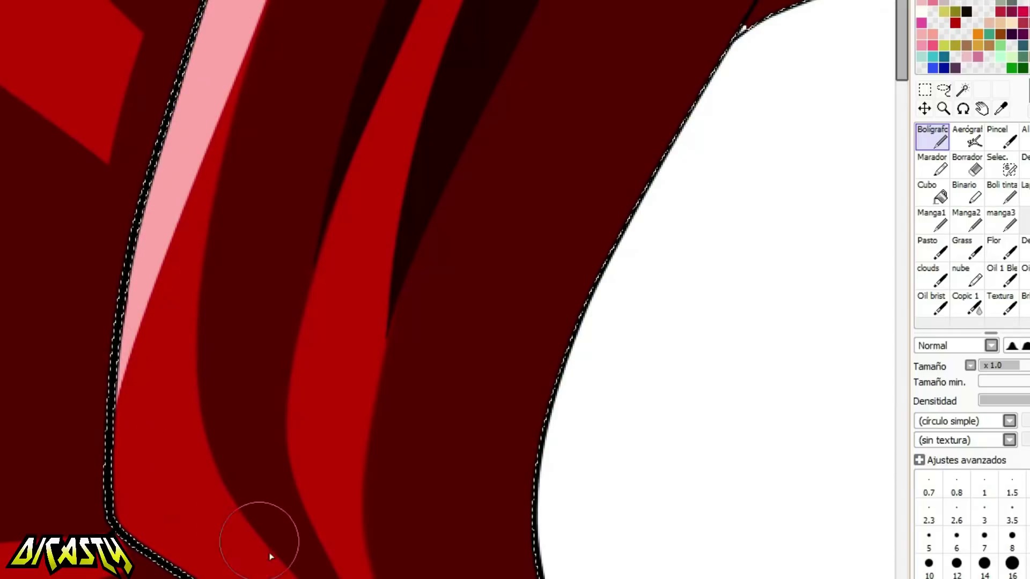
{"action": "left_click_drag", "start_coordinate": [225, 489], "coordinate": [257, 22]}
{"action": "scroll", "coordinate": [195, 23], "scroll_direction": "down", "scroll_amount": 6}
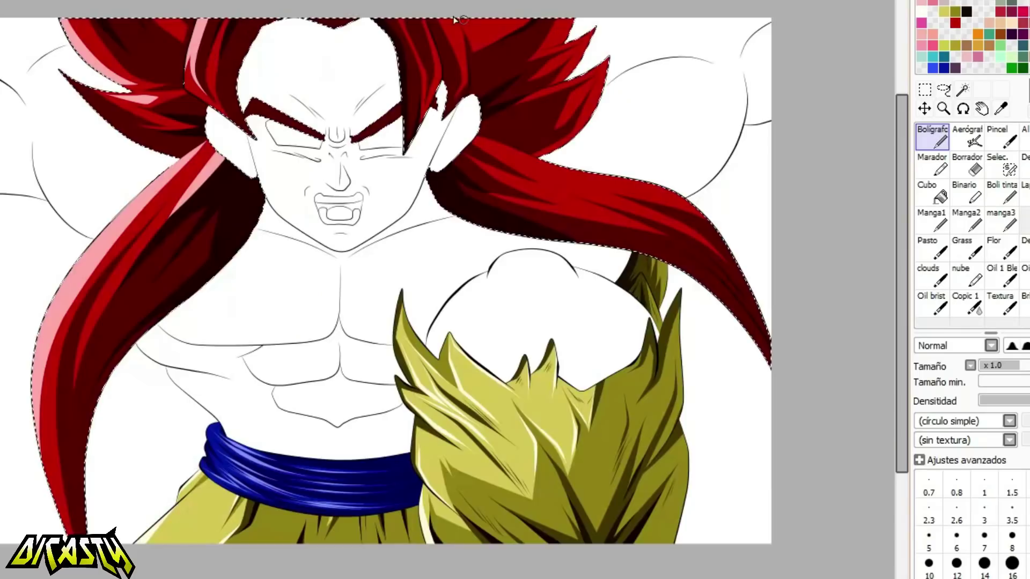
{"action": "scroll", "coordinate": [450, 30], "scroll_direction": "up", "scroll_amount": 5}
{"action": "mouse_move", "coordinate": [252, 33]}
{"action": "left_mouse_down"}
{"action": "mouse_move", "coordinate": [306, 184]}
{"action": "mouse_move", "coordinate": [283, 569]}
{"action": "mouse_move", "coordinate": [309, 470]}
{"action": "left_mouse_up"}
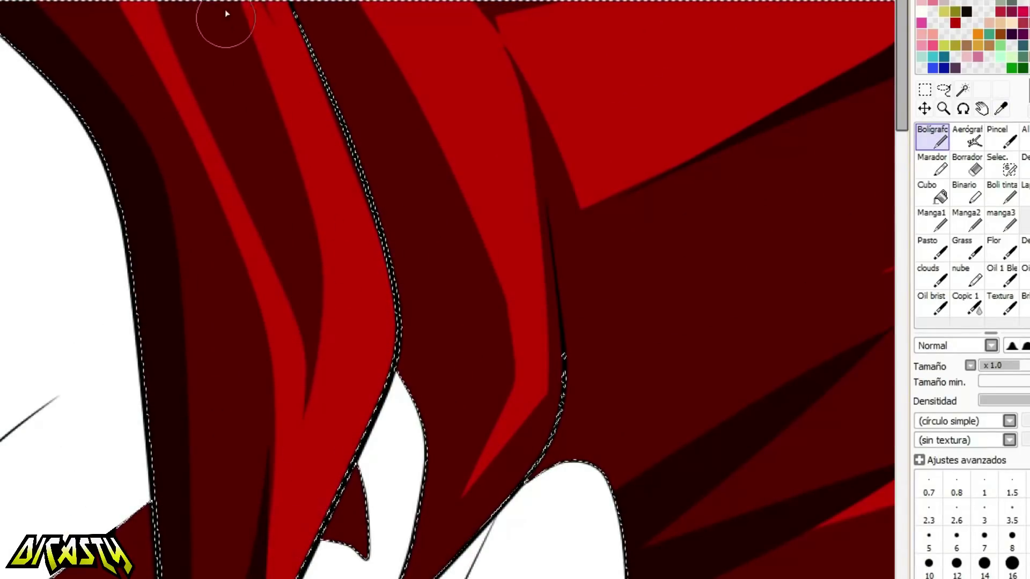
{"action": "left_click_drag", "start_coordinate": [253, 8], "coordinate": [345, 228]}
{"action": "left_click_drag", "start_coordinate": [310, 57], "coordinate": [367, 245]}
{"action": "left_click_drag", "start_coordinate": [324, 96], "coordinate": [342, 151]}
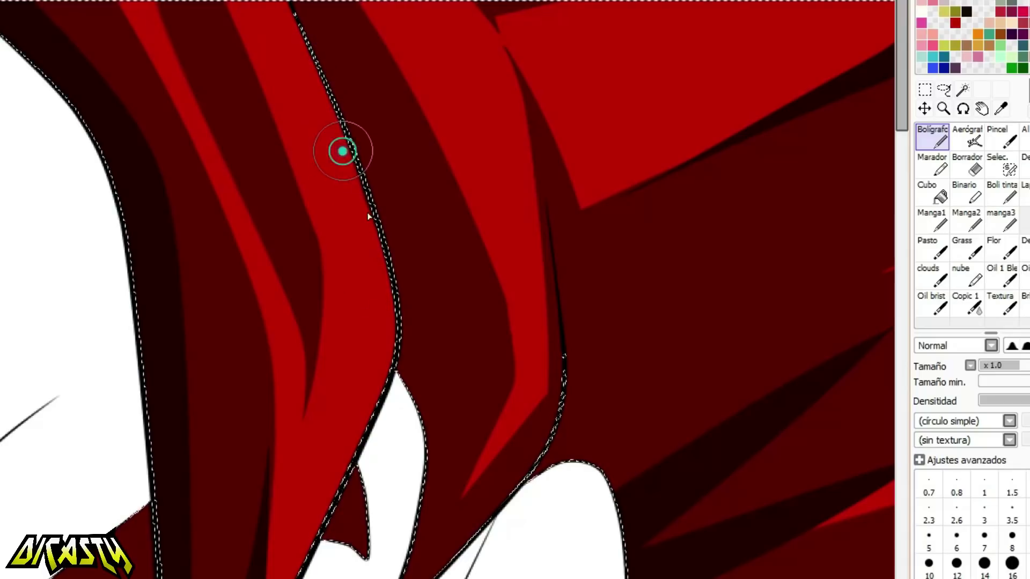
{"action": "left_click_drag", "start_coordinate": [308, 415], "coordinate": [214, 3]}
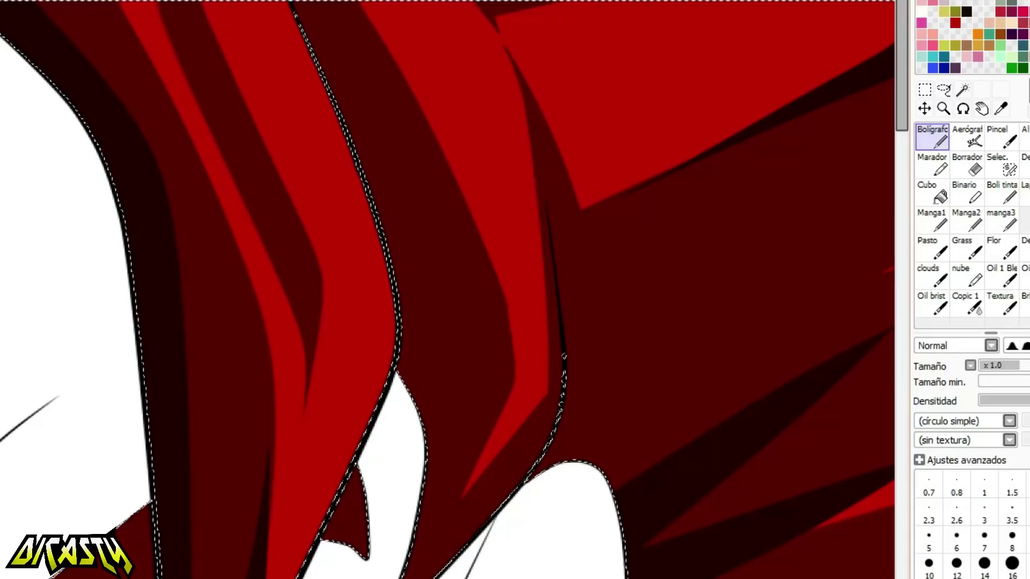
Paint a tapered pink highlight along the outer edge of the forelock beside the warrior's left temple, extending it to the outline.
{"action": "scroll", "coordinate": [309, 166], "scroll_direction": "down", "scroll_amount": 6}
{"action": "scroll", "coordinate": [310, 171], "scroll_direction": "up", "scroll_amount": 5}
{"action": "mouse_move", "coordinate": [482, 38]}
{"action": "left_mouse_down"}
{"action": "mouse_move", "coordinate": [460, 264]}
{"action": "mouse_move", "coordinate": [518, 462]}
{"action": "left_mouse_up"}
{"action": "mouse_move", "coordinate": [386, 22]}
{"action": "left_mouse_down"}
{"action": "mouse_move", "coordinate": [461, 161]}
{"action": "mouse_move", "coordinate": [544, 388]}
{"action": "left_mouse_up"}
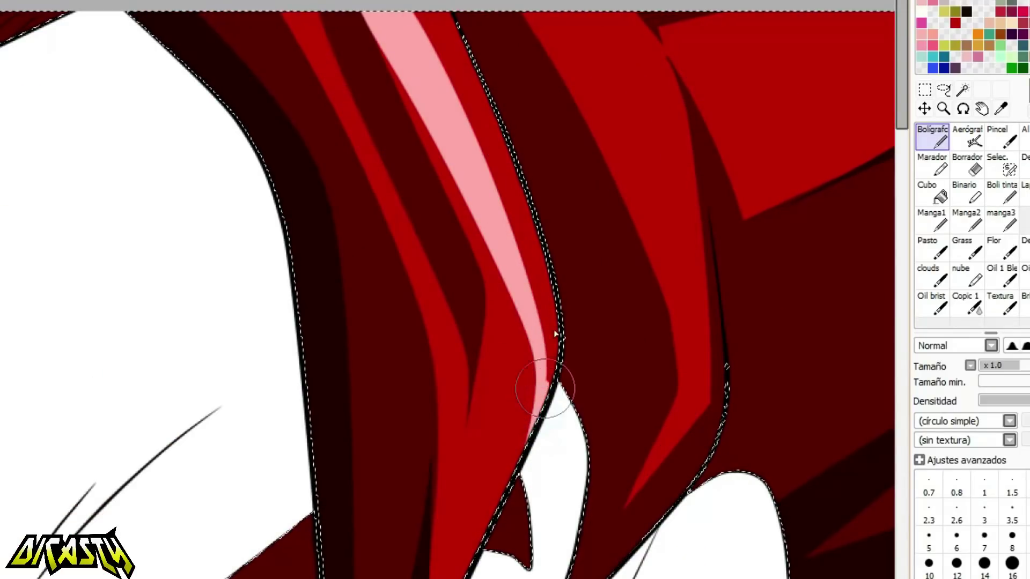
{"action": "mouse_move", "coordinate": [555, 322]}
{"action": "left_mouse_down"}
{"action": "mouse_move", "coordinate": [446, 27]}
{"action": "mouse_move", "coordinate": [542, 260]}
{"action": "left_mouse_up"}
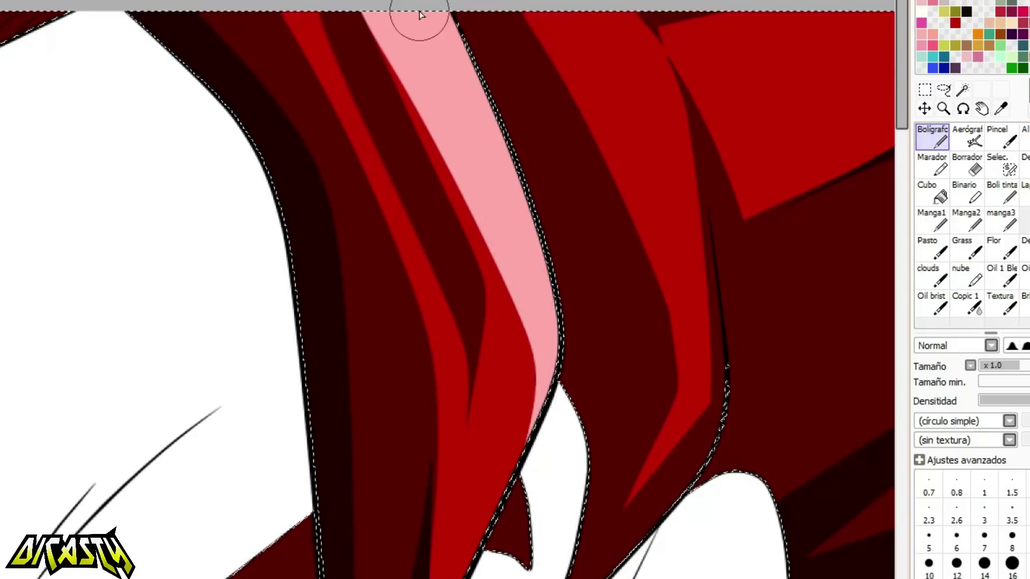
Paint a wide tapered pink highlight down the hair lock above the left ear, just behind the left forelock.
{"action": "scroll", "coordinate": [423, 10], "scroll_direction": "down", "scroll_amount": 4}
{"action": "scroll", "coordinate": [546, 8], "scroll_direction": "up", "scroll_amount": 4}
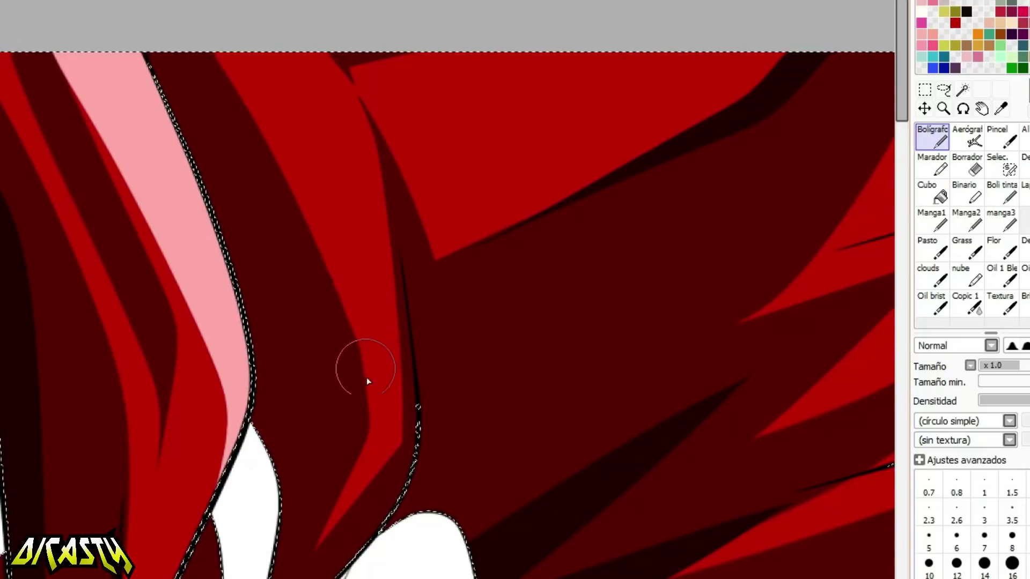
{"action": "mouse_move", "coordinate": [370, 402]}
{"action": "left_mouse_down"}
{"action": "mouse_move", "coordinate": [346, 314]}
{"action": "mouse_move", "coordinate": [231, 53]}
{"action": "left_mouse_up"}
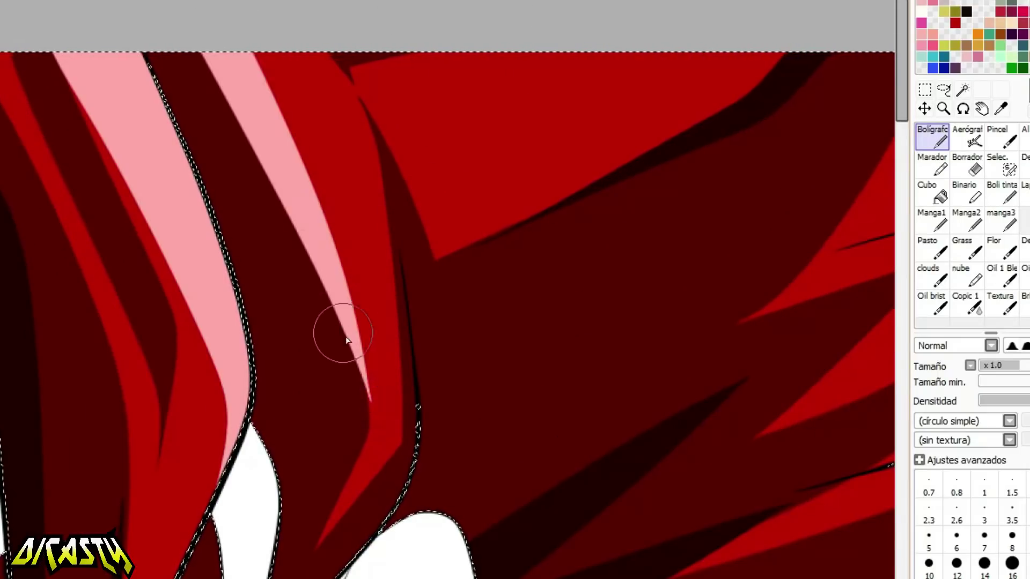
{"action": "left_click_drag", "start_coordinate": [371, 408], "coordinate": [268, 29]}
{"action": "key", "text": "ctrl+z"}
{"action": "left_click_drag", "start_coordinate": [371, 421], "coordinate": [274, 38]}
{"action": "key", "text": "ctrl+z"}
{"action": "left_click_drag", "start_coordinate": [370, 422], "coordinate": [274, 38]}
{"action": "left_click_drag", "start_coordinate": [274, 108], "coordinate": [322, 214]}
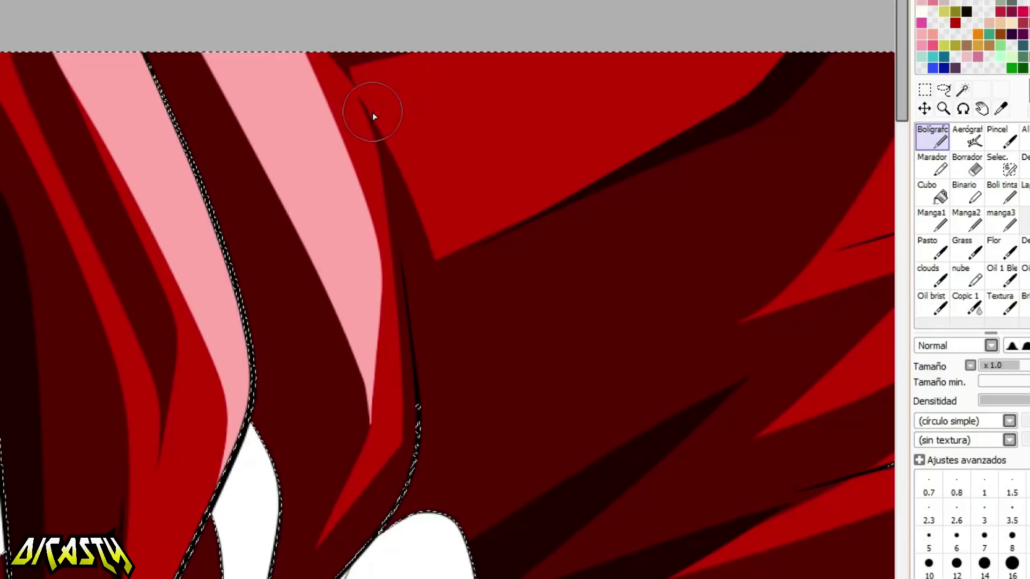
Outline an angular pink highlight on the broad red hair patch behind the left-ear lock and fill its interior with pink.
{"action": "left_click_drag", "start_coordinate": [439, 208], "coordinate": [668, 46]}
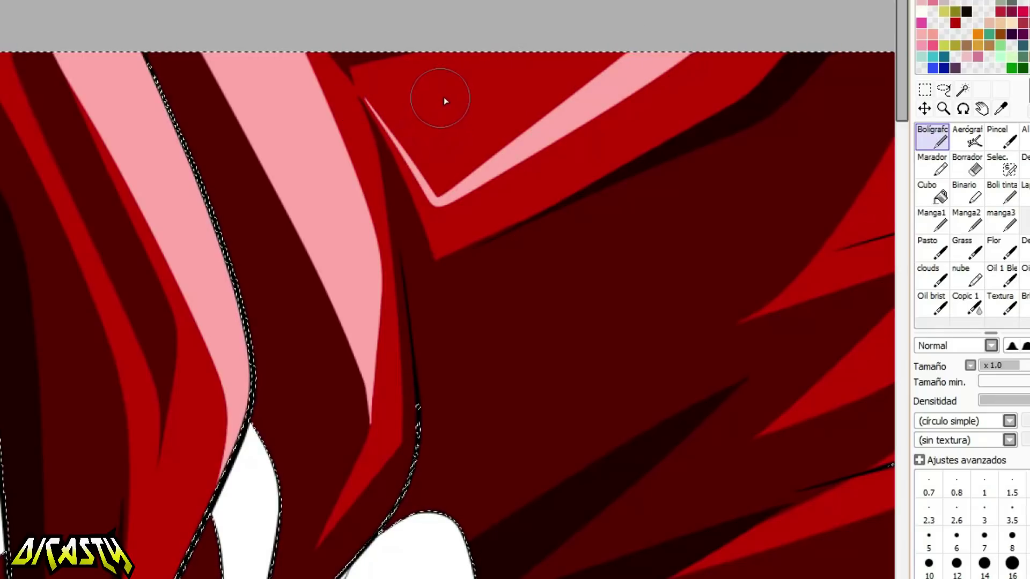
{"action": "key", "text": "ctrl+z"}
{"action": "left_click_drag", "start_coordinate": [362, 99], "coordinate": [719, 34]}
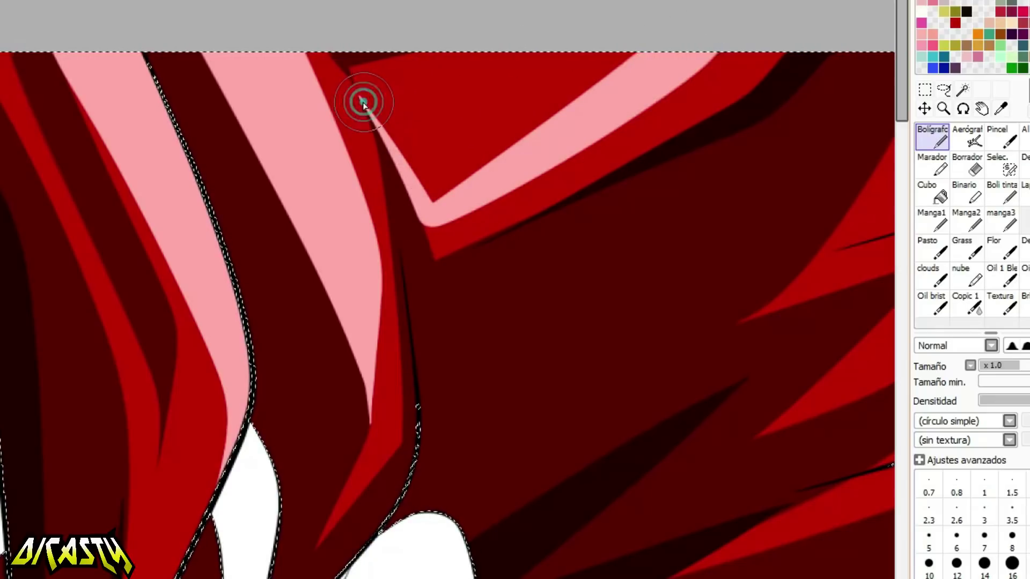
{"action": "left_click_drag", "start_coordinate": [362, 102], "coordinate": [634, 87]}
{"action": "left_click", "coordinate": [932, 192]}
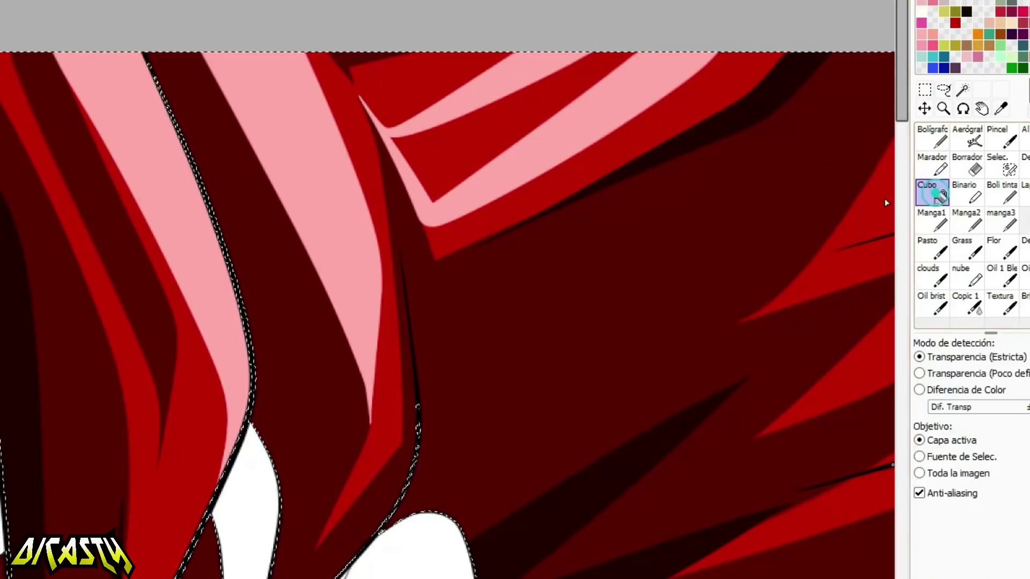
{"action": "left_click", "coordinate": [528, 108]}
{"action": "left_click", "coordinate": [921, 135]}
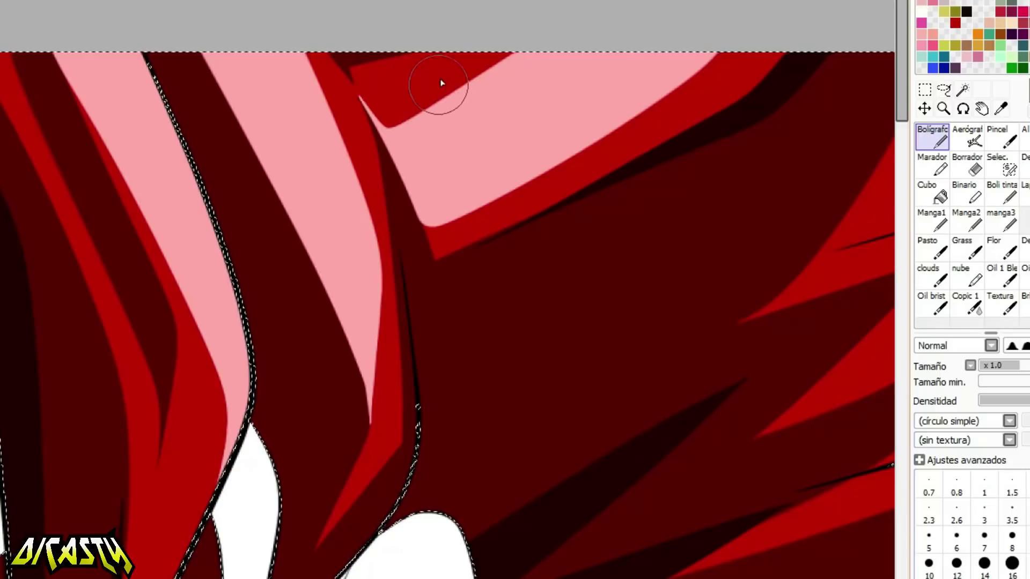
Trim the lower edge of the angular highlight with the base red and pick the highlight pink again.
{"action": "key", "text": "ctrl+z"}
{"action": "mouse_move", "coordinate": [428, 226]}
{"action": "left_mouse_down"}
{"action": "mouse_move", "coordinate": [696, 22]}
{"action": "mouse_move", "coordinate": [690, 76]}
{"action": "left_mouse_up"}
{"action": "left_click", "coordinate": [513, 131], "text": "alt"}
{"action": "left_click", "coordinate": [506, 197], "text": "alt"}
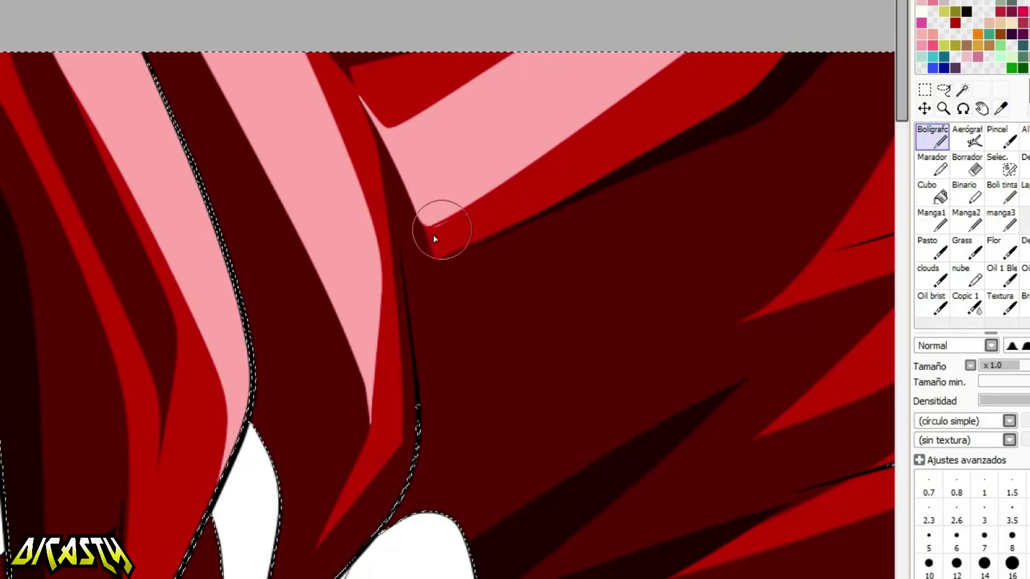
{"action": "left_click", "coordinate": [472, 133], "text": "alt"}
{"action": "scroll", "coordinate": [418, 84], "scroll_direction": "down", "scroll_amount": 6}
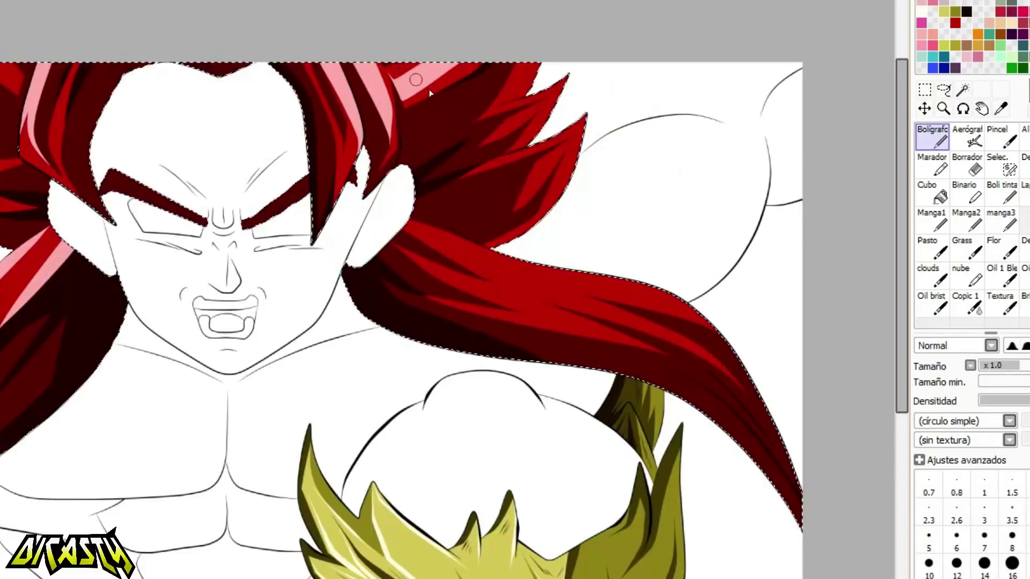
Paint light pink highlights along the outer edges and tips of the right-hand hair spikes.
{"action": "scroll", "coordinate": [488, 116], "scroll_direction": "up", "scroll_amount": 5}
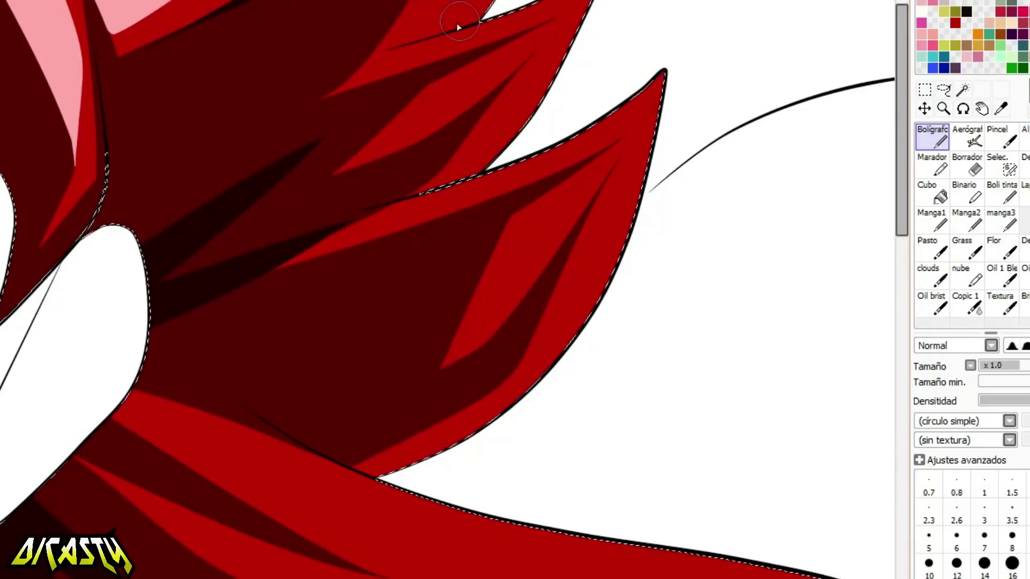
{"action": "left_click_drag", "start_coordinate": [423, 37], "coordinate": [501, 10]}
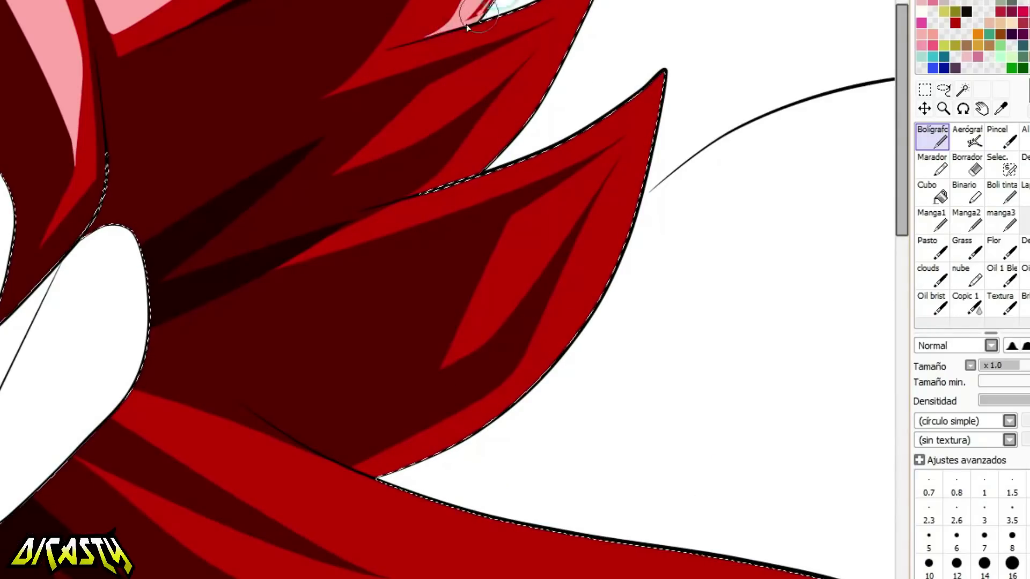
{"action": "mouse_move", "coordinate": [455, 184]}
{"action": "left_mouse_down"}
{"action": "mouse_move", "coordinate": [570, 46]}
{"action": "mouse_move", "coordinate": [593, 1]}
{"action": "left_mouse_up"}
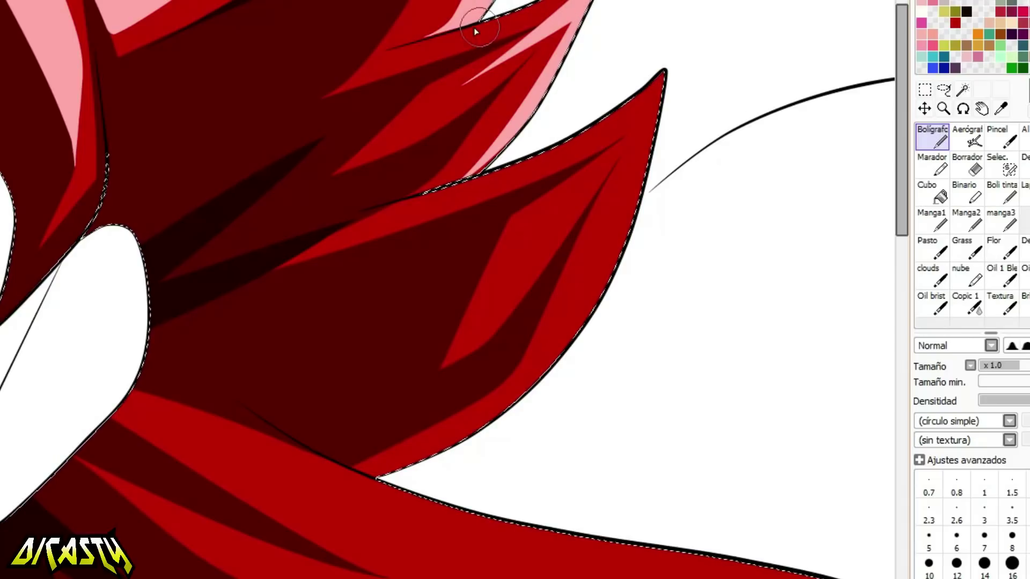
{"action": "left_click_drag", "start_coordinate": [427, 192], "coordinate": [664, 81]}
{"action": "left_click_drag", "start_coordinate": [469, 452], "coordinate": [649, 172]}
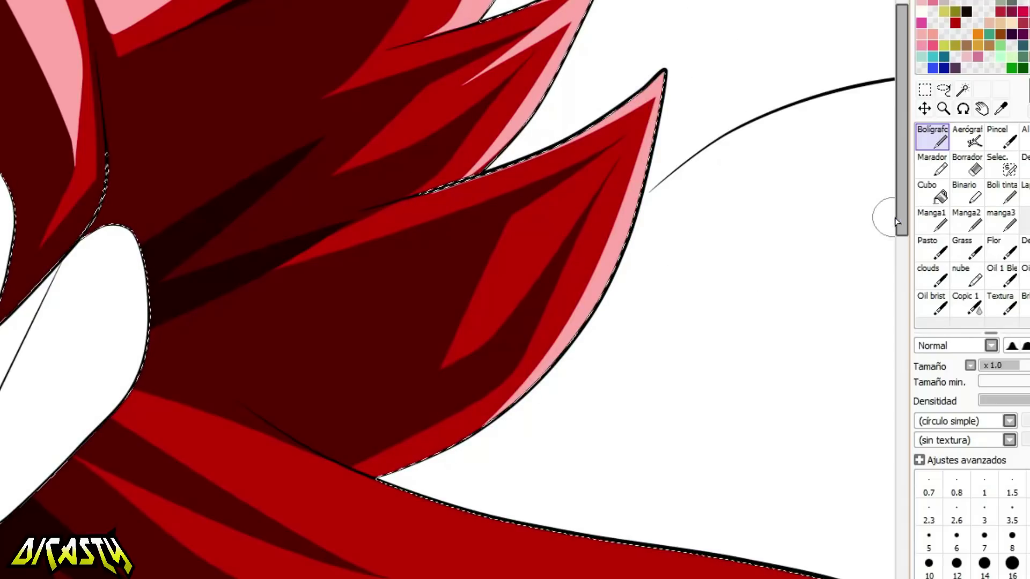
Paint a light pink highlight along the outer edge of the long lock falling over the right shoulder.
{"action": "scroll", "coordinate": [789, 177], "scroll_direction": "down", "scroll_amount": 3}
{"action": "scroll", "coordinate": [216, 231], "scroll_direction": "down", "scroll_amount": 3}
{"action": "scroll", "coordinate": [413, 241], "scroll_direction": "up", "scroll_amount": 2}
{"action": "left_click_drag", "start_coordinate": [774, 493], "coordinate": [451, 553]}
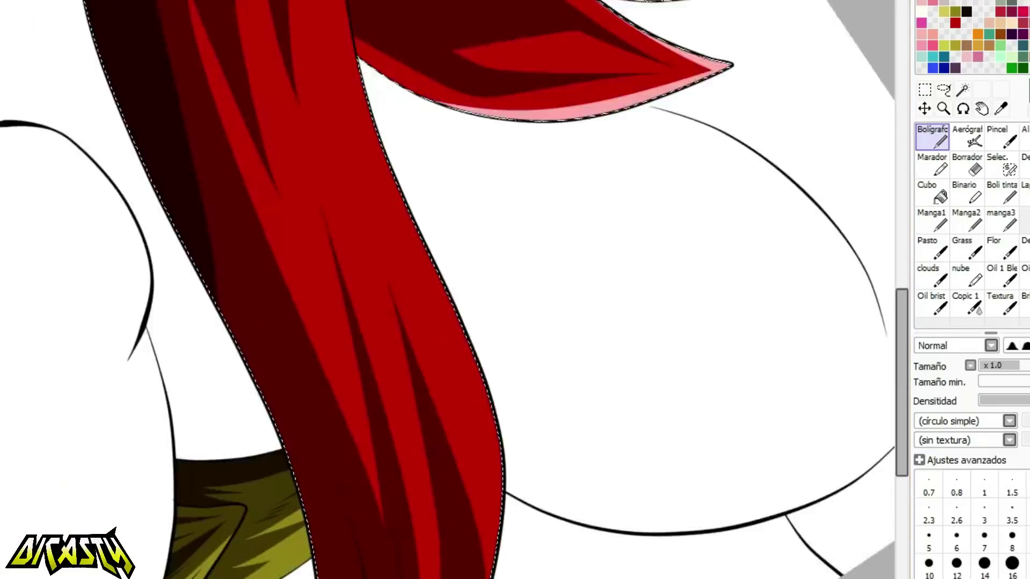
{"action": "scroll", "coordinate": [481, 63], "scroll_direction": "up", "scroll_amount": 1}
{"action": "left_click_drag", "start_coordinate": [400, 48], "coordinate": [460, 547]}
{"action": "mouse_move", "coordinate": [394, 107]}
{"action": "left_mouse_down"}
{"action": "mouse_move", "coordinate": [405, 387]}
{"action": "mouse_move", "coordinate": [431, 574]}
{"action": "mouse_move", "coordinate": [359, 182]}
{"action": "mouse_move", "coordinate": [432, 562]}
{"action": "left_mouse_up"}
{"action": "key", "text": "ctrl+z"}
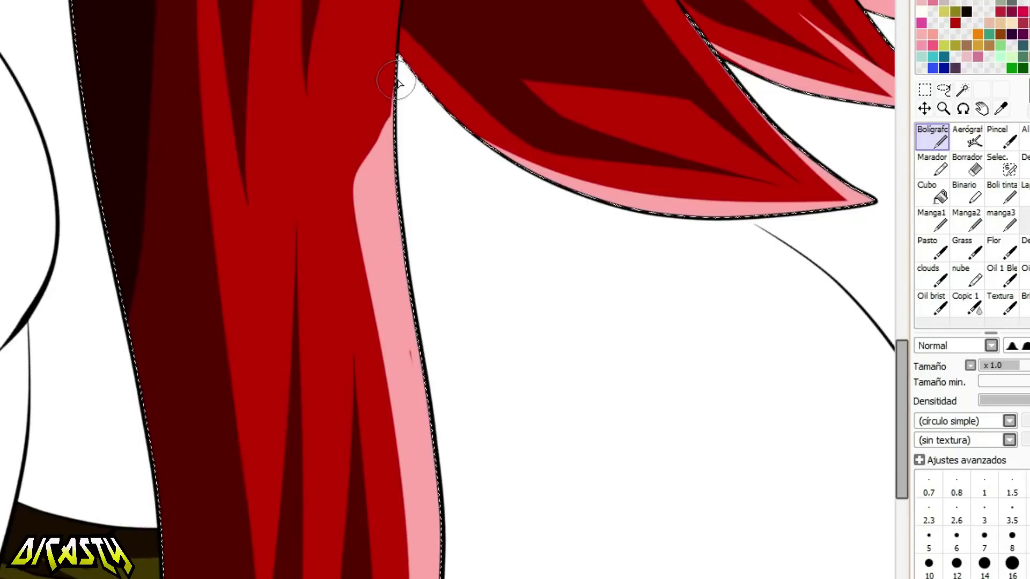
Reshape the upper end and inner edge of the long right lock's pink highlight into a clean slanted point.
{"action": "left_click_drag", "start_coordinate": [392, 89], "coordinate": [352, 134]}
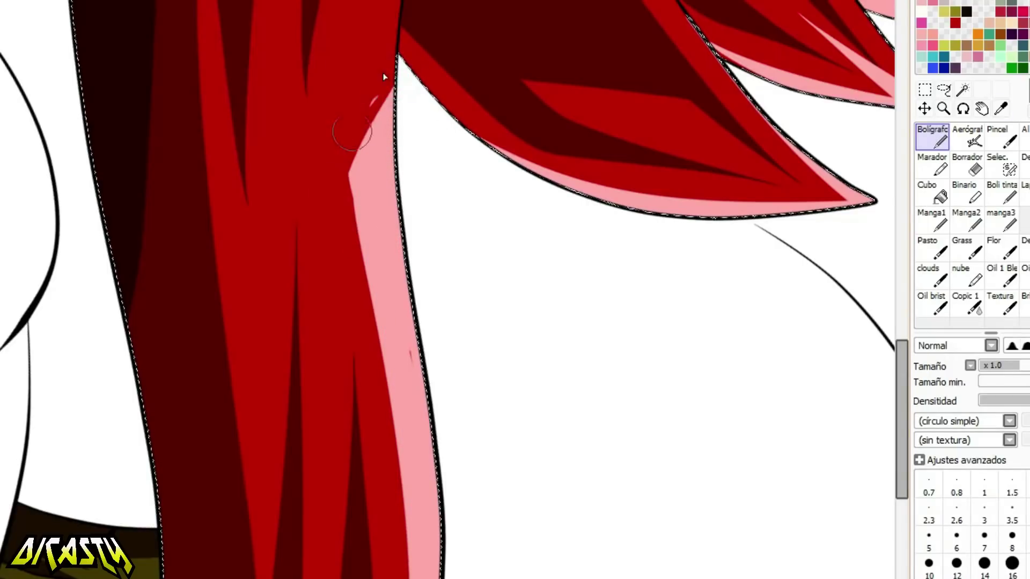
{"action": "left_click_drag", "start_coordinate": [385, 387], "coordinate": [348, 163]}
{"action": "right_click", "coordinate": [377, 241]}
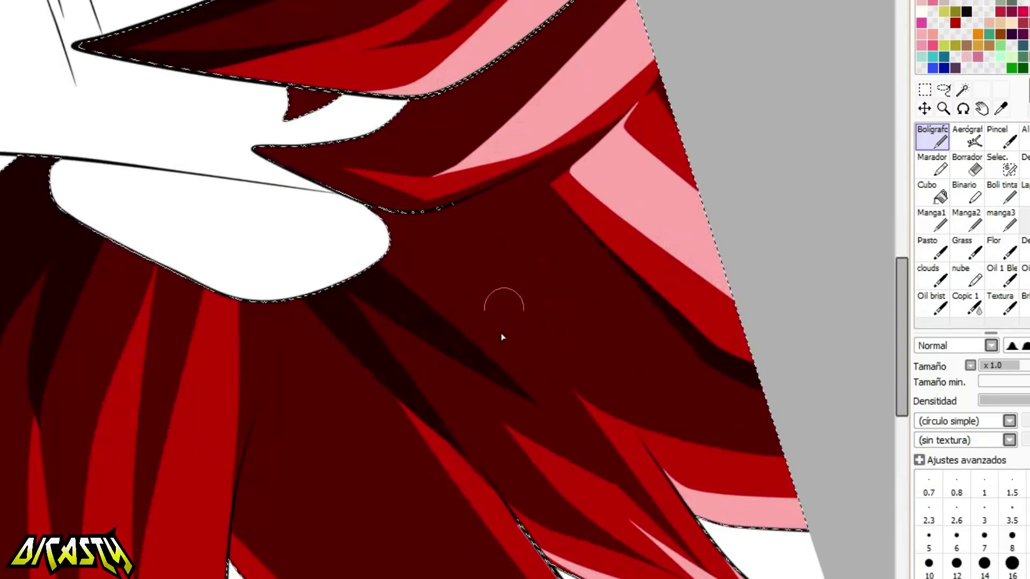
Draw thin dark strand lines across the lower left hair spike.
{"action": "key", "text": "Home"}
{"action": "scroll", "coordinate": [542, 120], "scroll_direction": "down", "scroll_amount": 8}
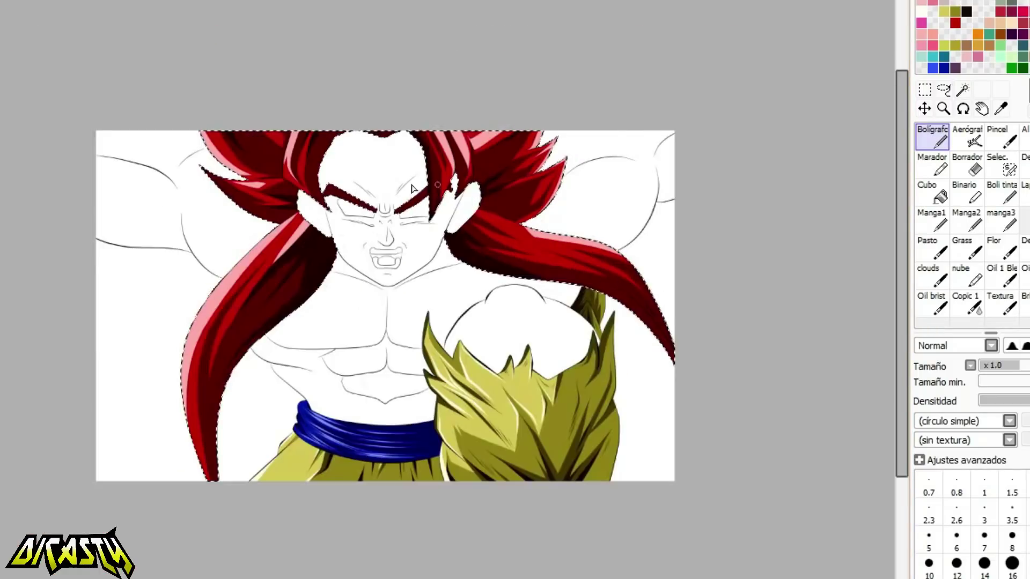
{"action": "scroll", "coordinate": [257, 165], "scroll_direction": "up", "scroll_amount": 5}
{"action": "scroll", "coordinate": [246, 156], "scroll_direction": "up", "scroll_amount": 2}
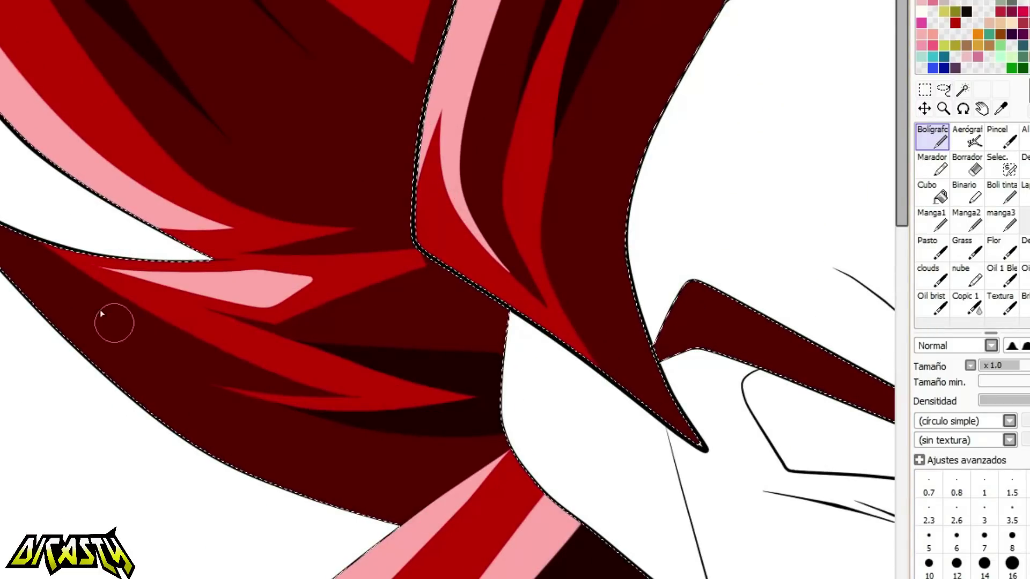
{"action": "left_click_drag", "start_coordinate": [318, 329], "coordinate": [504, 328]}
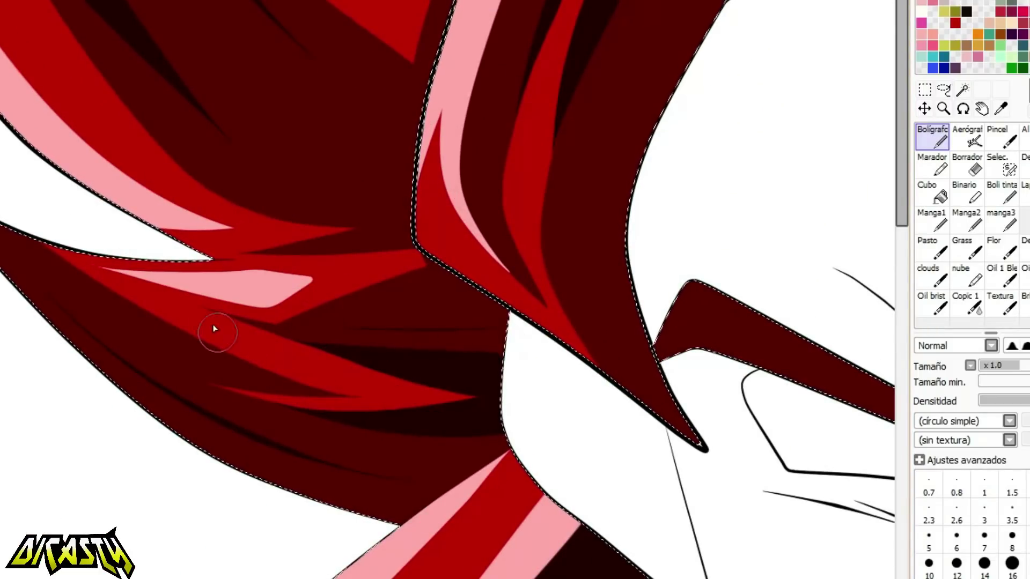
{"action": "left_click_drag", "start_coordinate": [214, 323], "coordinate": [476, 397]}
Draw thin dark strand lines through the upper left hair and the left front bangs.
{"action": "left_click_drag", "start_coordinate": [152, 1], "coordinate": [307, 140]}
{"action": "left_click_drag", "start_coordinate": [233, 42], "coordinate": [366, 135]}
{"action": "left_click_drag", "start_coordinate": [293, 1], "coordinate": [341, 33]}
{"action": "left_click_drag", "start_coordinate": [500, 22], "coordinate": [485, 161]}
{"action": "left_click_drag", "start_coordinate": [668, 31], "coordinate": [612, 338]}
{"action": "left_click_drag", "start_coordinate": [633, 4], "coordinate": [568, 246]}
Draw thin dark strand lines on the right front bangs and the upper right hair spikes.
{"action": "scroll", "coordinate": [511, 11], "scroll_direction": "down", "scroll_amount": 2}
{"action": "scroll", "coordinate": [487, 188], "scroll_direction": "down", "scroll_amount": 3}
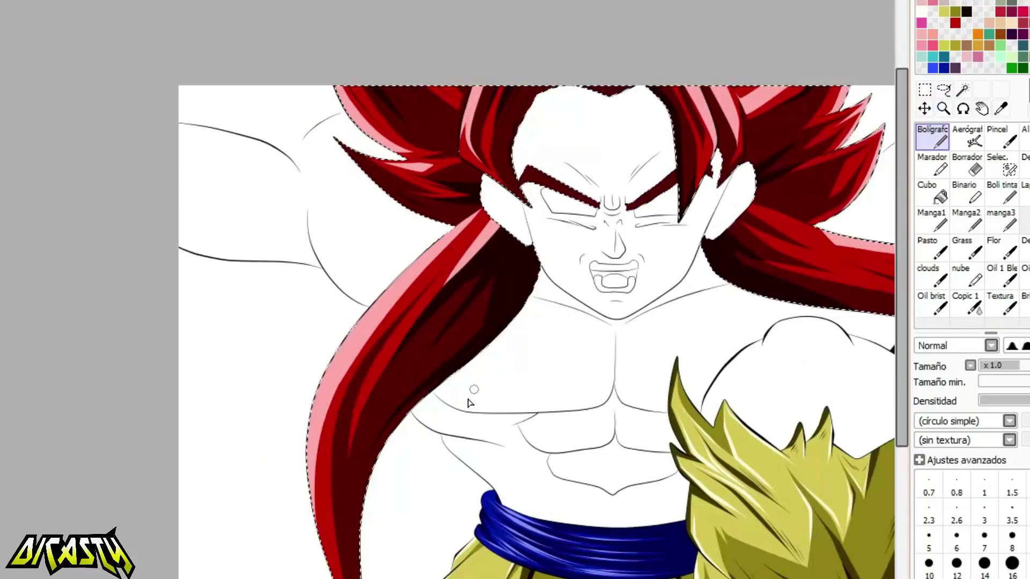
{"action": "scroll", "coordinate": [423, 460], "scroll_direction": "up", "scroll_amount": 5}
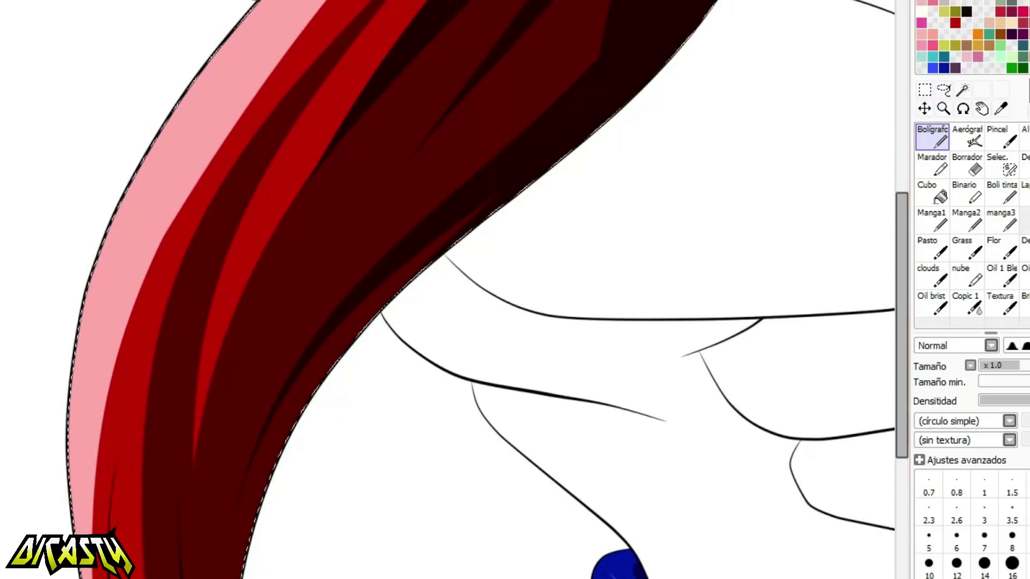
{"action": "scroll", "coordinate": [329, 402], "scroll_direction": "down", "scroll_amount": 4}
{"action": "scroll", "coordinate": [652, 398], "scroll_direction": "up", "scroll_amount": 3}
{"action": "scroll", "coordinate": [305, 267], "scroll_direction": "down", "scroll_amount": 2}
{"action": "scroll", "coordinate": [319, 146], "scroll_direction": "up", "scroll_amount": 3}
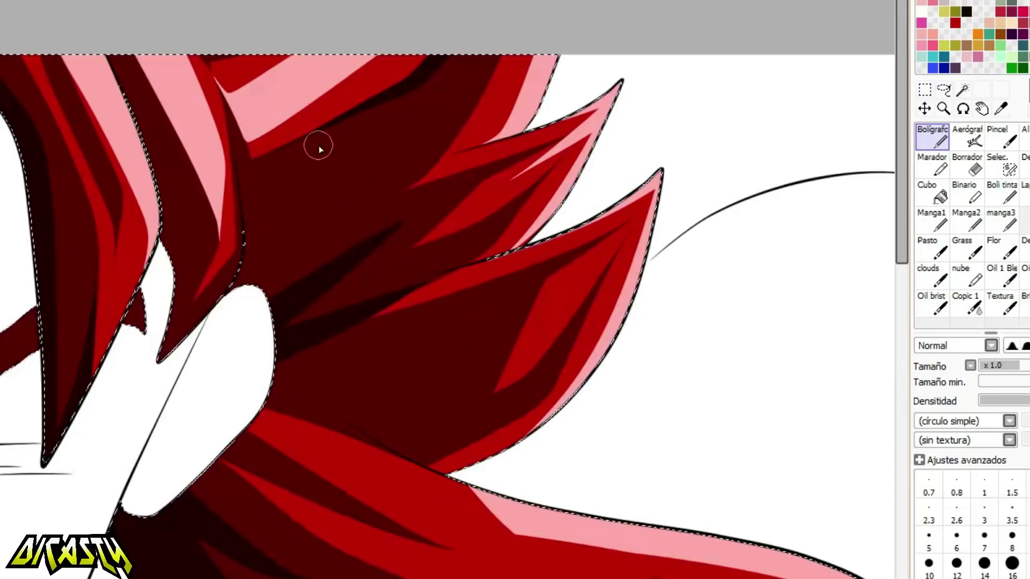
{"action": "right_click", "coordinate": [88, 184]}
{"action": "left_click_drag", "start_coordinate": [28, 92], "coordinate": [62, 152]}
{"action": "right_click", "coordinate": [96, 195]}
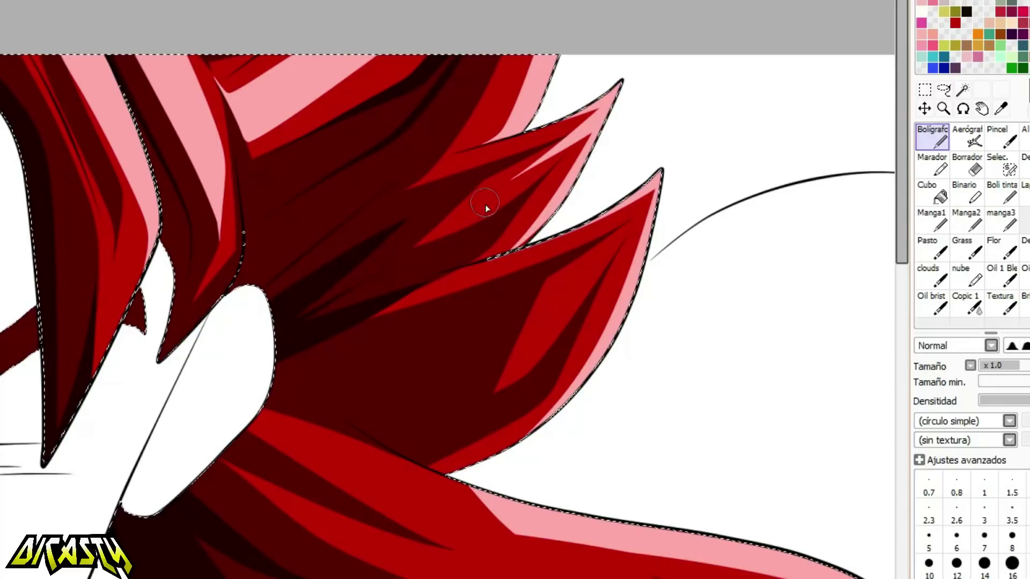
Draw thin dark strand lines fanning from the ear across the lower right spike, undoing the last stroke.
{"action": "left_click_drag", "start_coordinate": [500, 299], "coordinate": [264, 398]}
{"action": "left_click_drag", "start_coordinate": [457, 410], "coordinate": [223, 412]}
{"action": "key", "text": "ctrl+z"}
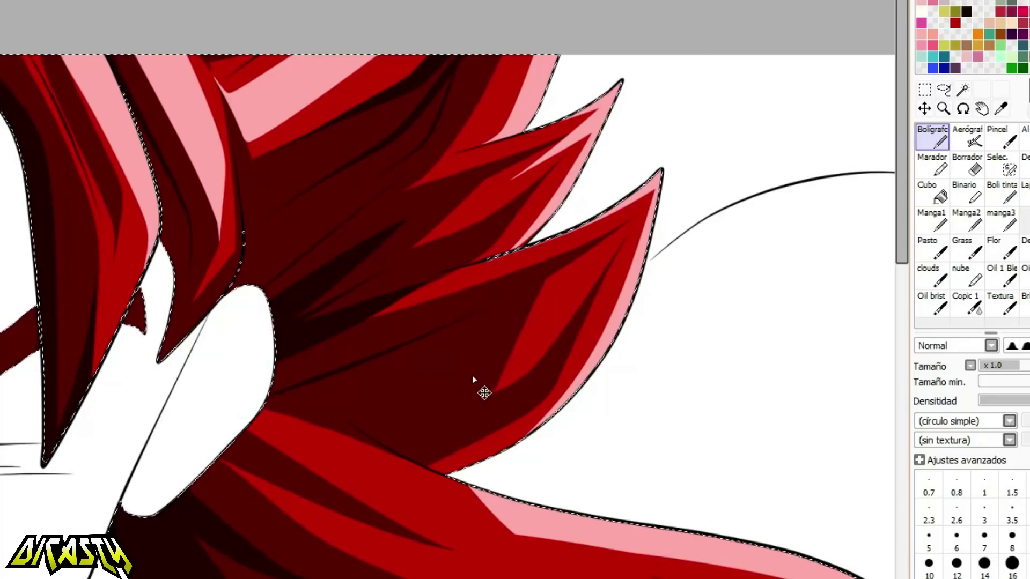
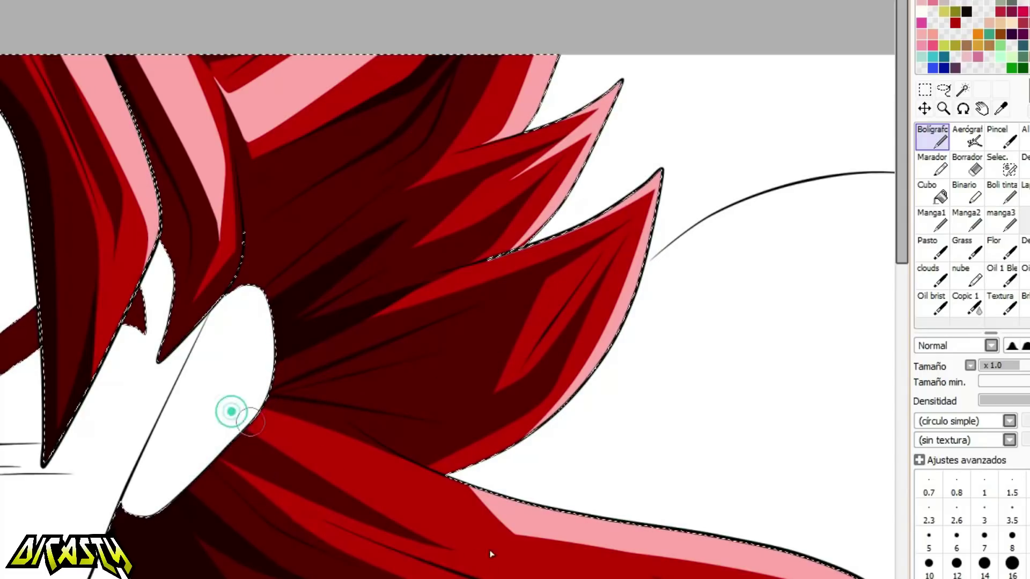
Draw long thin dark strand lines following the flow of the long lock over the right shoulder.
{"action": "scroll", "coordinate": [344, 54], "scroll_direction": "down", "scroll_amount": 1}
{"action": "scroll", "coordinate": [230, 69], "scroll_direction": "down", "scroll_amount": 2}
{"action": "scroll", "coordinate": [315, 180], "scroll_direction": "up", "scroll_amount": 4}
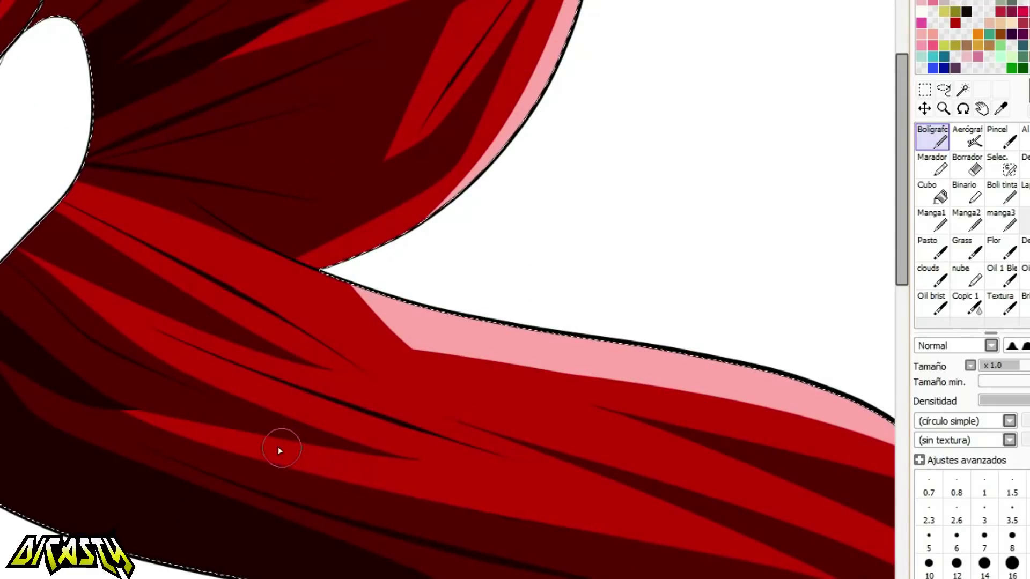
{"action": "scroll", "coordinate": [639, 230], "scroll_direction": "down", "scroll_amount": 3}
{"action": "scroll", "coordinate": [736, 275], "scroll_direction": "up", "scroll_amount": 4}
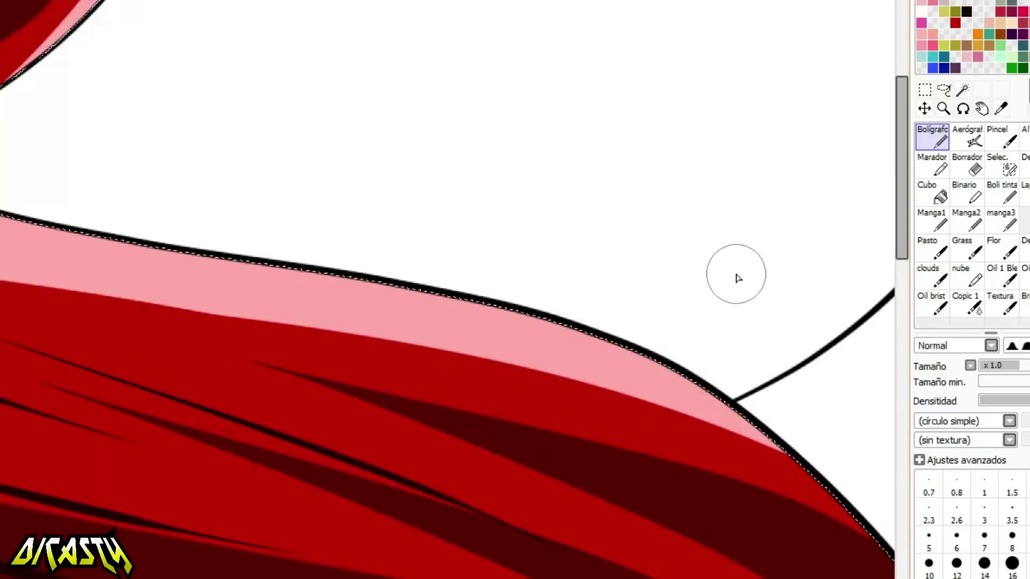
{"action": "scroll", "coordinate": [228, 211], "scroll_direction": "down", "scroll_amount": 8}
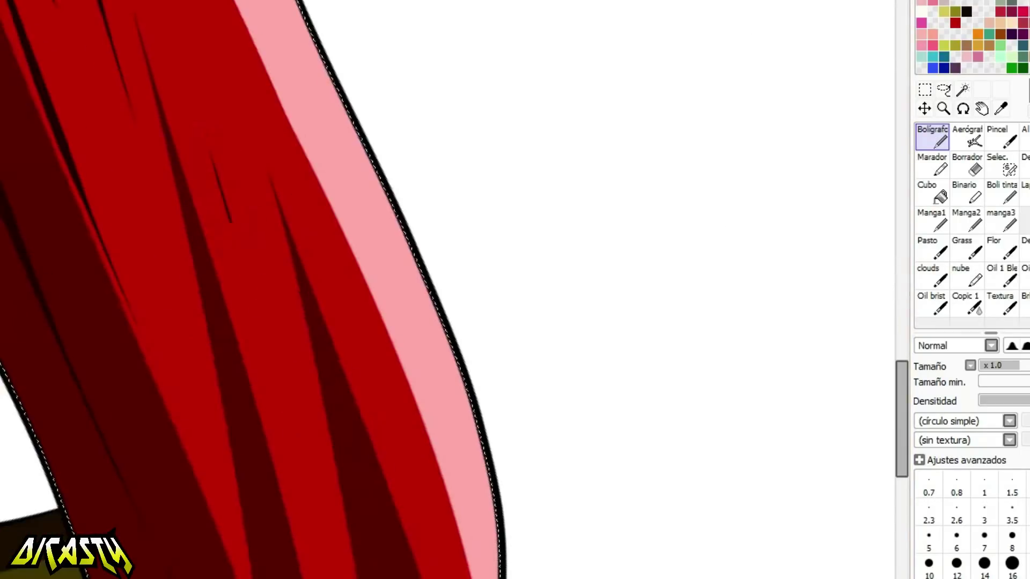
{"action": "scroll", "coordinate": [433, 266], "scroll_direction": "down", "scroll_amount": 2}
{"action": "scroll", "coordinate": [432, 267], "scroll_direction": "down", "scroll_amount": 3}
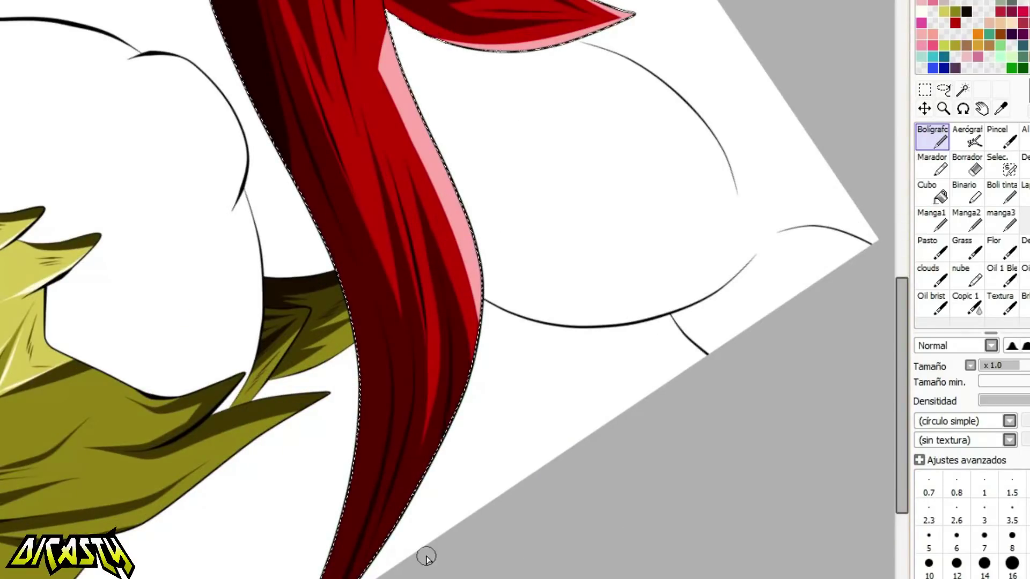
Fill the white gap in the lower left spike's tip with its dark red, using brush size 3.5.
{"action": "key", "text": "Home"}
{"action": "scroll", "coordinate": [476, 65], "scroll_direction": "down", "scroll_amount": 4}
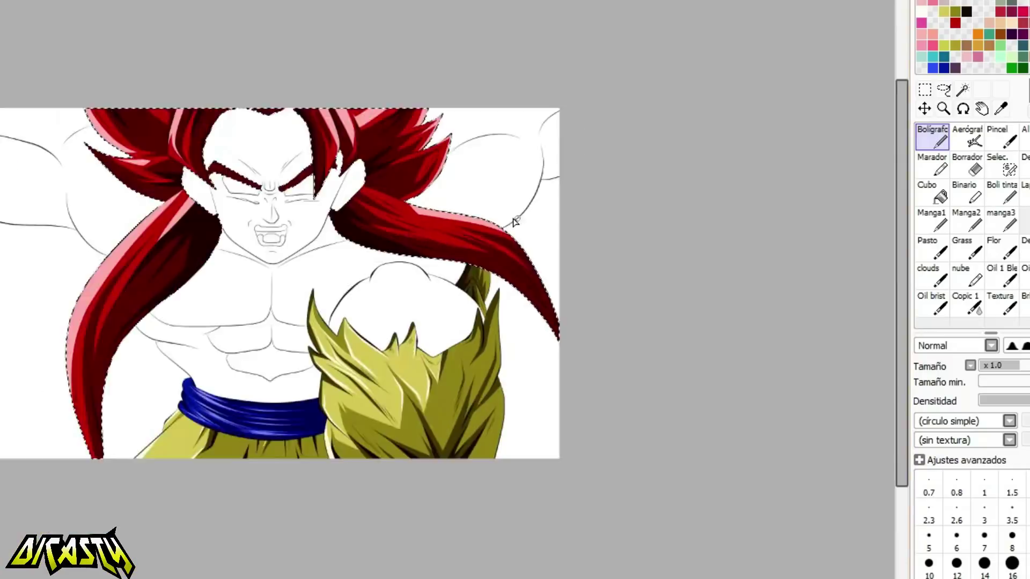
{"action": "scroll", "coordinate": [514, 222], "scroll_direction": "up", "scroll_amount": 2}
{"action": "scroll", "coordinate": [322, 119], "scroll_direction": "up", "scroll_amount": 4}
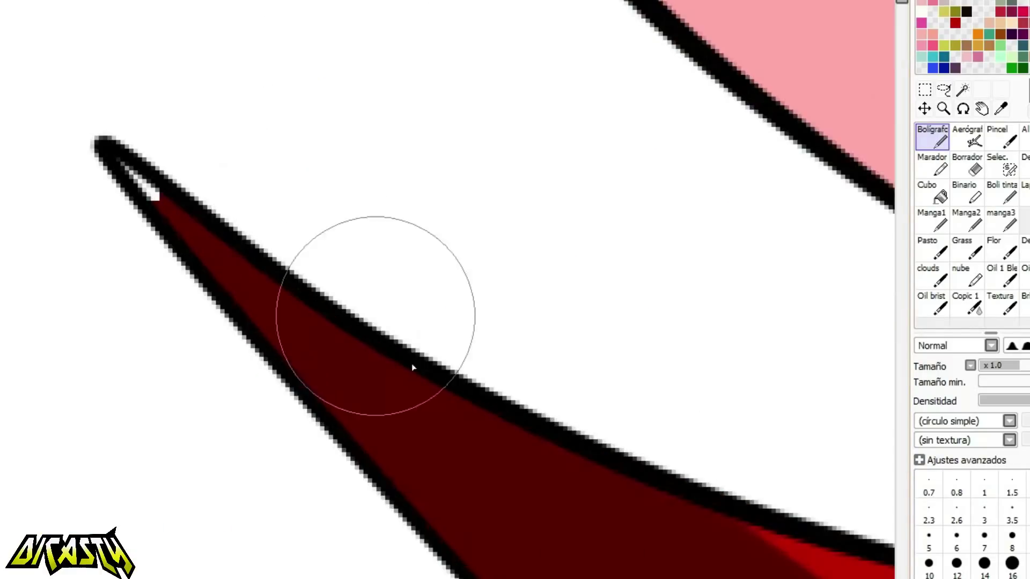
{"action": "scroll", "coordinate": [189, 217], "scroll_direction": "up", "scroll_amount": 2}
{"action": "right_click", "coordinate": [160, 202]}
{"action": "mouse_move", "coordinate": [128, 170]}
{"action": "left_mouse_down"}
{"action": "mouse_move", "coordinate": [92, 145]}
{"action": "mouse_move", "coordinate": [128, 164]}
{"action": "left_mouse_up"}
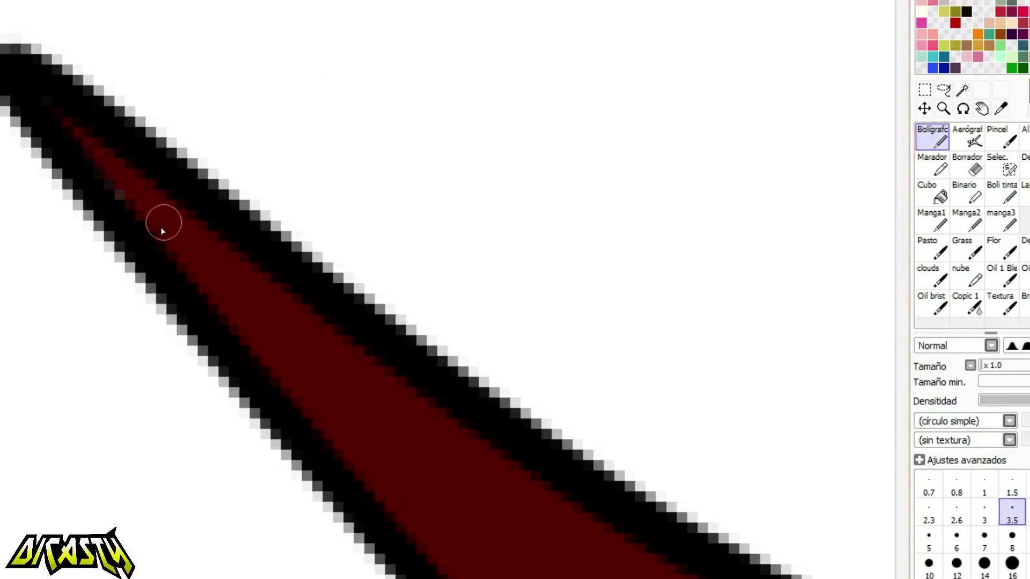
Fill the white gap in the tip of the left front lock beside the eyebrow with dark red.
{"action": "scroll", "coordinate": [147, 237], "scroll_direction": "down", "scroll_amount": 6}
{"action": "scroll", "coordinate": [603, 334], "scroll_direction": "up", "scroll_amount": 5}
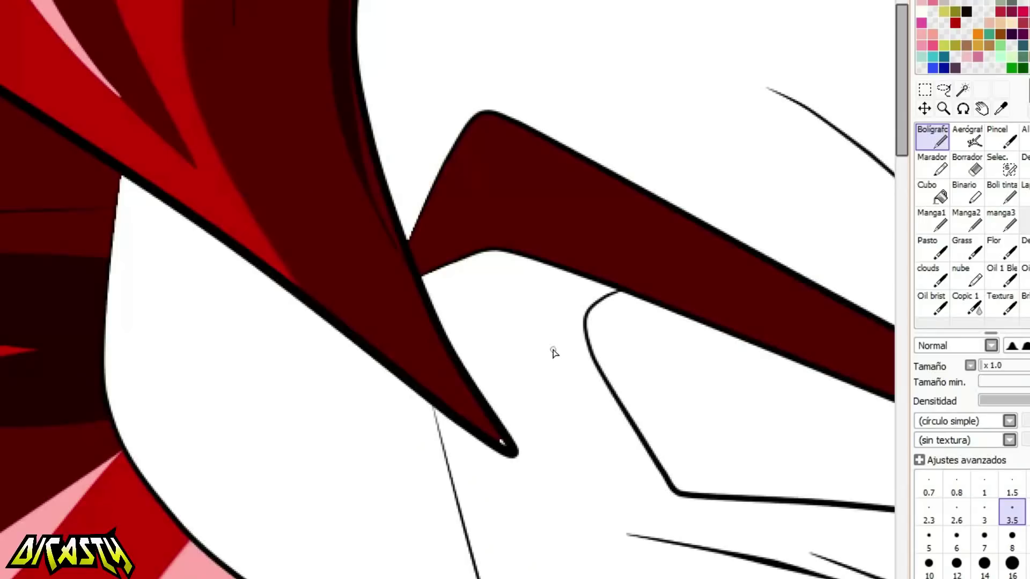
{"action": "scroll", "coordinate": [276, 329], "scroll_direction": "down", "scroll_amount": 6}
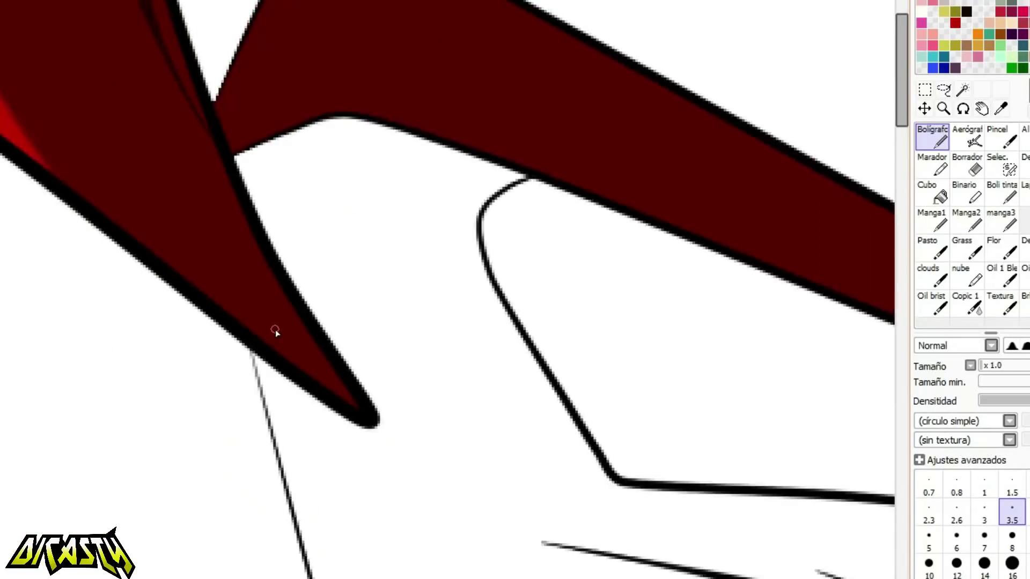
{"action": "scroll", "coordinate": [309, 24], "scroll_direction": "up", "scroll_amount": 8}
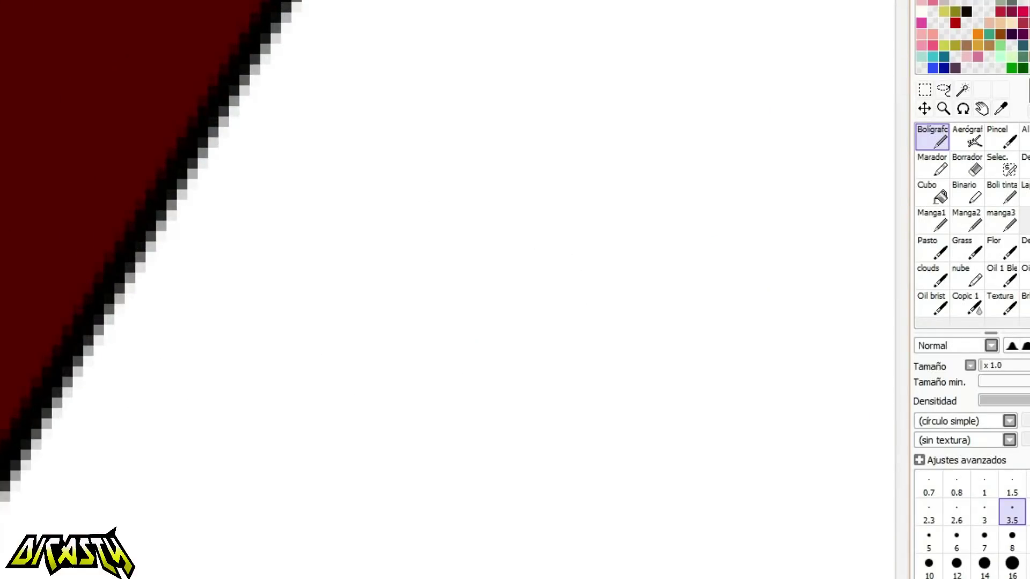
{"action": "scroll", "coordinate": [156, 131], "scroll_direction": "down", "scroll_amount": 5}
{"action": "scroll", "coordinate": [424, 186], "scroll_direction": "up", "scroll_amount": 3}
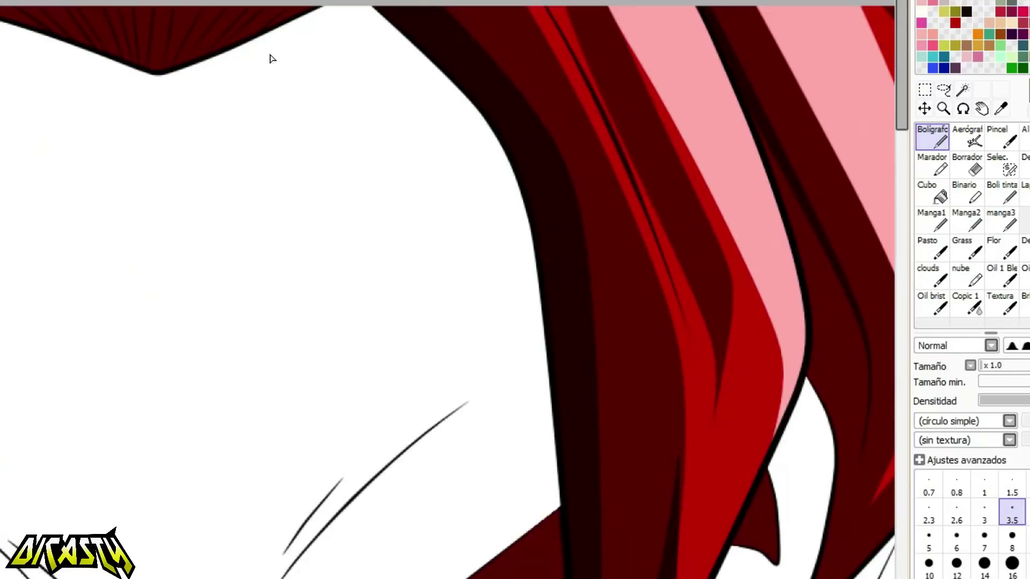
Touch up the uncoloured gaps at the tips of the right front locks with the adjoining dark red.
{"action": "scroll", "coordinate": [272, 58], "scroll_direction": "down", "scroll_amount": 3}
{"action": "scroll", "coordinate": [370, 359], "scroll_direction": "up", "scroll_amount": 4}
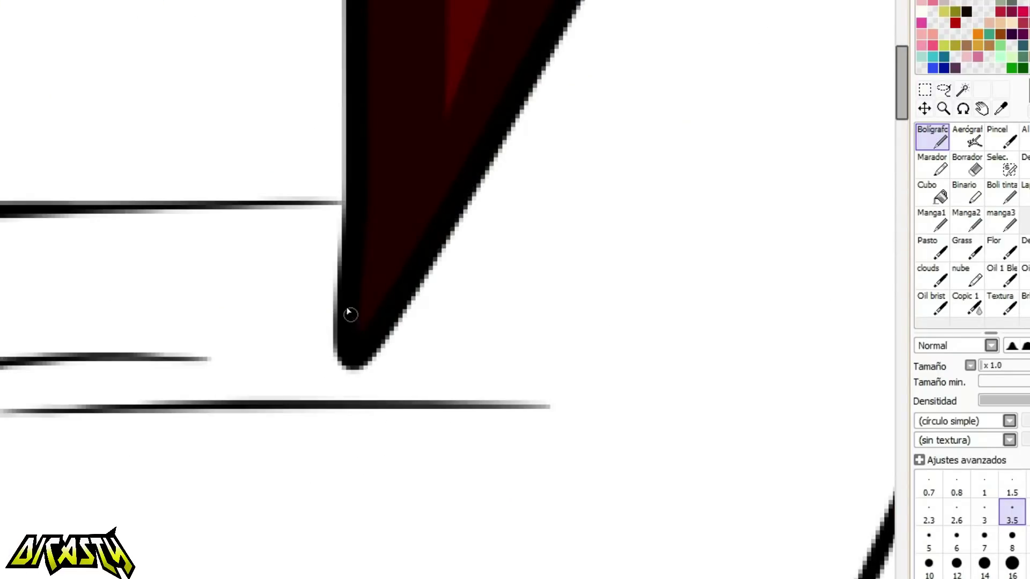
{"action": "scroll", "coordinate": [348, 313], "scroll_direction": "down", "scroll_amount": 4}
{"action": "scroll", "coordinate": [321, 169], "scroll_direction": "up", "scroll_amount": 5}
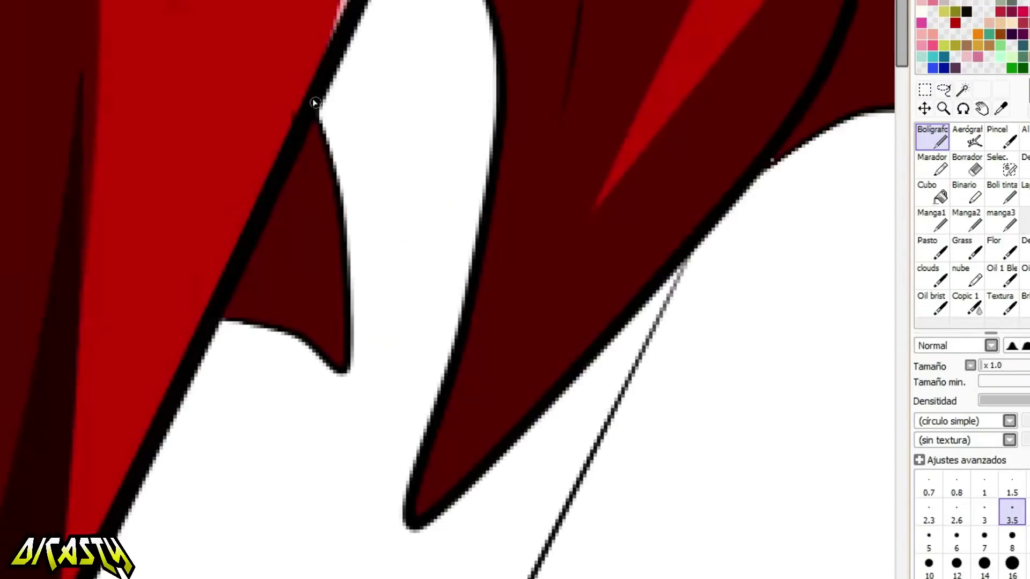
{"action": "scroll", "coordinate": [306, 101], "scroll_direction": "up", "scroll_amount": 1}
Touch up the uncoloured gaps at the tips and junctions of the pink-edged right hair spikes.
{"action": "scroll", "coordinate": [236, 272], "scroll_direction": "down", "scroll_amount": 4}
{"action": "scroll", "coordinate": [448, 219], "scroll_direction": "up", "scroll_amount": 4}
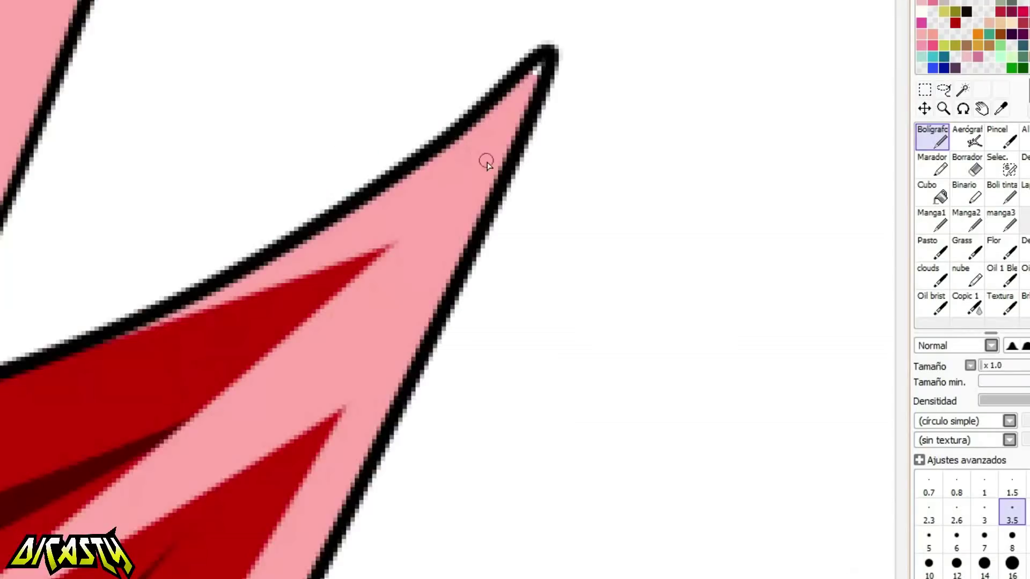
{"action": "scroll", "coordinate": [519, 99], "scroll_direction": "down", "scroll_amount": 3}
{"action": "scroll", "coordinate": [350, 142], "scroll_direction": "up", "scroll_amount": 5}
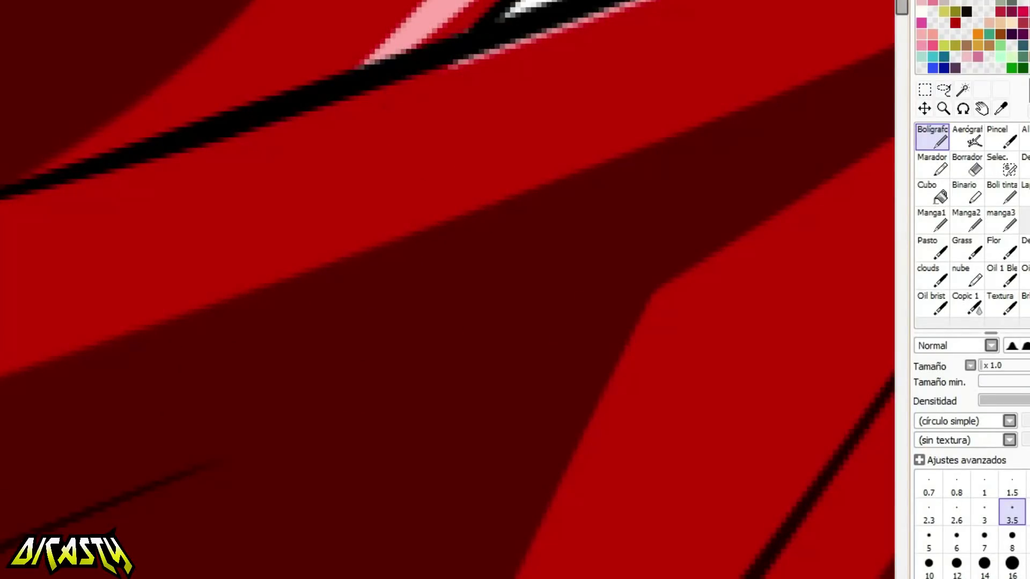
{"action": "scroll", "coordinate": [429, 161], "scroll_direction": "up", "scroll_amount": 2}
Set the brush size to 6 and retouch the right hair spikes with two diagonal strokes.
{"action": "left_click", "coordinate": [957, 540]}
{"action": "scroll", "coordinate": [264, 447], "scroll_direction": "down", "scroll_amount": 4}
{"action": "scroll", "coordinate": [375, 221], "scroll_direction": "up", "scroll_amount": 3}
{"action": "mouse_move", "coordinate": [569, 35]}
{"action": "left_mouse_down"}
{"action": "mouse_move", "coordinate": [380, 263]}
{"action": "mouse_move", "coordinate": [173, 448]}
{"action": "left_mouse_up"}
{"action": "left_click_drag", "start_coordinate": [504, 380], "coordinate": [333, 425]}
{"action": "scroll", "coordinate": [382, 276], "scroll_direction": "down", "scroll_amount": 4}
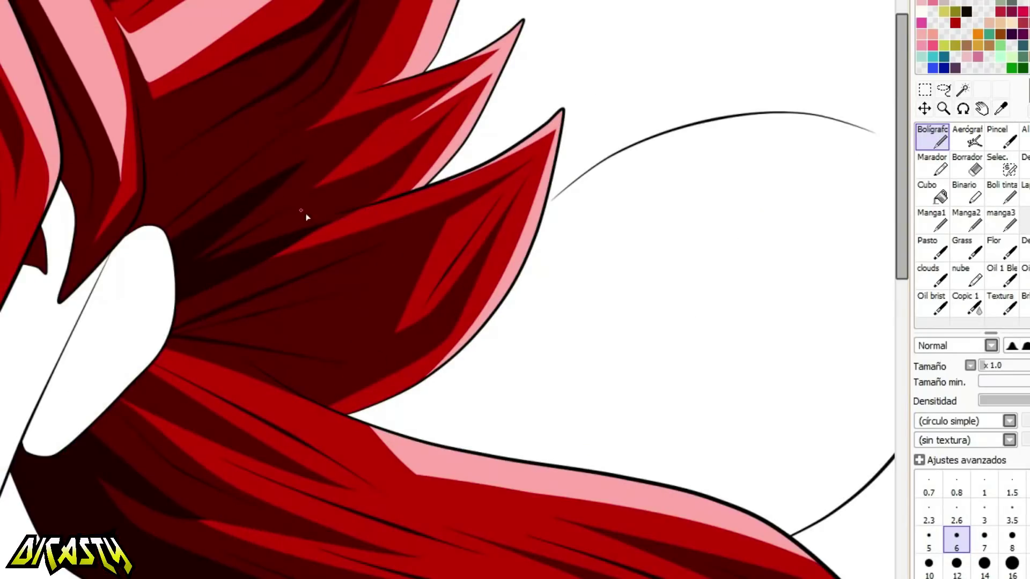
Select the inner mouth area between the upper teeth and the tongue with the Magic Wand.
{"action": "scroll", "coordinate": [306, 217], "scroll_direction": "down", "scroll_amount": 3}
{"action": "scroll", "coordinate": [164, 379], "scroll_direction": "up", "scroll_amount": 3}
{"action": "left_click", "coordinate": [963, 90]}
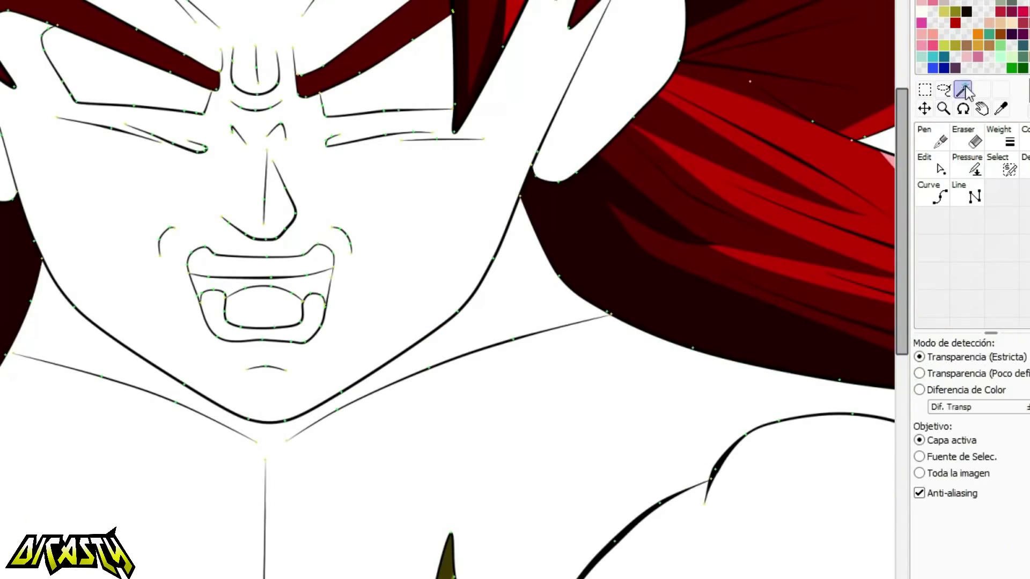
{"action": "scroll", "coordinate": [375, 299], "scroll_direction": "down", "scroll_amount": 3}
{"action": "scroll", "coordinate": [358, 301], "scroll_direction": "up", "scroll_amount": 4}
{"action": "left_click", "coordinate": [519, 203]}
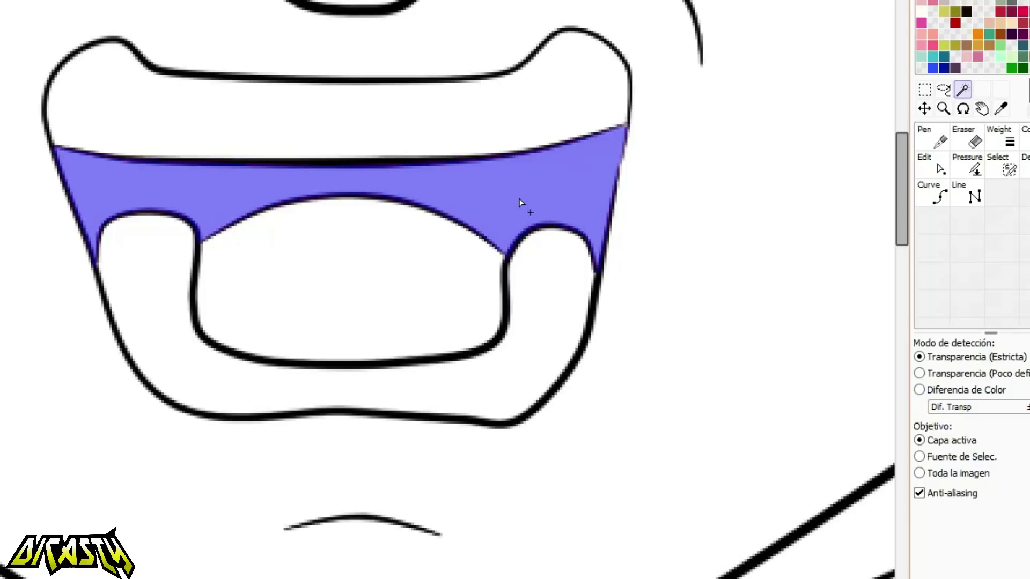
Fill the selected inner mouth area with very dark maroon and deselect it.
{"action": "left_click", "coordinate": [941, 194]}
{"action": "left_click", "coordinate": [572, 188]}
{"action": "left_click", "coordinate": [1025, 165]}
{"action": "left_click", "coordinate": [305, 182]}
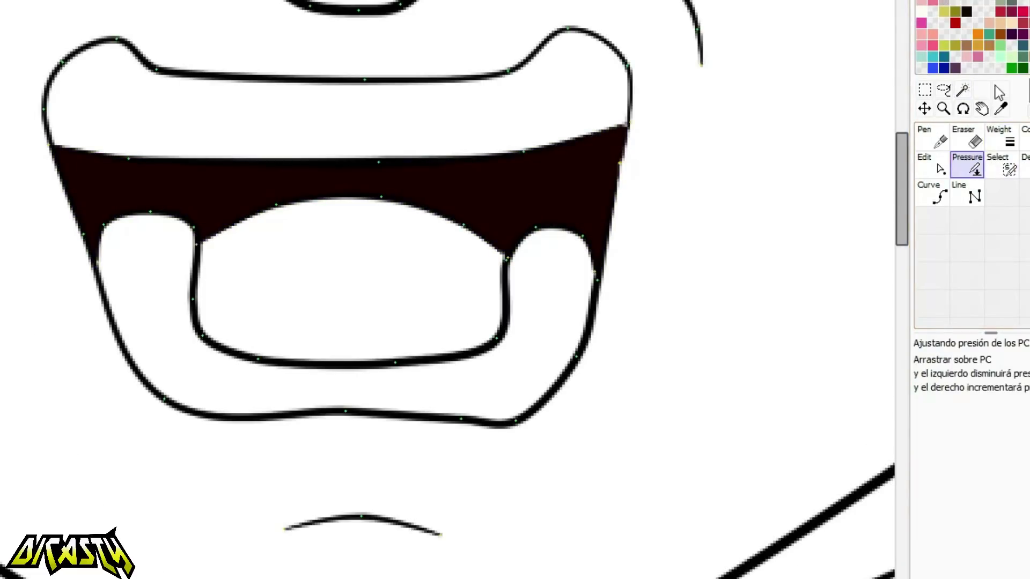
Select the upper and lower teeth with the Magic Wand, fill them with light grey and clear the selection.
{"action": "left_click", "coordinate": [963, 90]}
{"action": "left_click", "coordinate": [589, 87]}
{"action": "left_click", "coordinate": [566, 260]}
{"action": "left_click", "coordinate": [934, 195]}
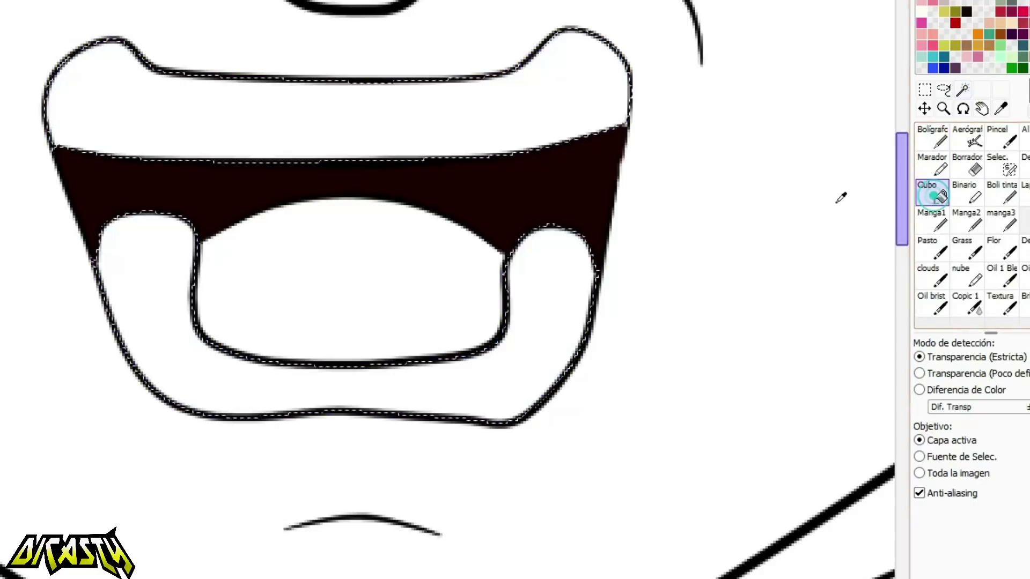
{"action": "left_click", "coordinate": [617, 100]}
{"action": "left_click", "coordinate": [535, 288]}
{"action": "key", "text": "ctrl+d"}
{"action": "left_click", "coordinate": [1025, 165]}
{"action": "left_click", "coordinate": [455, 257]}
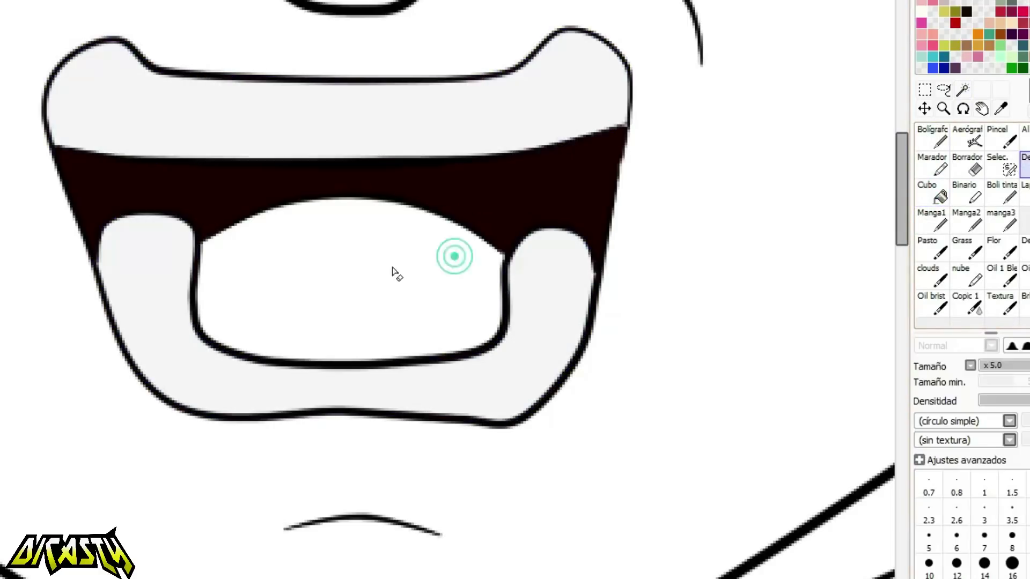
Select the tongue with the Magic Wand and fill it with pink.
{"action": "left_click", "coordinate": [963, 90]}
{"action": "left_click", "coordinate": [467, 239]}
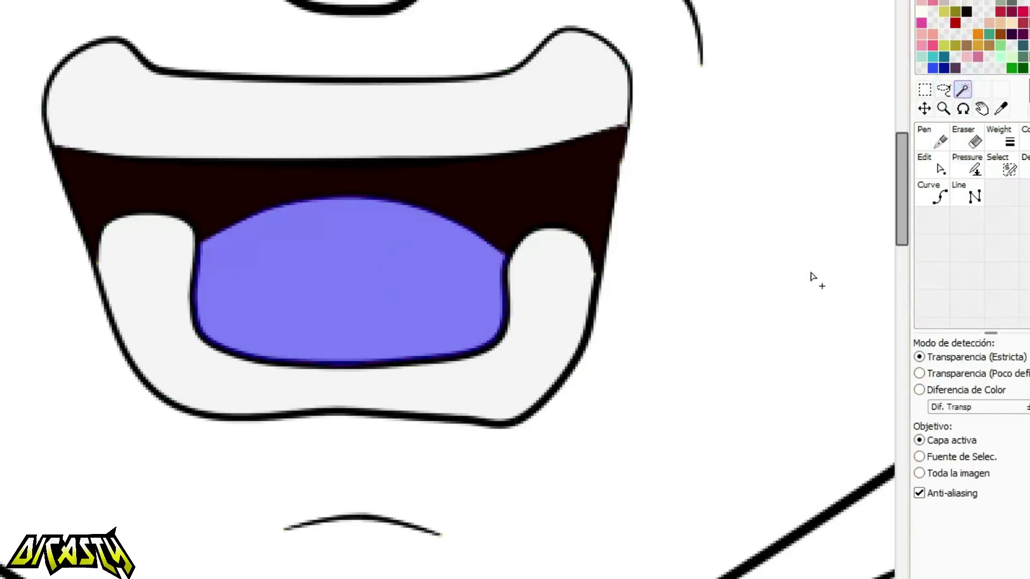
{"action": "left_click", "coordinate": [933, 196]}
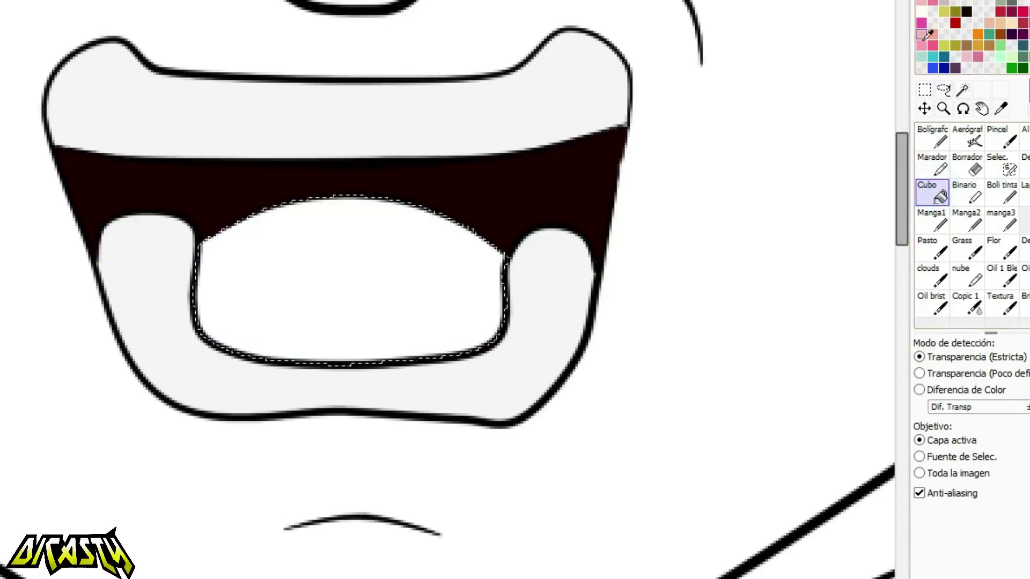
{"action": "left_click", "coordinate": [472, 261]}
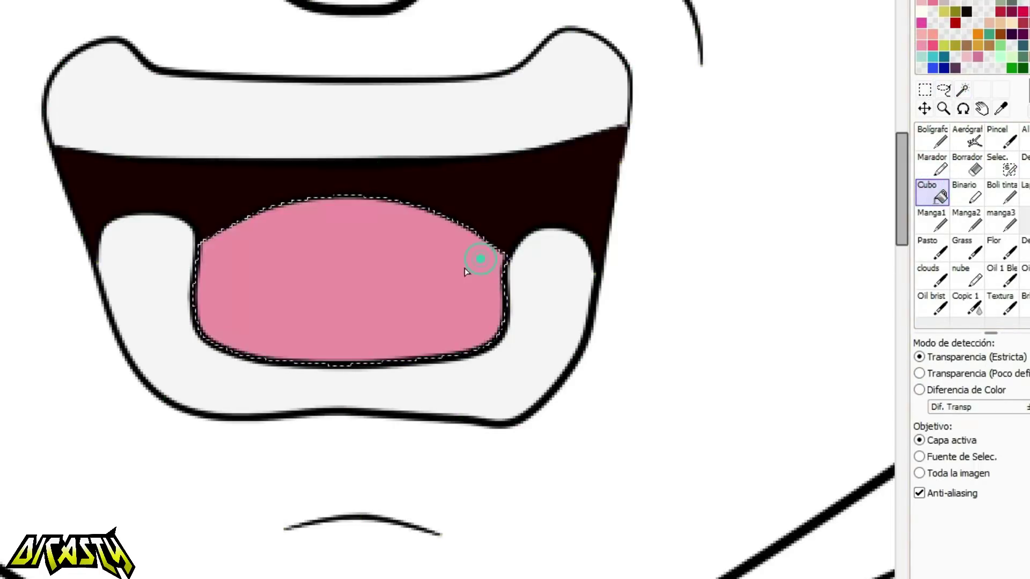
Shade the upper part of the tongue with a curved band of darker pink and deselect it.
{"action": "scroll", "coordinate": [191, 211], "scroll_direction": "up", "scroll_amount": 1}
{"action": "left_click", "coordinate": [933, 137]}
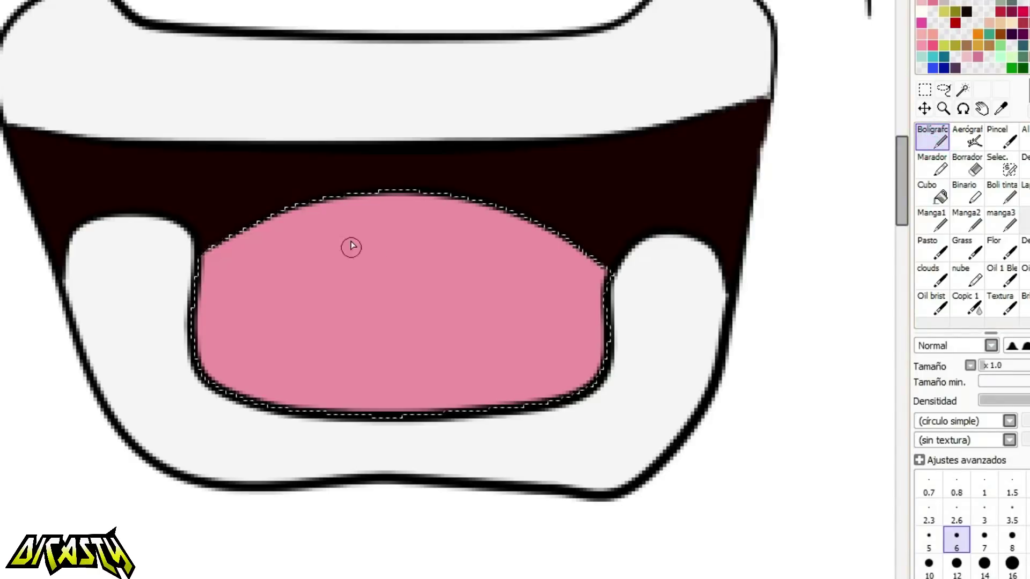
{"action": "mouse_move", "coordinate": [154, 345]}
{"action": "left_mouse_down"}
{"action": "mouse_move", "coordinate": [669, 365]}
{"action": "mouse_move", "coordinate": [129, 413]}
{"action": "left_mouse_up"}
{"action": "mouse_move", "coordinate": [649, 298]}
{"action": "left_mouse_down"}
{"action": "mouse_move", "coordinate": [276, 252]}
{"action": "mouse_move", "coordinate": [695, 349]}
{"action": "left_mouse_up"}
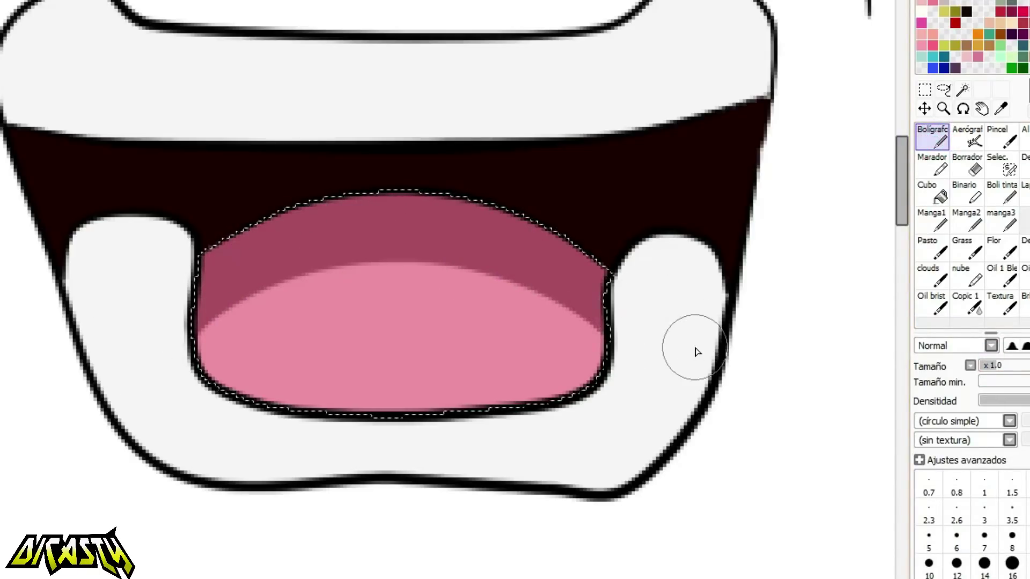
{"action": "scroll", "coordinate": [695, 349], "scroll_direction": "down", "scroll_amount": 2}
{"action": "left_click", "coordinate": [929, 273]}
{"action": "left_click", "coordinate": [1026, 165]}
{"action": "left_click", "coordinate": [556, 302]}
{"action": "scroll", "coordinate": [555, 301], "scroll_direction": "down", "scroll_amount": 10}
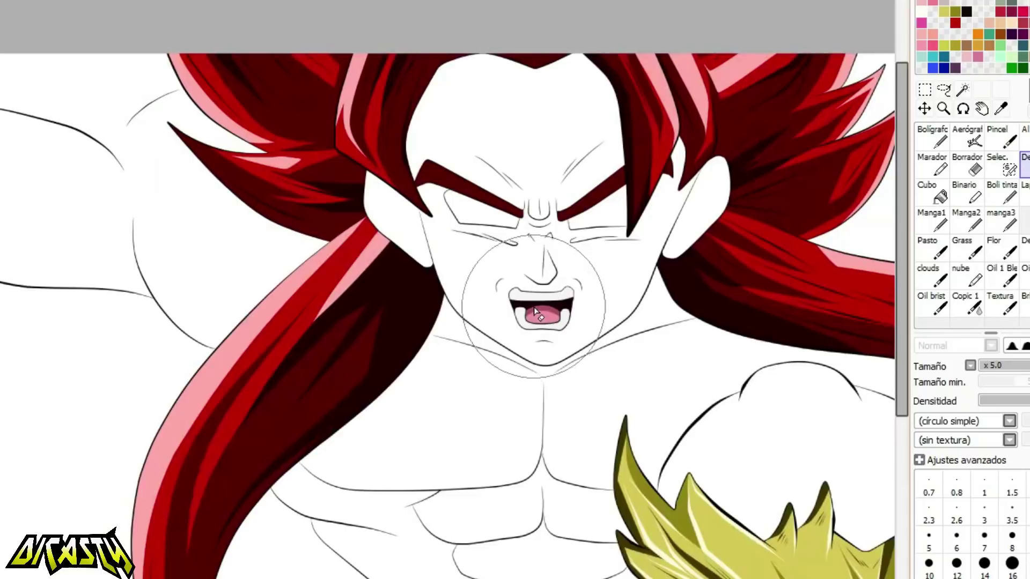
Select the shirt's torso area and both sleeves with the Magic Wand.
{"action": "left_click", "coordinate": [963, 89]}
{"action": "scroll", "coordinate": [510, 387], "scroll_direction": "up", "scroll_amount": 2}
{"action": "left_click", "coordinate": [419, 415]}
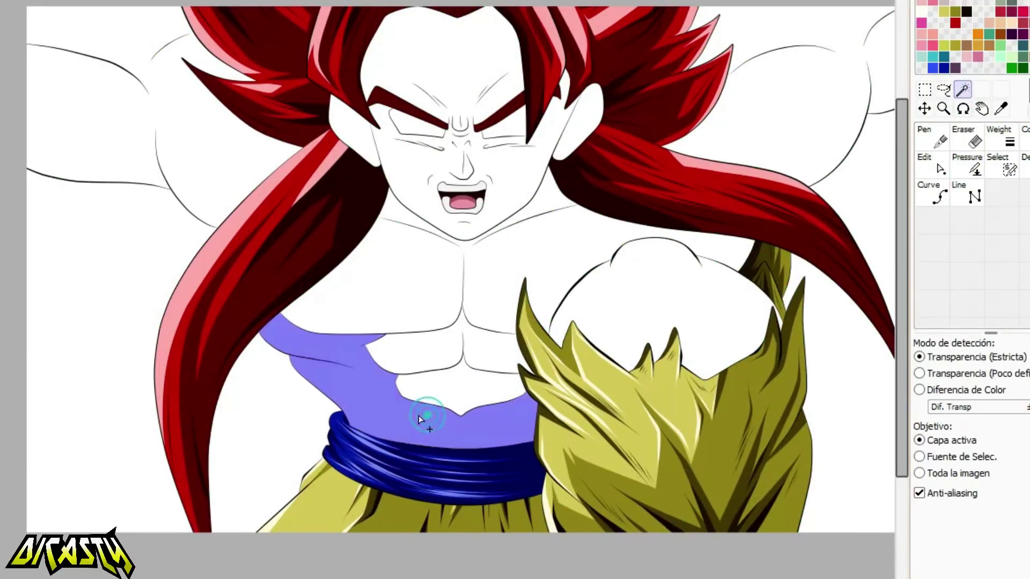
{"action": "left_click", "coordinate": [163, 107]}
{"action": "left_click", "coordinate": [753, 116]}
{"action": "scroll", "coordinate": [697, 237], "scroll_direction": "up", "scroll_amount": 2}
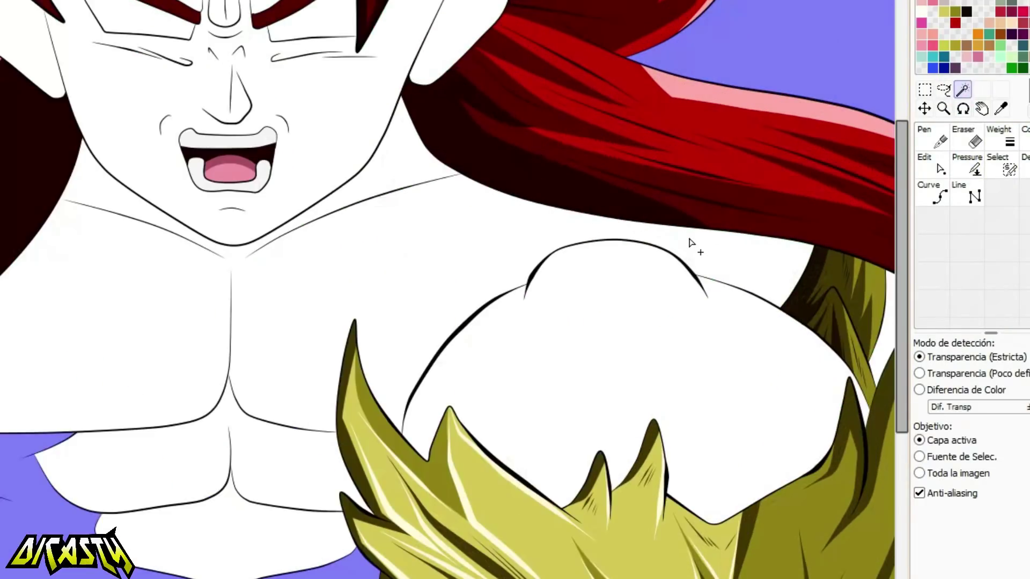
{"action": "scroll", "coordinate": [655, 240], "scroll_direction": "down", "scroll_amount": 4}
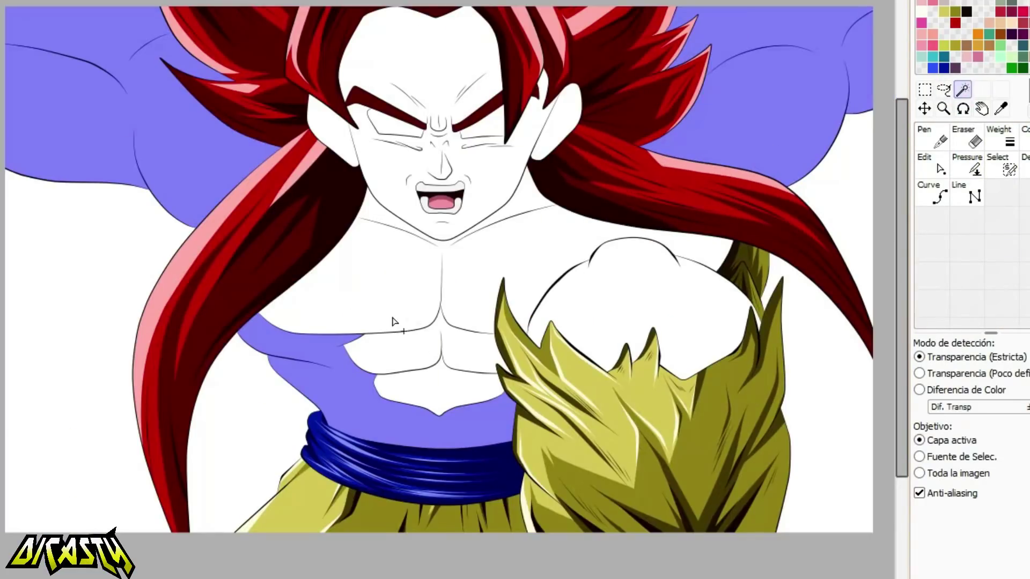
Draw a short curve from the right shoulder line up to the hair to close off the shirt's edge.
{"action": "scroll", "coordinate": [396, 257], "scroll_direction": "up", "scroll_amount": 4}
{"action": "left_click", "coordinate": [931, 194]}
{"action": "scroll", "coordinate": [655, 163], "scroll_direction": "down", "scroll_amount": 4}
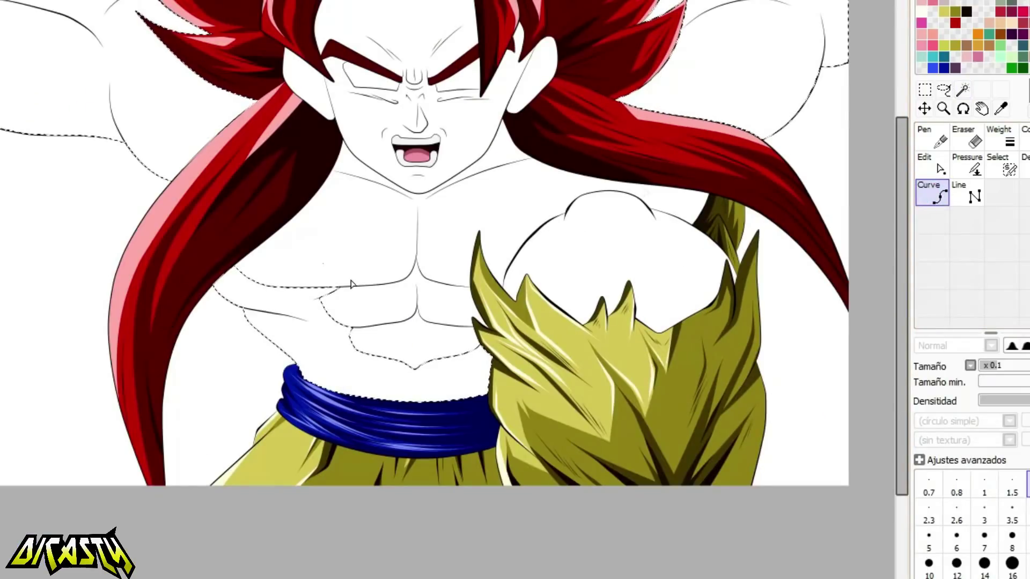
{"action": "scroll", "coordinate": [659, 207], "scroll_direction": "up", "scroll_amount": 7}
{"action": "left_click", "coordinate": [655, 131]}
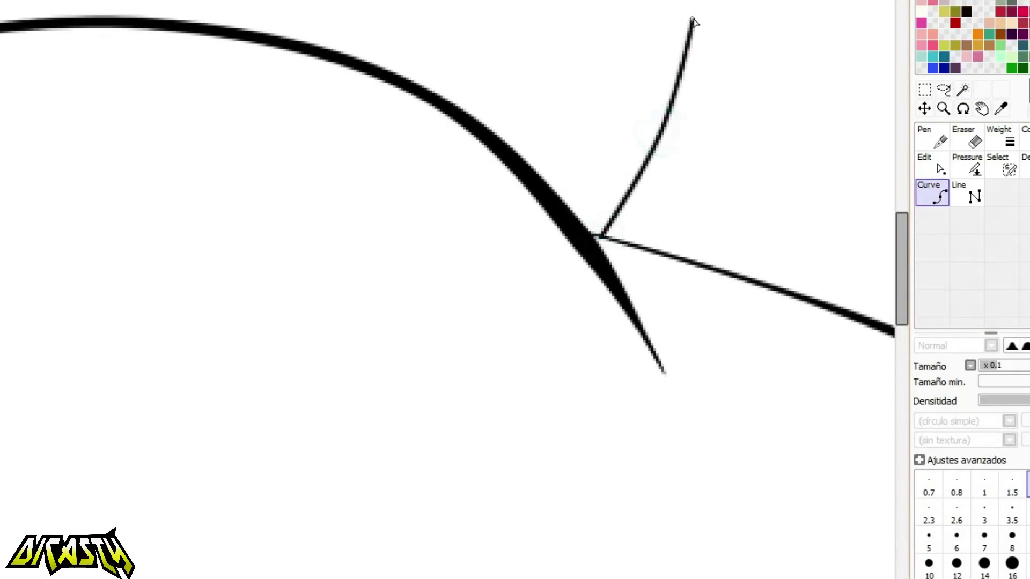
{"action": "scroll", "coordinate": [580, 279], "scroll_direction": "down", "scroll_amount": 7}
Add the closed shoulder piece to the selection and fill the torso, sleeves and shoulder piece with bright purple.
{"action": "left_click", "coordinate": [965, 90]}
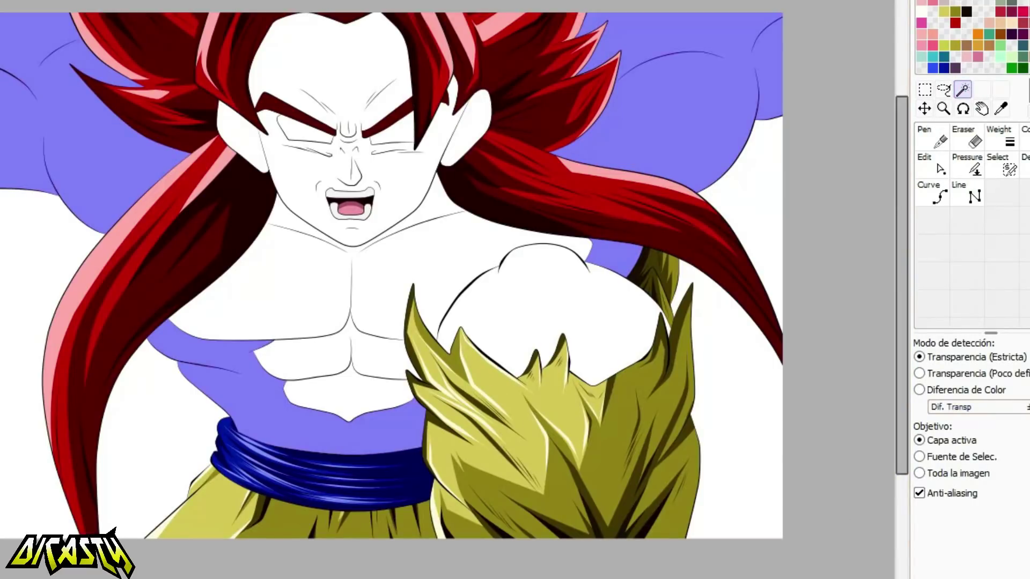
{"action": "left_click", "coordinate": [933, 193]}
{"action": "left_click", "coordinate": [651, 103]}
{"action": "left_click", "coordinate": [25, 154]}
{"action": "left_click", "coordinate": [241, 414]}
{"action": "left_click", "coordinate": [610, 258]}
{"action": "scroll", "coordinate": [590, 273], "scroll_direction": "down", "scroll_amount": 2}
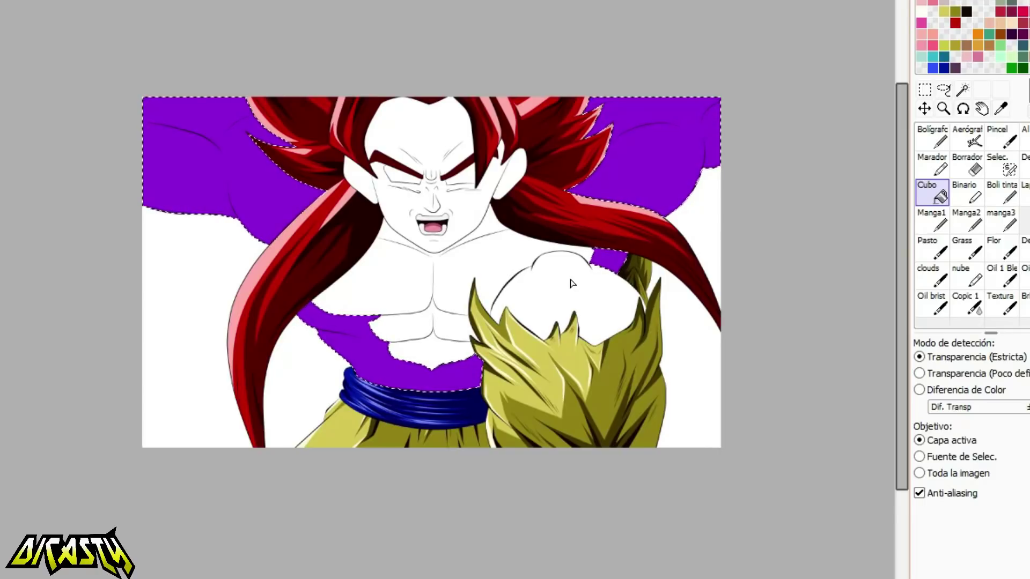
{"action": "scroll", "coordinate": [357, 349], "scroll_direction": "up", "scroll_amount": 2}
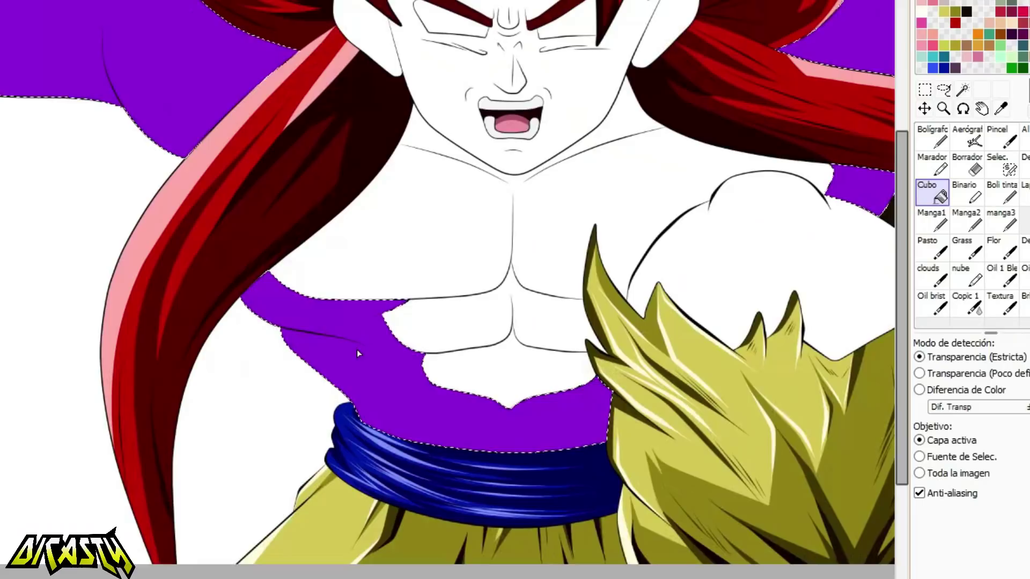
{"action": "scroll", "coordinate": [667, 379], "scroll_direction": "down", "scroll_amount": 2}
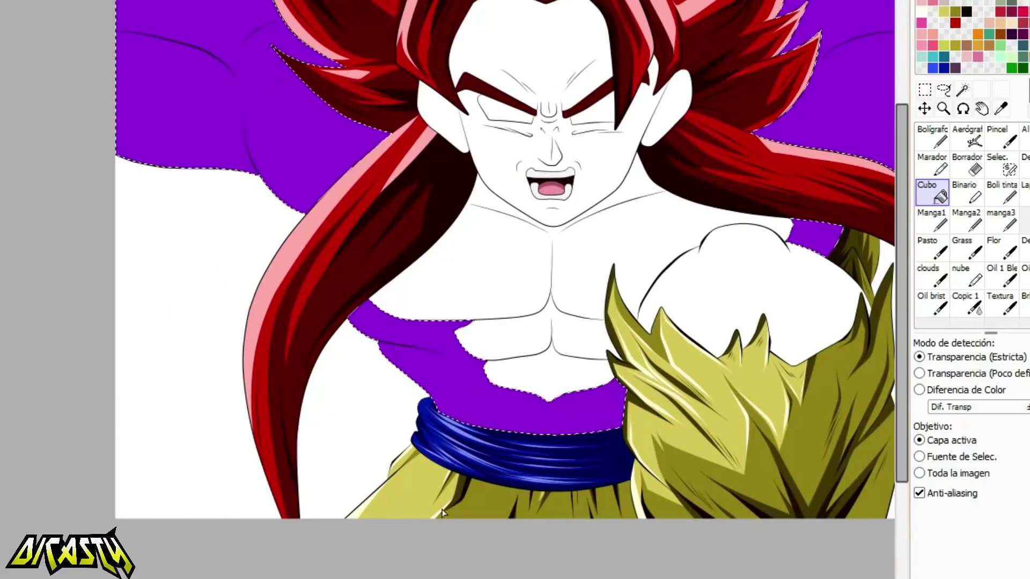
Shade the shirt's torso with dark purple bands along the folds and fill the enclosed lower area.
{"action": "left_click", "coordinate": [932, 137]}
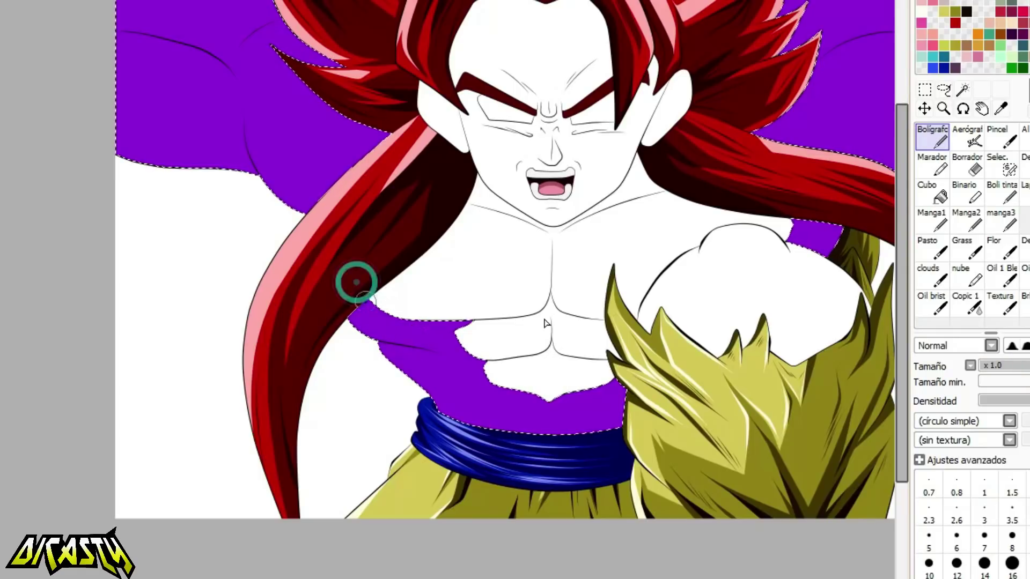
{"action": "left_click_drag", "start_coordinate": [365, 302], "coordinate": [473, 323]}
{"action": "mouse_move", "coordinate": [379, 344]}
{"action": "left_mouse_down"}
{"action": "mouse_move", "coordinate": [434, 351]}
{"action": "mouse_move", "coordinate": [398, 351]}
{"action": "mouse_move", "coordinate": [510, 439]}
{"action": "left_mouse_up"}
{"action": "key", "text": "ctrl+z"}
{"action": "left_click", "coordinate": [931, 198]}
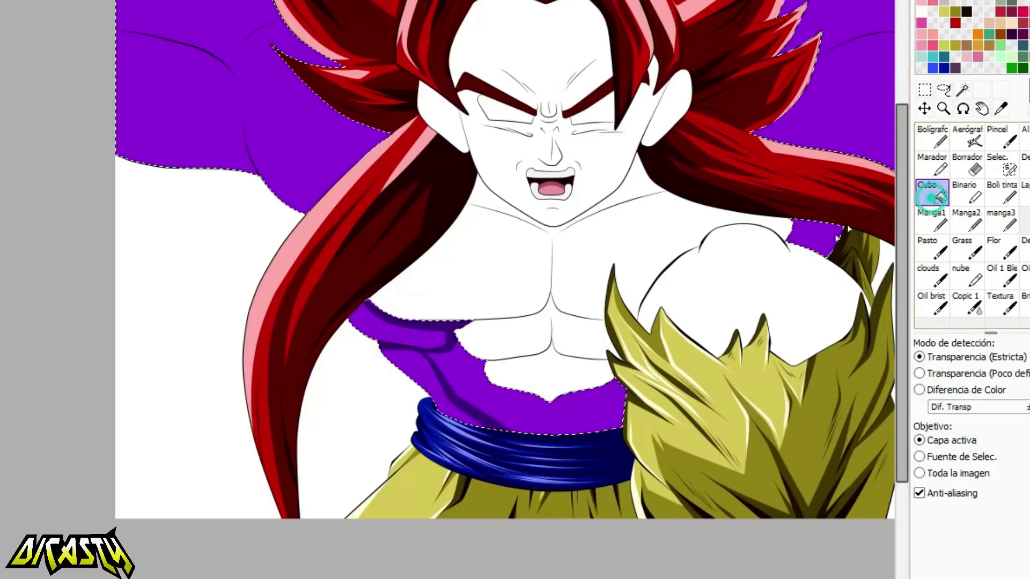
{"action": "left_click", "coordinate": [511, 405]}
Paint dark purple shadow bands along the muscle folds and upper edge of the left sleeve with the pen.
{"action": "left_click", "coordinate": [932, 137]}
{"action": "scroll", "coordinate": [231, 308], "scroll_direction": "up", "scroll_amount": 4}
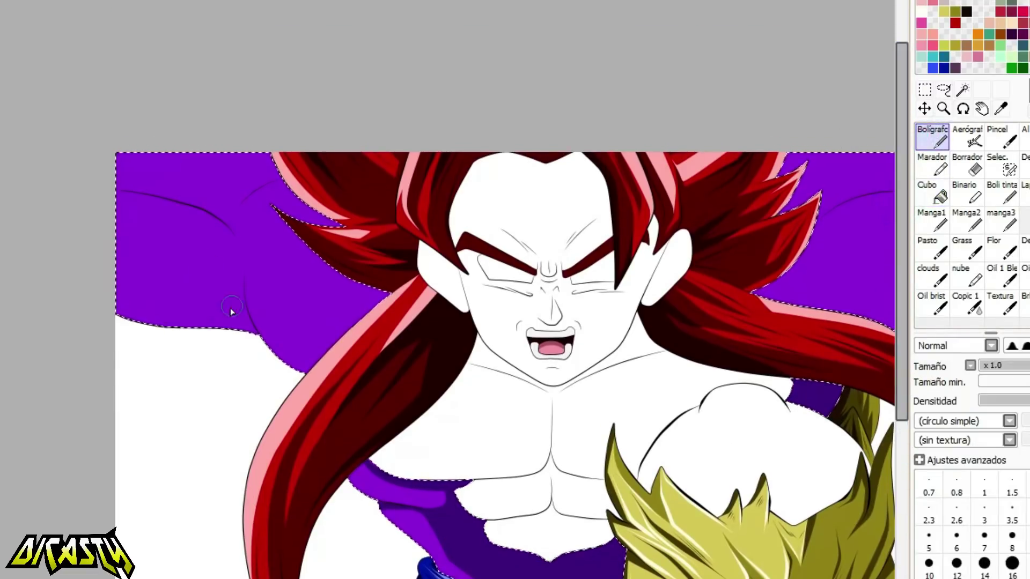
{"action": "left_click_drag", "start_coordinate": [242, 266], "coordinate": [367, 286]}
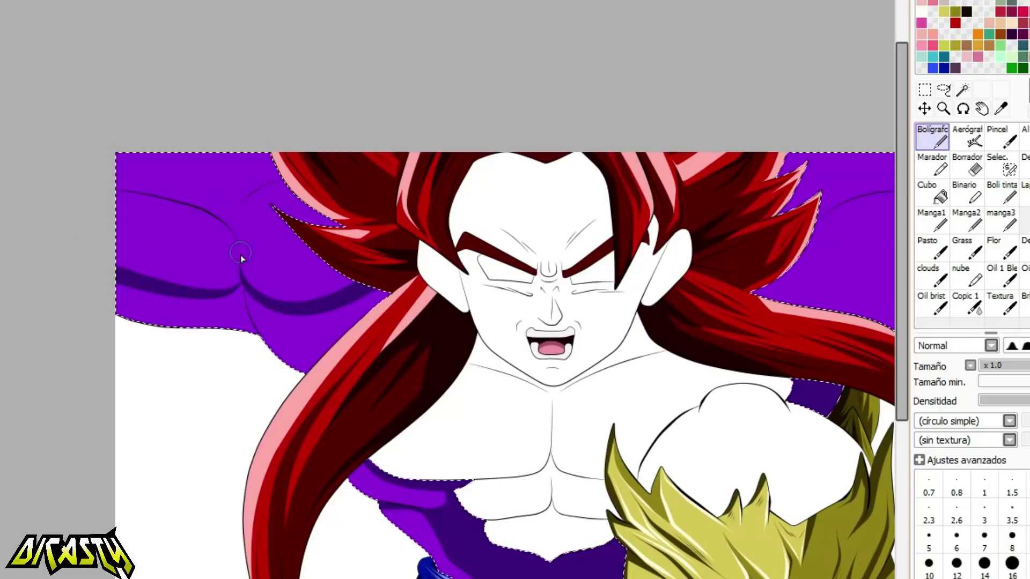
{"action": "left_click_drag", "start_coordinate": [239, 254], "coordinate": [115, 189]}
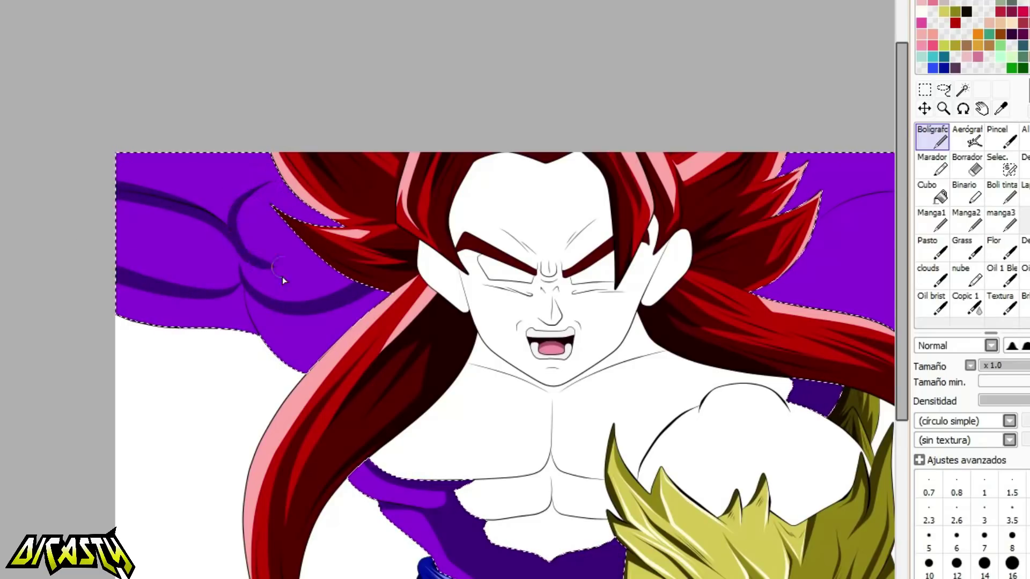
{"action": "mouse_move", "coordinate": [271, 164]}
{"action": "left_mouse_down"}
{"action": "mouse_move", "coordinate": [242, 244]}
{"action": "mouse_move", "coordinate": [386, 294]}
{"action": "left_mouse_up"}
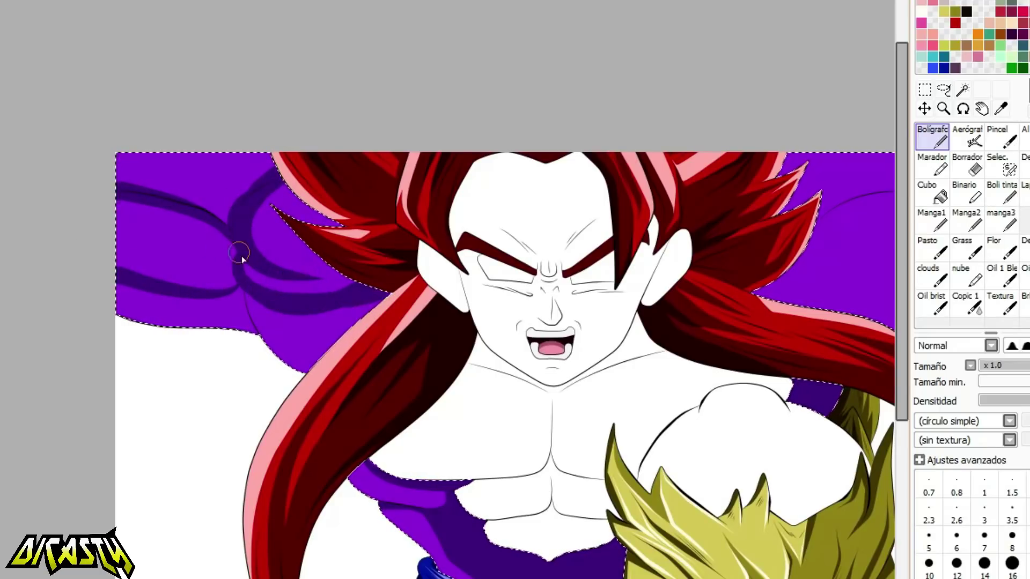
{"action": "left_click_drag", "start_coordinate": [122, 195], "coordinate": [228, 231]}
{"action": "key", "text": "ctrl+z"}
{"action": "left_click_drag", "start_coordinate": [273, 156], "coordinate": [246, 252]}
{"action": "mouse_move", "coordinate": [271, 155]}
{"action": "left_mouse_down"}
{"action": "mouse_move", "coordinate": [237, 234]}
{"action": "mouse_move", "coordinate": [329, 322]}
{"action": "left_mouse_up"}
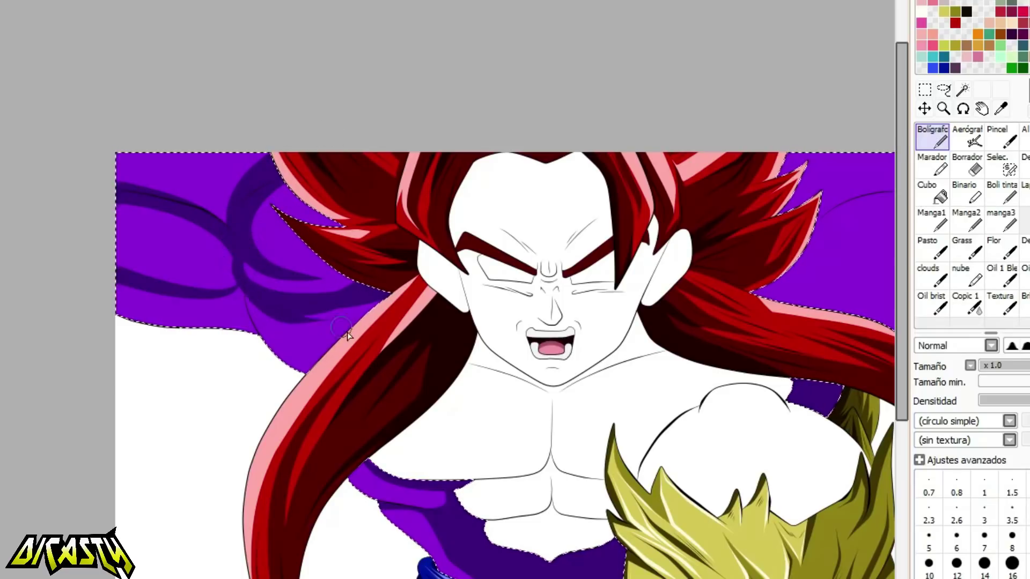
Fill the lower part of the left sleeve with dark purple and thicken the shadow where the folds meet.
{"action": "left_click", "coordinate": [931, 203]}
{"action": "left_click", "coordinate": [317, 355]}
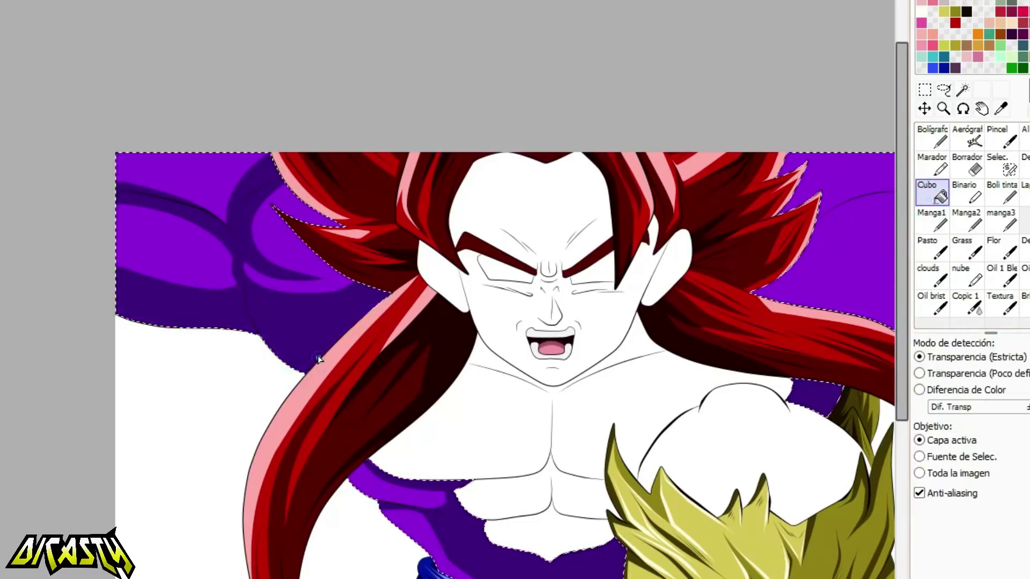
{"action": "left_click", "coordinate": [921, 145]}
{"action": "left_click_drag", "start_coordinate": [236, 250], "coordinate": [236, 284]}
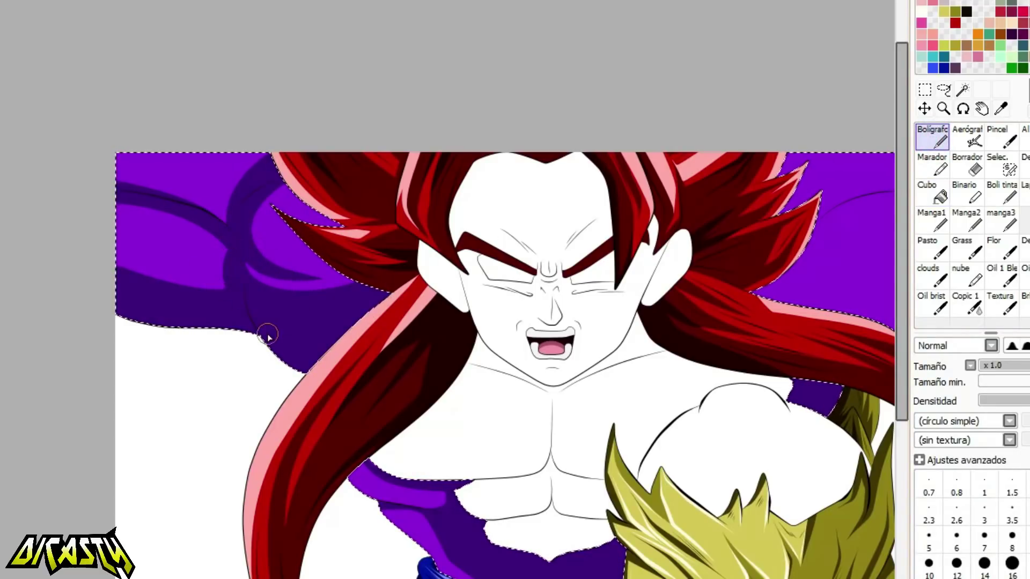
Outline the shadows on the right sleeve with dark purple strokes along its folds and outer edge.
{"action": "scroll", "coordinate": [268, 335], "scroll_direction": "down", "scroll_amount": 3}
{"action": "scroll", "coordinate": [545, 219], "scroll_direction": "up", "scroll_amount": 4}
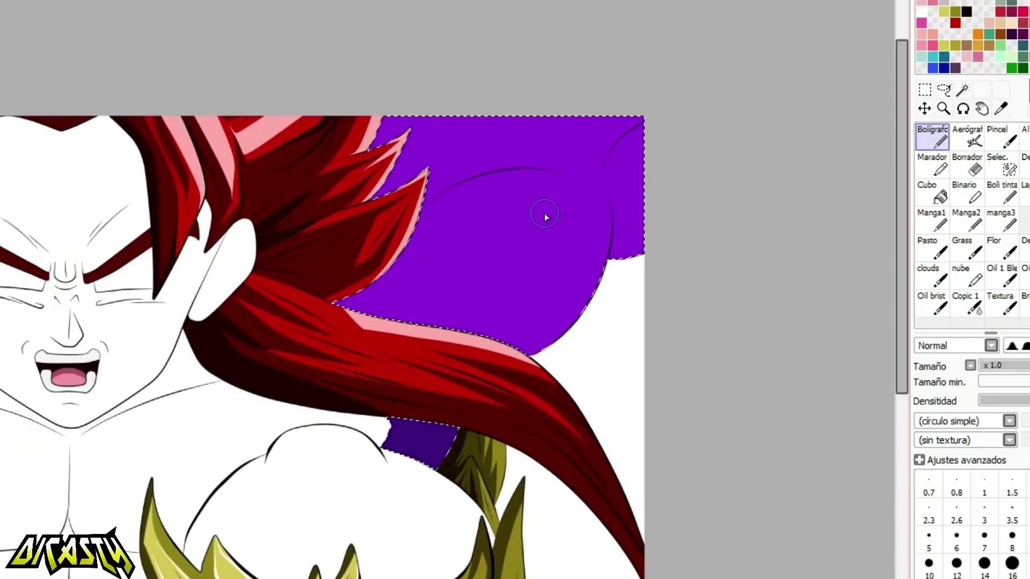
{"action": "left_click_drag", "start_coordinate": [570, 182], "coordinate": [421, 213]}
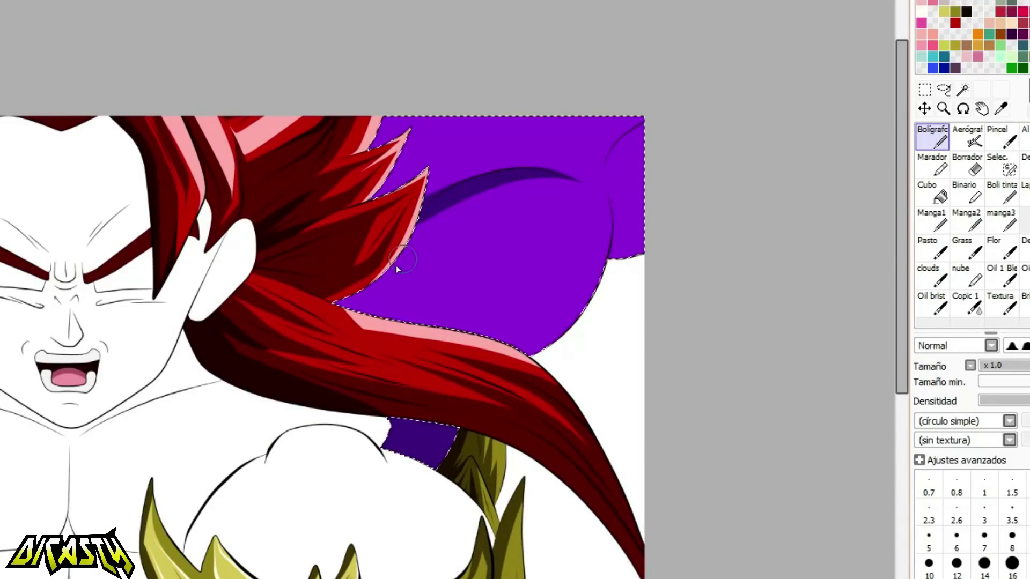
{"action": "left_click_drag", "start_coordinate": [614, 188], "coordinate": [394, 274]}
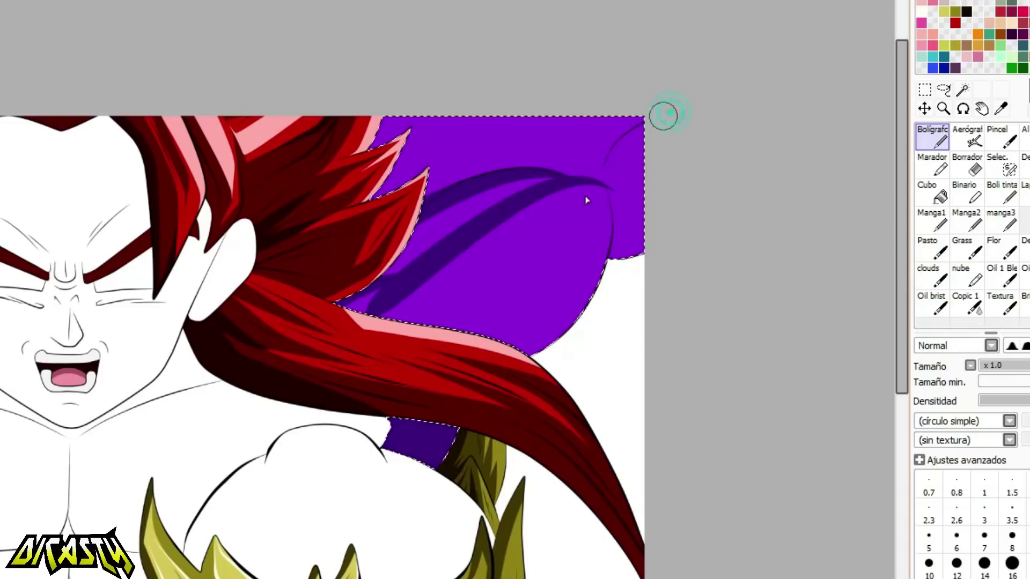
{"action": "left_click_drag", "start_coordinate": [662, 111], "coordinate": [617, 260]}
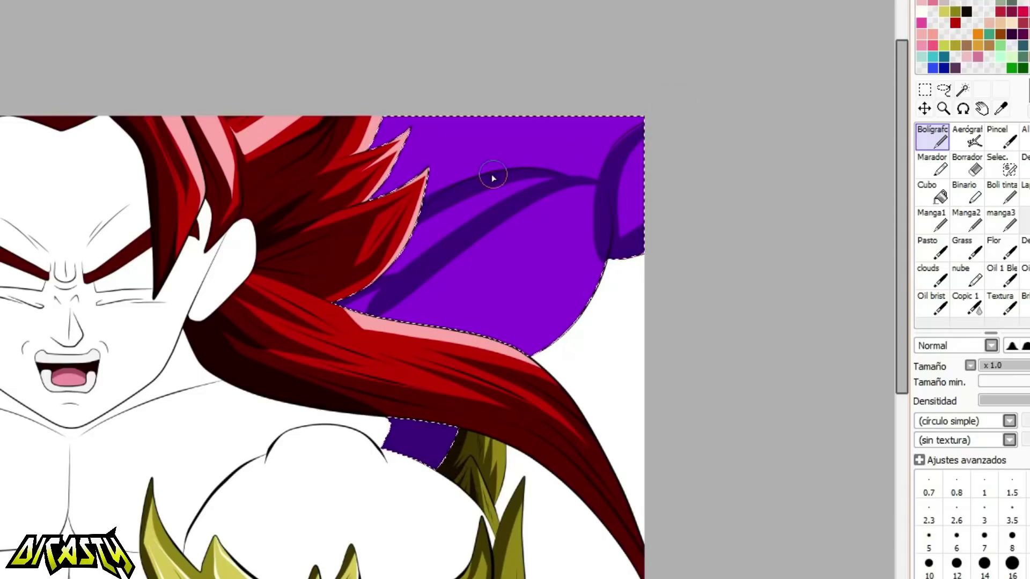
{"action": "left_click_drag", "start_coordinate": [510, 161], "coordinate": [553, 114]}
Fill the outlined shadow areas on the right sleeve with dark purple.
{"action": "left_click", "coordinate": [933, 193]}
{"action": "left_click", "coordinate": [541, 263]}
{"action": "left_click", "coordinate": [593, 147]}
{"action": "left_click", "coordinate": [636, 196]}
{"action": "left_click", "coordinate": [371, 305]}
Outline the deepest near-black shadows along the left sleeve's central fold, its underside and beneath the hair spike.
{"action": "scroll", "coordinate": [360, 293], "scroll_direction": "down", "scroll_amount": 5}
{"action": "scroll", "coordinate": [199, 267], "scroll_direction": "up", "scroll_amount": 3}
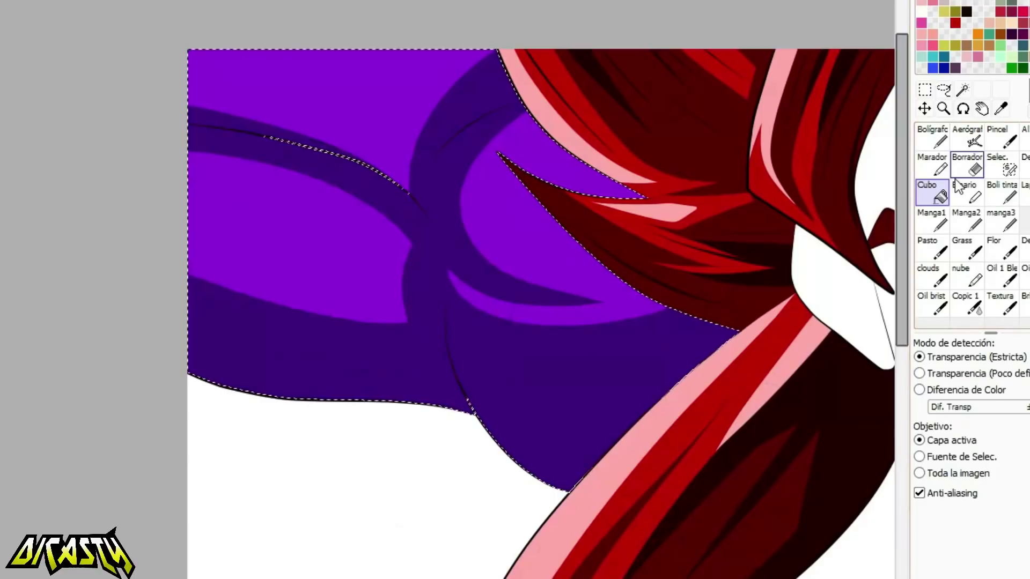
{"action": "key", "text": "n"}
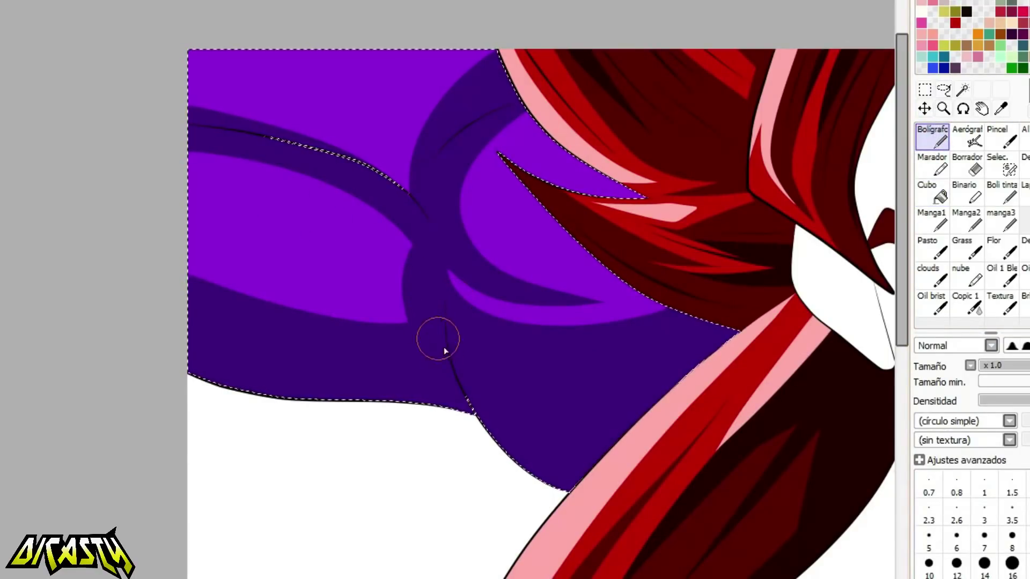
{"action": "mouse_move", "coordinate": [364, 170]}
{"action": "left_mouse_down"}
{"action": "mouse_move", "coordinate": [434, 242]}
{"action": "mouse_move", "coordinate": [578, 493]}
{"action": "left_mouse_up"}
{"action": "left_click_drag", "start_coordinate": [437, 306], "coordinate": [668, 458]}
{"action": "left_click_drag", "start_coordinate": [436, 327], "coordinate": [86, 298]}
{"action": "key", "text": "ctrl+z"}
{"action": "left_click_drag", "start_coordinate": [437, 308], "coordinate": [167, 332]}
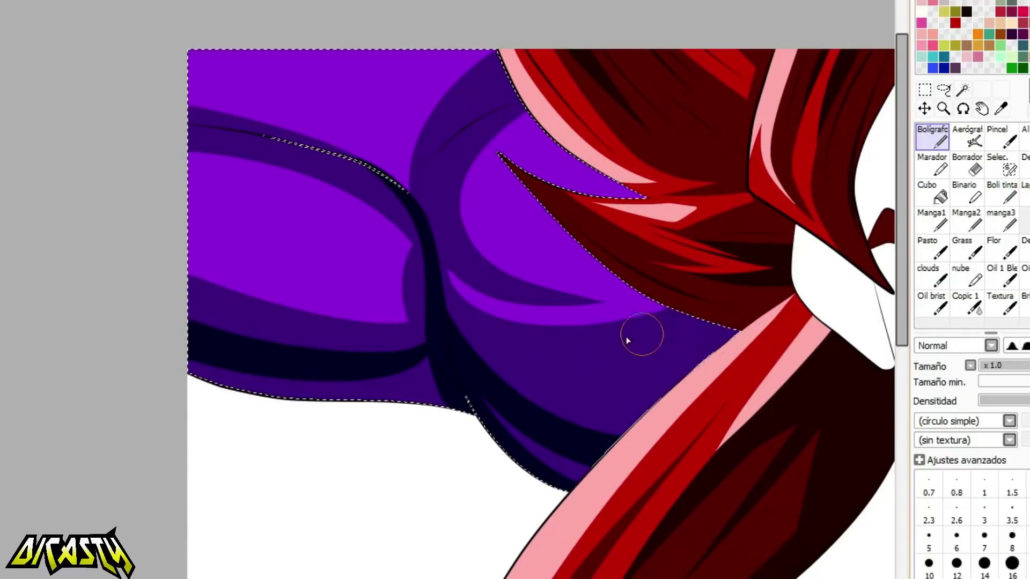
{"action": "left_click_drag", "start_coordinate": [547, 326], "coordinate": [709, 304]}
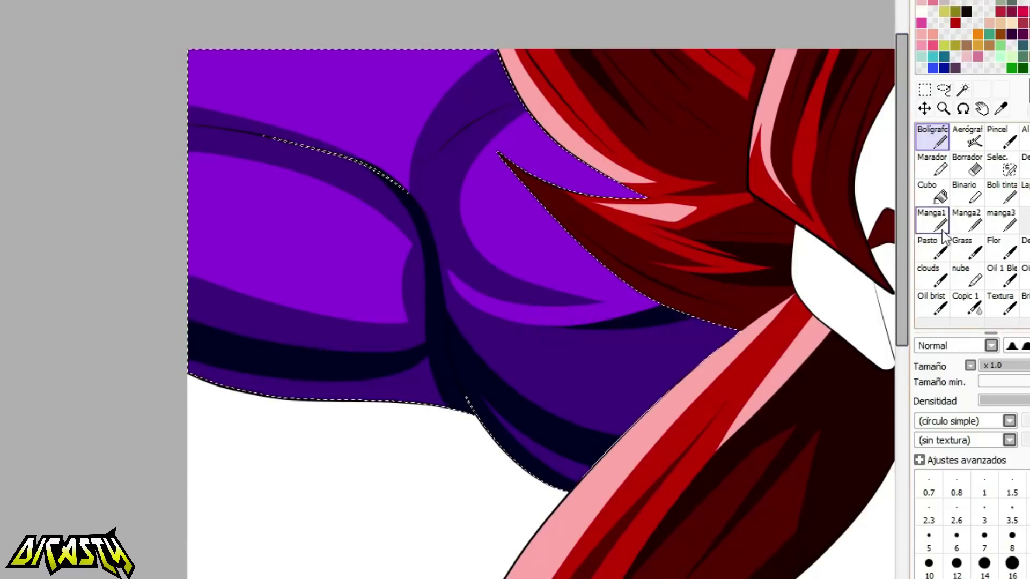
Fill the enclosed areas along the left sleeve's underside with near-black.
{"action": "left_click", "coordinate": [935, 196]}
{"action": "left_click", "coordinate": [549, 452]}
{"action": "left_click", "coordinate": [421, 383]}
{"action": "left_click", "coordinate": [937, 134]}
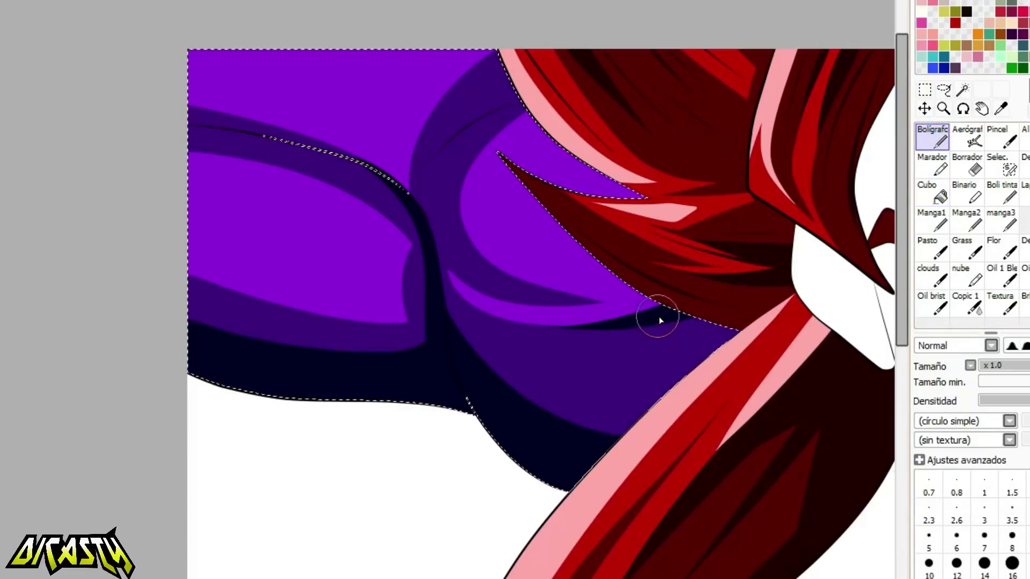
Paint near-black shadow bands on the shirt's torso along the torn chest edge, the side fold and the center crease.
{"action": "scroll", "coordinate": [214, 269], "scroll_direction": "down", "scroll_amount": 4}
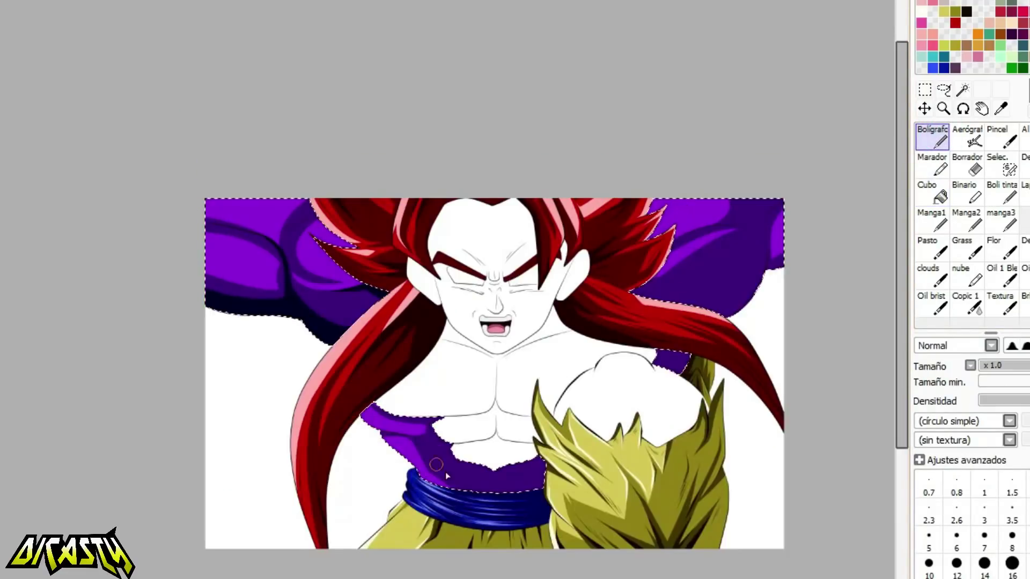
{"action": "scroll", "coordinate": [445, 474], "scroll_direction": "up", "scroll_amount": 5}
{"action": "mouse_move", "coordinate": [252, 221]}
{"action": "left_mouse_down"}
{"action": "mouse_move", "coordinate": [333, 202]}
{"action": "mouse_move", "coordinate": [166, 108]}
{"action": "mouse_move", "coordinate": [311, 248]}
{"action": "mouse_move", "coordinate": [450, 319]}
{"action": "mouse_move", "coordinate": [534, 426]}
{"action": "left_mouse_up"}
{"action": "key", "text": "ctrl+z"}
{"action": "mouse_move", "coordinate": [315, 234]}
{"action": "left_mouse_down"}
{"action": "mouse_move", "coordinate": [521, 354]}
{"action": "mouse_move", "coordinate": [530, 439]}
{"action": "mouse_move", "coordinate": [374, 323]}
{"action": "mouse_move", "coordinate": [553, 465]}
{"action": "mouse_move", "coordinate": [754, 301]}
{"action": "mouse_move", "coordinate": [349, 302]}
{"action": "mouse_move", "coordinate": [562, 448]}
{"action": "left_mouse_up"}
{"action": "key", "text": "ctrl+z"}
{"action": "key", "text": "ctrl+z"}
{"action": "left_click_drag", "start_coordinate": [309, 242], "coordinate": [556, 501]}
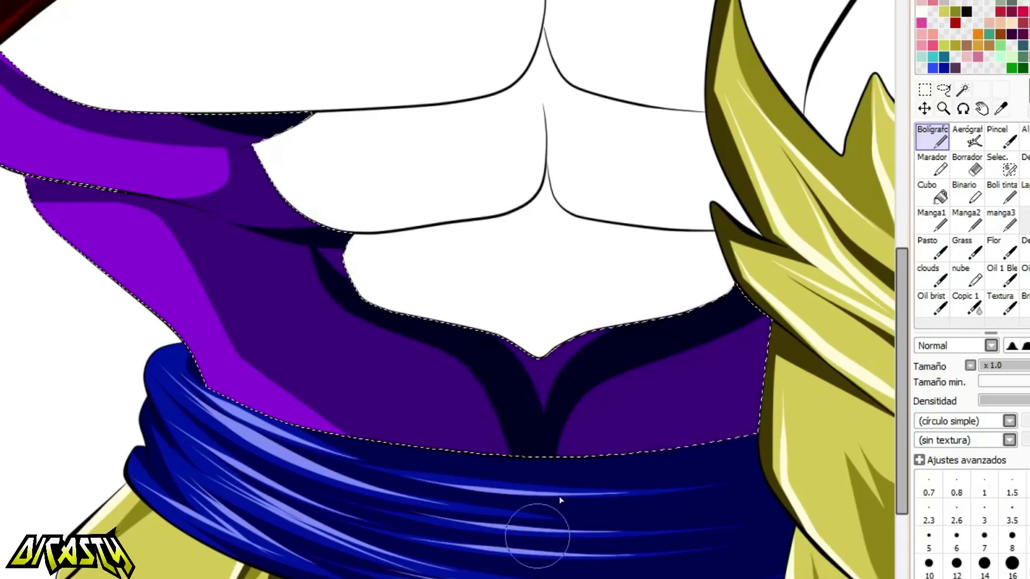
Fill the gaps in the torso's near-black shadow and add thin crease strokes above the blue belt.
{"action": "left_click", "coordinate": [934, 193]}
{"action": "left_click", "coordinate": [334, 259]}
{"action": "left_click", "coordinate": [552, 364]}
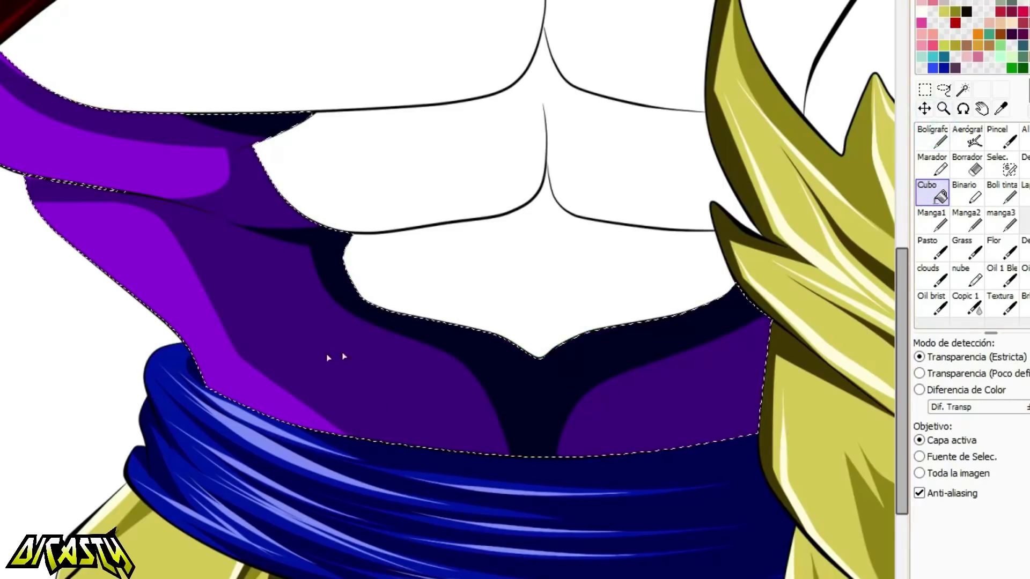
{"action": "key", "text": "n"}
{"action": "left_click_drag", "start_coordinate": [587, 453], "coordinate": [671, 399]}
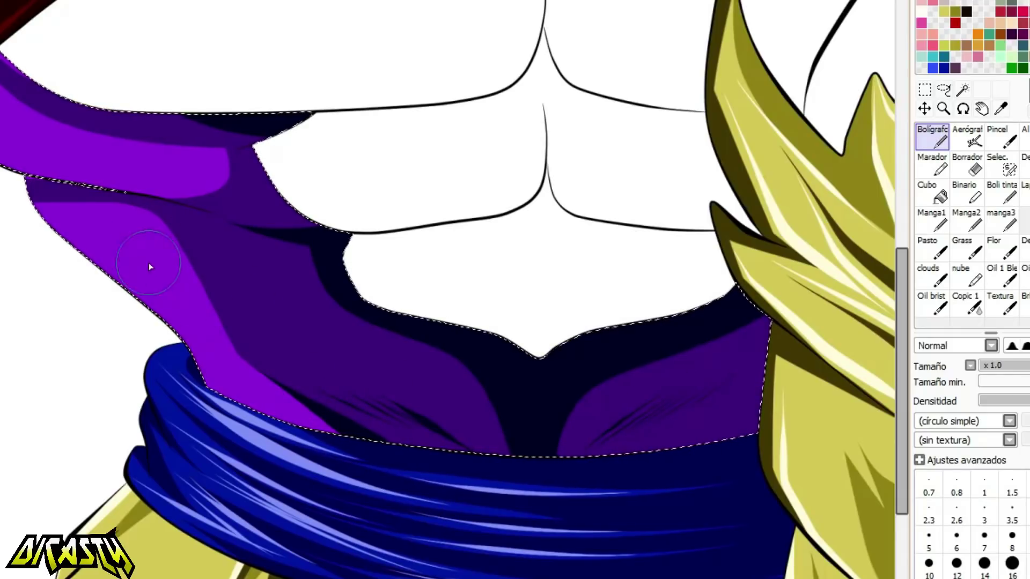
Paint a near-black shadow band on the small shirt patch between the right hair strand and the shoulder.
{"action": "scroll", "coordinate": [254, 387], "scroll_direction": "down", "scroll_amount": 5}
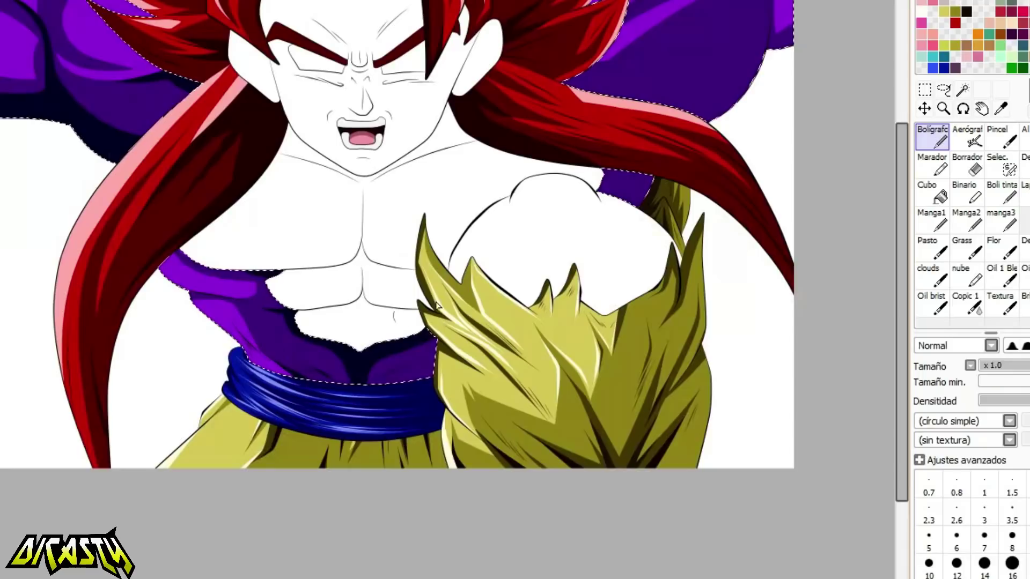
{"action": "scroll", "coordinate": [701, 149], "scroll_direction": "up", "scroll_amount": 5}
{"action": "left_click_drag", "start_coordinate": [419, 209], "coordinate": [426, 282]}
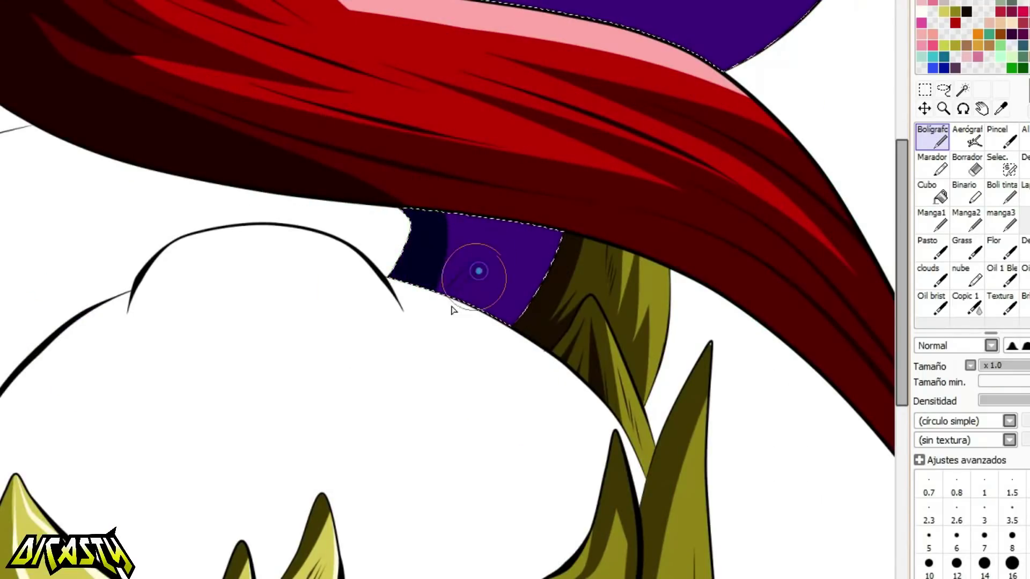
Outline near-black shadows on the right sleeve along its lower edge, above the hair strand and around the outer fold.
{"action": "scroll", "coordinate": [519, 229], "scroll_direction": "down", "scroll_amount": 5}
{"action": "scroll", "coordinate": [683, 32], "scroll_direction": "up", "scroll_amount": 5}
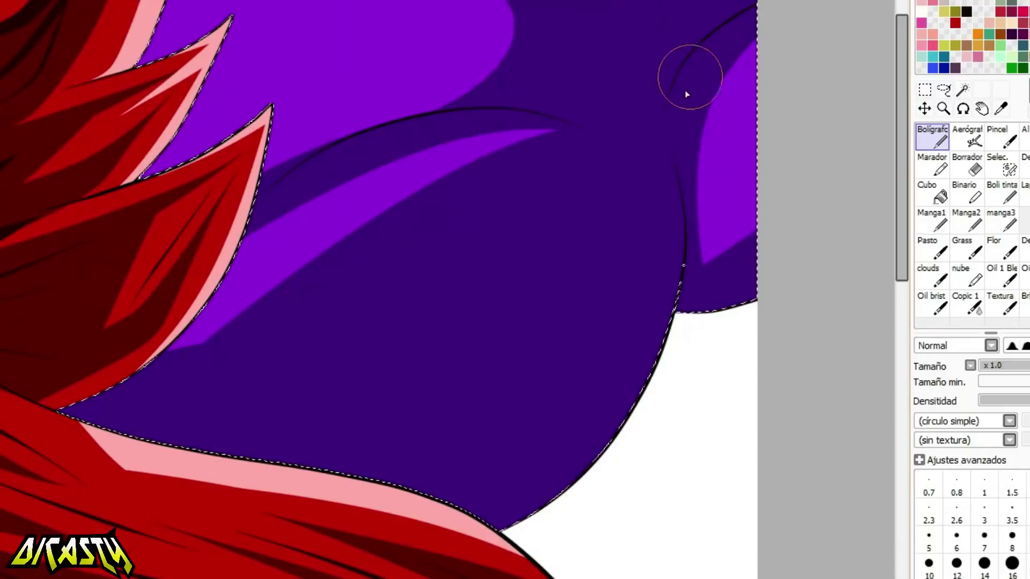
{"action": "left_click_drag", "start_coordinate": [391, 516], "coordinate": [187, 456]}
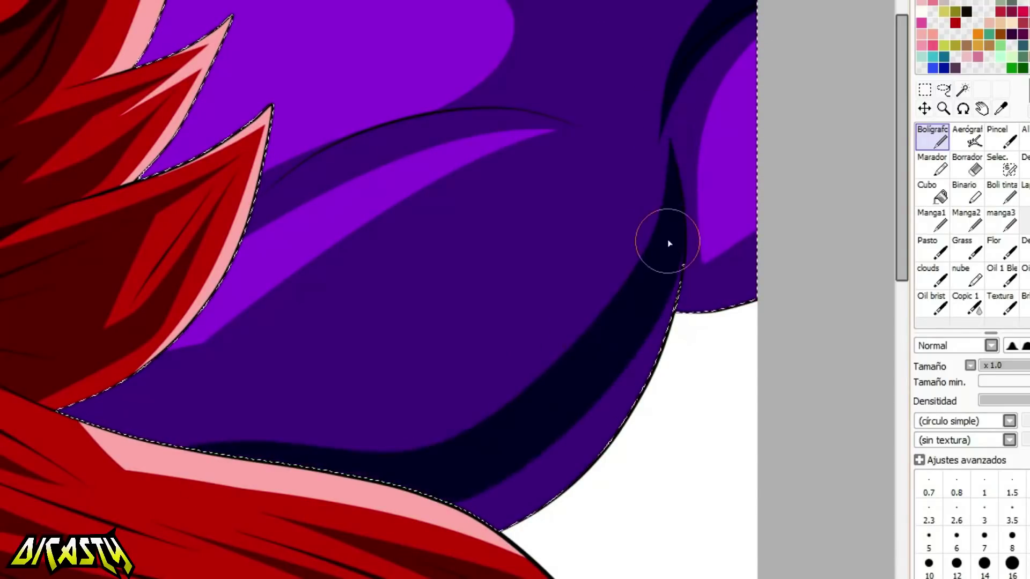
{"action": "left_click_drag", "start_coordinate": [680, 276], "coordinate": [773, 293]}
Fill the outlined lower edge of the right sleeve with near-black.
{"action": "left_click", "coordinate": [932, 193]}
{"action": "left_click", "coordinate": [643, 390]}
{"action": "left_click", "coordinate": [933, 137]}
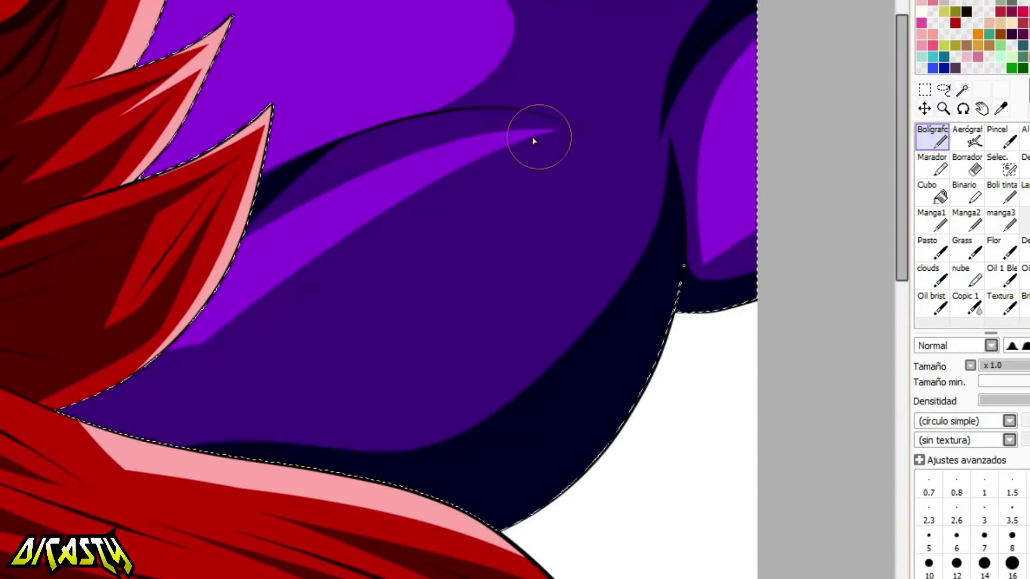
Add thin near-black crease strokes to the right sleeve's folds and extend the shadow above the hair strand.
{"action": "left_click_drag", "start_coordinate": [509, 96], "coordinate": [572, 113]}
{"action": "left_click_drag", "start_coordinate": [545, 94], "coordinate": [589, 114]}
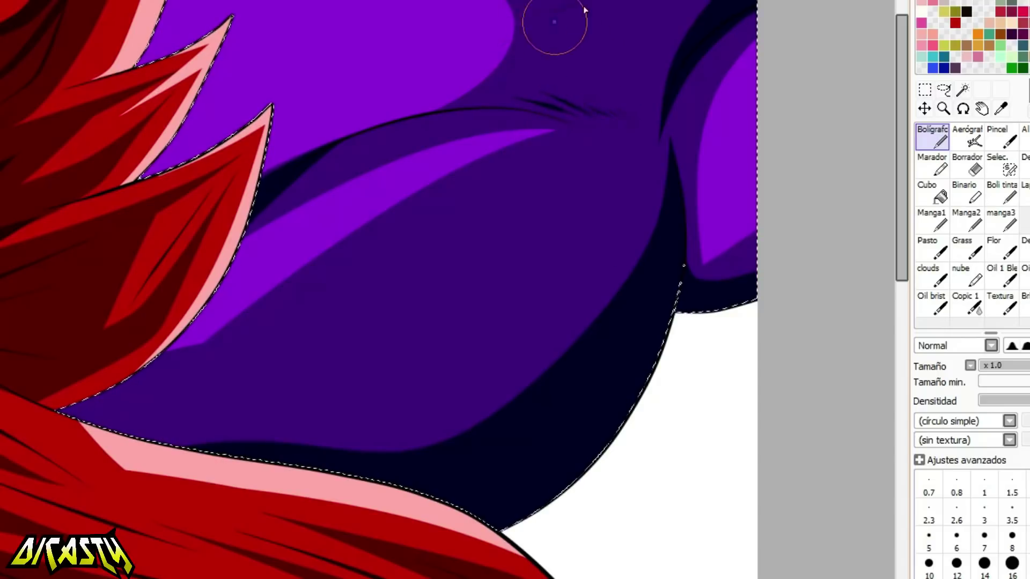
{"action": "left_click_drag", "start_coordinate": [601, 32], "coordinate": [631, 37]}
{"action": "left_click_drag", "start_coordinate": [579, 269], "coordinate": [480, 354]}
{"action": "left_click_drag", "start_coordinate": [472, 352], "coordinate": [414, 408]}
{"action": "mouse_move", "coordinate": [338, 449]}
{"action": "left_mouse_down"}
{"action": "mouse_move", "coordinate": [265, 448]}
{"action": "mouse_move", "coordinate": [97, 386]}
{"action": "left_mouse_up"}
Add thin near-black hatching strokes above the left sleeve's central fold.
{"action": "scroll", "coordinate": [525, 269], "scroll_direction": "down", "scroll_amount": 5}
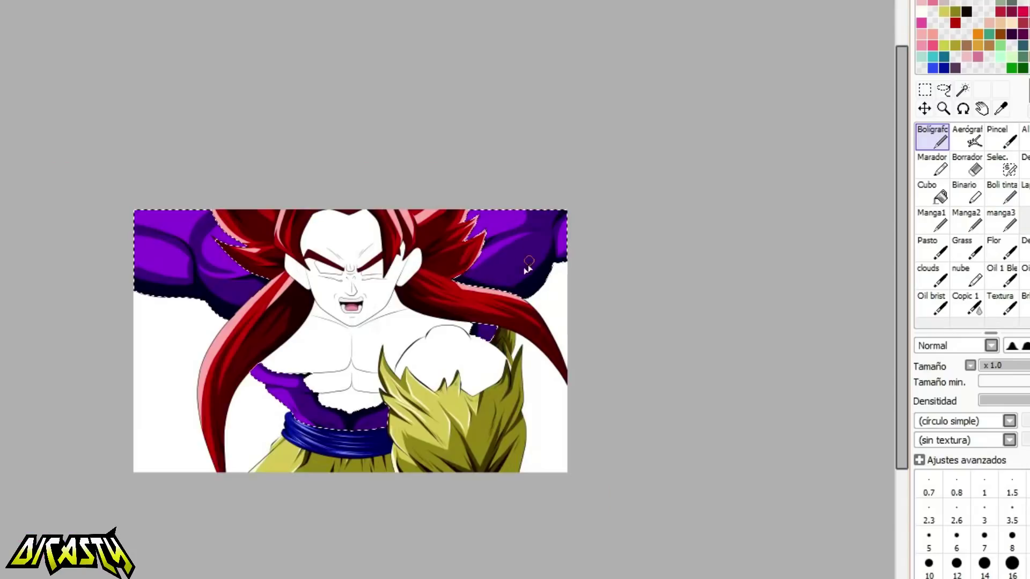
{"action": "scroll", "coordinate": [169, 242], "scroll_direction": "up", "scroll_amount": 4}
{"action": "left_click", "coordinate": [129, 176]}
{"action": "left_click_drag", "start_coordinate": [209, 197], "coordinate": [254, 231]}
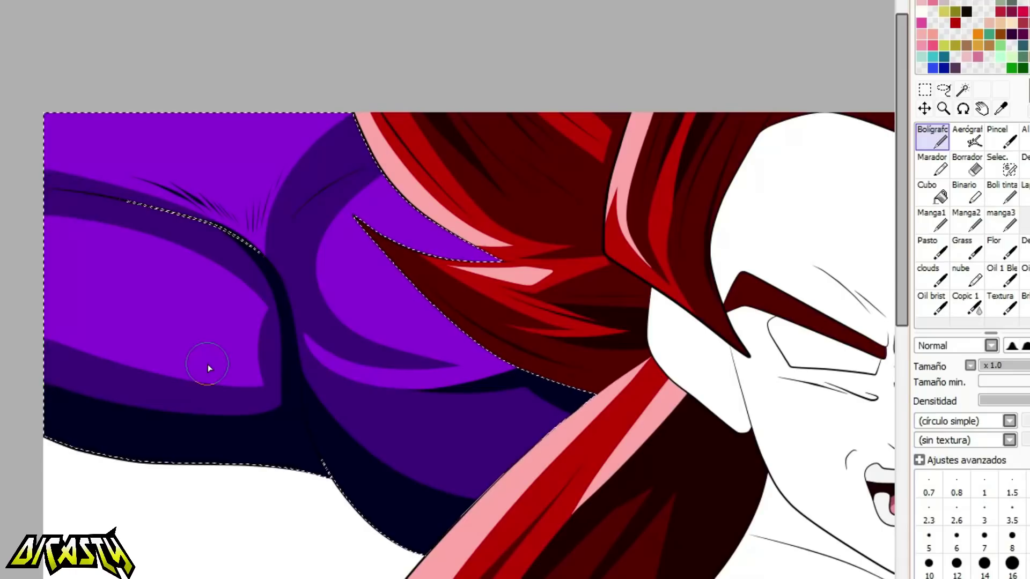
Redraw the dark purple shadow around the left sleeve's outer muscle with a rounded edge and fill the leftover bright gap.
{"action": "right_click", "coordinate": [229, 244]}
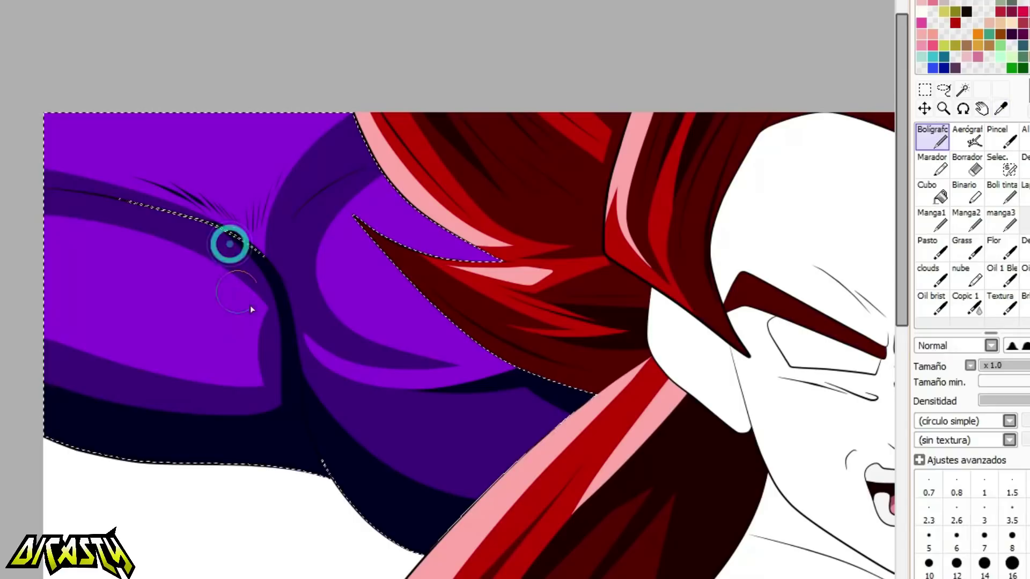
{"action": "mouse_move", "coordinate": [200, 388]}
{"action": "left_mouse_down"}
{"action": "mouse_move", "coordinate": [231, 300]}
{"action": "mouse_move", "coordinate": [199, 249]}
{"action": "left_mouse_up"}
{"action": "key", "text": "ctrl+z"}
{"action": "mouse_move", "coordinate": [185, 388]}
{"action": "left_mouse_down"}
{"action": "mouse_move", "coordinate": [239, 327]}
{"action": "mouse_move", "coordinate": [206, 256]}
{"action": "mouse_move", "coordinate": [230, 357]}
{"action": "mouse_move", "coordinate": [166, 352]}
{"action": "left_mouse_up"}
{"action": "key", "text": "ctrl+z"}
{"action": "key", "text": "ctrl+z"}
{"action": "mouse_move", "coordinate": [181, 235]}
{"action": "left_mouse_down"}
{"action": "mouse_move", "coordinate": [239, 391]}
{"action": "mouse_move", "coordinate": [32, 349]}
{"action": "left_mouse_up"}
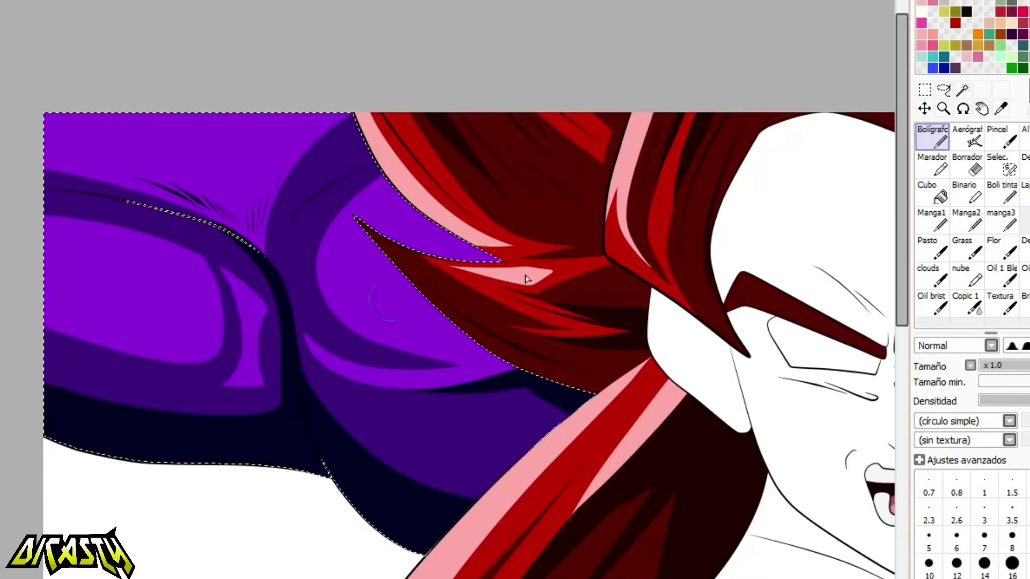
{"action": "left_click", "coordinate": [940, 193]}
{"action": "left_click", "coordinate": [248, 315]}
Widen the near-black shadow beside the left sleeve's central fold and add fine hatching strokes to the sleeve.
{"action": "right_click", "coordinate": [272, 431]}
{"action": "key", "text": "n"}
{"action": "left_click_drag", "start_coordinate": [275, 292], "coordinate": [254, 429]}
{"action": "mouse_move", "coordinate": [203, 404]}
{"action": "left_mouse_down"}
{"action": "mouse_move", "coordinate": [268, 266]}
{"action": "mouse_move", "coordinate": [229, 416]}
{"action": "mouse_move", "coordinate": [264, 404]}
{"action": "mouse_move", "coordinate": [276, 425]}
{"action": "left_mouse_up"}
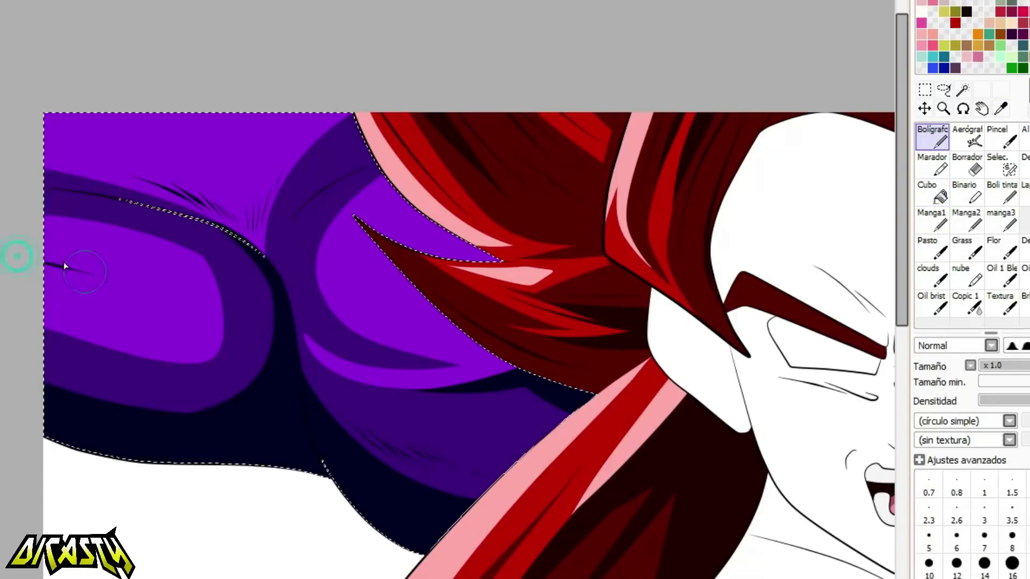
Add thin dark crease strokes to the bright purple upper part of the right sleeve.
{"action": "scroll", "coordinate": [133, 155], "scroll_direction": "down", "scroll_amount": 4}
{"action": "scroll", "coordinate": [279, 187], "scroll_direction": "up", "scroll_amount": 2}
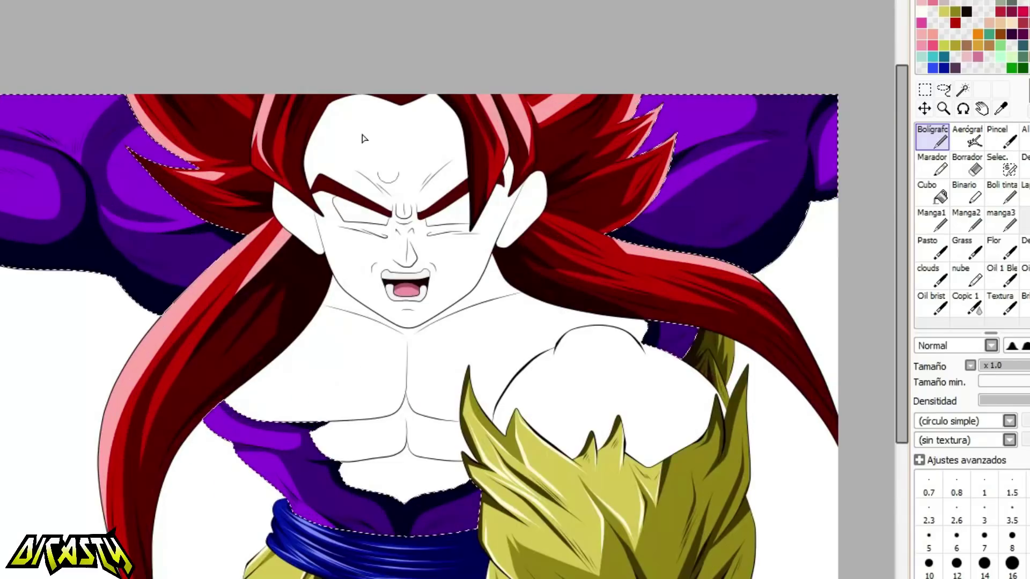
{"action": "scroll", "coordinate": [832, 198], "scroll_direction": "up", "scroll_amount": 2}
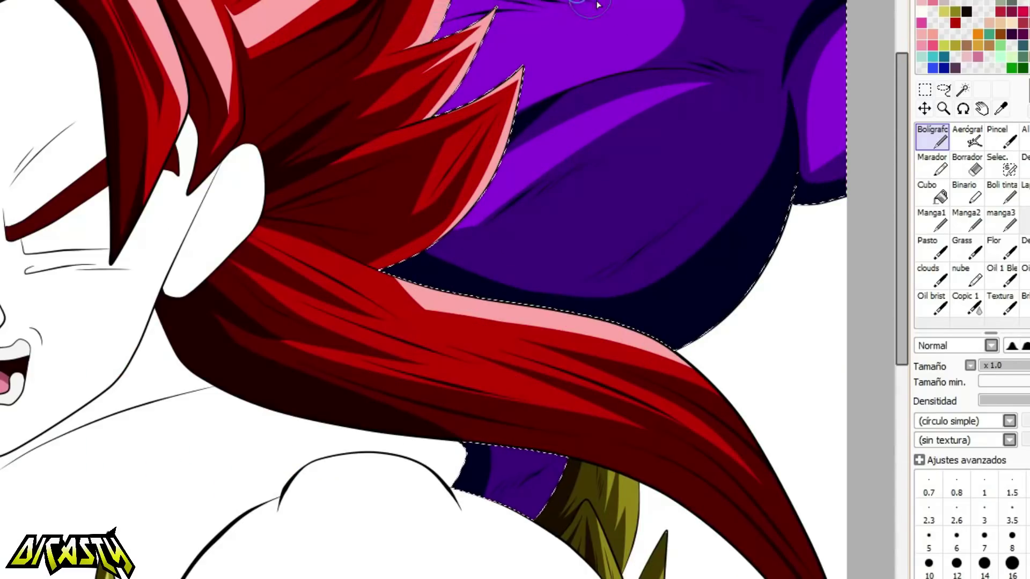
{"action": "scroll", "coordinate": [606, 27], "scroll_direction": "down", "scroll_amount": 4}
{"action": "scroll", "coordinate": [524, 90], "scroll_direction": "up", "scroll_amount": 2}
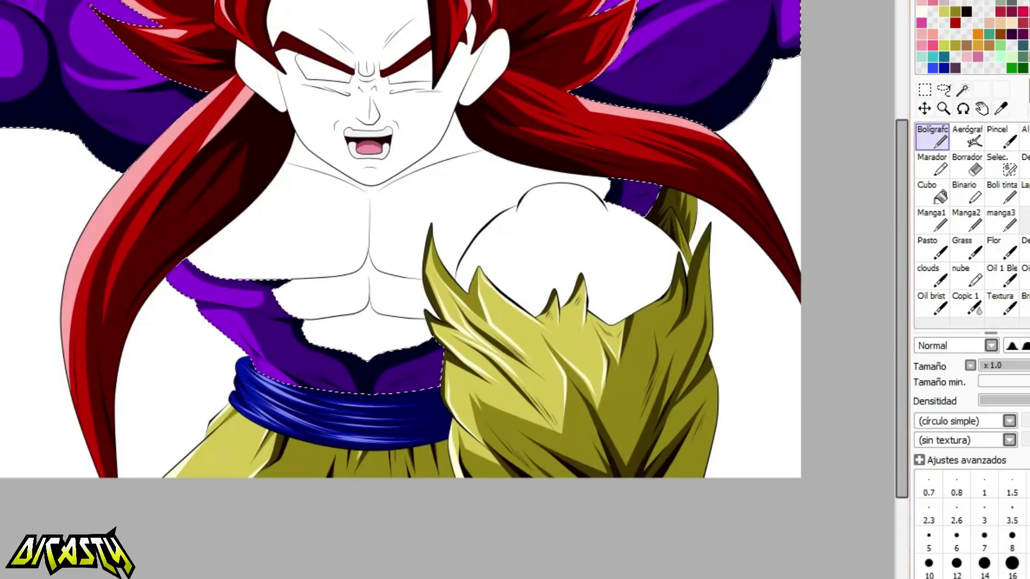
Touch up the unpainted gaps where the left sleeve meets its line art, using the pen at size 3.5.
{"action": "scroll", "coordinate": [214, 230], "scroll_direction": "up", "scroll_amount": 4}
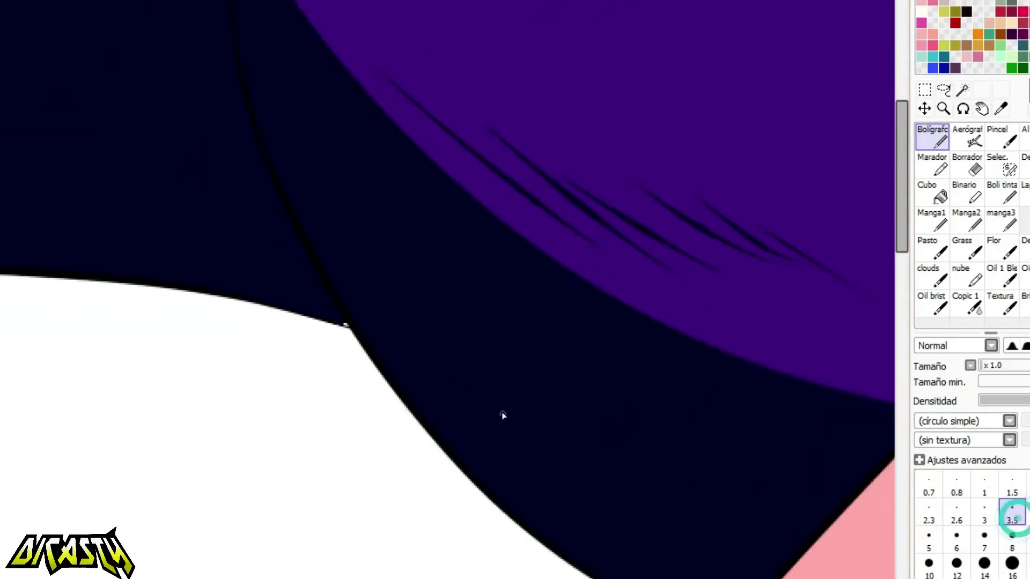
{"action": "scroll", "coordinate": [429, 375], "scroll_direction": "up", "scroll_amount": 3}
{"action": "left_click_drag", "start_coordinate": [218, 243], "coordinate": [238, 255]}
{"action": "scroll", "coordinate": [386, 384], "scroll_direction": "down", "scroll_amount": 8}
{"action": "scroll", "coordinate": [593, 253], "scroll_direction": "up", "scroll_amount": 3}
{"action": "scroll", "coordinate": [670, 299], "scroll_direction": "up", "scroll_amount": 2}
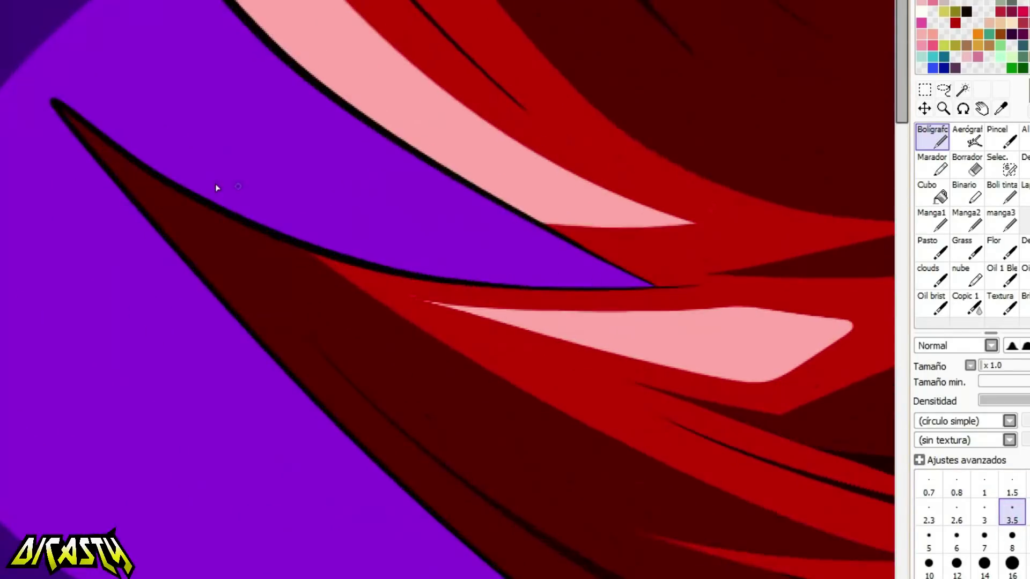
Cover the unpainted corner at the torso's side fold with dark purple.
{"action": "scroll", "coordinate": [238, 187], "scroll_direction": "down", "scroll_amount": 5}
{"action": "scroll", "coordinate": [345, 299], "scroll_direction": "up", "scroll_amount": 4}
{"action": "scroll", "coordinate": [212, 175], "scroll_direction": "down", "scroll_amount": 4}
{"action": "scroll", "coordinate": [144, 349], "scroll_direction": "up", "scroll_amount": 3}
{"action": "scroll", "coordinate": [276, 365], "scroll_direction": "up", "scroll_amount": 3}
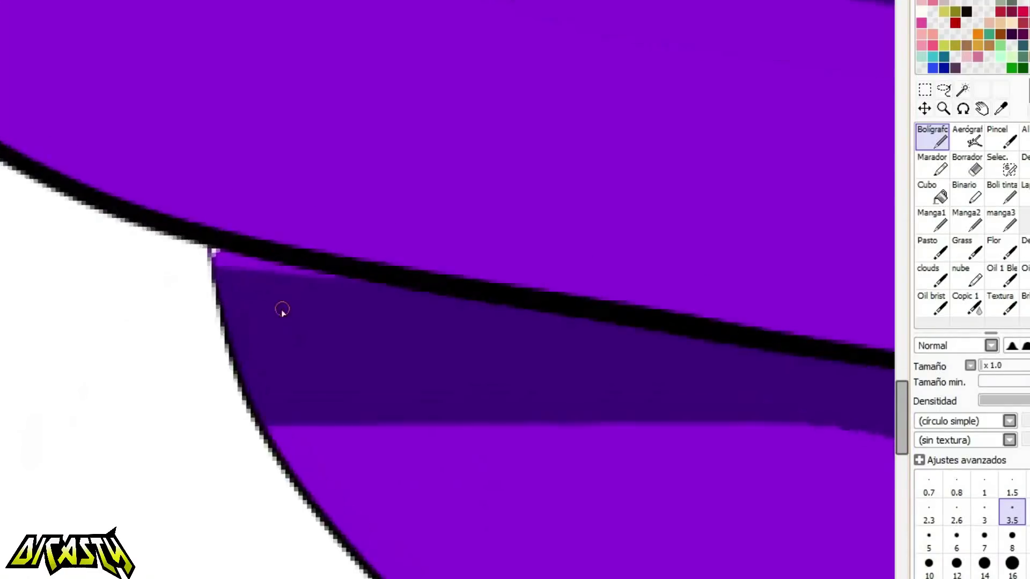
{"action": "scroll", "coordinate": [282, 310], "scroll_direction": "up", "scroll_amount": 1}
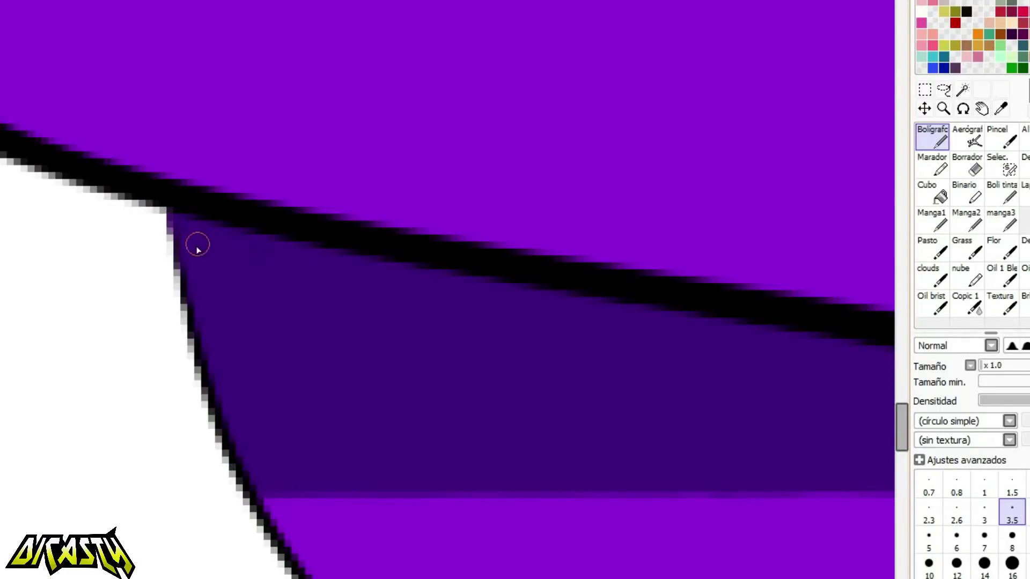
Touch up the pointed corner of the shirt's chest edge with near-black.
{"action": "scroll", "coordinate": [197, 245], "scroll_direction": "down", "scroll_amount": 4}
{"action": "scroll", "coordinate": [416, 196], "scroll_direction": "up", "scroll_amount": 3}
{"action": "scroll", "coordinate": [354, 242], "scroll_direction": "up", "scroll_amount": 2}
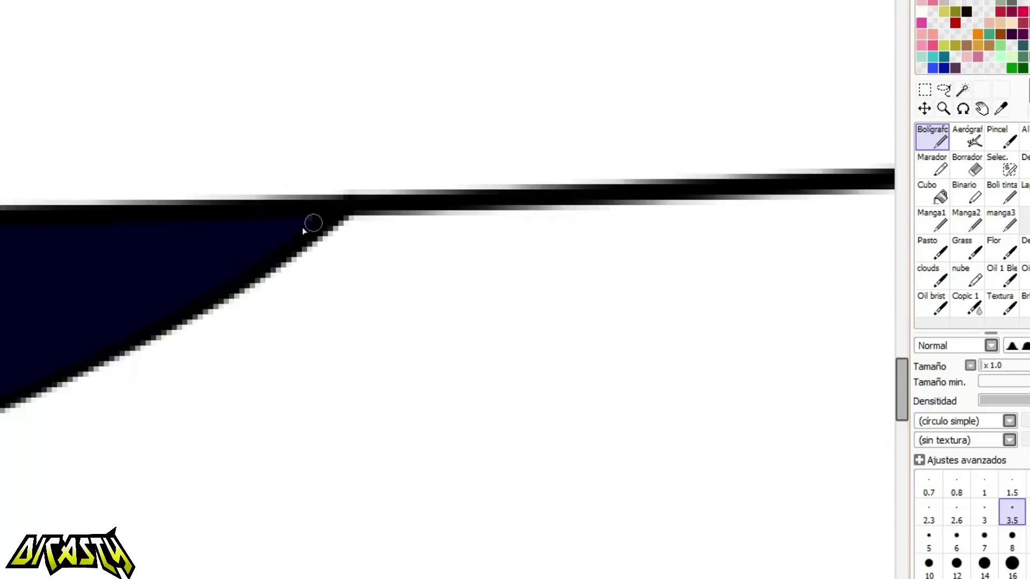
{"action": "scroll", "coordinate": [392, 88], "scroll_direction": "down", "scroll_amount": 4}
{"action": "scroll", "coordinate": [343, 146], "scroll_direction": "down", "scroll_amount": 3}
{"action": "scroll", "coordinate": [460, 299], "scroll_direction": "up", "scroll_amount": 3}
{"action": "scroll", "coordinate": [300, 301], "scroll_direction": "down", "scroll_amount": 3}
{"action": "scroll", "coordinate": [231, 322], "scroll_direction": "down", "scroll_amount": 2}
{"action": "scroll", "coordinate": [465, 142], "scroll_direction": "up", "scroll_amount": 3}
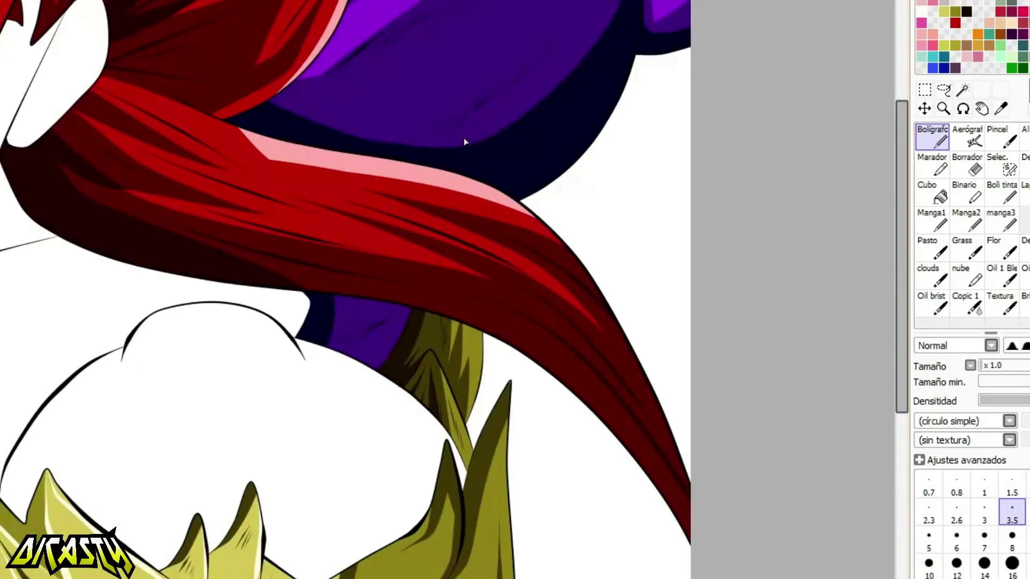
Touch up the unpainted purple corners between the hair spikes beside the right sleeve.
{"action": "scroll", "coordinate": [251, 255], "scroll_direction": "up", "scroll_amount": 4}
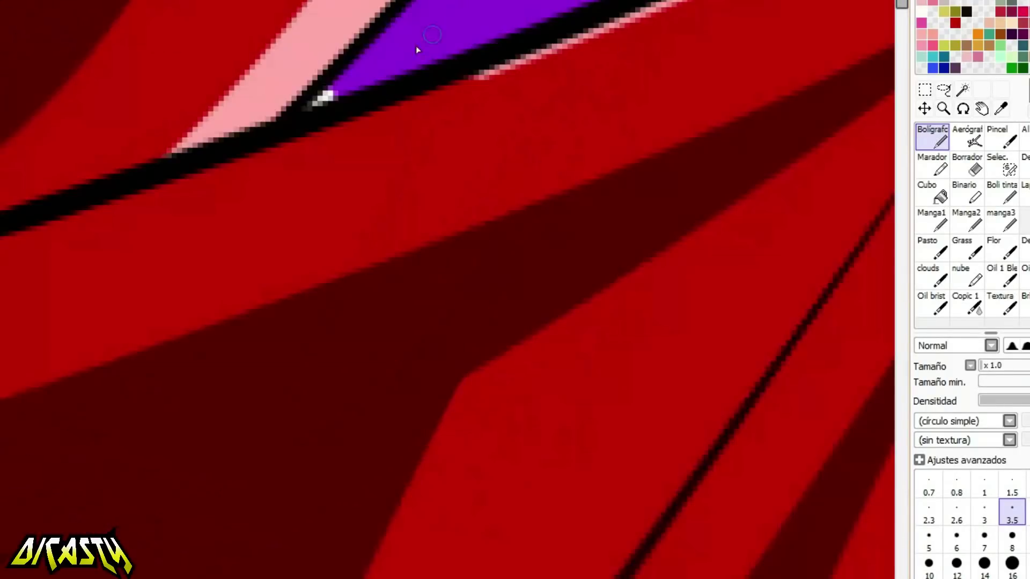
{"action": "scroll", "coordinate": [439, 43], "scroll_direction": "down", "scroll_amount": 3}
{"action": "scroll", "coordinate": [419, 61], "scroll_direction": "up", "scroll_amount": 4}
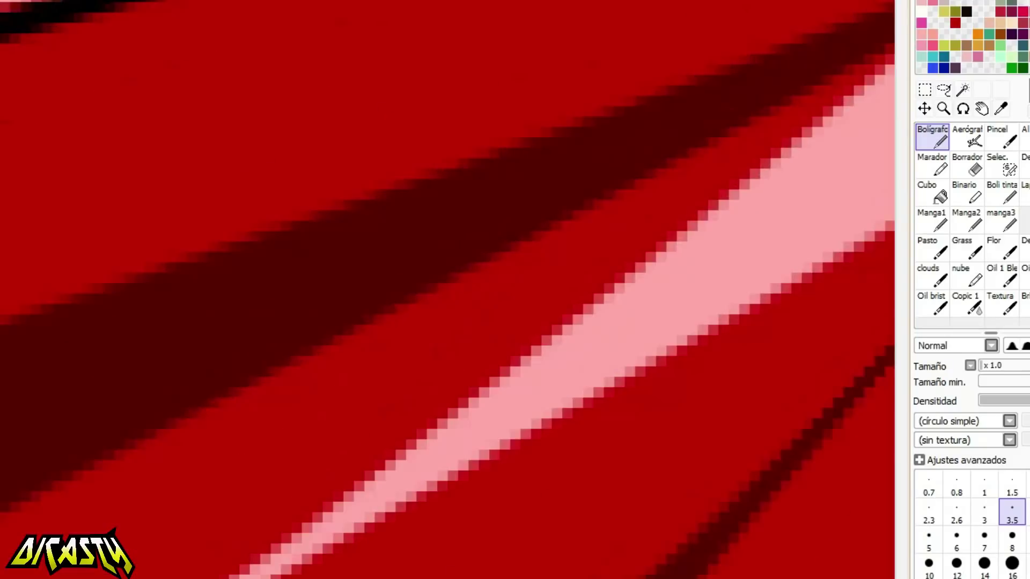
{"action": "scroll", "coordinate": [319, 106], "scroll_direction": "down", "scroll_amount": 3}
{"action": "scroll", "coordinate": [240, 458], "scroll_direction": "up", "scroll_amount": 3}
Adjust the line art thickness with the Pressure tool where the right hair spikes and strand meet the sleeve.
{"action": "left_click", "coordinate": [1028, 207]}
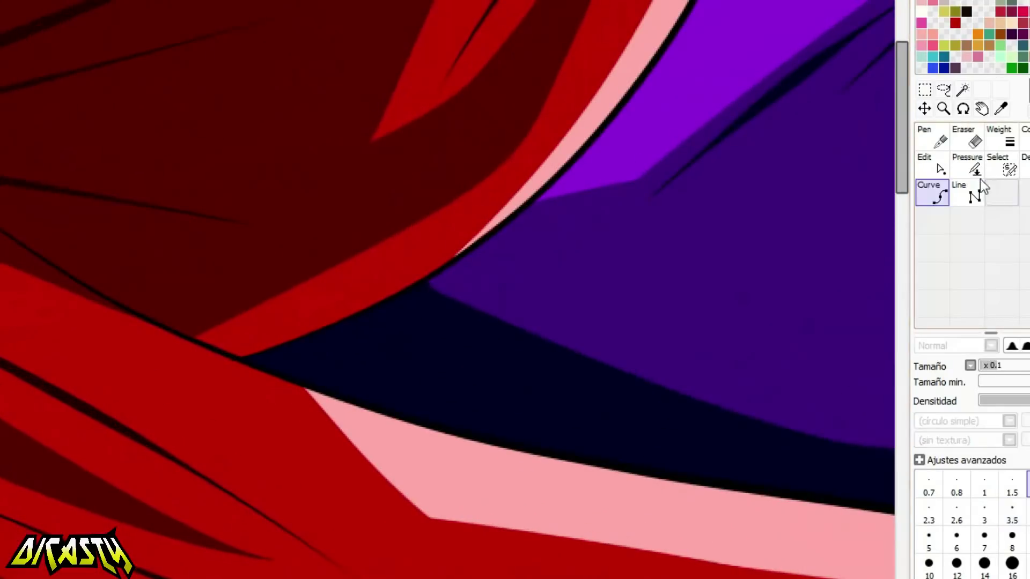
{"action": "left_click", "coordinate": [969, 165]}
{"action": "scroll", "coordinate": [131, 346], "scroll_direction": "up", "scroll_amount": 3}
{"action": "left_click_drag", "start_coordinate": [124, 253], "coordinate": [349, 305]}
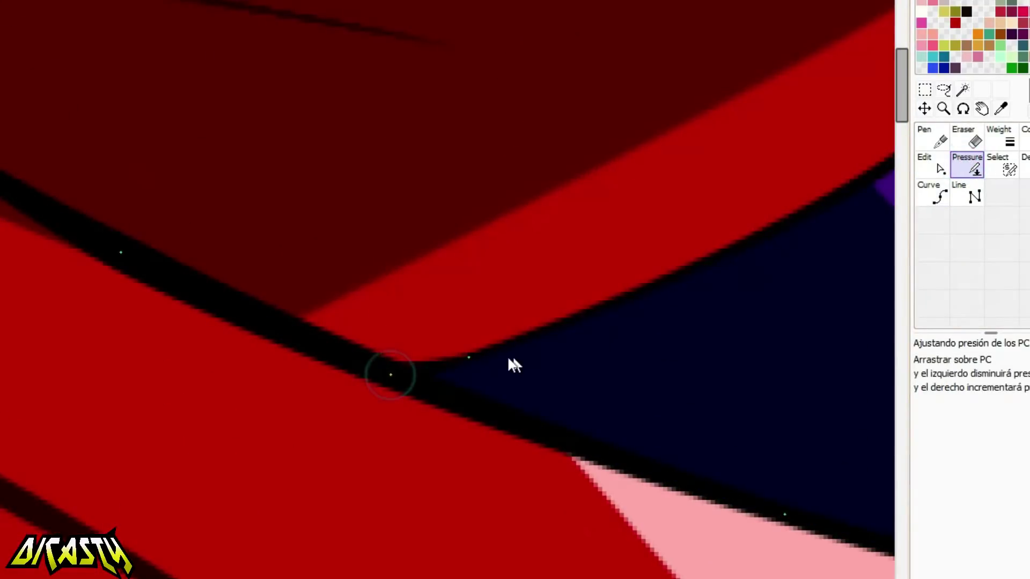
{"action": "scroll", "coordinate": [398, 168], "scroll_direction": "down", "scroll_amount": 3}
{"action": "left_click_drag", "start_coordinate": [468, 217], "coordinate": [517, 222]}
{"action": "left_click_drag", "start_coordinate": [649, 257], "coordinate": [696, 253]}
Adjust the line pressure at the point where the hair strand meets the shirt edge above the shoulder.
{"action": "scroll", "coordinate": [686, 253], "scroll_direction": "down", "scroll_amount": 3}
{"action": "scroll", "coordinate": [581, 413], "scroll_direction": "up", "scroll_amount": 4}
{"action": "scroll", "coordinate": [614, 451], "scroll_direction": "up", "scroll_amount": 2}
{"action": "left_click_drag", "start_coordinate": [545, 429], "coordinate": [703, 433]}
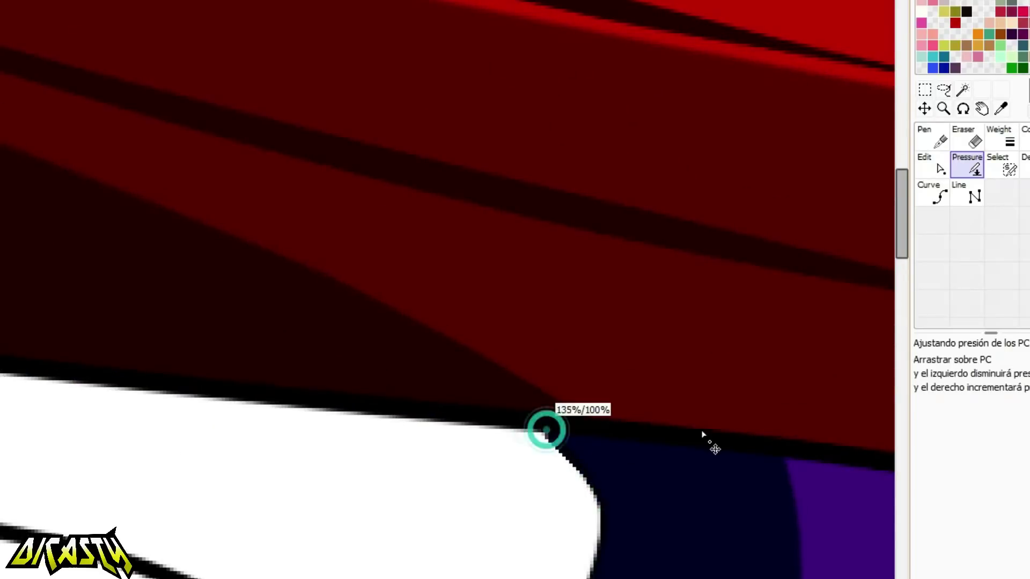
{"action": "left_click_drag", "start_coordinate": [526, 425], "coordinate": [512, 412]}
{"action": "scroll", "coordinate": [482, 94], "scroll_direction": "down", "scroll_amount": 6}
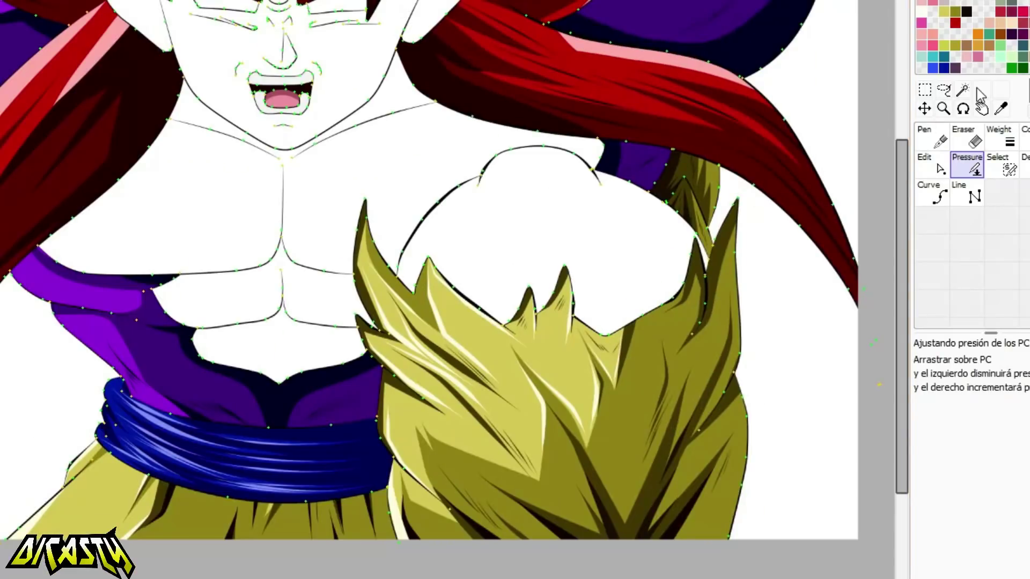
Select the blank chest, abdomen, neck and shoulder skin areas with the Magic Wand.
{"action": "left_click", "coordinate": [964, 91]}
{"action": "left_click", "coordinate": [374, 131]}
{"action": "left_click", "coordinate": [507, 217]}
{"action": "left_click", "coordinate": [221, 313]}
{"action": "scroll", "coordinate": [322, 237], "scroll_direction": "down", "scroll_amount": 4}
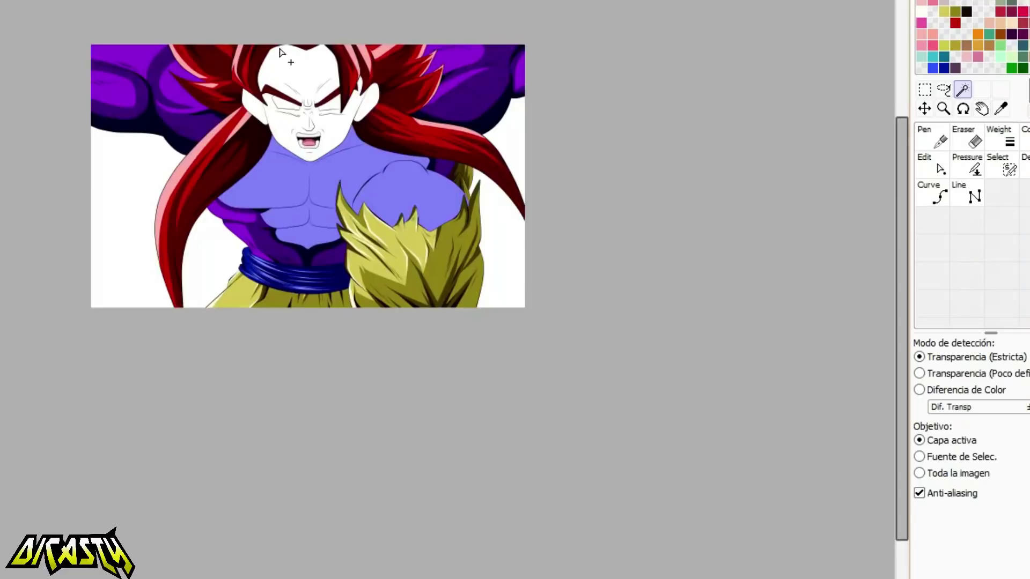
Add the face and both ears to the skin selection, leaving the eyes and teeth out.
{"action": "scroll", "coordinate": [279, 48], "scroll_direction": "up", "scroll_amount": 5}
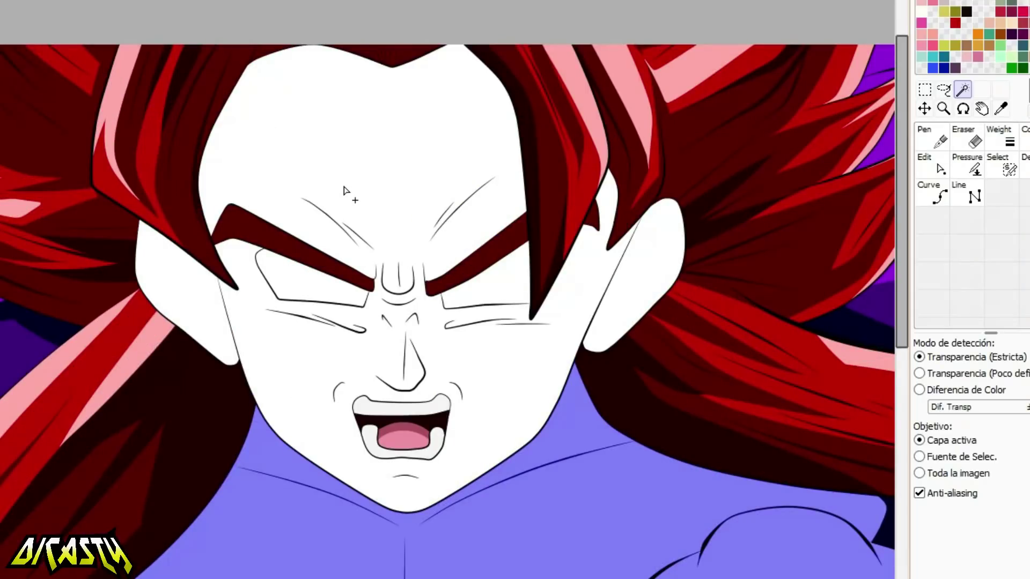
{"action": "left_click", "coordinate": [353, 159]}
{"action": "left_click", "coordinate": [195, 297]}
{"action": "left_click", "coordinate": [626, 303]}
{"action": "scroll", "coordinate": [419, 177], "scroll_direction": "down", "scroll_amount": 5}
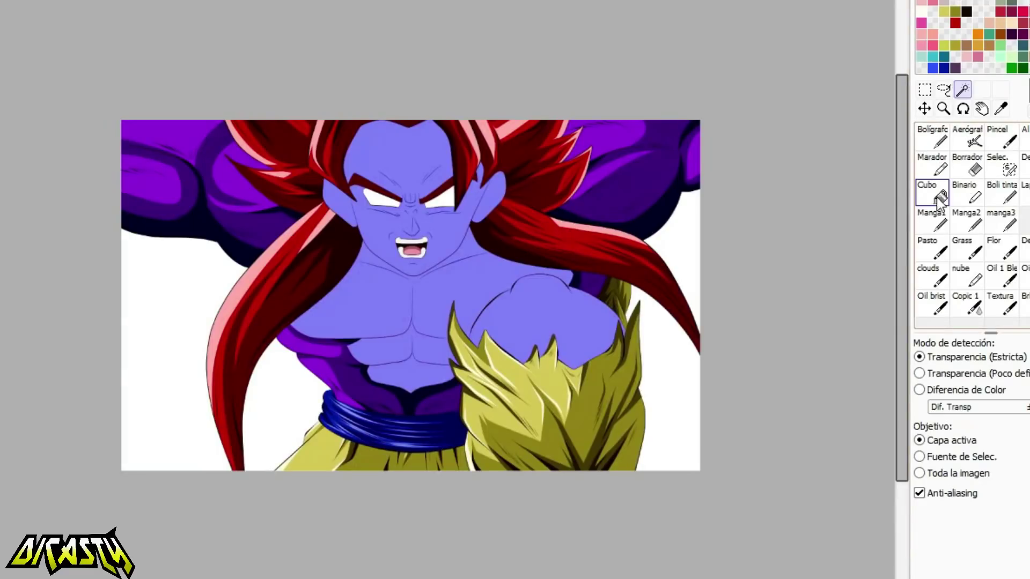
Fill the selected skin with the pale beige skin tone used in the reference illustration.
{"action": "left_click", "coordinate": [938, 196]}
{"action": "left_click", "coordinate": [464, 234]}
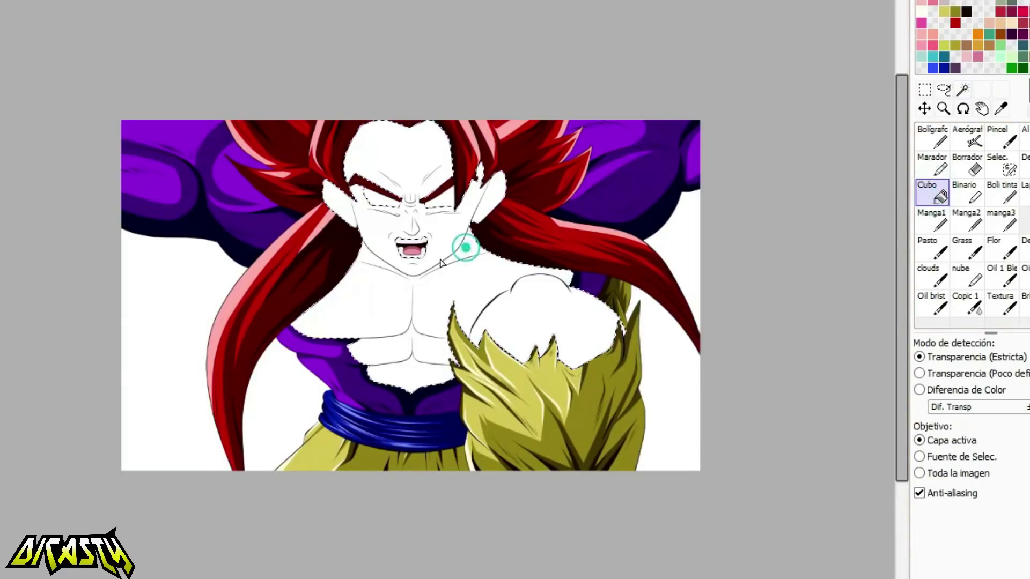
{"action": "scroll", "coordinate": [465, 231], "scroll_direction": "up", "scroll_amount": 2}
{"action": "scroll", "coordinate": [465, 227], "scroll_direction": "down", "scroll_amount": 2}
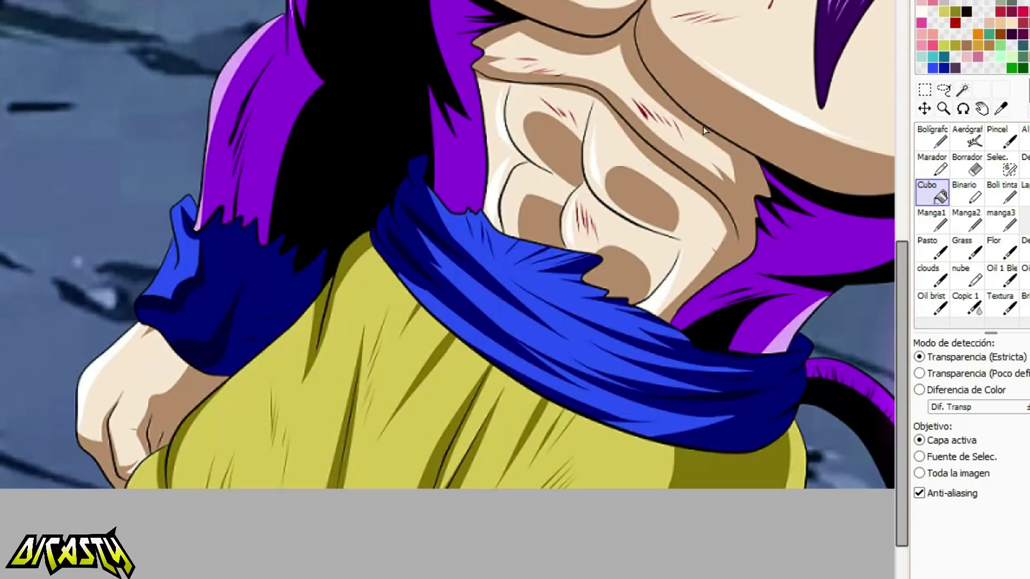
Outline the left ear's inner folds and shadow in brown with an enlarged pen, and fill the enclosed area.
{"action": "left_click", "coordinate": [932, 137]}
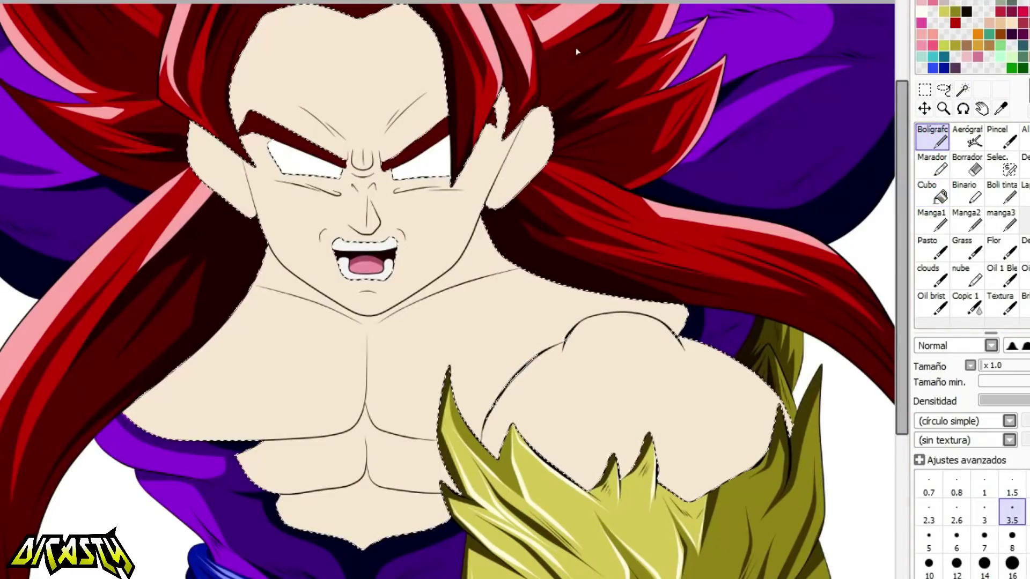
{"action": "scroll", "coordinate": [294, 60], "scroll_direction": "up", "scroll_amount": 3}
{"action": "left_click", "coordinate": [1005, 365]}
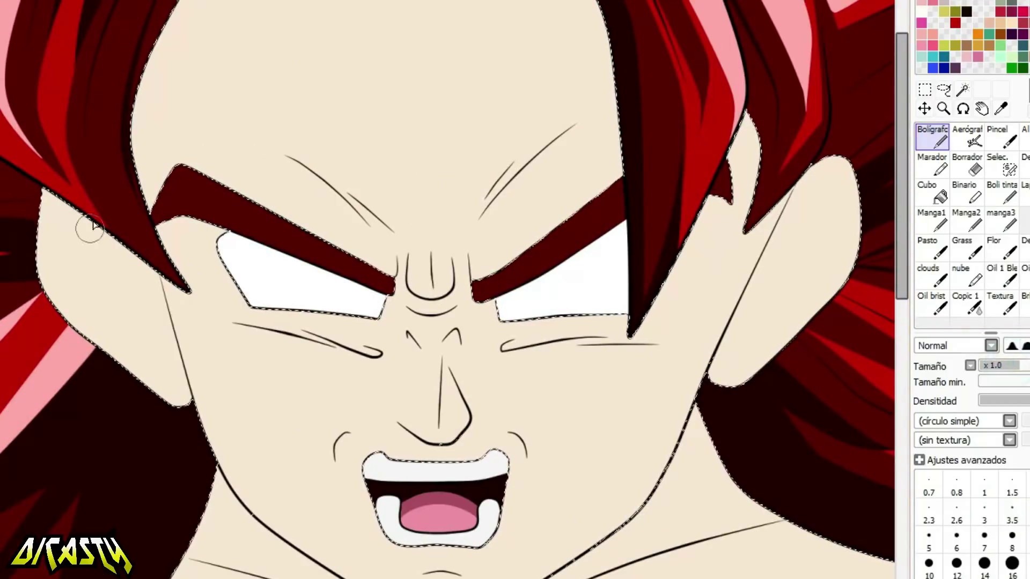
{"action": "mouse_move", "coordinate": [90, 297]}
{"action": "left_mouse_down"}
{"action": "mouse_move", "coordinate": [71, 278]}
{"action": "mouse_move", "coordinate": [166, 324]}
{"action": "left_mouse_up"}
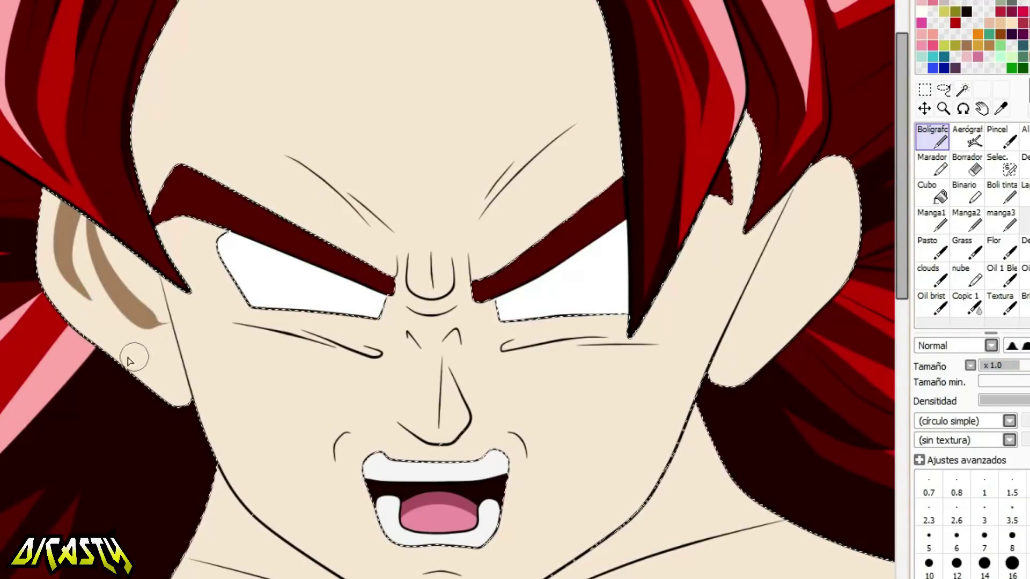
{"action": "mouse_move", "coordinate": [92, 203]}
{"action": "left_mouse_down"}
{"action": "mouse_move", "coordinate": [138, 372]}
{"action": "mouse_move", "coordinate": [110, 365]}
{"action": "left_mouse_up"}
{"action": "left_click_drag", "start_coordinate": [198, 413], "coordinate": [123, 198]}
{"action": "left_click_drag", "start_coordinate": [154, 261], "coordinate": [173, 349]}
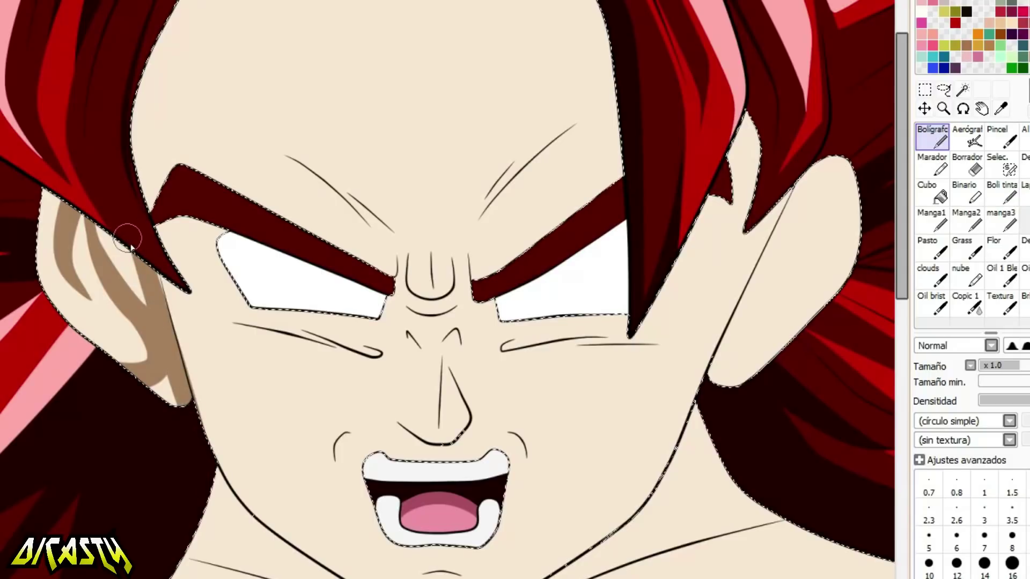
{"action": "left_click_drag", "start_coordinate": [159, 268], "coordinate": [166, 300]}
{"action": "key", "text": "ctrl+z"}
{"action": "left_click", "coordinate": [932, 192]}
{"action": "left_click", "coordinate": [171, 392]}
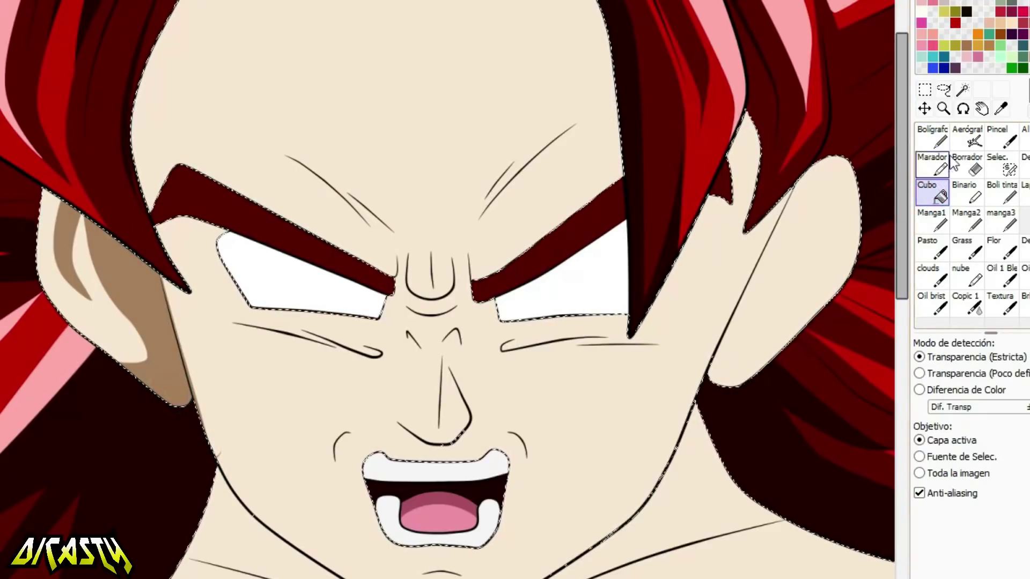
Paint brown shadows between the left eyebrow and eye corner and along the left hairline, undoing the rough brow crease strokes.
{"action": "key", "text": "n"}
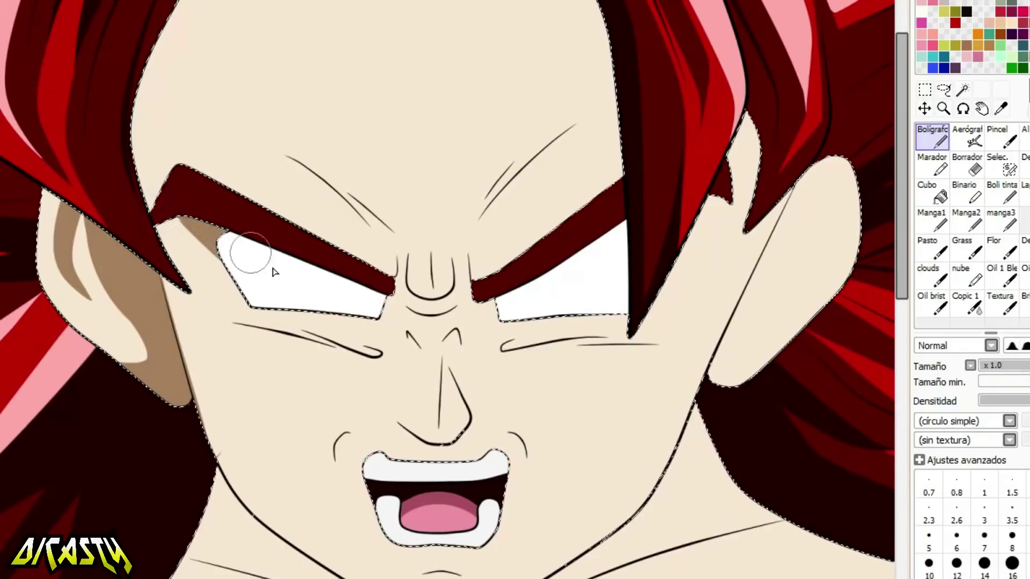
{"action": "mouse_move", "coordinate": [153, 225]}
{"action": "left_mouse_down"}
{"action": "mouse_move", "coordinate": [165, 28]}
{"action": "mouse_move", "coordinate": [185, 1]}
{"action": "left_mouse_up"}
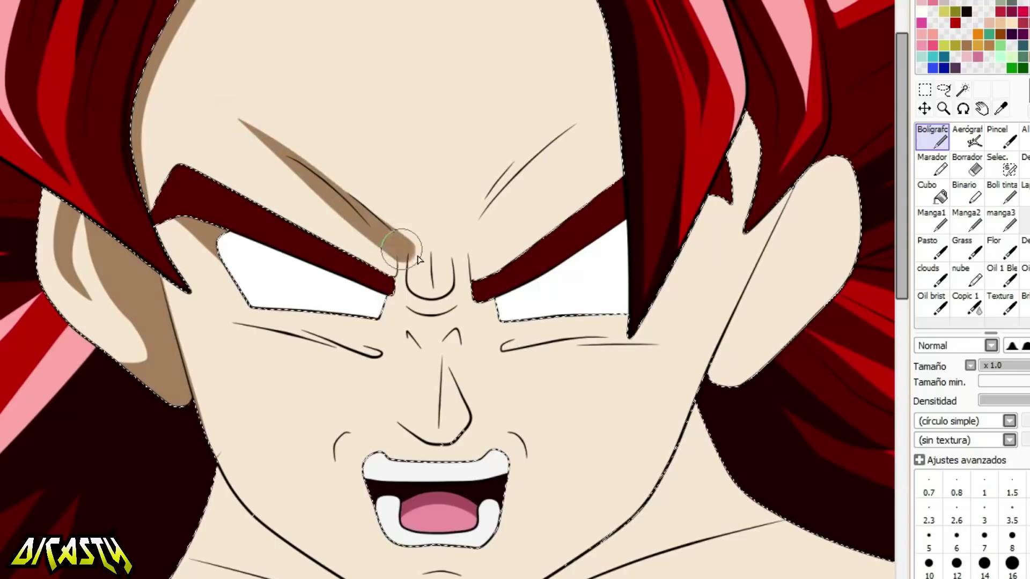
{"action": "key", "text": "ctrl+z"}
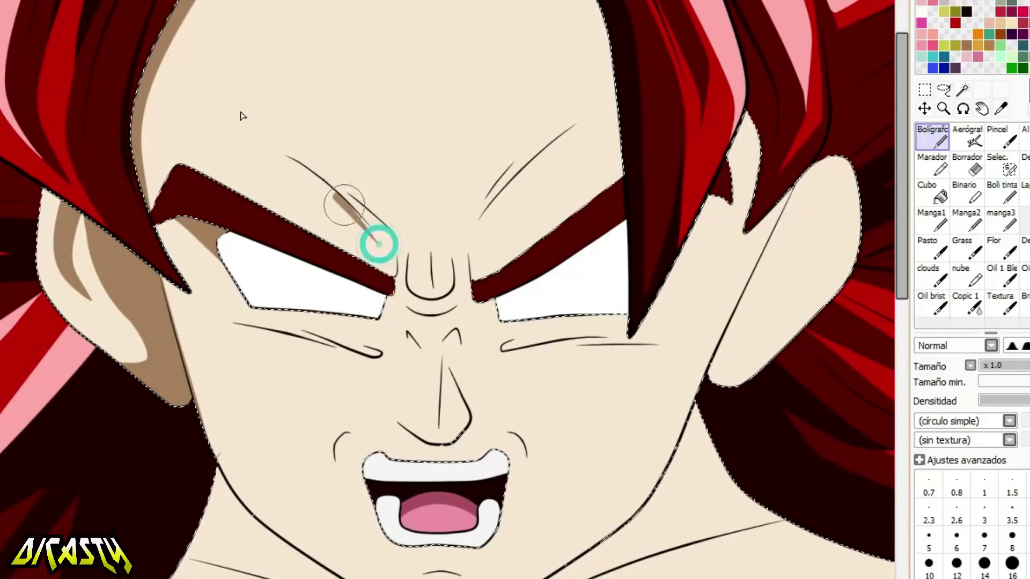
{"action": "key", "text": "ctrl+z"}
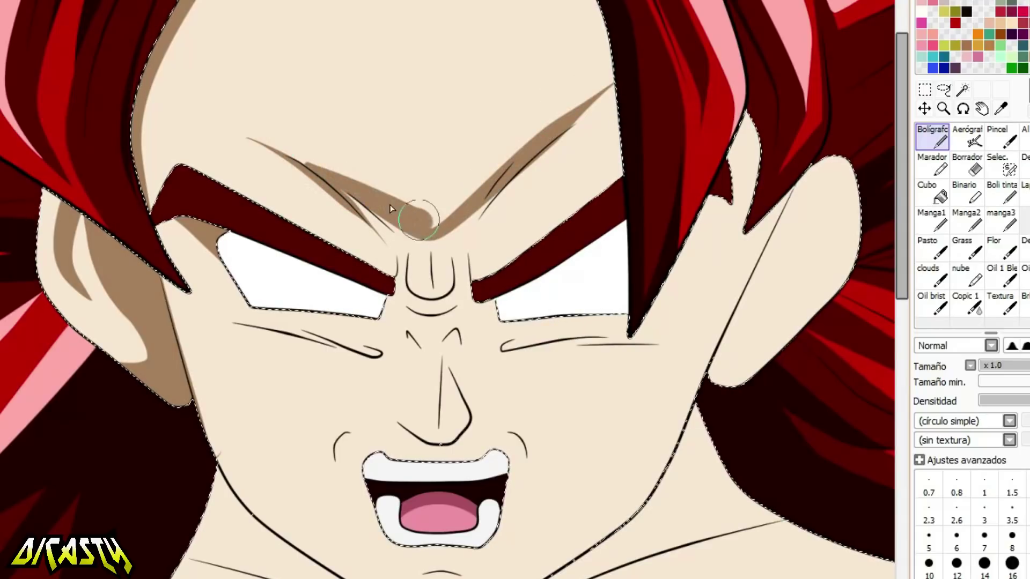
Outline the forehead shadow in brown from the brow creases up to the hairline and fill it.
{"action": "mouse_move", "coordinate": [456, 250]}
{"action": "left_mouse_down"}
{"action": "mouse_move", "coordinate": [611, 88]}
{"action": "mouse_move", "coordinate": [606, 75]}
{"action": "left_mouse_up"}
{"action": "key", "text": "ctrl+z"}
{"action": "left_click_drag", "start_coordinate": [271, 1], "coordinate": [393, 210]}
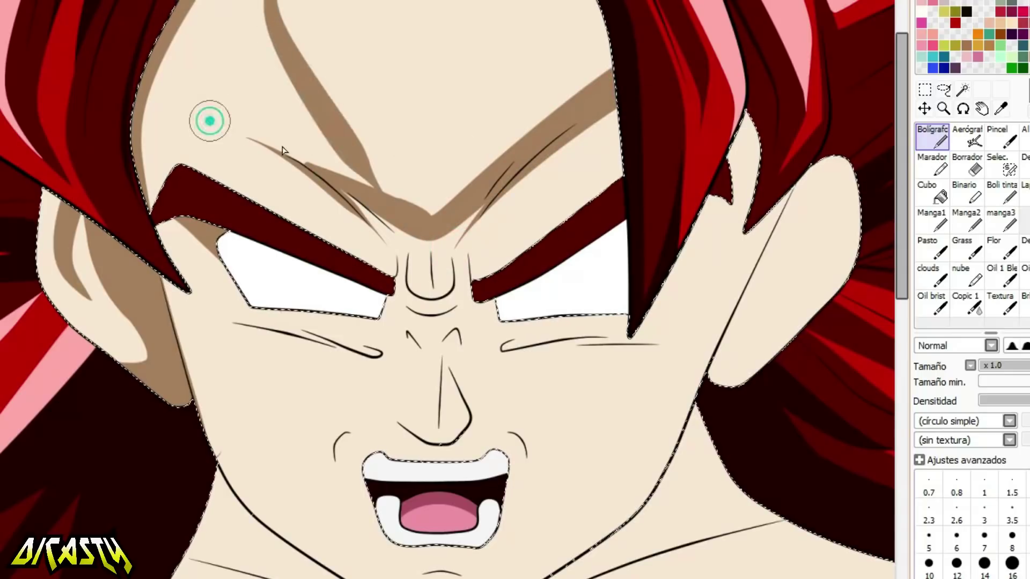
{"action": "left_click_drag", "start_coordinate": [210, 122], "coordinate": [411, 194]}
{"action": "left_click", "coordinate": [934, 191]}
{"action": "left_click", "coordinate": [542, 62]}
Paint brown crease shadows between the eyebrows and around the wrinkles on the bridge of the nose.
{"action": "left_click", "coordinate": [931, 136]}
{"action": "scroll", "coordinate": [446, 35], "scroll_direction": "down", "scroll_amount": 3}
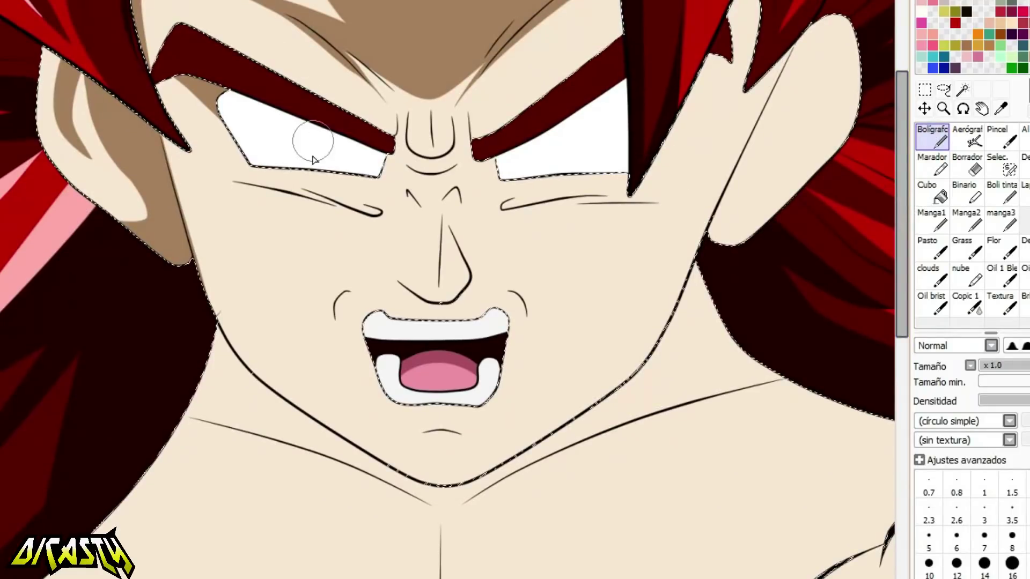
{"action": "mouse_move", "coordinate": [403, 140]}
{"action": "left_mouse_down"}
{"action": "mouse_move", "coordinate": [458, 173]}
{"action": "mouse_move", "coordinate": [457, 111]}
{"action": "left_mouse_up"}
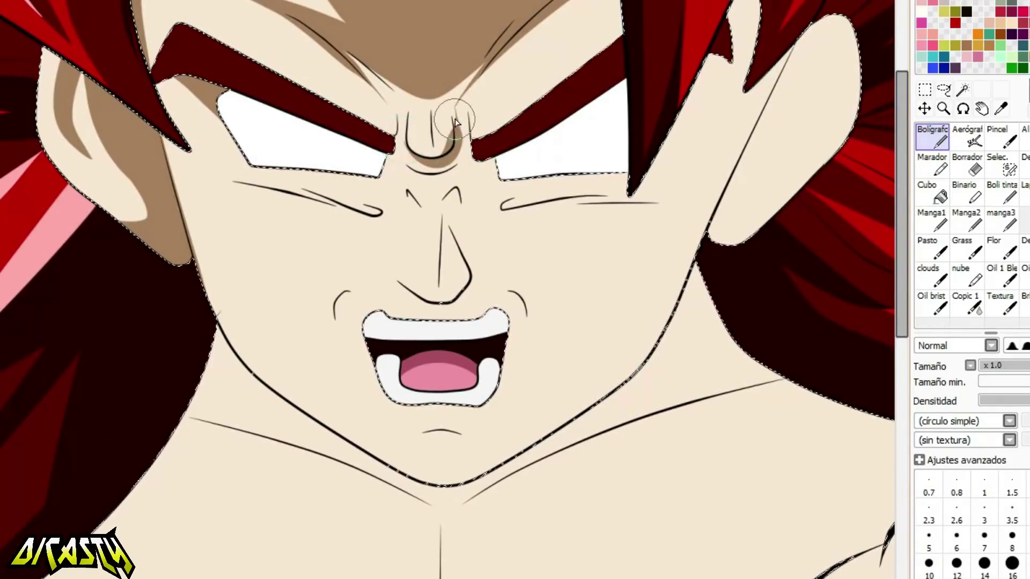
{"action": "mouse_move", "coordinate": [431, 162]}
{"action": "left_mouse_down"}
{"action": "mouse_move", "coordinate": [450, 105]}
{"action": "mouse_move", "coordinate": [427, 134]}
{"action": "mouse_move", "coordinate": [471, 134]}
{"action": "left_mouse_up"}
{"action": "key", "text": "ctrl+z"}
{"action": "left_click_drag", "start_coordinate": [394, 145], "coordinate": [510, 137]}
{"action": "left_click_drag", "start_coordinate": [450, 96], "coordinate": [434, 151]}
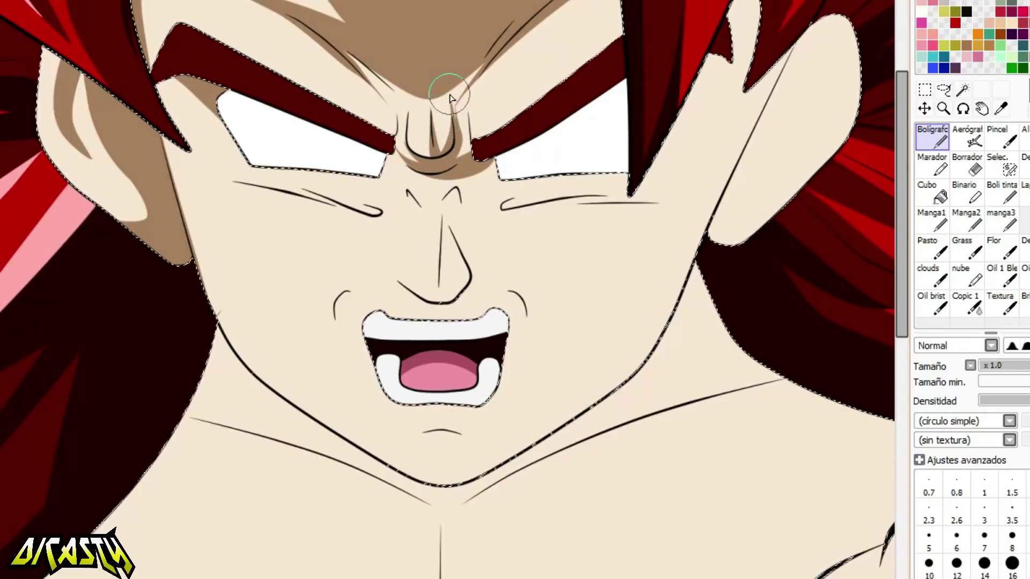
{"action": "mouse_move", "coordinate": [458, 129]}
{"action": "left_mouse_down"}
{"action": "mouse_move", "coordinate": [529, 43]}
{"action": "mouse_move", "coordinate": [472, 154]}
{"action": "mouse_move", "coordinate": [470, 107]}
{"action": "mouse_move", "coordinate": [477, 157]}
{"action": "left_mouse_up"}
{"action": "left_click_drag", "start_coordinate": [441, 200], "coordinate": [457, 192]}
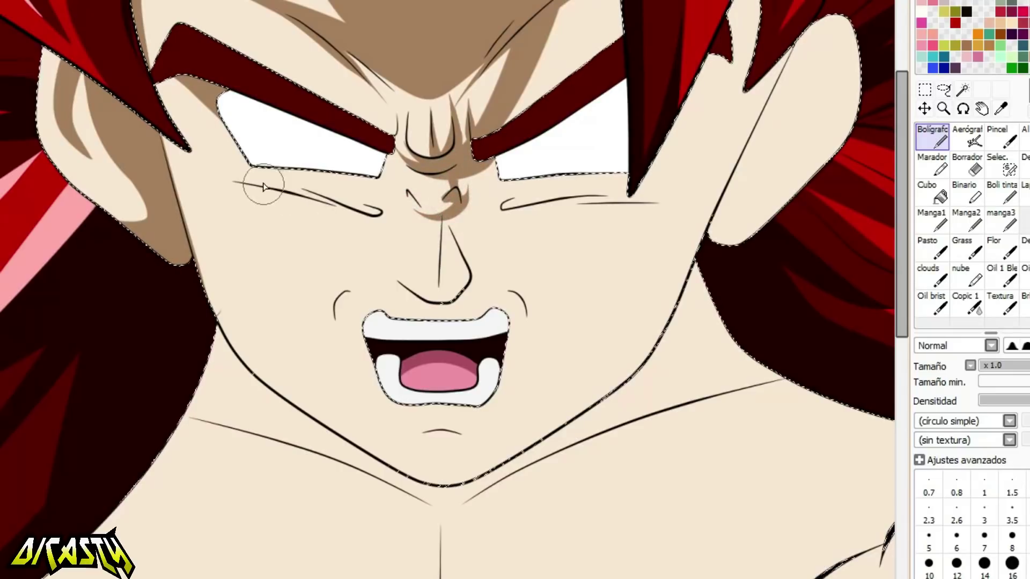
Paint brown shadows under the left eye and down the nose, and outline the shading on the chin and right jaw.
{"action": "mouse_move", "coordinate": [263, 187]}
{"action": "left_mouse_down"}
{"action": "mouse_move", "coordinate": [353, 202]}
{"action": "mouse_move", "coordinate": [331, 241]}
{"action": "left_mouse_up"}
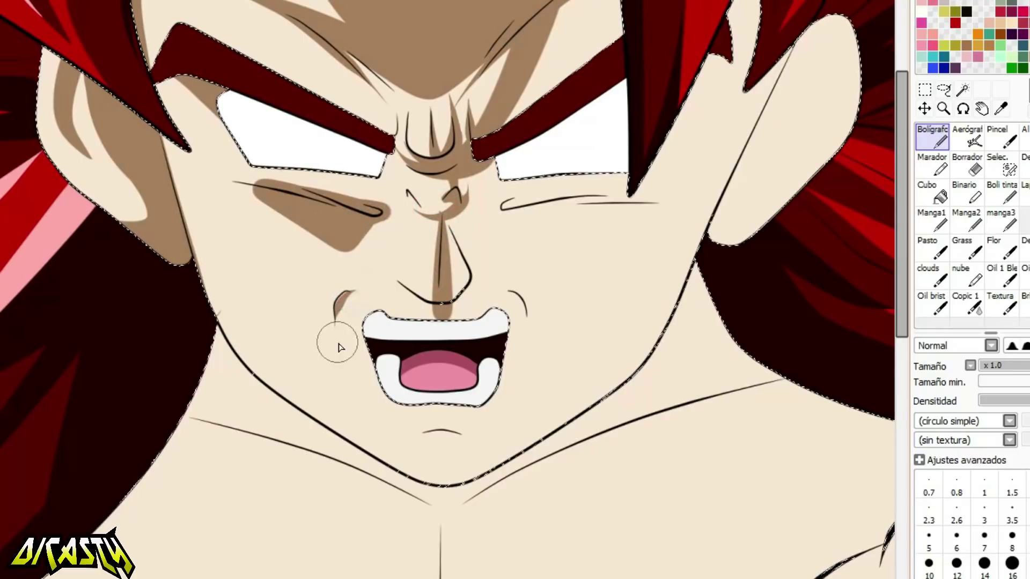
{"action": "mouse_move", "coordinate": [409, 433]}
{"action": "left_mouse_down"}
{"action": "mouse_move", "coordinate": [449, 430]}
{"action": "mouse_move", "coordinate": [444, 496]}
{"action": "mouse_move", "coordinate": [470, 459]}
{"action": "mouse_move", "coordinate": [433, 492]}
{"action": "mouse_move", "coordinate": [454, 442]}
{"action": "left_mouse_up"}
{"action": "mouse_move", "coordinate": [443, 483]}
{"action": "left_mouse_down"}
{"action": "mouse_move", "coordinate": [471, 482]}
{"action": "mouse_move", "coordinate": [640, 359]}
{"action": "mouse_move", "coordinate": [719, 215]}
{"action": "left_mouse_up"}
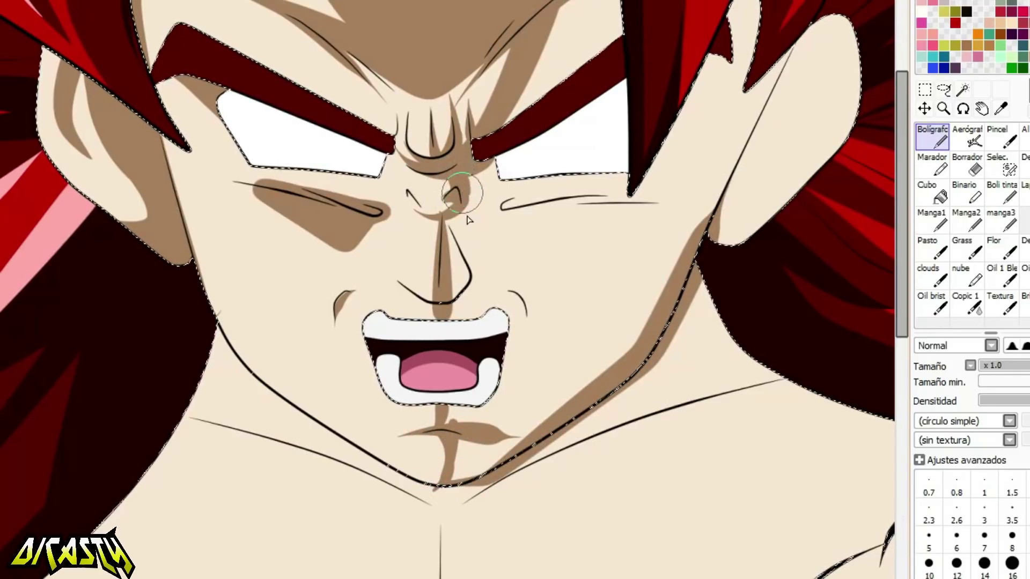
{"action": "left_click_drag", "start_coordinate": [457, 240], "coordinate": [462, 322]}
{"action": "mouse_move", "coordinate": [414, 207]}
{"action": "left_mouse_down"}
{"action": "mouse_move", "coordinate": [458, 222]}
{"action": "mouse_move", "coordinate": [452, 206]}
{"action": "mouse_move", "coordinate": [429, 197]}
{"action": "mouse_move", "coordinate": [470, 180]}
{"action": "mouse_move", "coordinate": [444, 199]}
{"action": "left_mouse_up"}
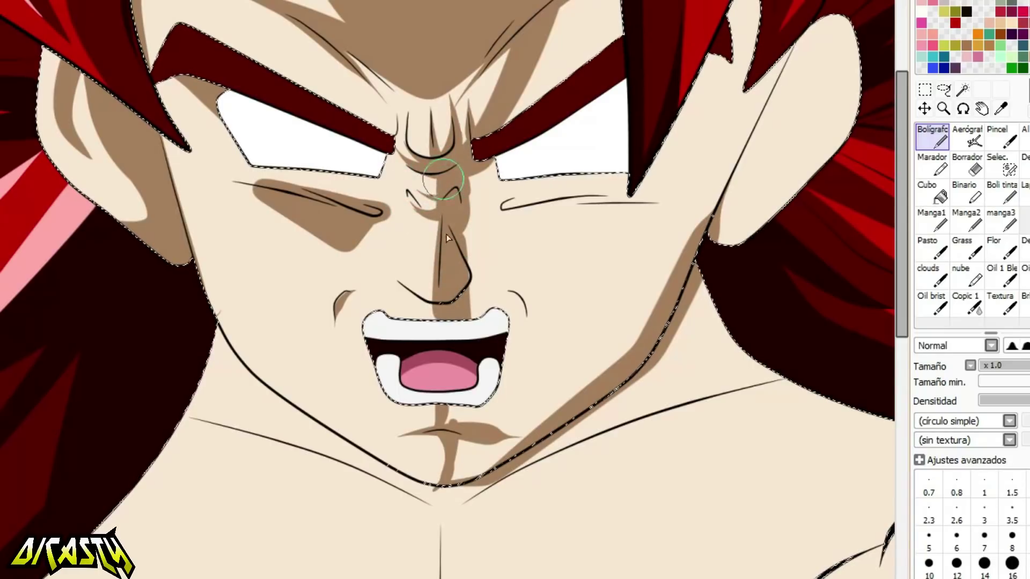
Fill the shaded right side of the face, including the area above the right eyebrow, with brown.
{"action": "left_click", "coordinate": [932, 190]}
{"action": "left_click", "coordinate": [686, 163]}
{"action": "left_click", "coordinate": [587, 30]}
Paint brown shadows along both collarbones and outline the shading across the upper chest muscles.
{"action": "left_click", "coordinate": [932, 139]}
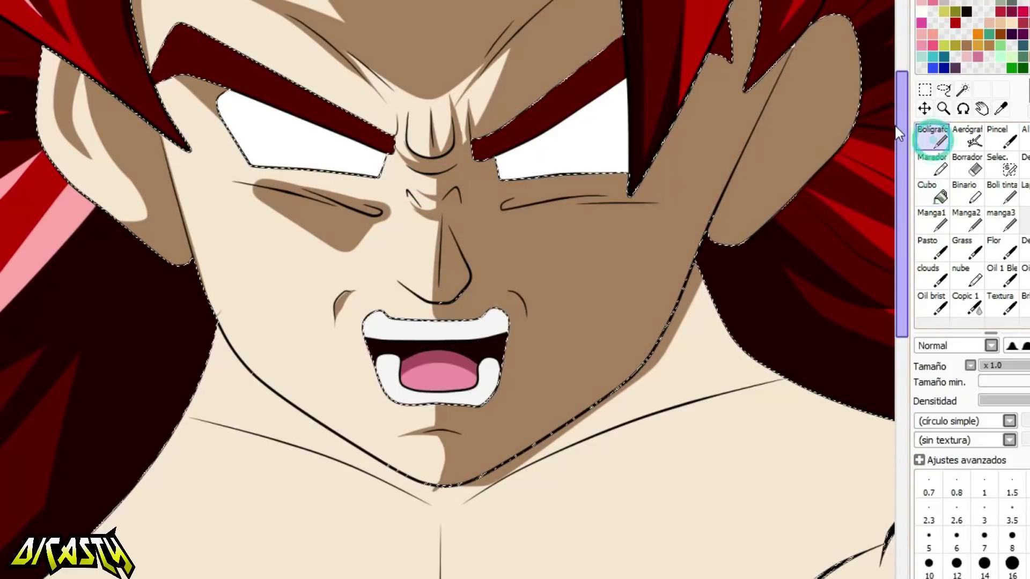
{"action": "scroll", "coordinate": [869, 119], "scroll_direction": "down", "scroll_amount": 5}
{"action": "scroll", "coordinate": [596, 234], "scroll_direction": "up", "scroll_amount": 4}
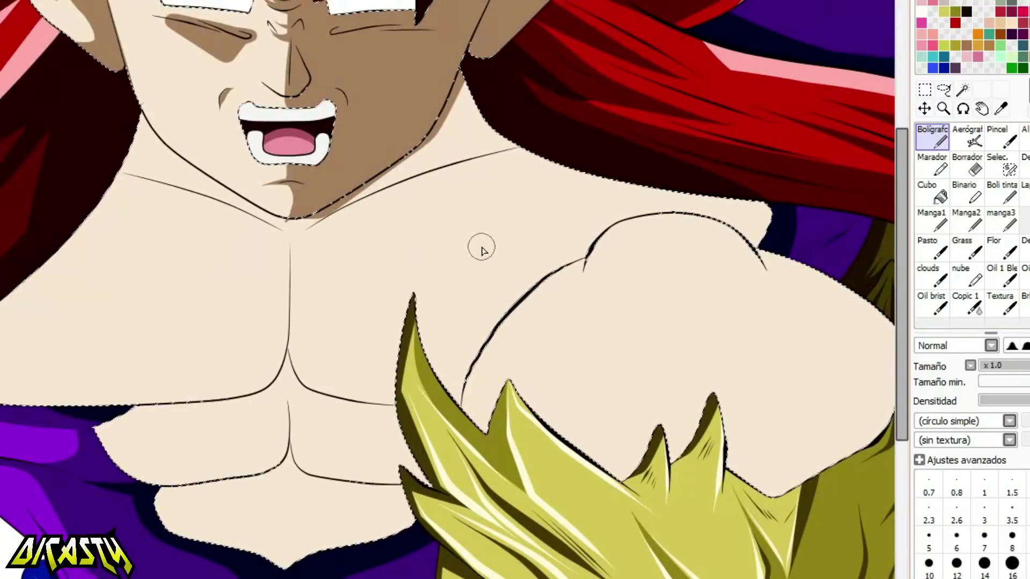
{"action": "left_click_drag", "start_coordinate": [472, 578], "coordinate": [409, 578]}
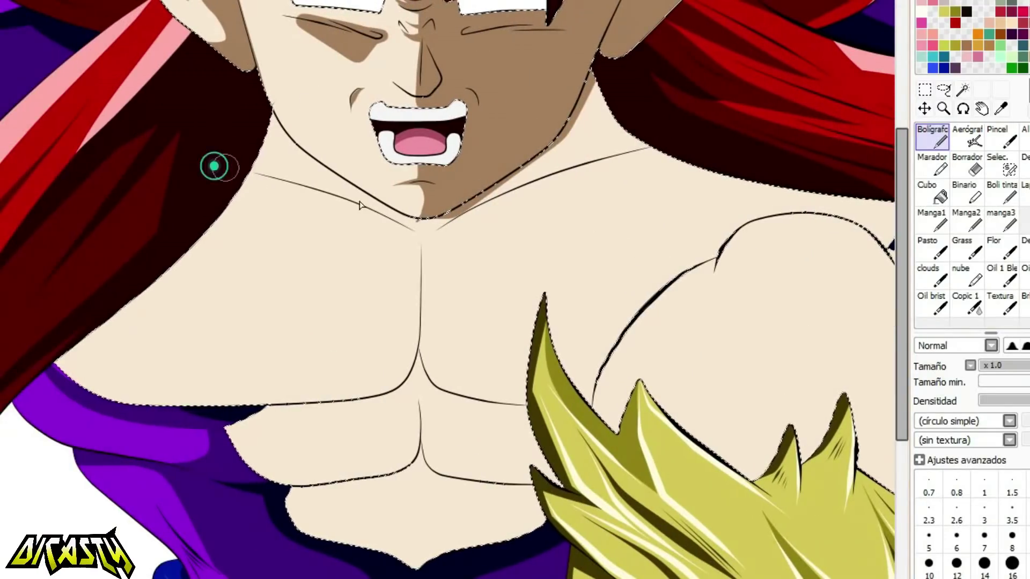
{"action": "mouse_move", "coordinate": [252, 172]}
{"action": "left_mouse_down"}
{"action": "mouse_move", "coordinate": [412, 264]}
{"action": "mouse_move", "coordinate": [420, 301]}
{"action": "mouse_move", "coordinate": [252, 167]}
{"action": "left_mouse_up"}
{"action": "key", "text": "ctrl+z"}
{"action": "left_click_drag", "start_coordinate": [423, 322], "coordinate": [696, 101]}
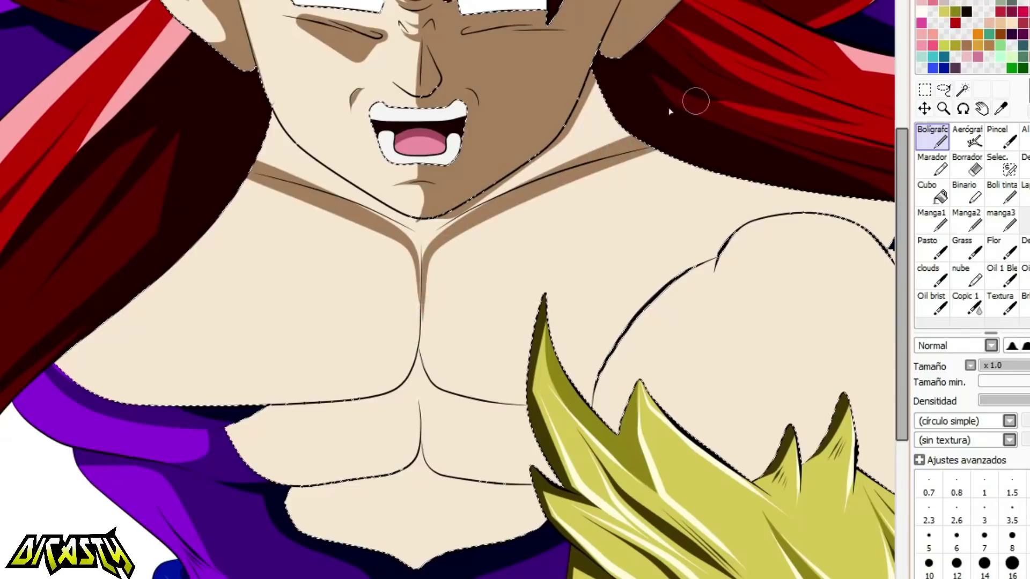
{"action": "key", "text": "ctrl+z"}
{"action": "left_click_drag", "start_coordinate": [420, 323], "coordinate": [687, 146]}
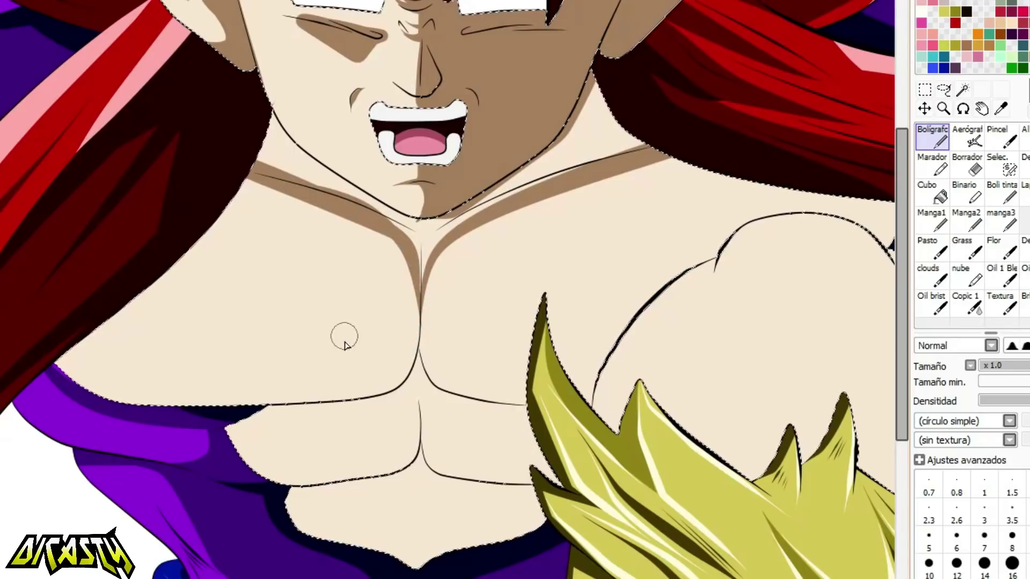
{"action": "left_click", "coordinate": [445, 242]}
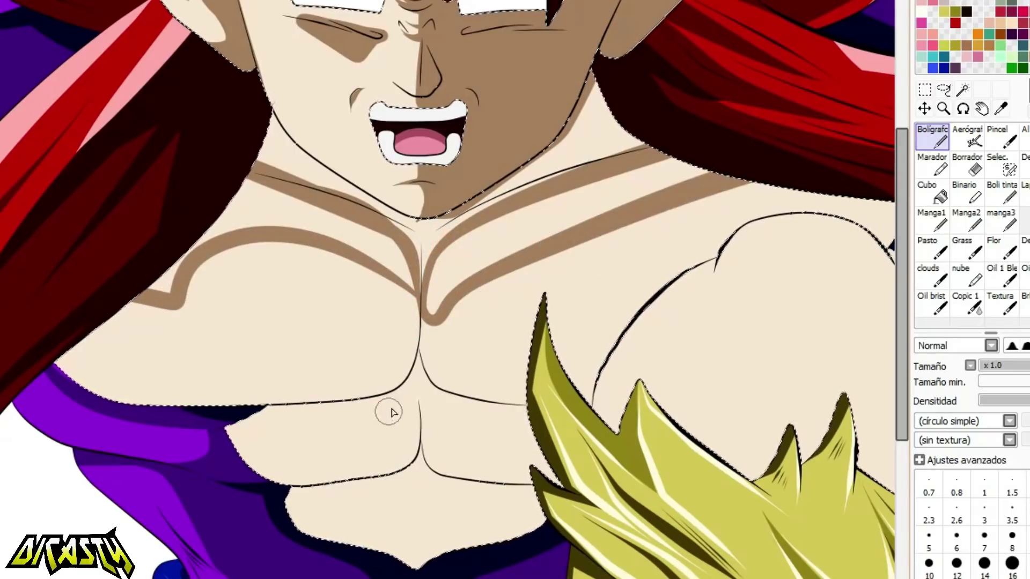
Outline the brown shadow shapes of the abdominal muscles below the chest.
{"action": "left_click_drag", "start_coordinate": [297, 401], "coordinate": [399, 440]}
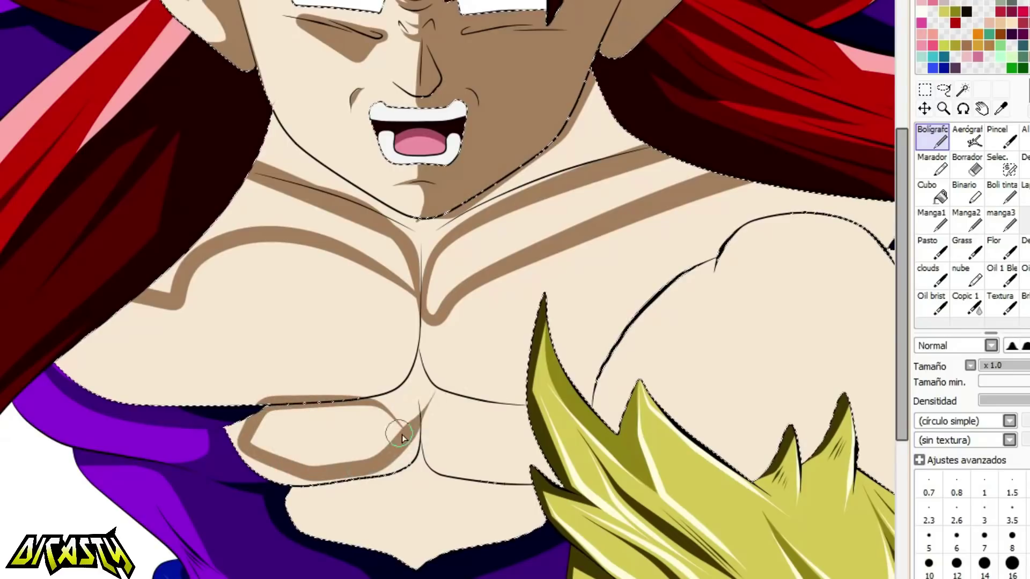
{"action": "mouse_move", "coordinate": [524, 414]}
{"action": "left_mouse_down"}
{"action": "mouse_move", "coordinate": [424, 420]}
{"action": "mouse_move", "coordinate": [452, 468]}
{"action": "mouse_move", "coordinate": [504, 442]}
{"action": "mouse_move", "coordinate": [485, 439]}
{"action": "mouse_move", "coordinate": [447, 462]}
{"action": "mouse_move", "coordinate": [363, 486]}
{"action": "mouse_move", "coordinate": [306, 531]}
{"action": "left_mouse_up"}
{"action": "mouse_move", "coordinate": [407, 550]}
{"action": "left_mouse_down"}
{"action": "mouse_move", "coordinate": [531, 485]}
{"action": "mouse_move", "coordinate": [425, 490]}
{"action": "mouse_move", "coordinate": [539, 483]}
{"action": "mouse_move", "coordinate": [424, 472]}
{"action": "left_mouse_up"}
{"action": "key", "text": "ctrl+z"}
{"action": "left_click_drag", "start_coordinate": [555, 483], "coordinate": [425, 476]}
Outline angular brown shadows on the raised arm's shoulder muscle and fill the enclosed area.
{"action": "scroll", "coordinate": [448, 290], "scroll_direction": "right", "scroll_amount": 5}
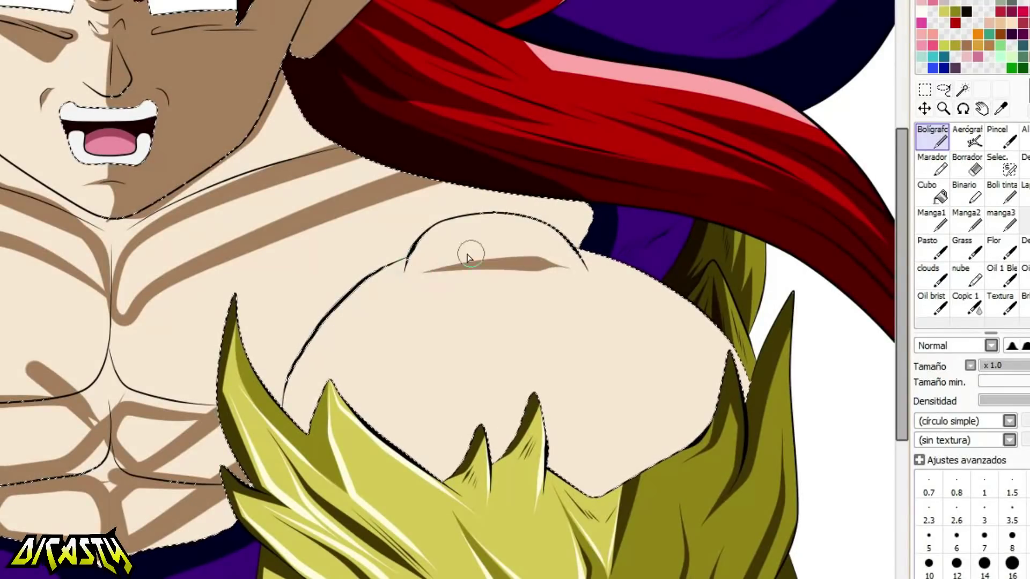
{"action": "left_click_drag", "start_coordinate": [421, 264], "coordinate": [702, 338]}
{"action": "left_click_drag", "start_coordinate": [507, 263], "coordinate": [483, 370]}
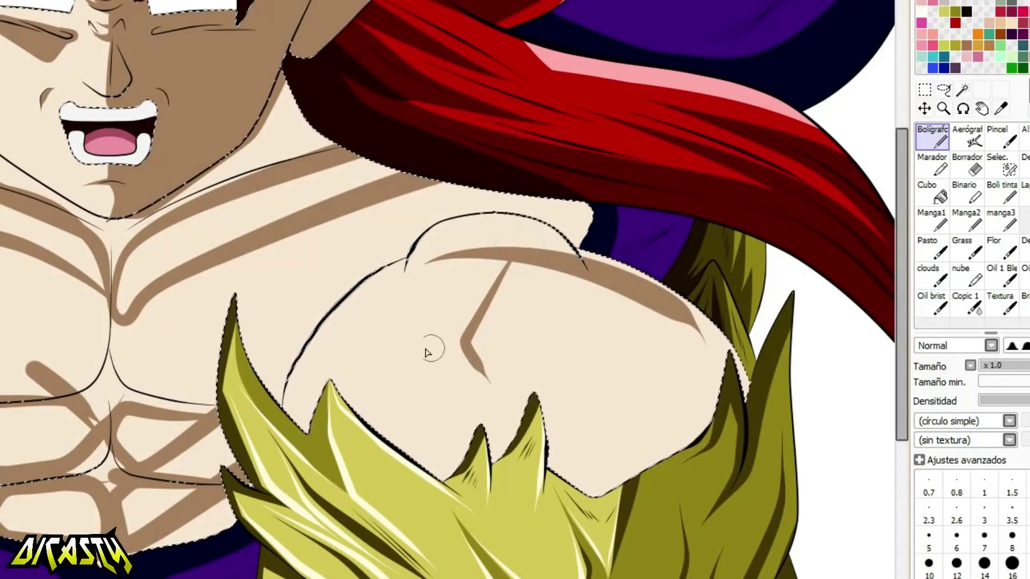
{"action": "left_click_drag", "start_coordinate": [623, 351], "coordinate": [461, 448]}
{"action": "mouse_move", "coordinate": [570, 461]}
{"action": "left_mouse_down"}
{"action": "mouse_move", "coordinate": [657, 394]}
{"action": "mouse_move", "coordinate": [682, 448]}
{"action": "left_mouse_up"}
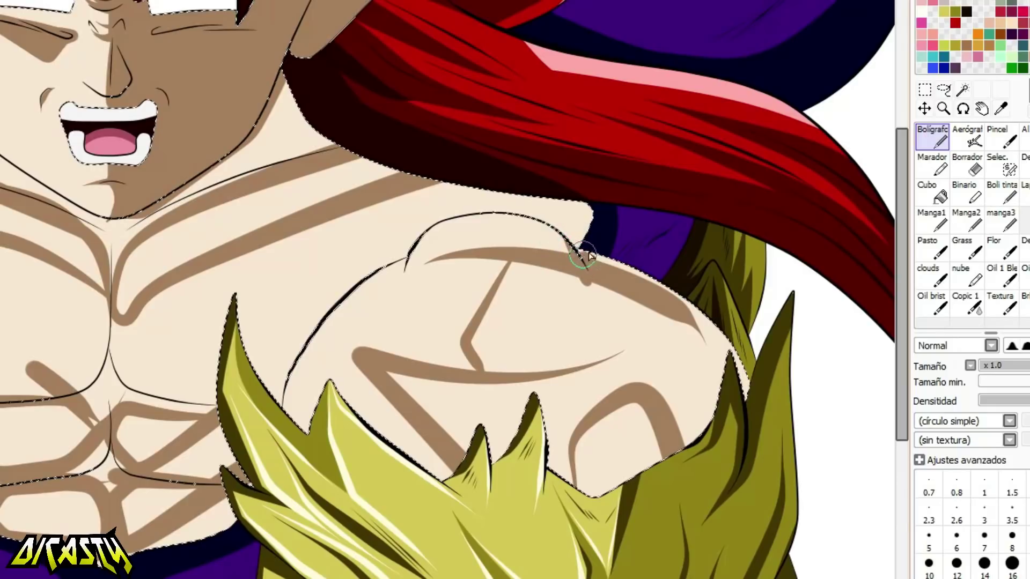
{"action": "left_click", "coordinate": [921, 187]}
{"action": "left_click", "coordinate": [585, 303]}
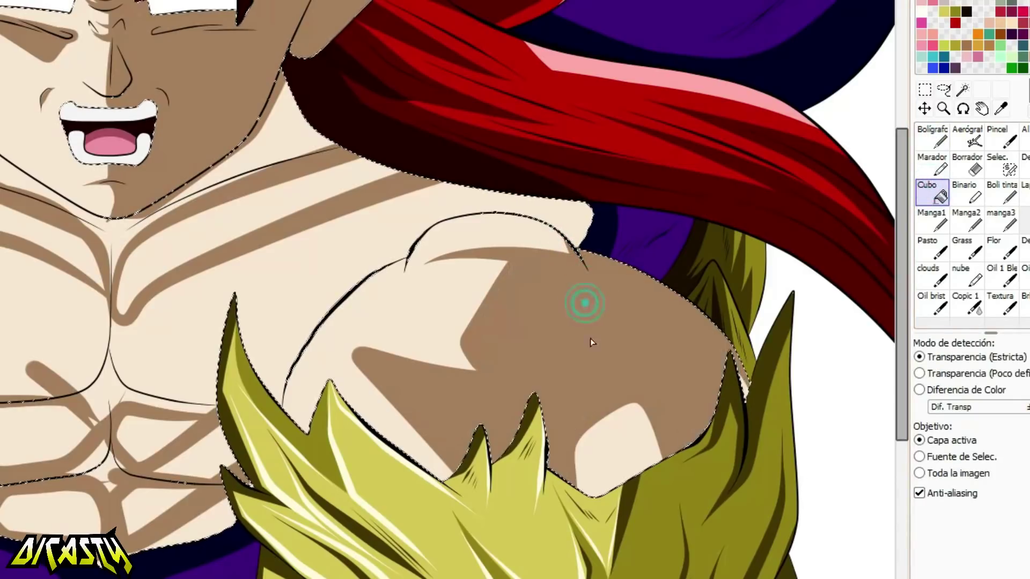
Trim the pointed tip of the shoulder shadow with the light skin tone and paint a brown shadow along the chest beside the arm.
{"action": "left_click", "coordinate": [931, 137]}
{"action": "right_click", "coordinate": [406, 307]}
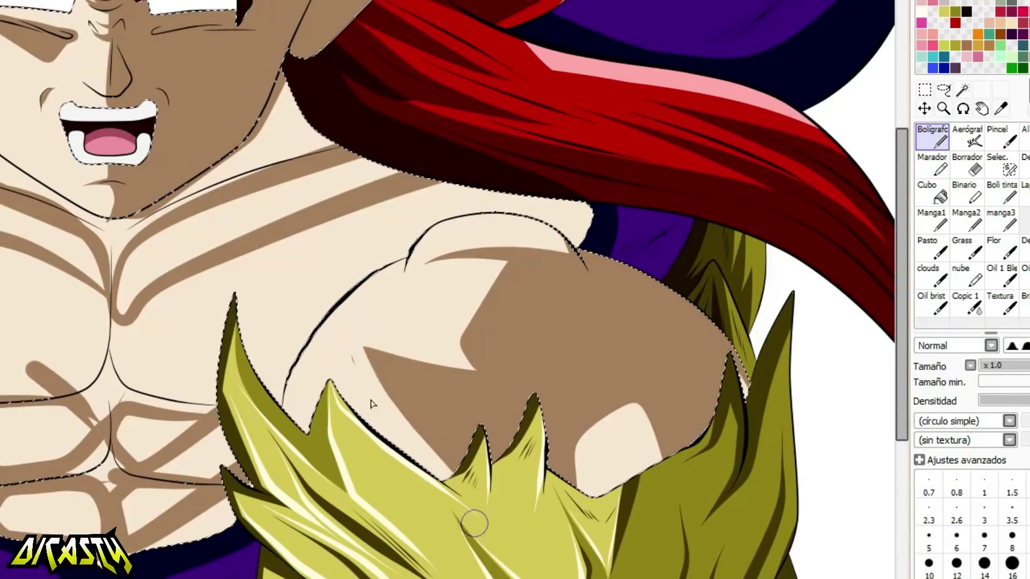
{"action": "right_click", "coordinate": [531, 347]}
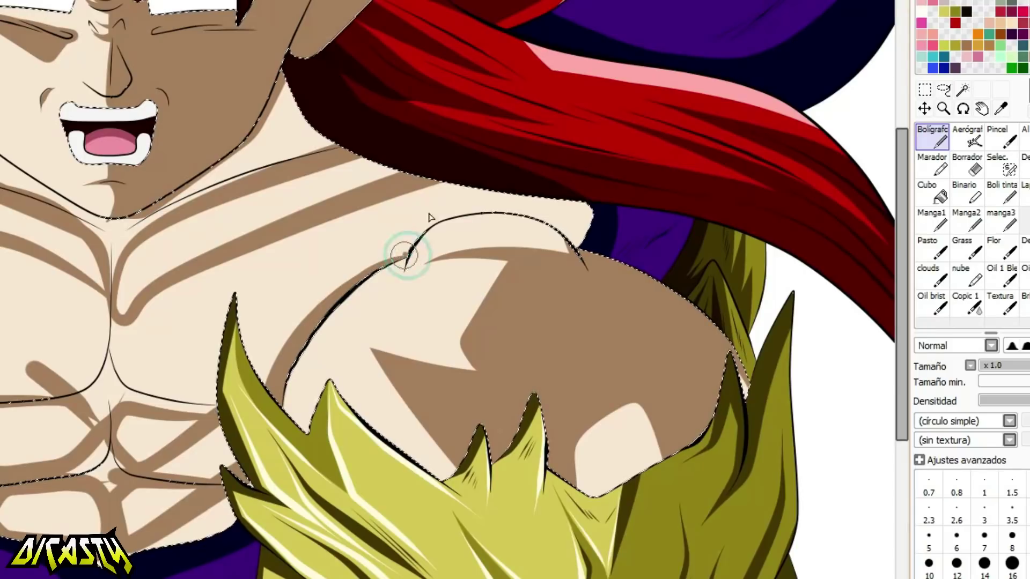
Finish the brown shadow above the raised shoulder and fill the outlined chest and abdominal shadow areas with brown.
{"action": "key", "text": "ctrl+z"}
{"action": "left_click_drag", "start_coordinate": [435, 226], "coordinate": [463, 215]}
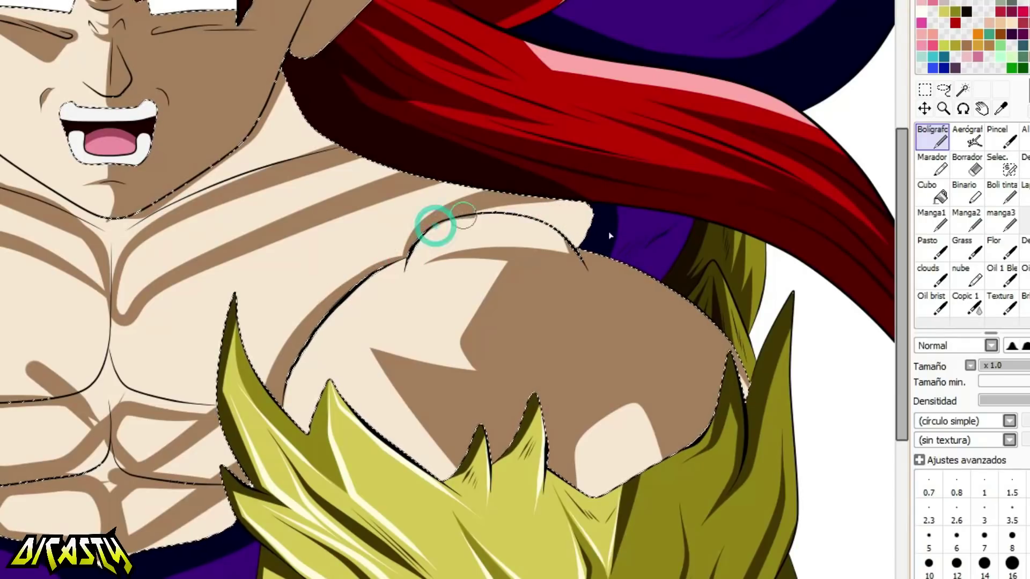
{"action": "left_click", "coordinate": [931, 192]}
{"action": "scroll", "coordinate": [448, 290], "scroll_direction": "left", "scroll_amount": 5}
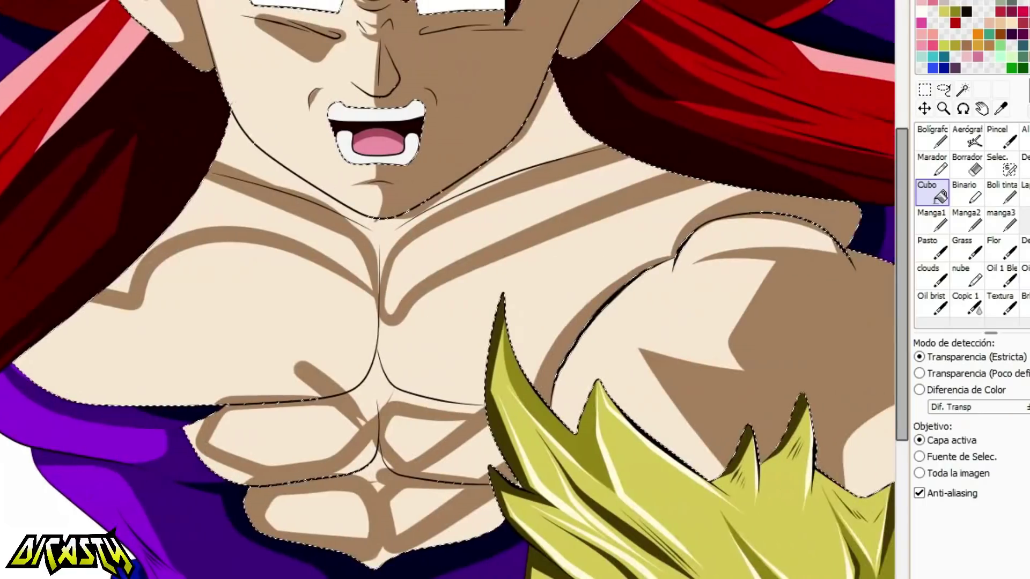
{"action": "left_click", "coordinate": [418, 354]}
{"action": "left_click", "coordinate": [240, 475]}
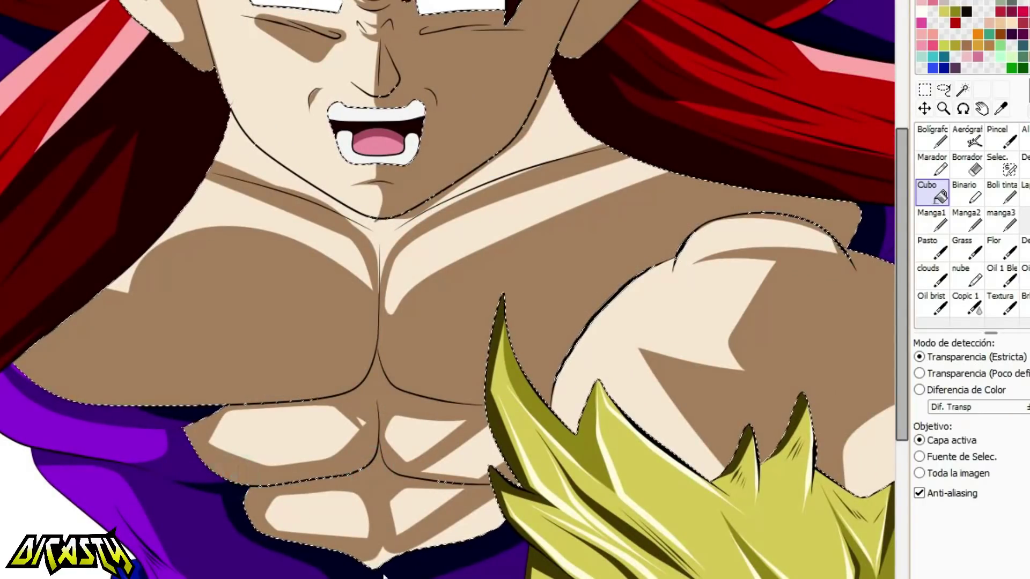
{"action": "left_click", "coordinate": [483, 512]}
{"action": "left_click", "coordinate": [476, 452]}
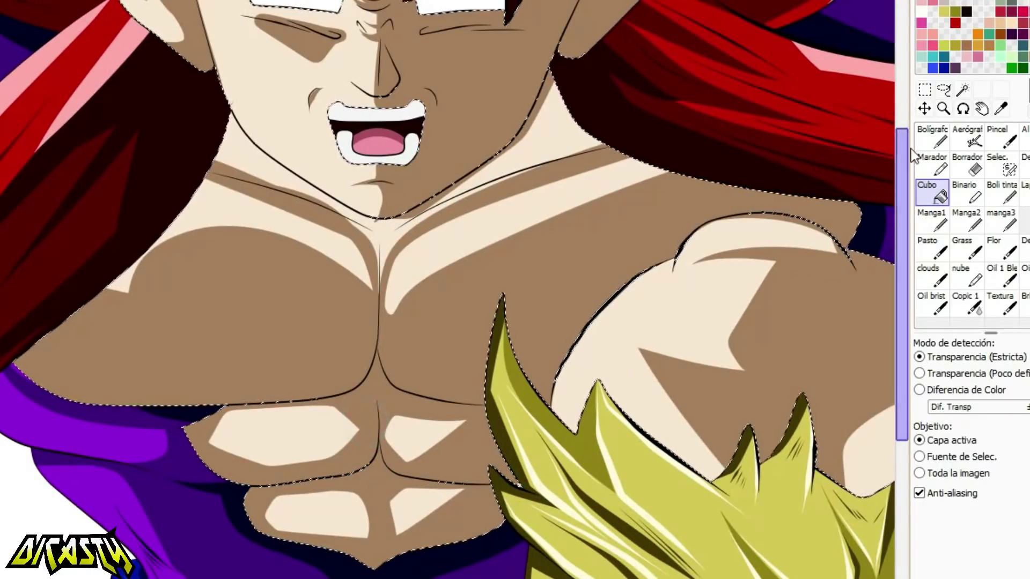
Close the brown shadow outline at the base of the neck and fill the areas beneath the jaw with brown.
{"action": "key", "text": "n"}
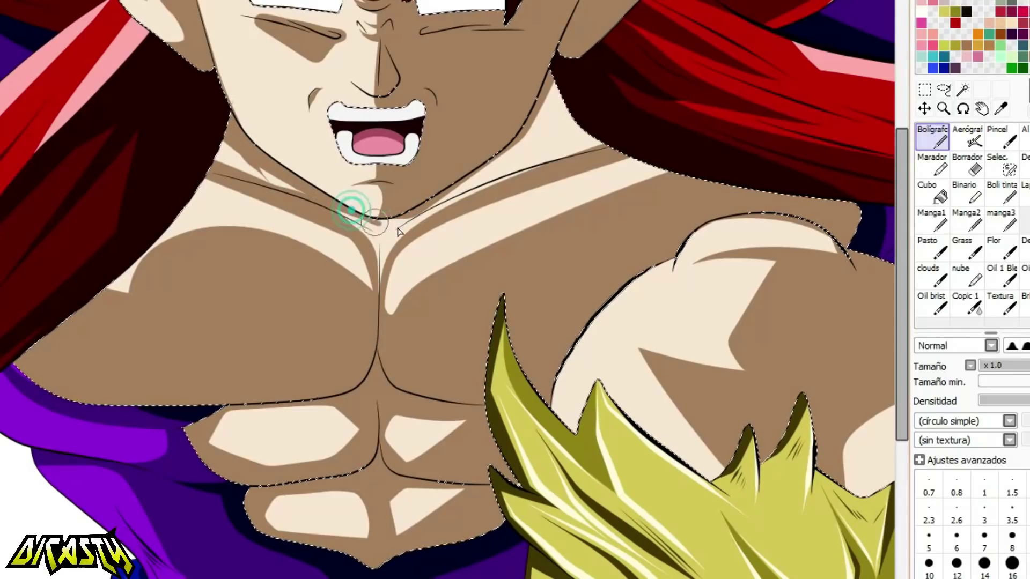
{"action": "key", "text": "g"}
{"action": "left_click", "coordinate": [524, 160]}
{"action": "left_click", "coordinate": [381, 241]}
{"action": "left_click", "coordinate": [278, 182]}
Check the reference illustration's skin shading and paint a dark brown shadow down the forehead's shaded edge beside the hair.
{"action": "scroll", "coordinate": [269, 189], "scroll_direction": "down", "scroll_amount": 3}
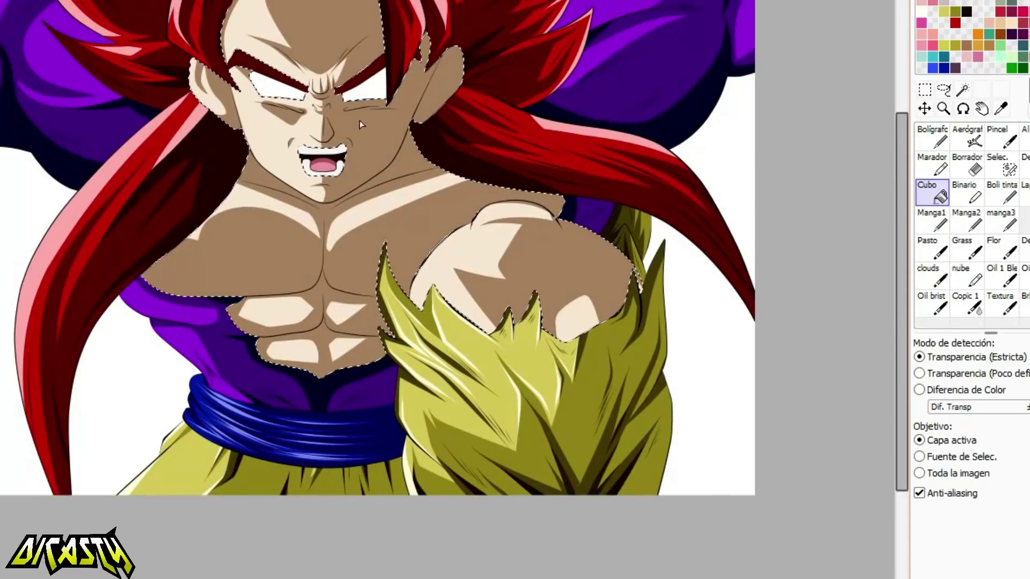
{"action": "scroll", "coordinate": [285, 123], "scroll_direction": "up", "scroll_amount": 4}
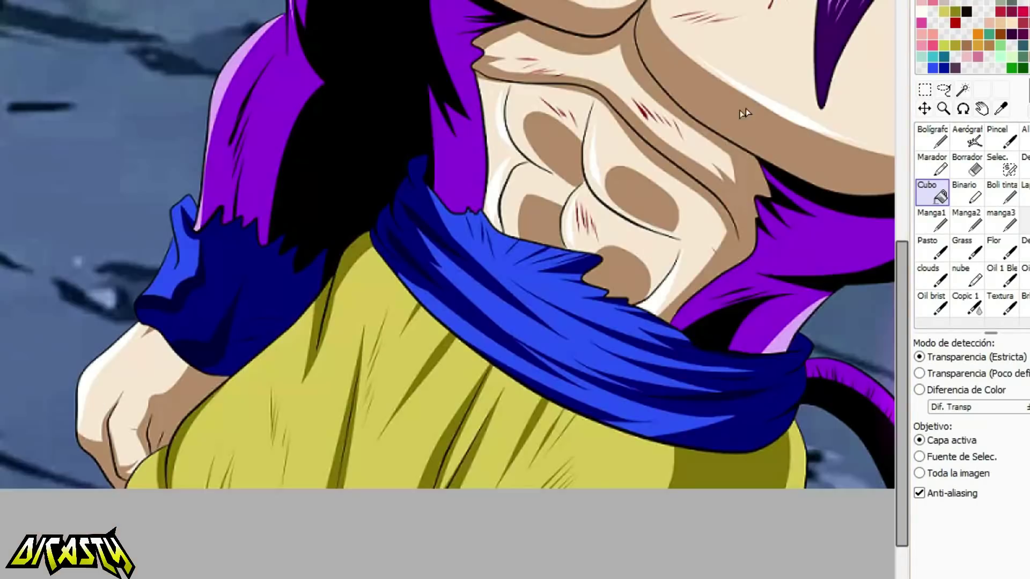
{"action": "scroll", "coordinate": [746, 109], "scroll_direction": "down", "scroll_amount": 2}
{"action": "scroll", "coordinate": [837, 115], "scroll_direction": "up", "scroll_amount": 5}
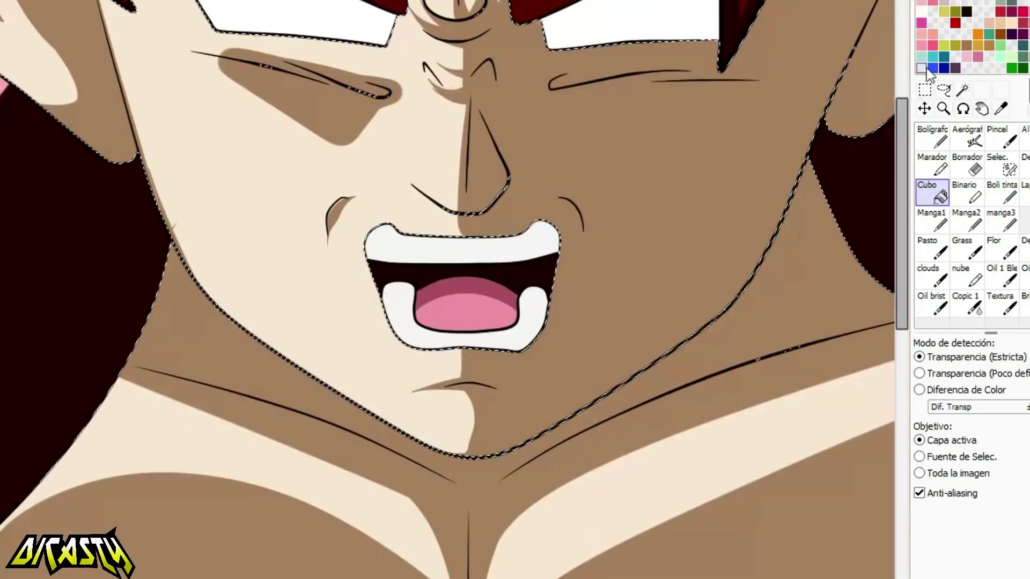
{"action": "scroll", "coordinate": [697, 80], "scroll_direction": "down", "scroll_amount": 4}
{"action": "scroll", "coordinate": [418, 136], "scroll_direction": "up", "scroll_amount": 3}
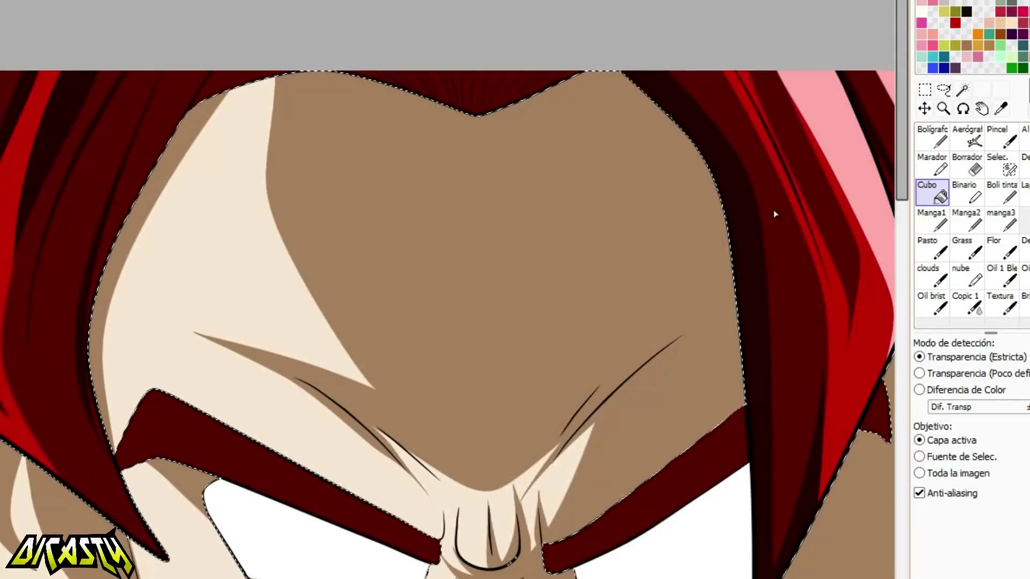
{"action": "left_click", "coordinate": [934, 136]}
{"action": "mouse_move", "coordinate": [733, 429]}
{"action": "left_mouse_down"}
{"action": "mouse_move", "coordinate": [735, 264]}
{"action": "mouse_move", "coordinate": [720, 379]}
{"action": "mouse_move", "coordinate": [694, 211]}
{"action": "mouse_move", "coordinate": [561, 91]}
{"action": "left_mouse_up"}
{"action": "scroll", "coordinate": [553, 321], "scroll_direction": "down", "scroll_amount": 3}
Paint a dark brown shadow filling the shaded side of the nose, from the bridge to the tip.
{"action": "scroll", "coordinate": [498, 322], "scroll_direction": "up", "scroll_amount": 3}
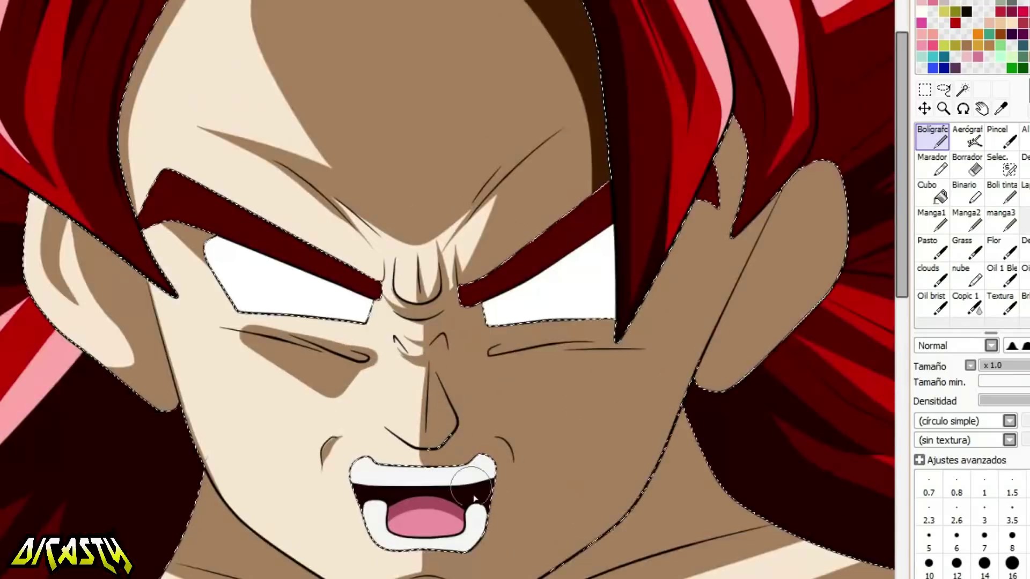
{"action": "left_click_drag", "start_coordinate": [397, 364], "coordinate": [343, 191]}
{"action": "scroll", "coordinate": [344, 192], "scroll_direction": "up", "scroll_amount": 3}
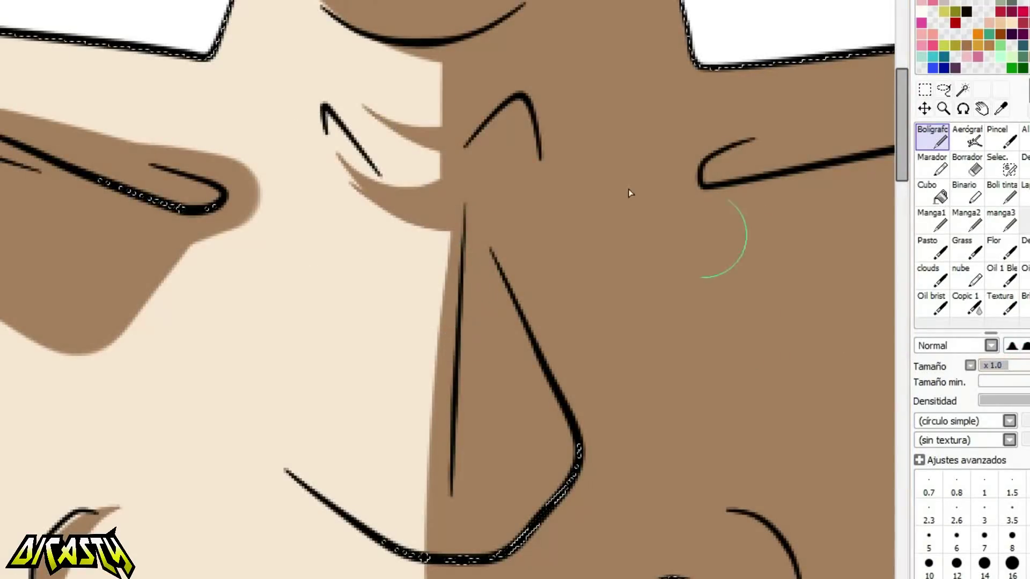
{"action": "mouse_move", "coordinate": [469, 165]}
{"action": "left_mouse_down"}
{"action": "mouse_move", "coordinate": [459, 533]}
{"action": "mouse_move", "coordinate": [466, 144]}
{"action": "left_mouse_up"}
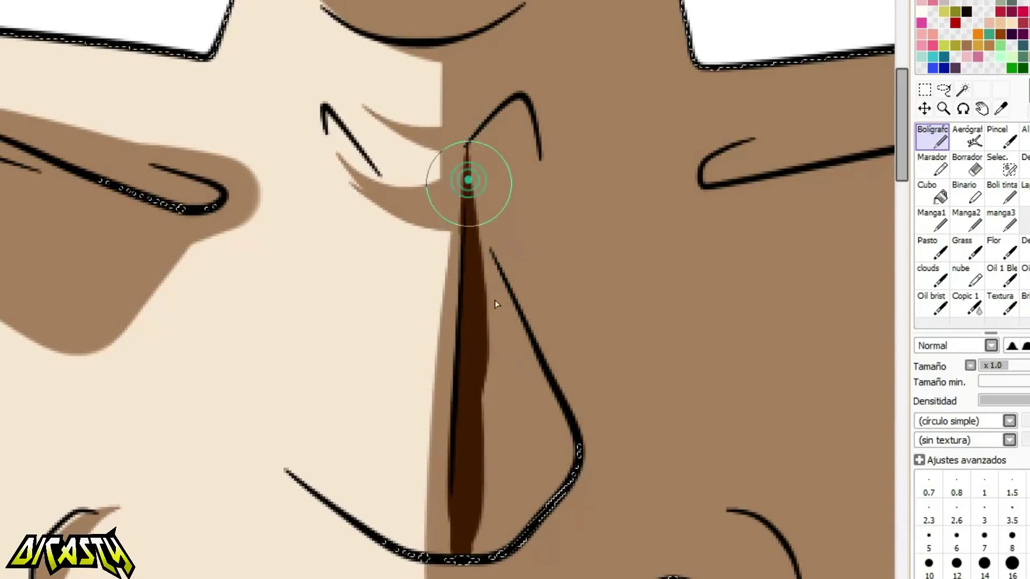
{"action": "left_click_drag", "start_coordinate": [468, 181], "coordinate": [523, 351]}
{"action": "left_click_drag", "start_coordinate": [571, 441], "coordinate": [500, 553]}
{"action": "mouse_move", "coordinate": [496, 507]}
{"action": "left_mouse_down"}
{"action": "mouse_move", "coordinate": [494, 361]}
{"action": "mouse_move", "coordinate": [489, 478]}
{"action": "mouse_move", "coordinate": [504, 483]}
{"action": "left_mouse_up"}
{"action": "key", "text": "alt"}
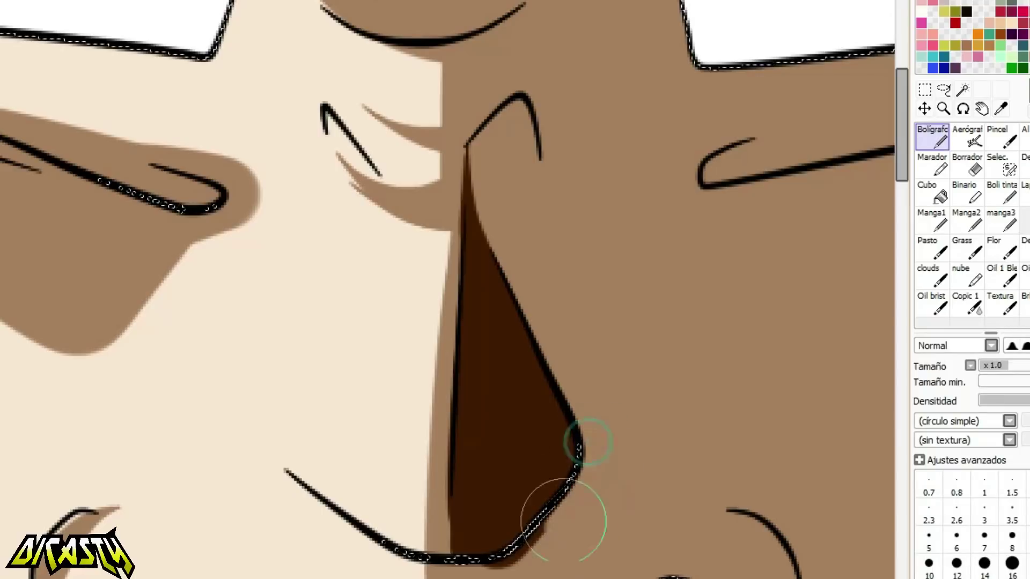
Trim the brown shadow under the lit-side eye to sharp corners with the light skin tone and touch up the cheek crease.
{"action": "scroll", "coordinate": [448, 290], "scroll_direction": "left", "scroll_amount": 8}
{"action": "left_click", "coordinate": [436, 432], "text": "alt"}
{"action": "mouse_move", "coordinate": [88, 69]}
{"action": "left_mouse_down"}
{"action": "mouse_move", "coordinate": [711, 210]}
{"action": "mouse_move", "coordinate": [479, 397]}
{"action": "mouse_move", "coordinate": [75, 74]}
{"action": "left_mouse_up"}
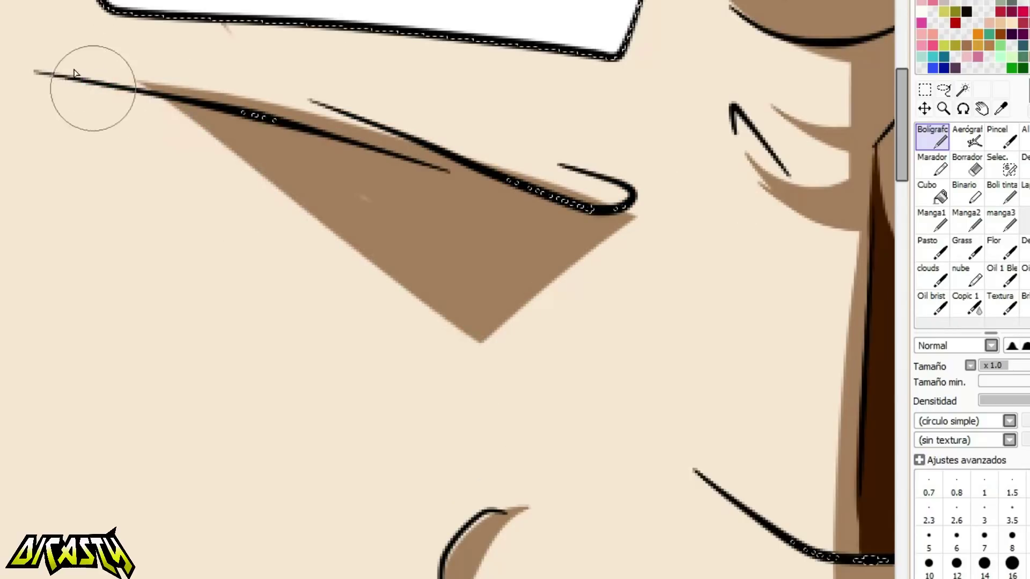
{"action": "left_click", "coordinate": [558, 458], "text": "alt"}
{"action": "left_click_drag", "start_coordinate": [499, 497], "coordinate": [530, 506]}
{"action": "scroll", "coordinate": [438, 417], "scroll_direction": "down", "scroll_amount": 3}
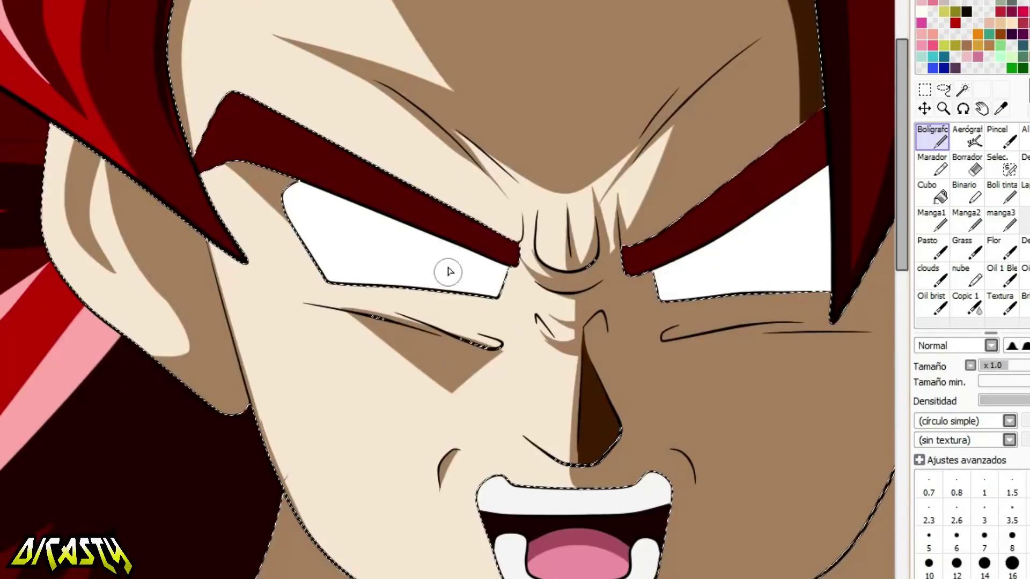
Paint a dark brown shadow on the neck directly beneath the chin, tapering up along both sides of the jaw.
{"action": "left_click_drag", "start_coordinate": [595, 427], "coordinate": [497, 227]}
{"action": "scroll", "coordinate": [539, 459], "scroll_direction": "up", "scroll_amount": 3}
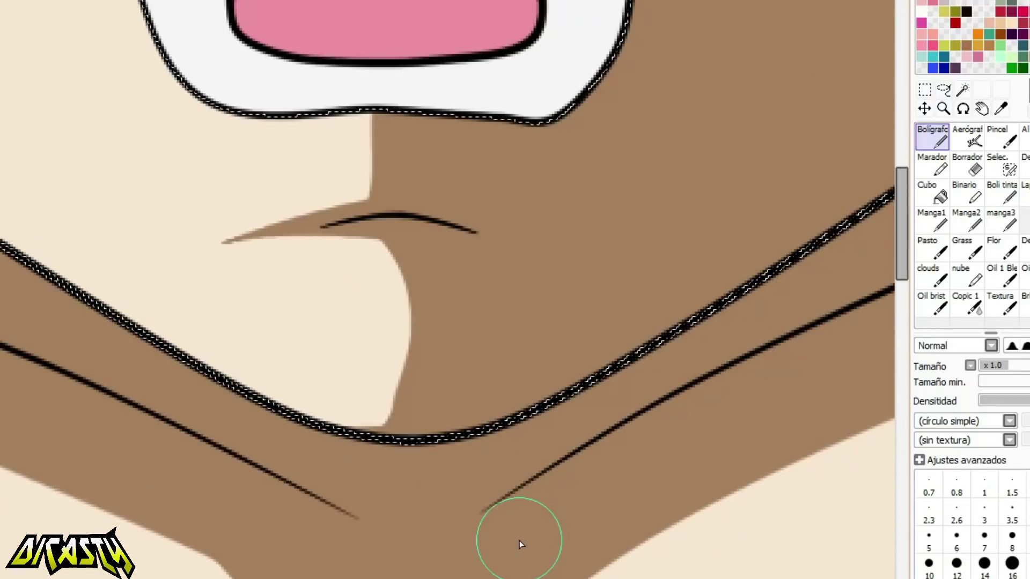
{"action": "mouse_move", "coordinate": [193, 317]}
{"action": "left_mouse_down"}
{"action": "mouse_move", "coordinate": [341, 556]}
{"action": "mouse_move", "coordinate": [168, 350]}
{"action": "mouse_move", "coordinate": [414, 532]}
{"action": "left_mouse_up"}
{"action": "key", "text": "ctrl+z"}
{"action": "mouse_move", "coordinate": [646, 353]}
{"action": "left_mouse_down"}
{"action": "mouse_move", "coordinate": [470, 565]}
{"action": "mouse_move", "coordinate": [432, 578]}
{"action": "mouse_move", "coordinate": [554, 429]}
{"action": "mouse_move", "coordinate": [641, 353]}
{"action": "mouse_move", "coordinate": [437, 560]}
{"action": "left_mouse_up"}
{"action": "key", "text": "ctrl+z"}
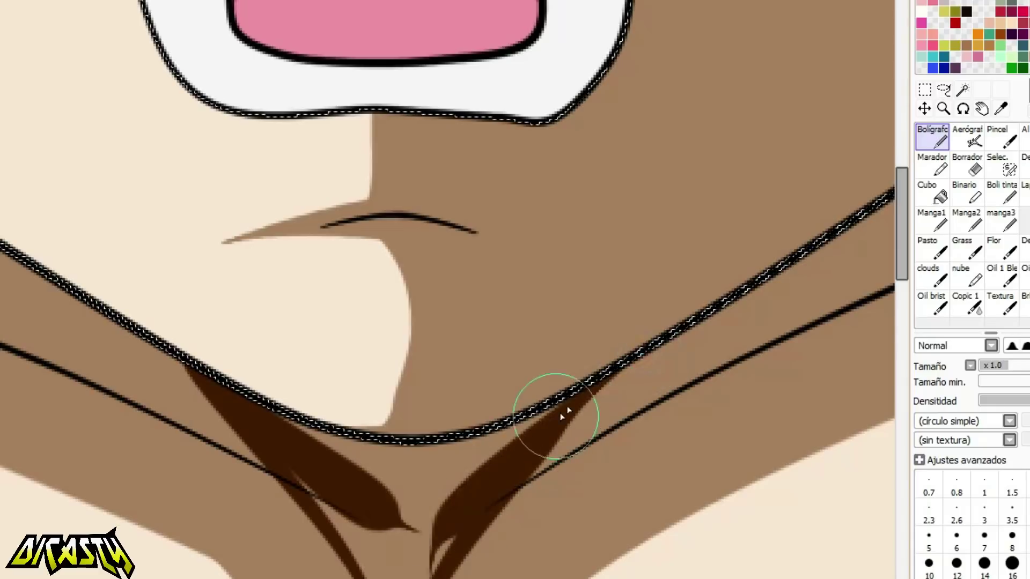
{"action": "left_click_drag", "start_coordinate": [601, 388], "coordinate": [410, 510]}
{"action": "left_click_drag", "start_coordinate": [187, 368], "coordinate": [430, 483]}
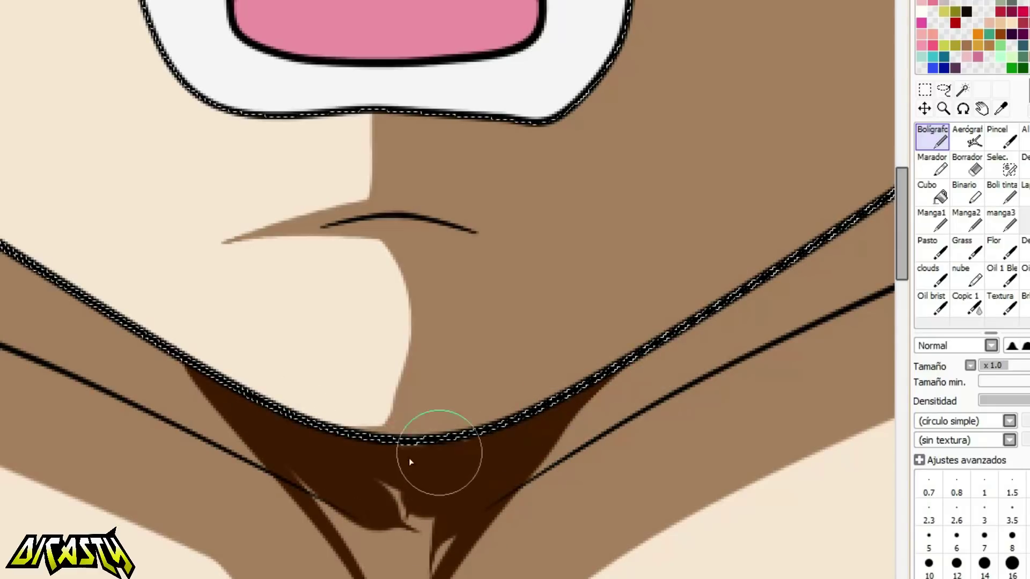
Extend the dark brown neck shadow down the throat and add pointed tips along both neck muscle lines.
{"action": "left_click_drag", "start_coordinate": [370, 578], "coordinate": [282, 505]}
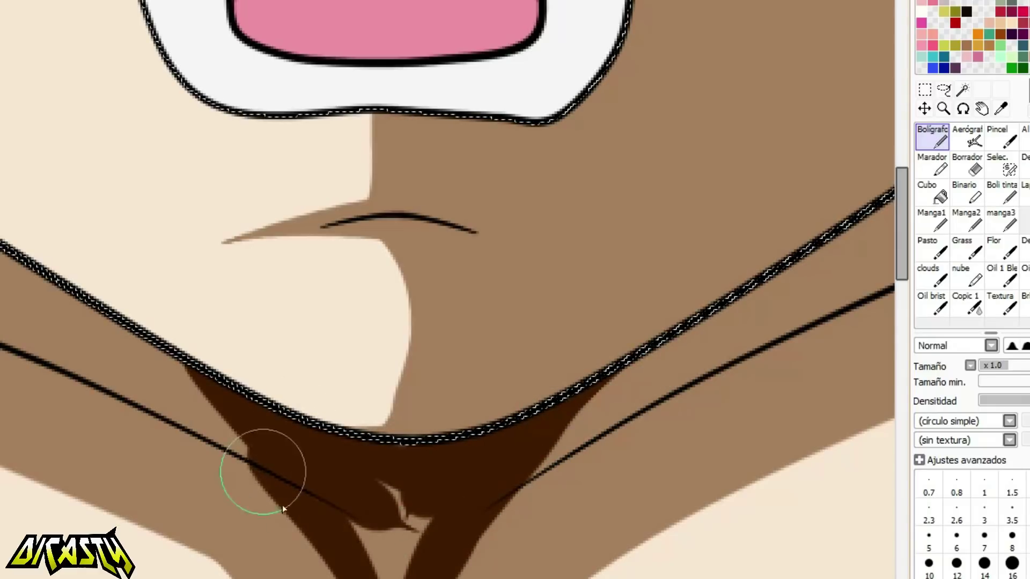
{"action": "key", "text": "ctrl+z"}
{"action": "left_click_drag", "start_coordinate": [361, 577], "coordinate": [307, 474]}
{"action": "left_click_drag", "start_coordinate": [413, 514], "coordinate": [401, 563]}
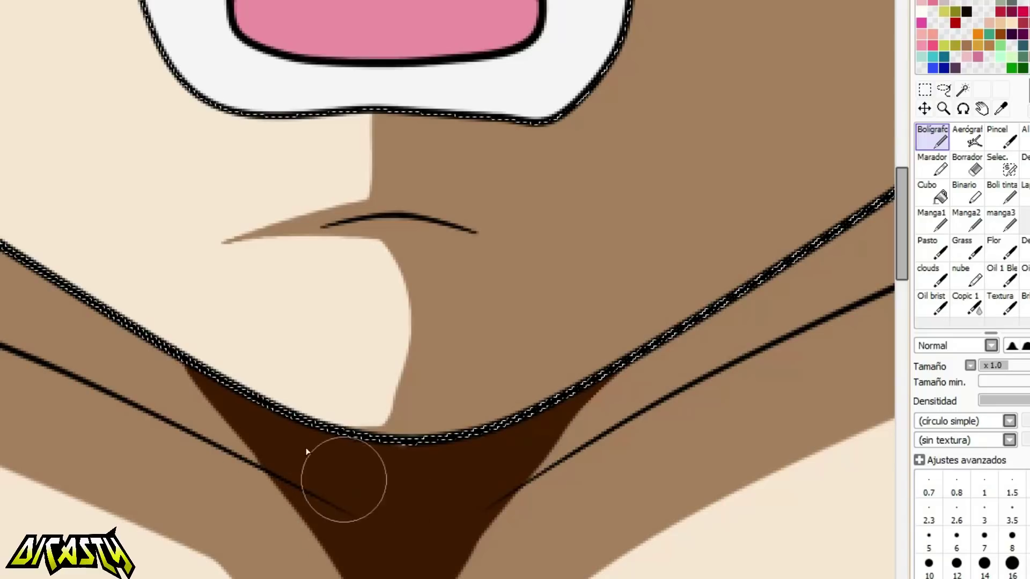
{"action": "left_click_drag", "start_coordinate": [147, 413], "coordinate": [274, 477]}
{"action": "left_click_drag", "start_coordinate": [640, 413], "coordinate": [518, 486]}
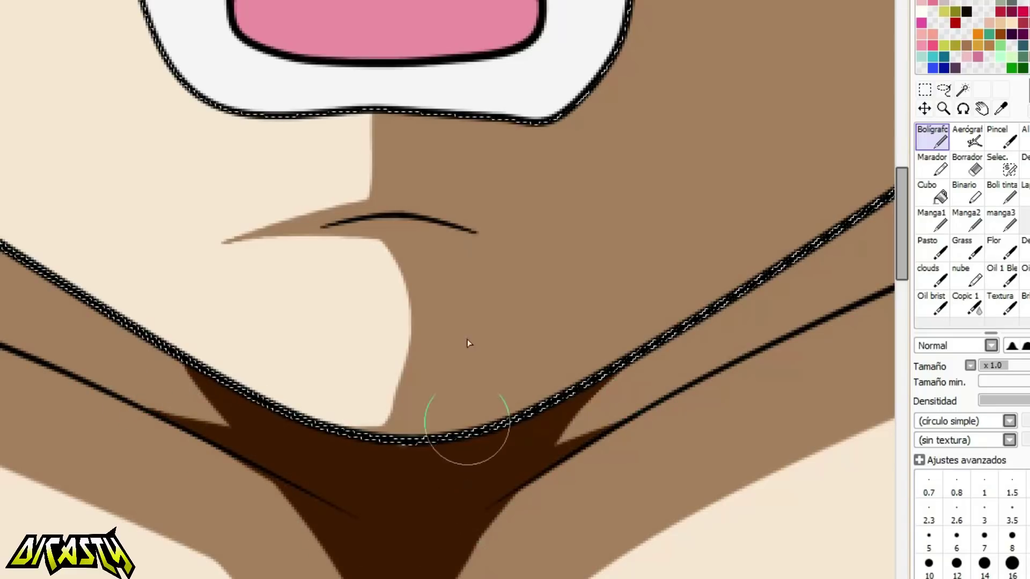
Paint dark brown shadow lines down the centre of the chest and along the inner and lower edges of the pectorals.
{"action": "scroll", "coordinate": [470, 257], "scroll_direction": "down", "scroll_amount": 8}
{"action": "scroll", "coordinate": [476, 453], "scroll_direction": "up", "scroll_amount": 7}
{"action": "scroll", "coordinate": [425, 396], "scroll_direction": "down", "scroll_amount": 5}
{"action": "scroll", "coordinate": [397, 329], "scroll_direction": "up", "scroll_amount": 3}
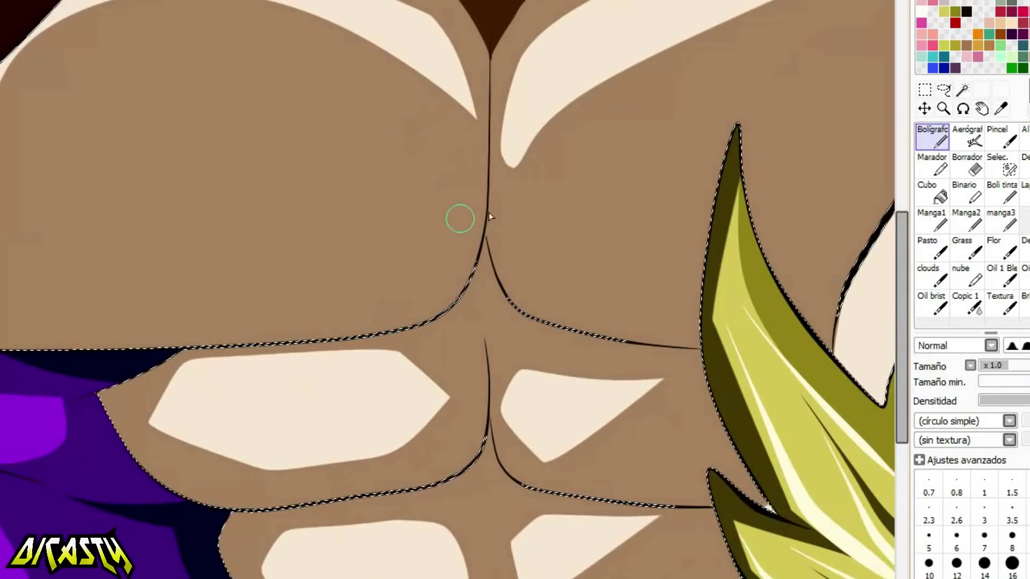
{"action": "left_click_drag", "start_coordinate": [487, 108], "coordinate": [344, 236]}
{"action": "mouse_move", "coordinate": [483, 104]}
{"action": "left_mouse_down"}
{"action": "mouse_move", "coordinate": [488, 152]}
{"action": "mouse_move", "coordinate": [548, 225]}
{"action": "left_mouse_up"}
{"action": "key", "text": "ctrl+z"}
{"action": "mouse_move", "coordinate": [489, 85]}
{"action": "left_mouse_down"}
{"action": "mouse_move", "coordinate": [551, 224]}
{"action": "mouse_move", "coordinate": [504, 242]}
{"action": "mouse_move", "coordinate": [537, 304]}
{"action": "left_mouse_up"}
{"action": "left_click_drag", "start_coordinate": [563, 223], "coordinate": [703, 342]}
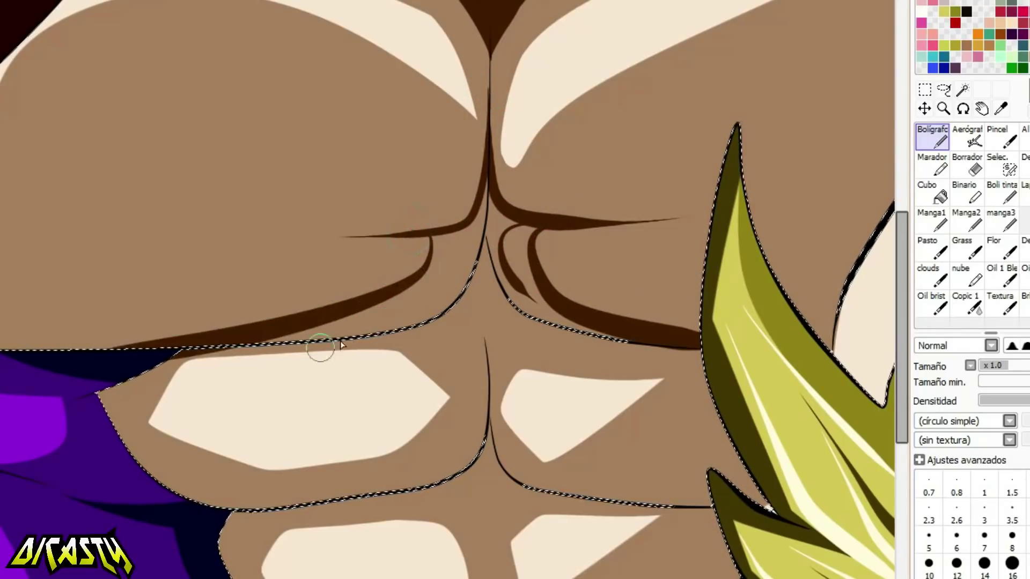
Redraw the dark brown shadow under the pectoral beside the purple clothing and edge the top of the upper abdominals.
{"action": "key", "text": "ctrl+z"}
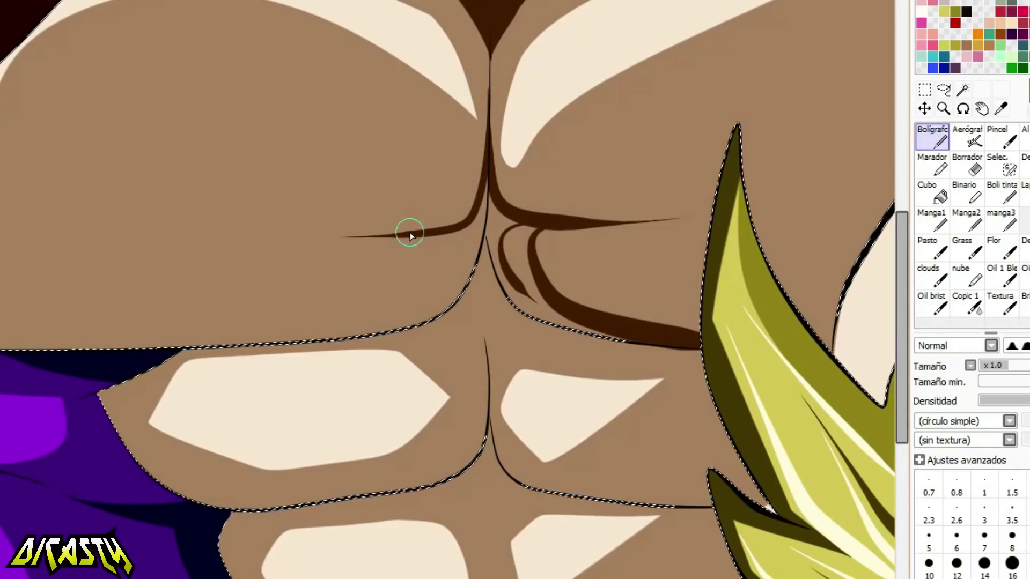
{"action": "mouse_move", "coordinate": [427, 236]}
{"action": "left_mouse_down"}
{"action": "mouse_move", "coordinate": [420, 298]}
{"action": "mouse_move", "coordinate": [56, 329]}
{"action": "left_mouse_up"}
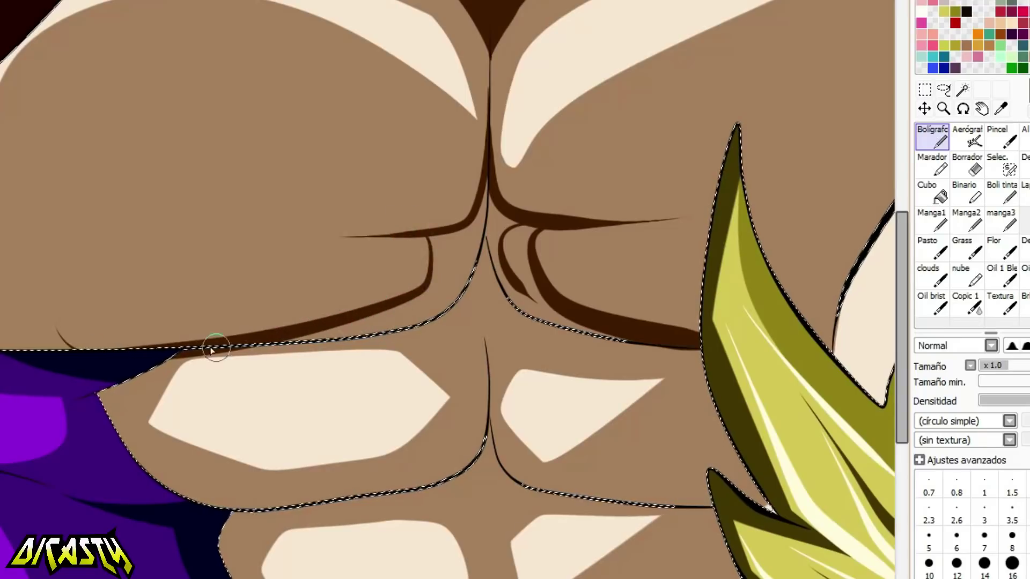
{"action": "left_click_drag", "start_coordinate": [510, 322], "coordinate": [150, 359]}
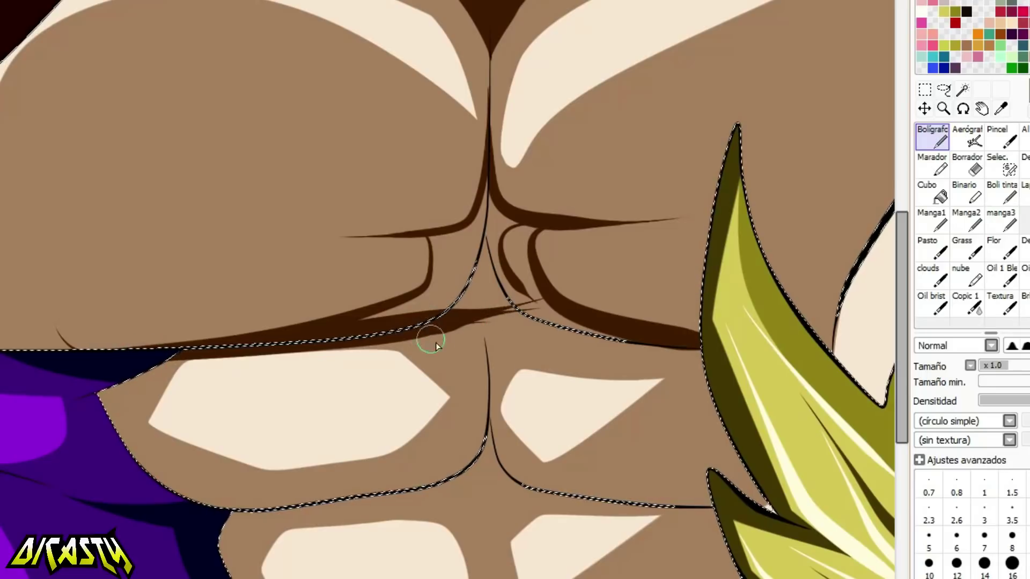
{"action": "left_click_drag", "start_coordinate": [443, 329], "coordinate": [487, 433]}
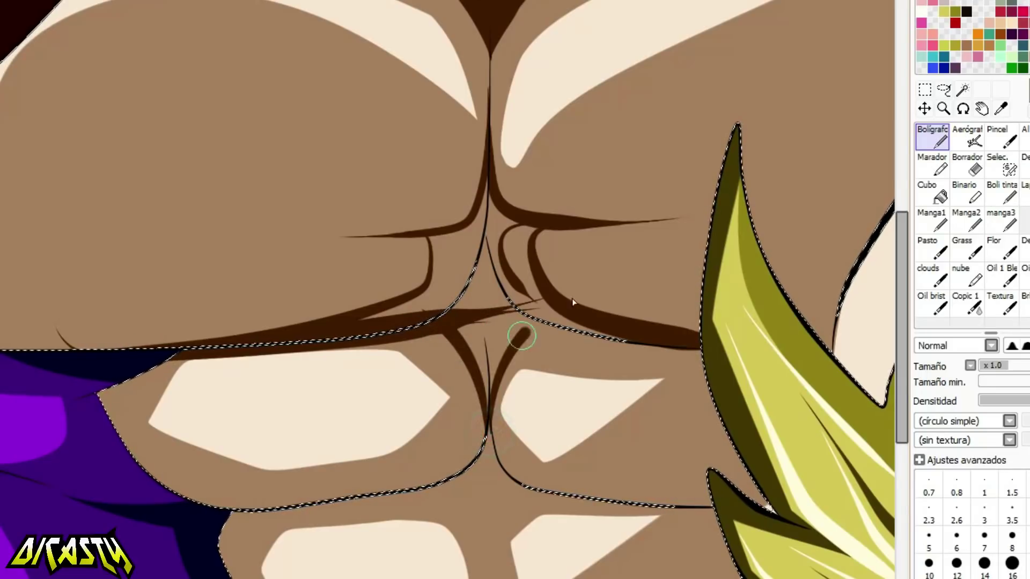
{"action": "left_click_drag", "start_coordinate": [560, 320], "coordinate": [704, 351]}
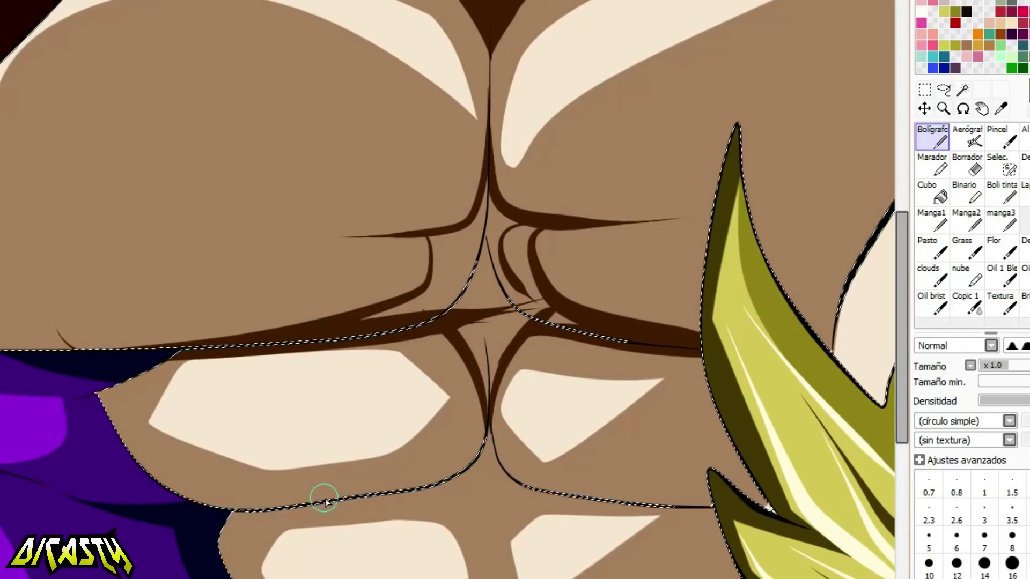
Line the crease between the two abdominal rows with dark brown and outline the outer edges of the lower row.
{"action": "key", "text": "ctrl+z"}
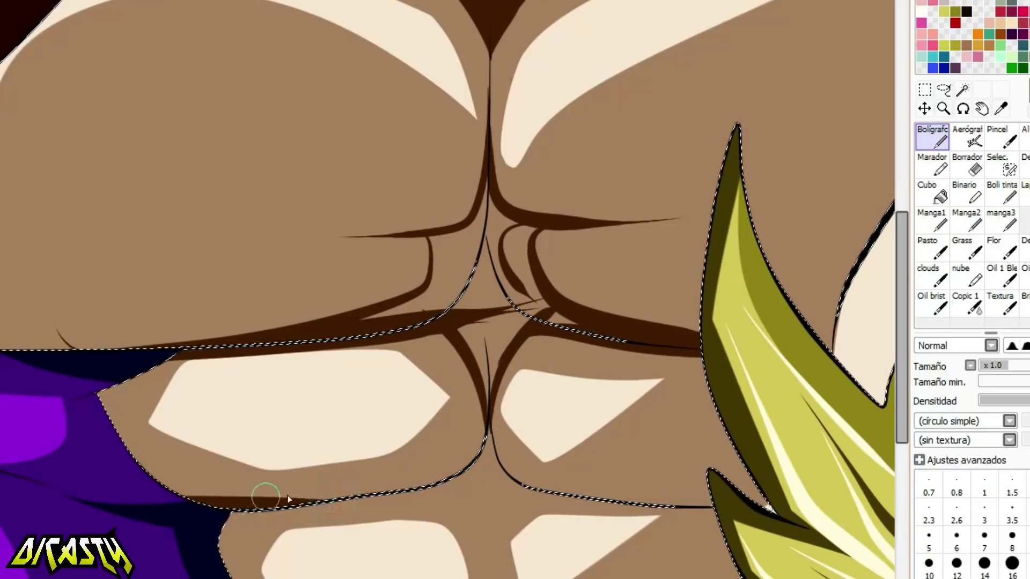
{"action": "left_click_drag", "start_coordinate": [269, 506], "coordinate": [219, 538]}
{"action": "key", "text": "ctrl+z"}
{"action": "key", "text": "ctrl+z"}
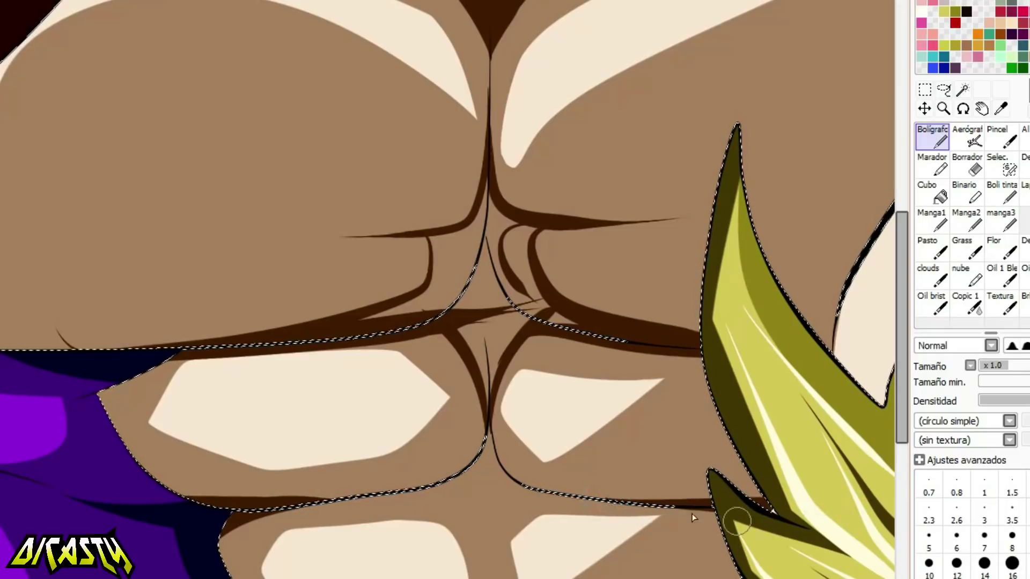
{"action": "left_click_drag", "start_coordinate": [279, 512], "coordinate": [224, 576]}
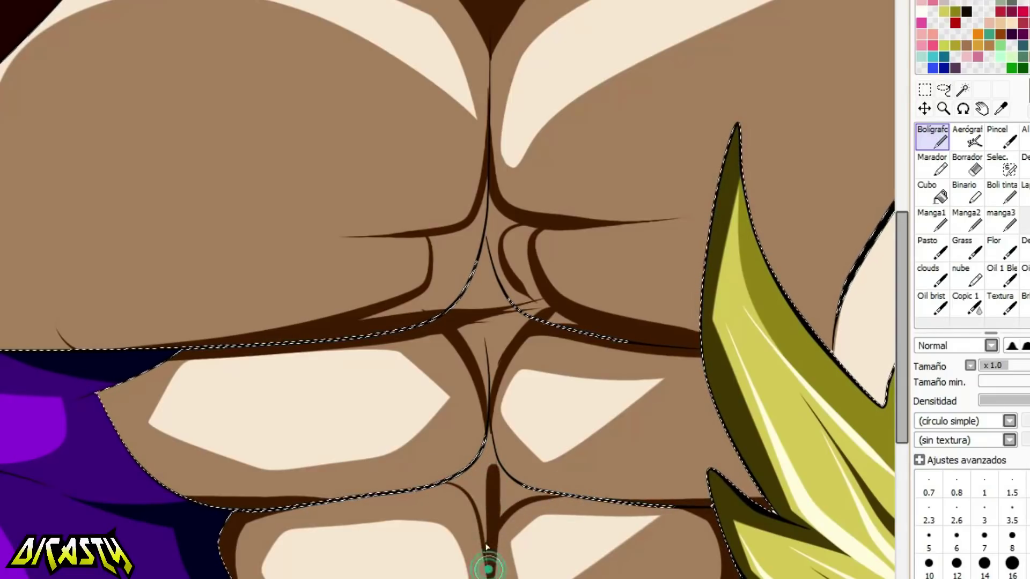
Fill the central groove between the abdominal muscles with dark brown and clean up the shadow's edges.
{"action": "left_click_drag", "start_coordinate": [487, 547], "coordinate": [486, 470]}
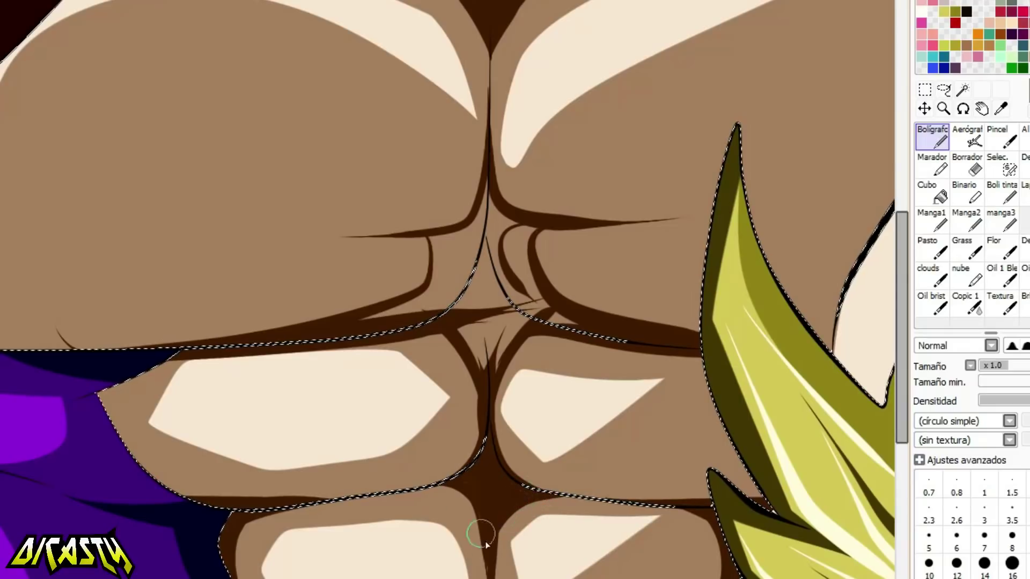
{"action": "key", "text": "ctrl+z"}
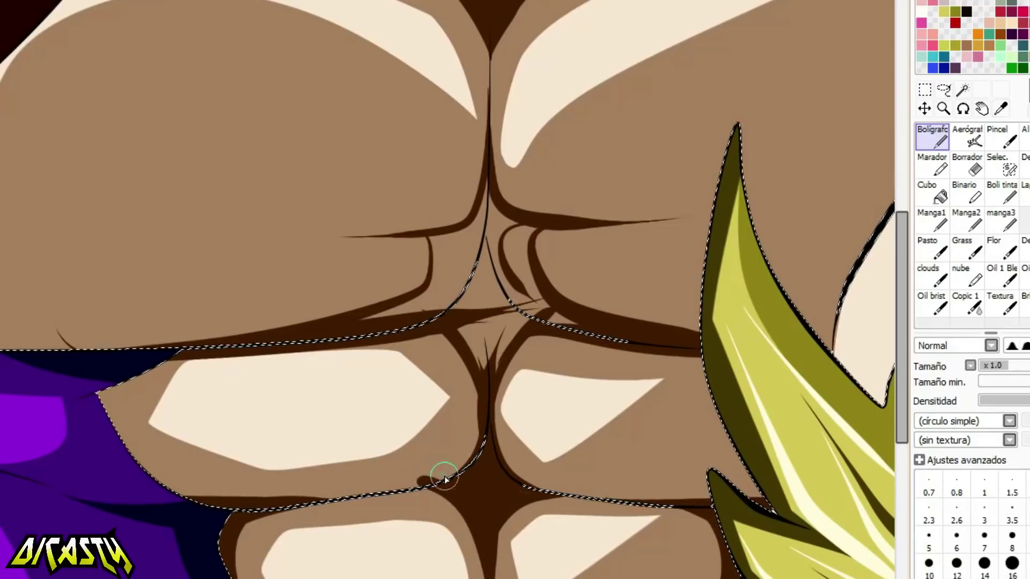
{"action": "left_click_drag", "start_coordinate": [443, 477], "coordinate": [419, 488]}
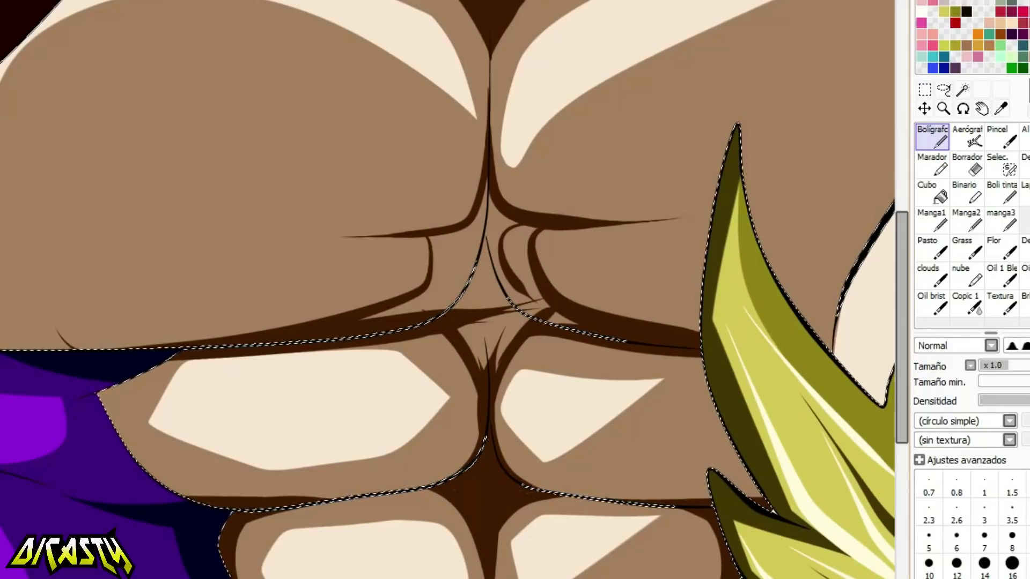
{"action": "right_click", "coordinate": [491, 497]}
{"action": "left_click_drag", "start_coordinate": [419, 330], "coordinate": [424, 331]}
{"action": "left_click_drag", "start_coordinate": [547, 491], "coordinate": [531, 491]}
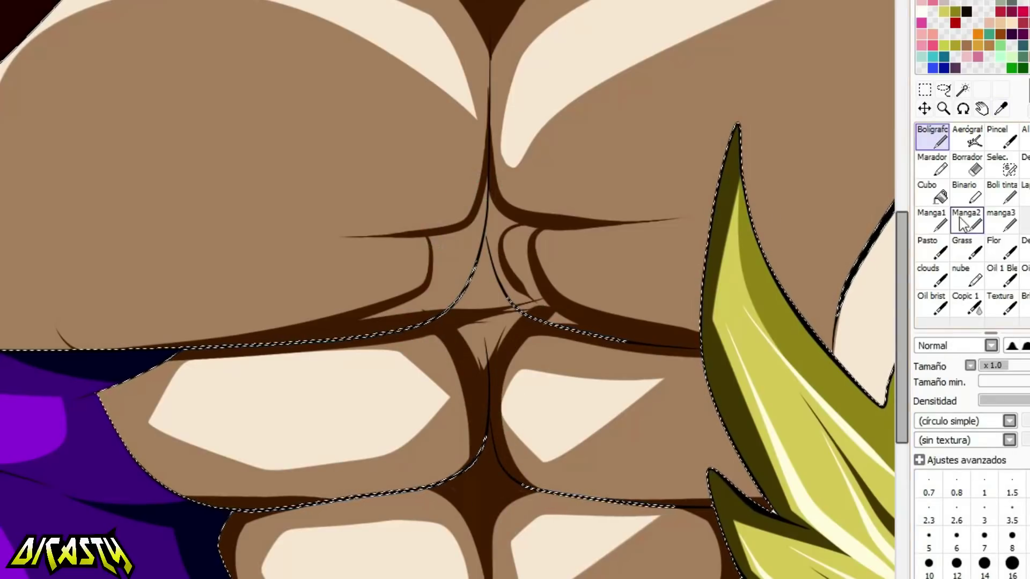
{"action": "left_click", "coordinate": [932, 192]}
{"action": "left_click", "coordinate": [481, 293]}
{"action": "key", "text": "ctrl+z"}
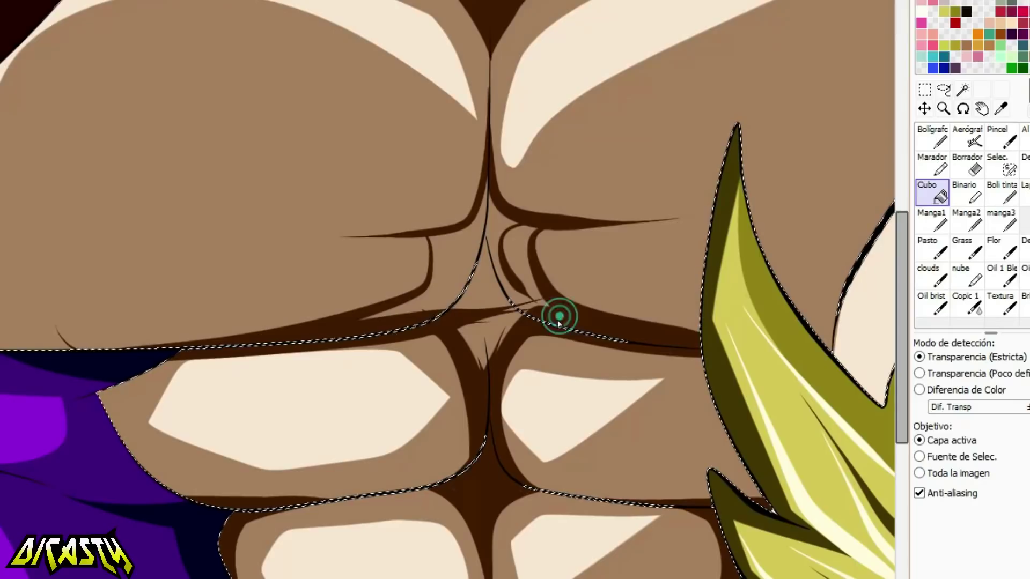
Close the shadow outline where the pectorals meet the upper abdominals and fill the enclosed area with dark brown.
{"action": "left_click", "coordinate": [927, 138]}
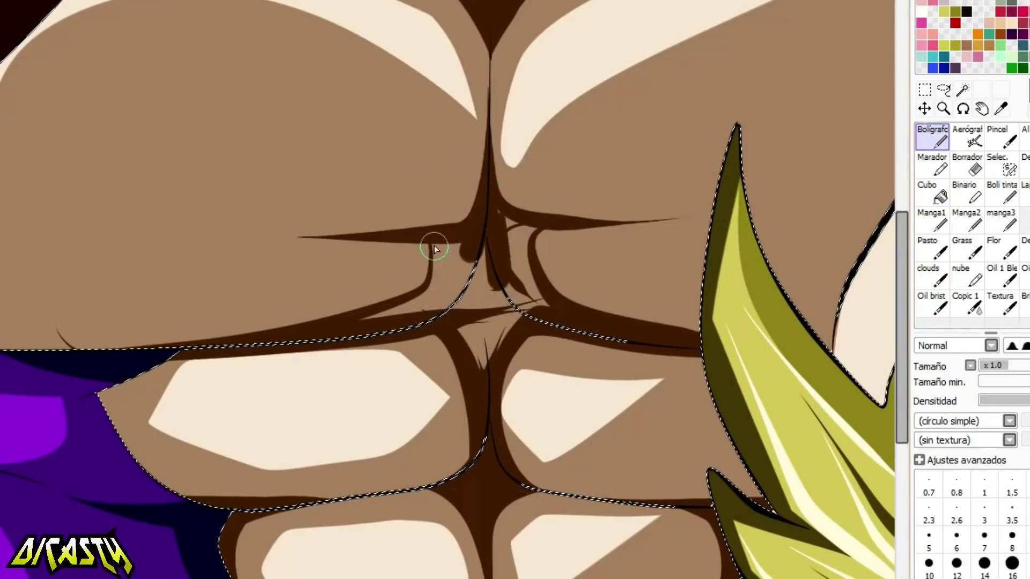
{"action": "left_click", "coordinate": [938, 198]}
{"action": "left_click", "coordinate": [488, 302]}
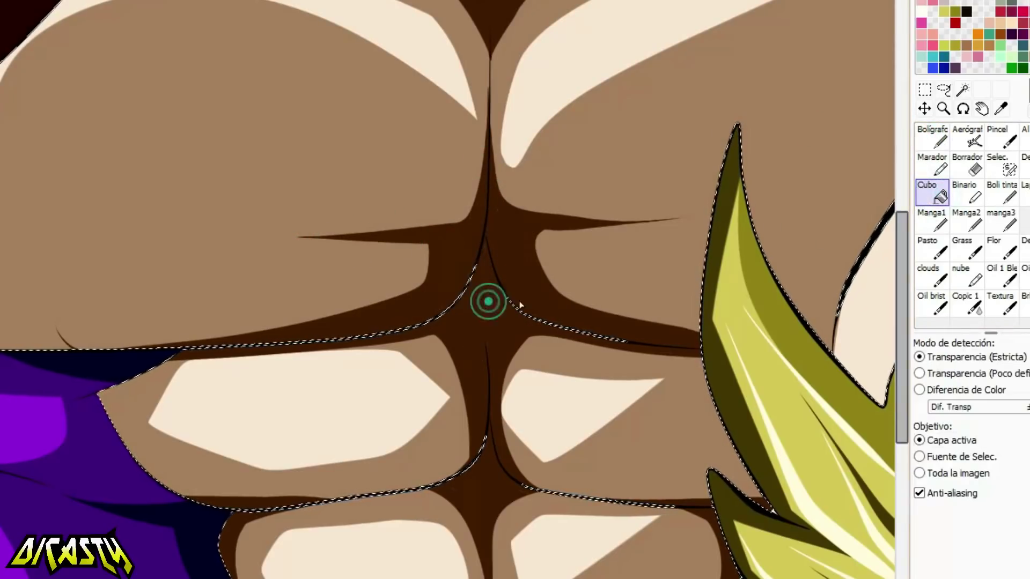
Add thin tapering dark brown strokes to the outer ends of both pectoral crease shadows and retouch the point of the neck shadow.
{"action": "left_click", "coordinate": [932, 137]}
{"action": "left_click", "coordinate": [329, 223]}
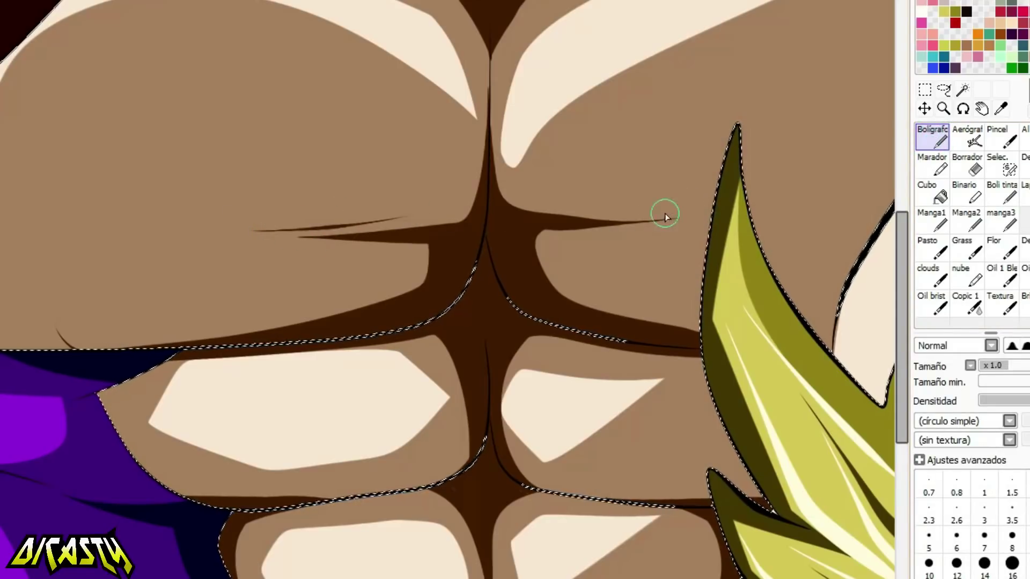
{"action": "left_click_drag", "start_coordinate": [266, 239], "coordinate": [394, 227]}
{"action": "left_click_drag", "start_coordinate": [663, 230], "coordinate": [539, 235]}
{"action": "left_click", "coordinate": [484, 64], "text": "alt"}
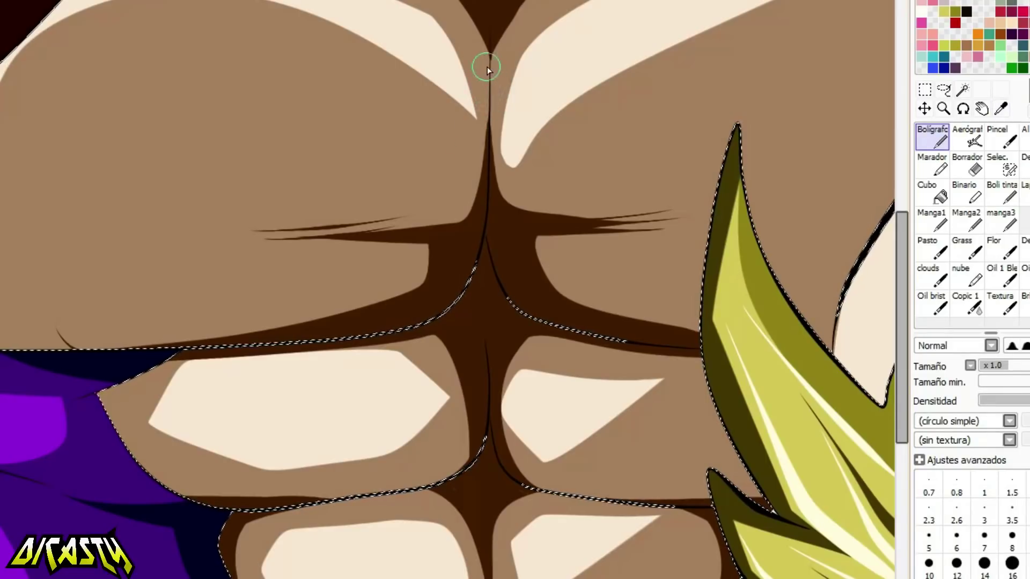
{"action": "left_click_drag", "start_coordinate": [490, 64], "coordinate": [513, 16]}
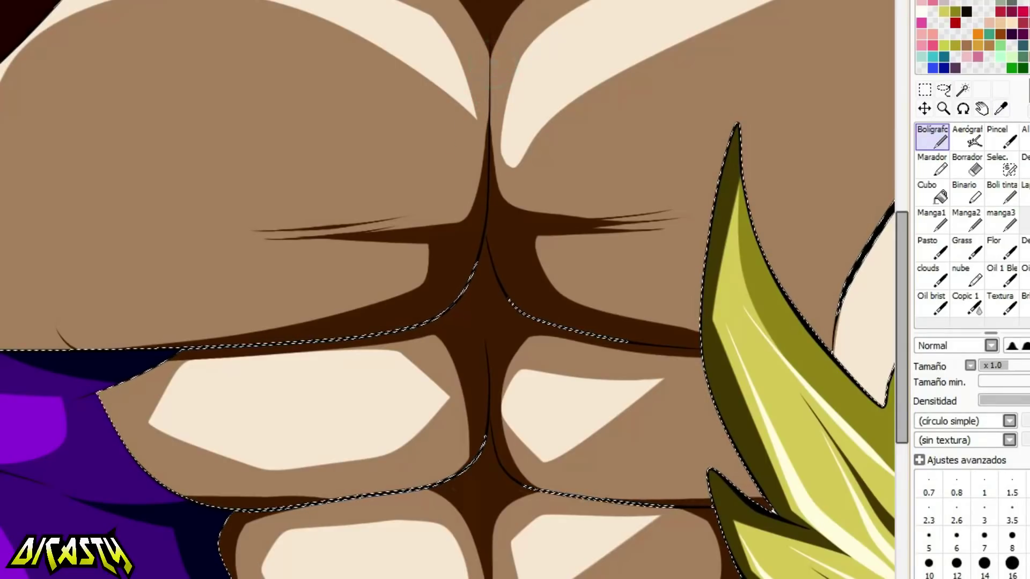
Outline a wide triangular dark brown shadow on the shoulder just above the yellow fur, with pointed ends on both sides.
{"action": "scroll", "coordinate": [529, 80], "scroll_direction": "down", "scroll_amount": 3}
{"action": "scroll", "coordinate": [474, 221], "scroll_direction": "down", "scroll_amount": 2}
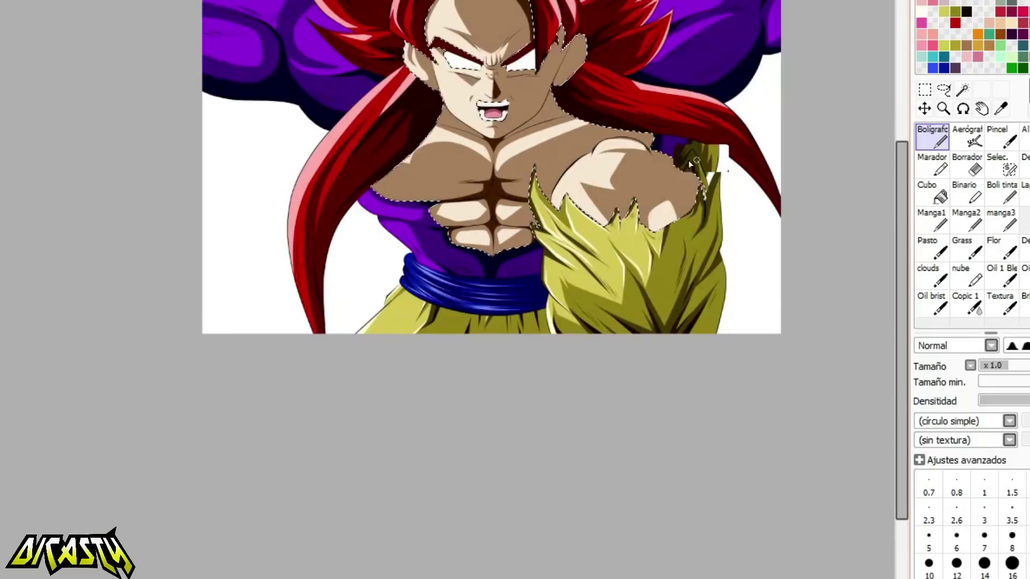
{"action": "scroll", "coordinate": [622, 171], "scroll_direction": "up", "scroll_amount": 4}
{"action": "mouse_move", "coordinate": [469, 223]}
{"action": "left_mouse_down"}
{"action": "mouse_move", "coordinate": [527, 235]}
{"action": "mouse_move", "coordinate": [862, 220]}
{"action": "mouse_move", "coordinate": [509, 219]}
{"action": "left_mouse_up"}
{"action": "left_click_drag", "start_coordinate": [601, 283], "coordinate": [436, 282]}
{"action": "left_click", "coordinate": [1025, 366]}
{"action": "key", "text": "ctrl+z"}
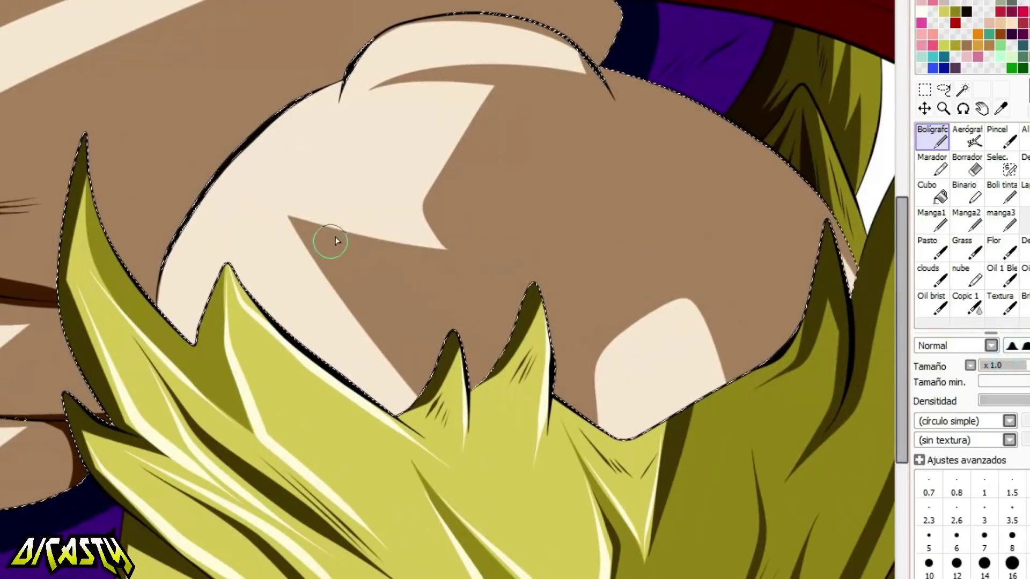
{"action": "left_click_drag", "start_coordinate": [301, 219], "coordinate": [705, 211]}
{"action": "mouse_move", "coordinate": [301, 223]}
{"action": "left_mouse_down"}
{"action": "mouse_move", "coordinate": [481, 352]}
{"action": "mouse_move", "coordinate": [591, 285]}
{"action": "mouse_move", "coordinate": [627, 277]}
{"action": "mouse_move", "coordinate": [579, 324]}
{"action": "mouse_move", "coordinate": [457, 290]}
{"action": "mouse_move", "coordinate": [478, 284]}
{"action": "left_mouse_up"}
{"action": "key", "text": "ctrl+z"}
{"action": "mouse_move", "coordinate": [725, 204]}
{"action": "left_mouse_down"}
{"action": "mouse_move", "coordinate": [472, 264]}
{"action": "mouse_move", "coordinate": [516, 279]}
{"action": "left_mouse_up"}
{"action": "left_click_drag", "start_coordinate": [289, 217], "coordinate": [467, 275]}
{"action": "left_click_drag", "start_coordinate": [290, 217], "coordinate": [475, 310]}
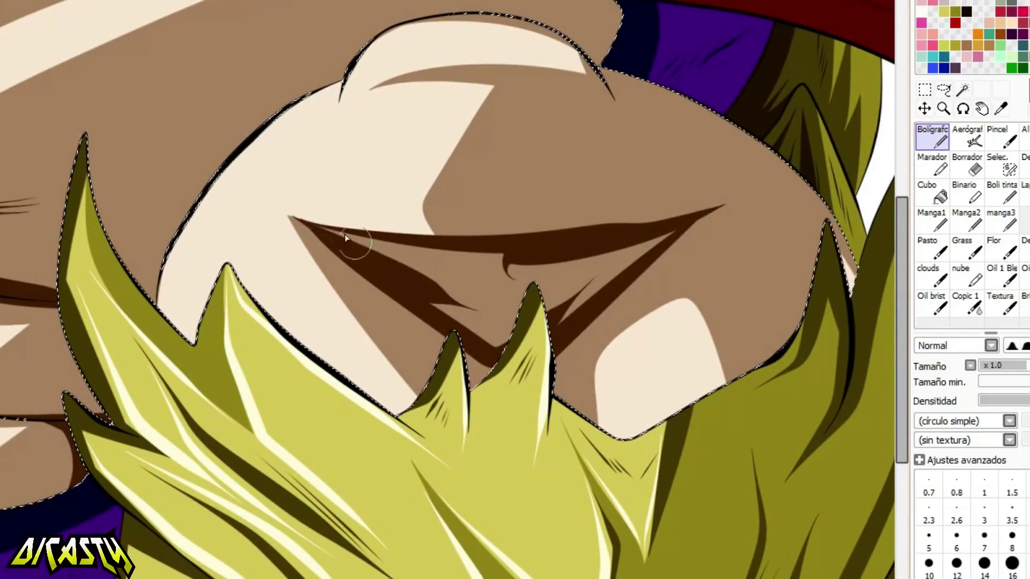
{"action": "left_click_drag", "start_coordinate": [324, 231], "coordinate": [373, 250]}
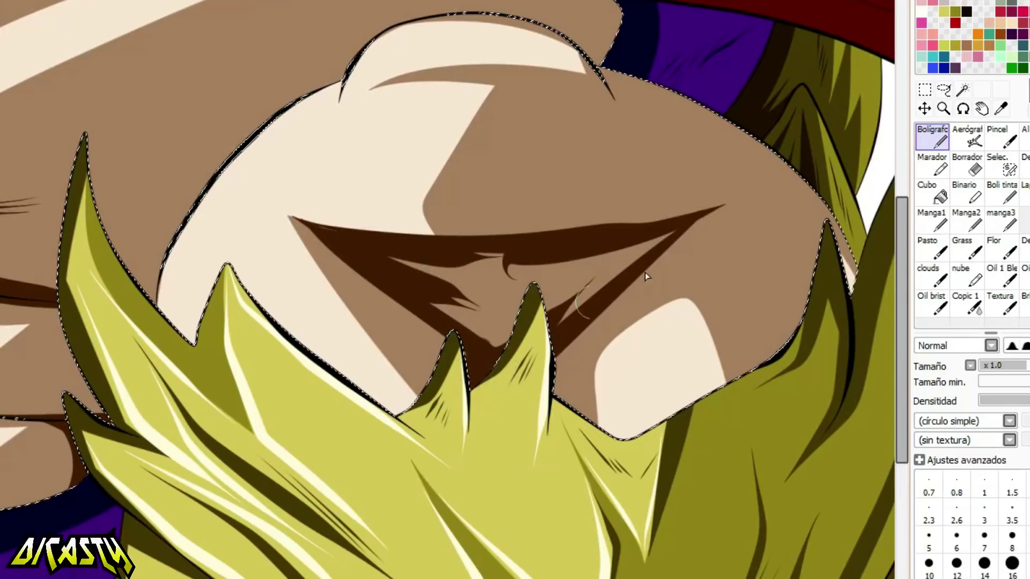
Fill the shoulder shadow with dark brown and cover the light sliver at the shoulder's outer edge with brown.
{"action": "left_click", "coordinate": [935, 194]}
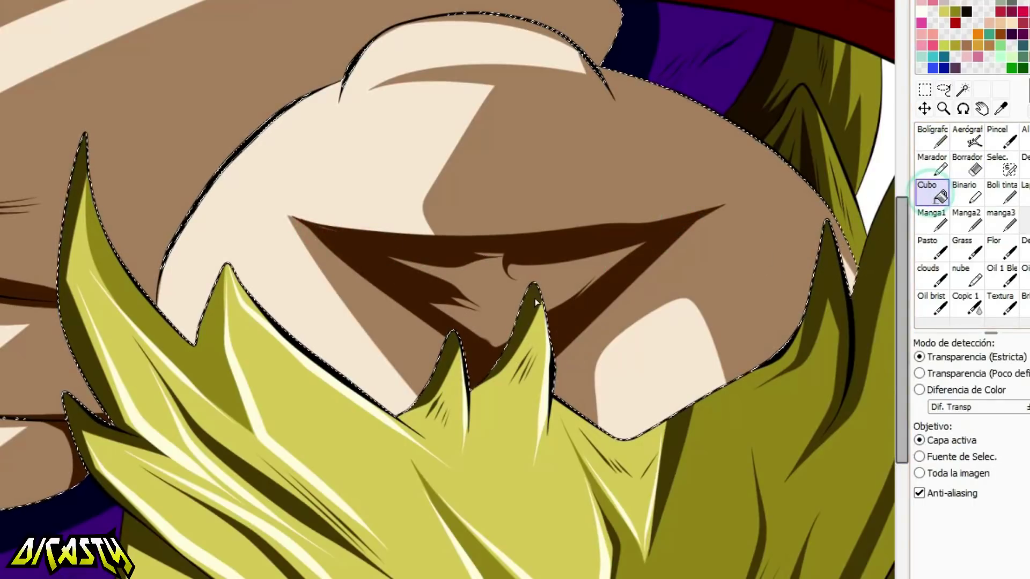
{"action": "left_click", "coordinate": [534, 275]}
{"action": "left_click", "coordinate": [932, 139]}
{"action": "key", "text": "alt"}
{"action": "left_click", "coordinate": [791, 226], "text": "alt"}
{"action": "left_click_drag", "start_coordinate": [845, 255], "coordinate": [840, 276]}
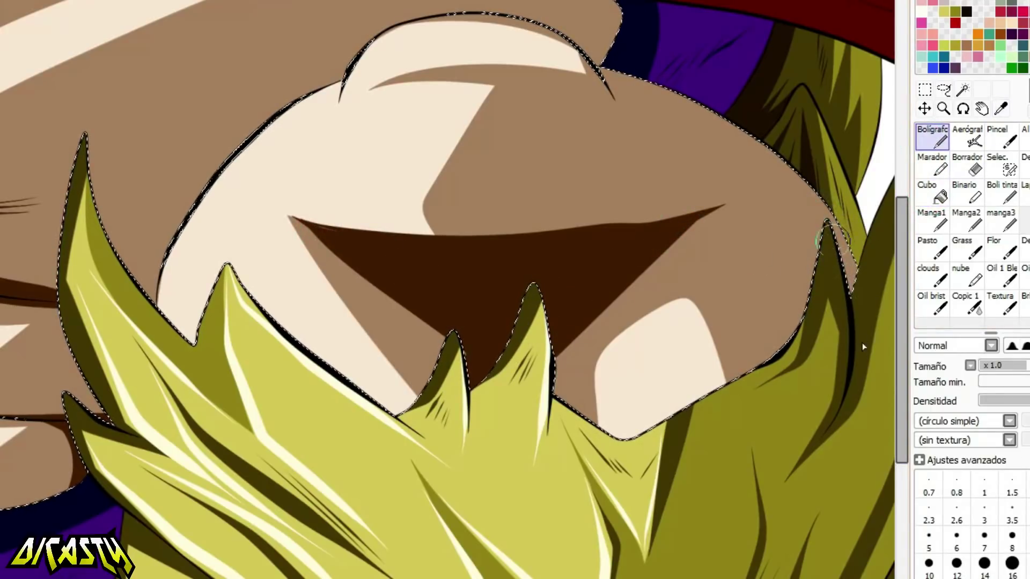
Trim the shoulder shadow with the brown shading colour, giving it a curved upper edge and split pointed tips.
{"action": "left_click", "coordinate": [525, 174], "text": "alt"}
{"action": "mouse_move", "coordinate": [427, 207]}
{"action": "left_mouse_down"}
{"action": "mouse_move", "coordinate": [612, 220]}
{"action": "mouse_move", "coordinate": [731, 194]}
{"action": "left_mouse_up"}
{"action": "mouse_move", "coordinate": [311, 229]}
{"action": "left_mouse_down"}
{"action": "mouse_move", "coordinate": [348, 242]}
{"action": "mouse_move", "coordinate": [286, 227]}
{"action": "mouse_move", "coordinate": [344, 241]}
{"action": "mouse_move", "coordinate": [244, 183]}
{"action": "left_mouse_up"}
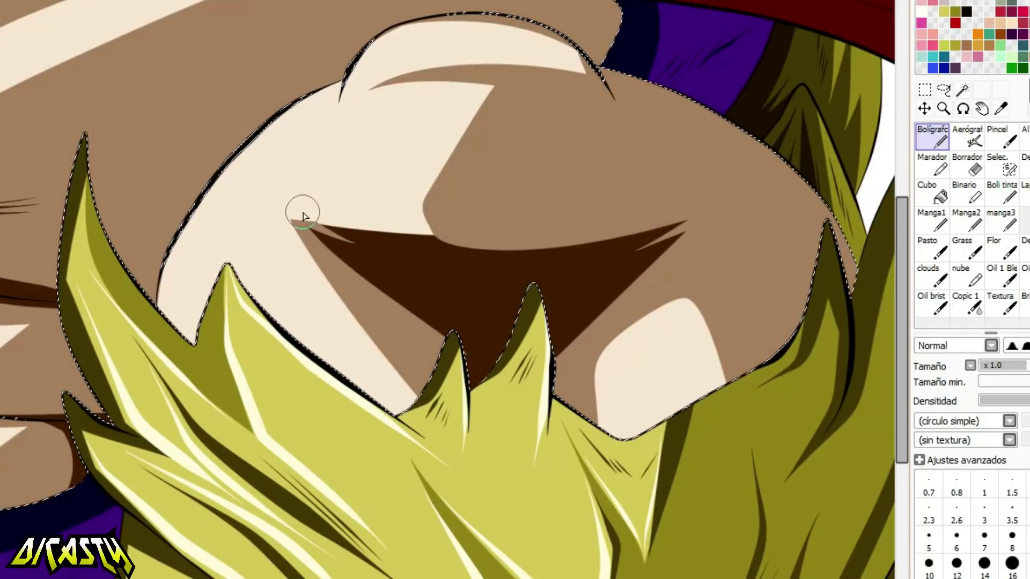
Paint the dark brown shadow on the shaded side of the neck, filling the area between the jaw, the hair and the neck line.
{"action": "scroll", "coordinate": [402, 238], "scroll_direction": "down", "scroll_amount": 5}
{"action": "scroll", "coordinate": [326, 180], "scroll_direction": "up", "scroll_amount": 3}
{"action": "scroll", "coordinate": [326, 179], "scroll_direction": "down", "scroll_amount": 3}
{"action": "scroll", "coordinate": [403, 97], "scroll_direction": "up", "scroll_amount": 4}
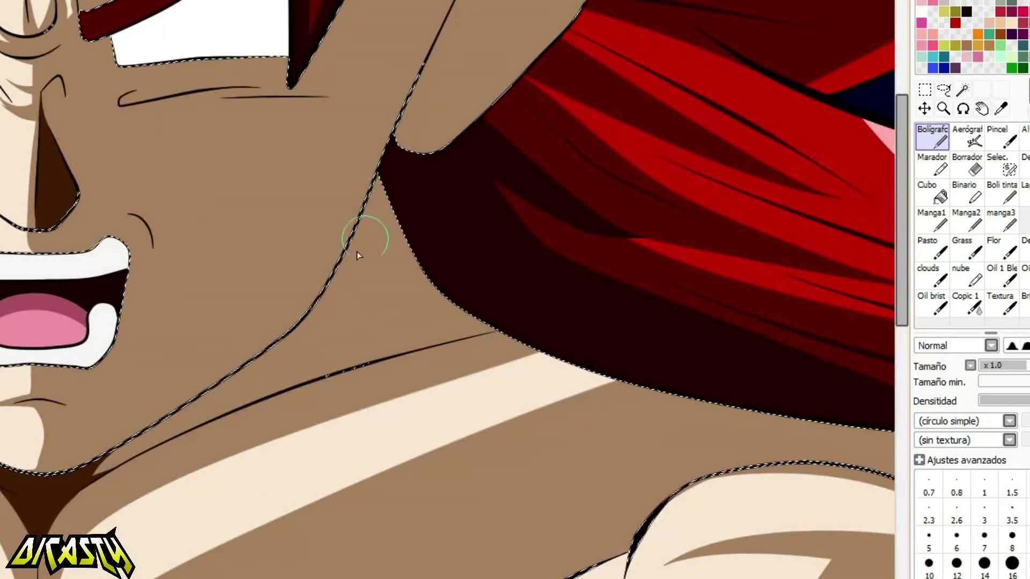
{"action": "scroll", "coordinate": [343, 257], "scroll_direction": "up", "scroll_amount": 4}
{"action": "left_click_drag", "start_coordinate": [150, 456], "coordinate": [655, 179]}
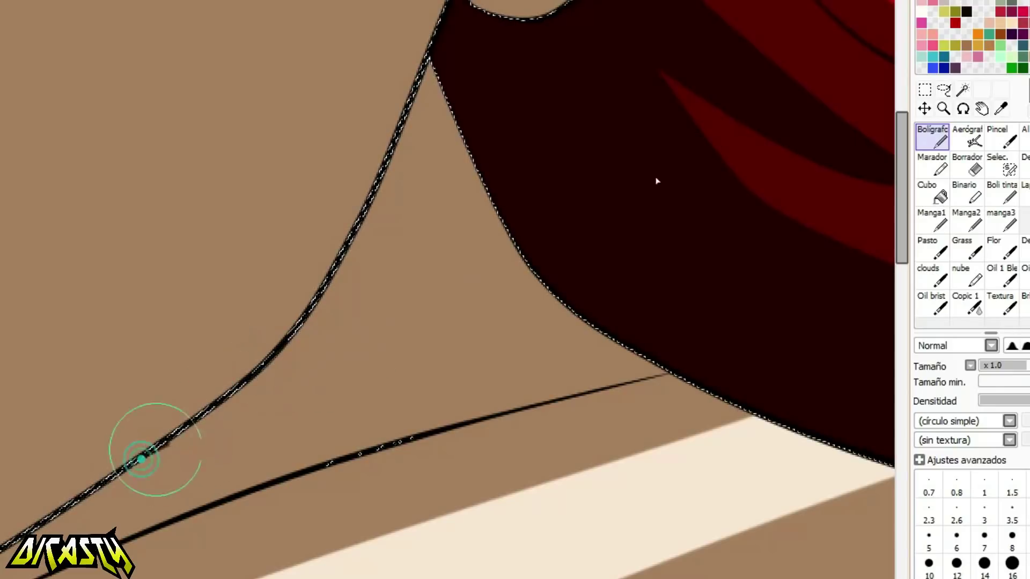
{"action": "left_click_drag", "start_coordinate": [239, 493], "coordinate": [649, 312]}
{"action": "left_click_drag", "start_coordinate": [315, 464], "coordinate": [663, 370]}
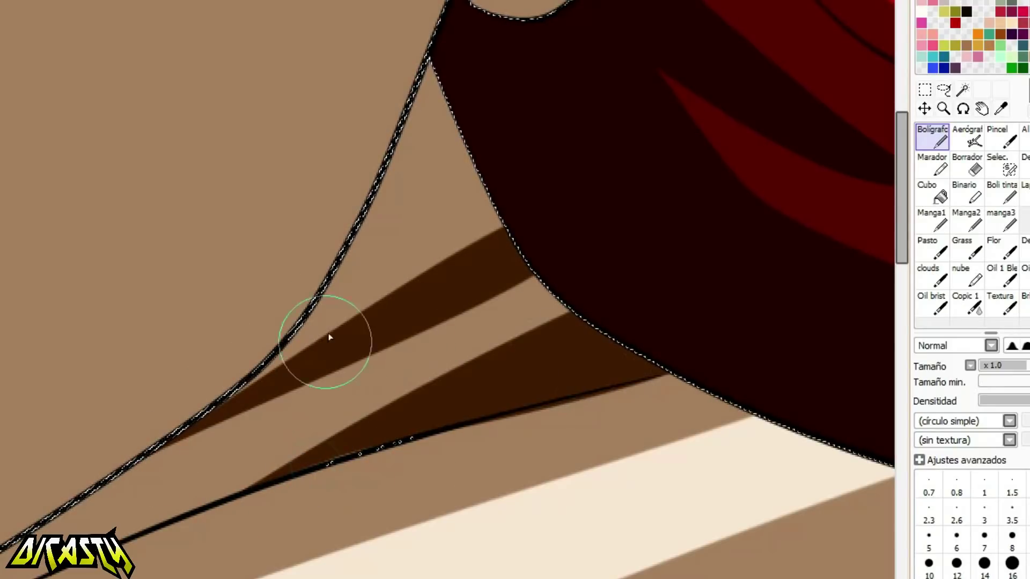
{"action": "left_click_drag", "start_coordinate": [217, 413], "coordinate": [462, 187]}
{"action": "mouse_move", "coordinate": [427, 81]}
{"action": "left_mouse_down"}
{"action": "mouse_move", "coordinate": [345, 280]}
{"action": "mouse_move", "coordinate": [322, 305]}
{"action": "mouse_move", "coordinate": [368, 338]}
{"action": "mouse_move", "coordinate": [293, 369]}
{"action": "mouse_move", "coordinate": [536, 335]}
{"action": "left_mouse_up"}
{"action": "mouse_move", "coordinate": [438, 64]}
{"action": "left_mouse_down"}
{"action": "mouse_move", "coordinate": [472, 127]}
{"action": "mouse_move", "coordinate": [485, 319]}
{"action": "mouse_move", "coordinate": [413, 333]}
{"action": "left_mouse_up"}
Paint a dark brown shadow along the shaded jaw and cheek up to the hair, with a thin point tapering under the eye.
{"action": "left_click_drag", "start_coordinate": [903, 198], "coordinate": [903, 114]}
{"action": "scroll", "coordinate": [885, 126], "scroll_direction": "down", "scroll_amount": 1}
{"action": "scroll", "coordinate": [680, 307], "scroll_direction": "down", "scroll_amount": 2}
{"action": "scroll", "coordinate": [667, 288], "scroll_direction": "up", "scroll_amount": 1}
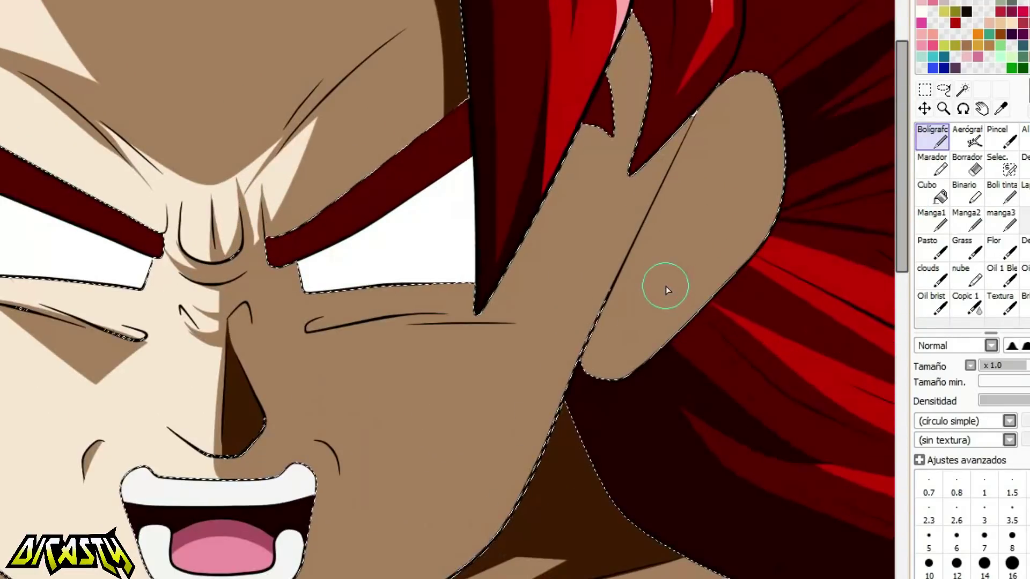
{"action": "mouse_move", "coordinate": [552, 465]}
{"action": "left_mouse_down"}
{"action": "mouse_move", "coordinate": [453, 568]}
{"action": "mouse_move", "coordinate": [553, 472]}
{"action": "left_mouse_up"}
{"action": "key", "text": "ctrl+z"}
{"action": "mouse_move", "coordinate": [553, 309]}
{"action": "left_mouse_down"}
{"action": "mouse_move", "coordinate": [453, 338]}
{"action": "mouse_move", "coordinate": [380, 327]}
{"action": "left_mouse_up"}
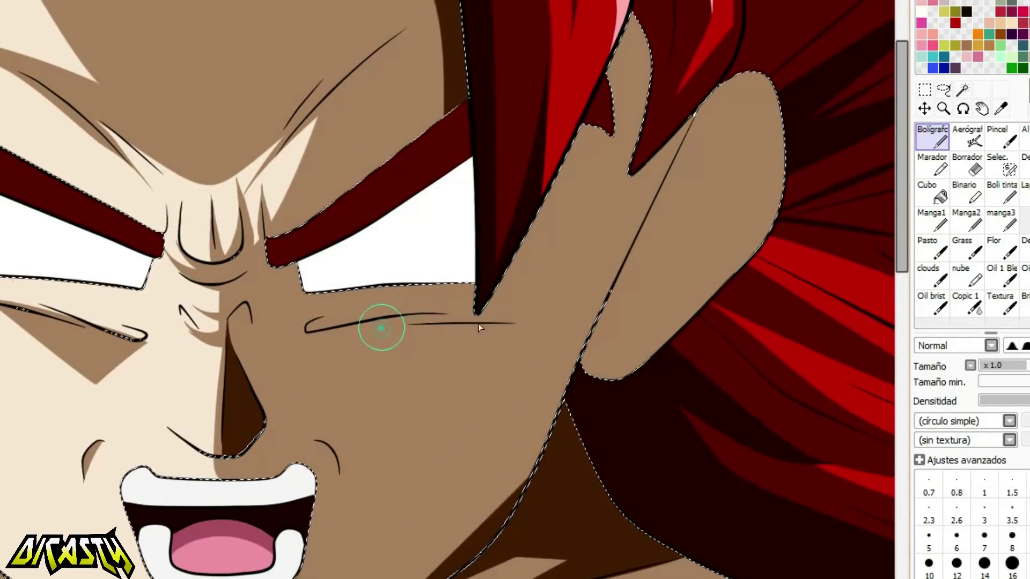
{"action": "mouse_move", "coordinate": [464, 556]}
{"action": "left_mouse_down"}
{"action": "mouse_move", "coordinate": [587, 161]}
{"action": "mouse_move", "coordinate": [490, 517]}
{"action": "mouse_move", "coordinate": [579, 292]}
{"action": "mouse_move", "coordinate": [582, 126]}
{"action": "mouse_move", "coordinate": [579, 283]}
{"action": "left_mouse_up"}
{"action": "left_click_drag", "start_coordinate": [692, 119], "coordinate": [563, 373]}
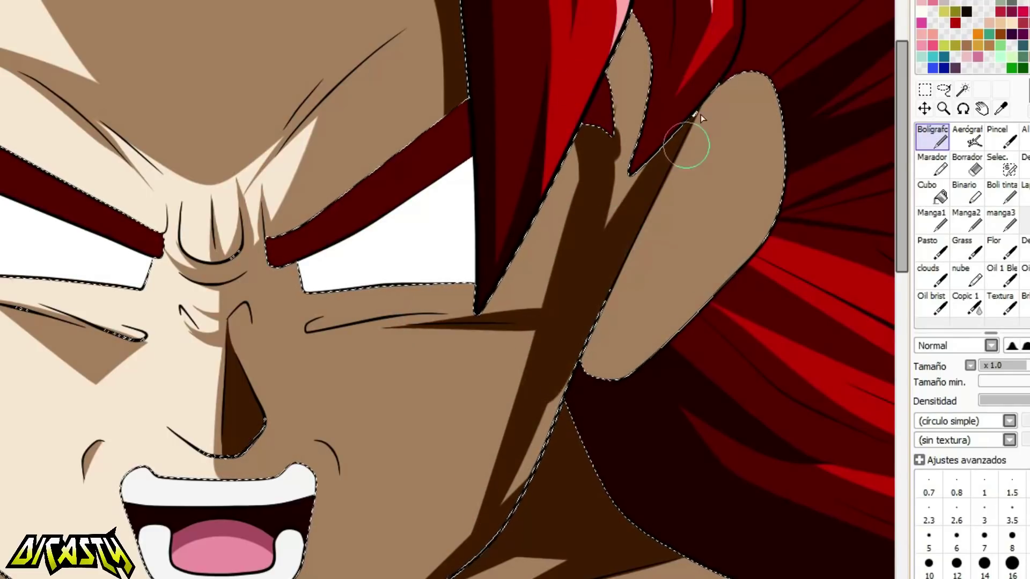
Outline the ear's dark brown shadow and fill the ear and the skin between the hair strands, leaving brown at the rim and lobe.
{"action": "left_click_drag", "start_coordinate": [773, 215], "coordinate": [651, 295]}
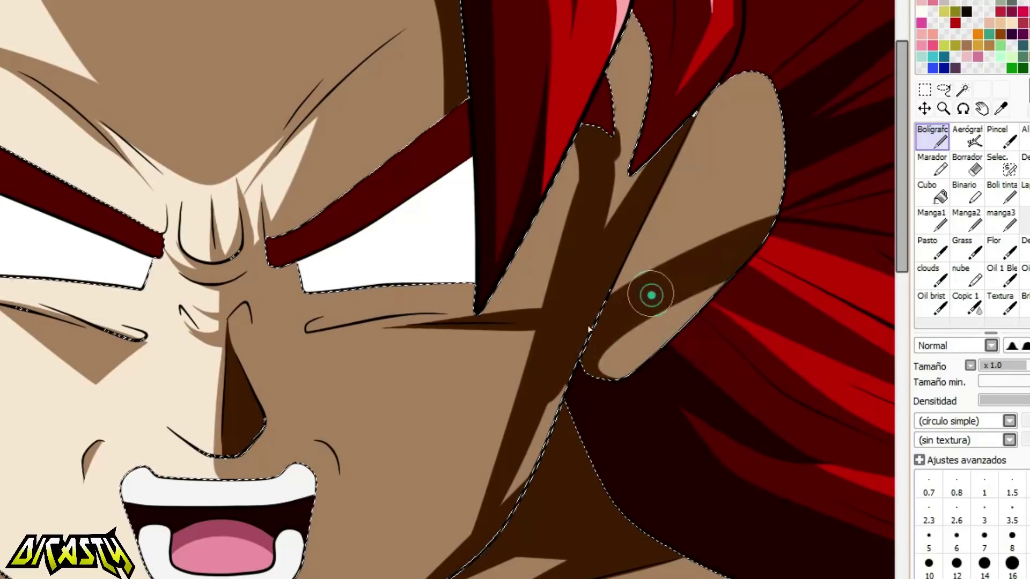
{"action": "key", "text": "ctrl+z"}
{"action": "left_click_drag", "start_coordinate": [604, 402], "coordinate": [719, 260]}
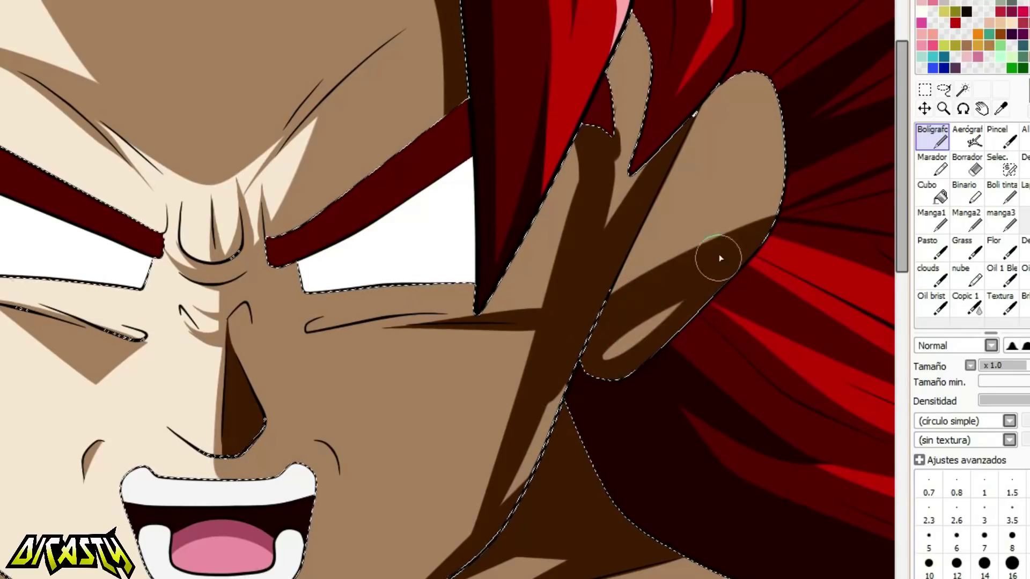
{"action": "left_click_drag", "start_coordinate": [730, 51], "coordinate": [792, 242]}
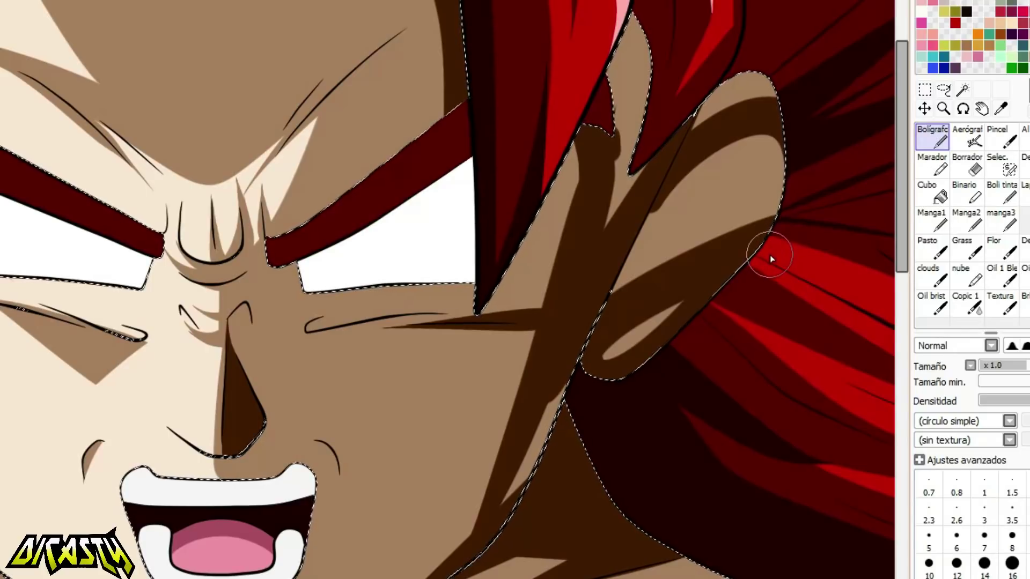
{"action": "left_click", "coordinate": [928, 191]}
{"action": "left_click", "coordinate": [726, 195]}
{"action": "left_click", "coordinate": [634, 115]}
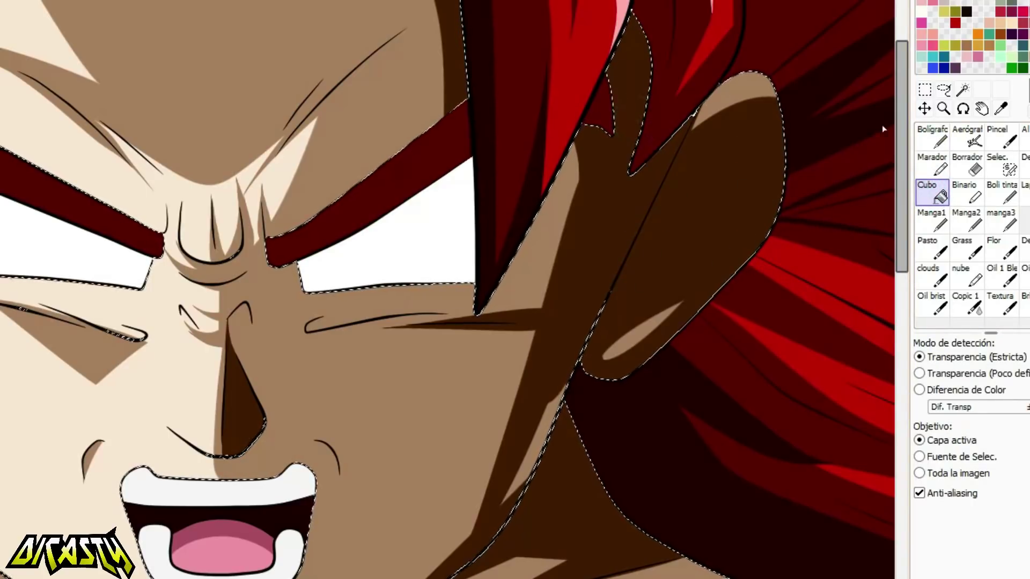
Cover the remaining brown gap along the jaw and refine the cheek shadow's edge beside the hair.
{"action": "left_click", "coordinate": [933, 137]}
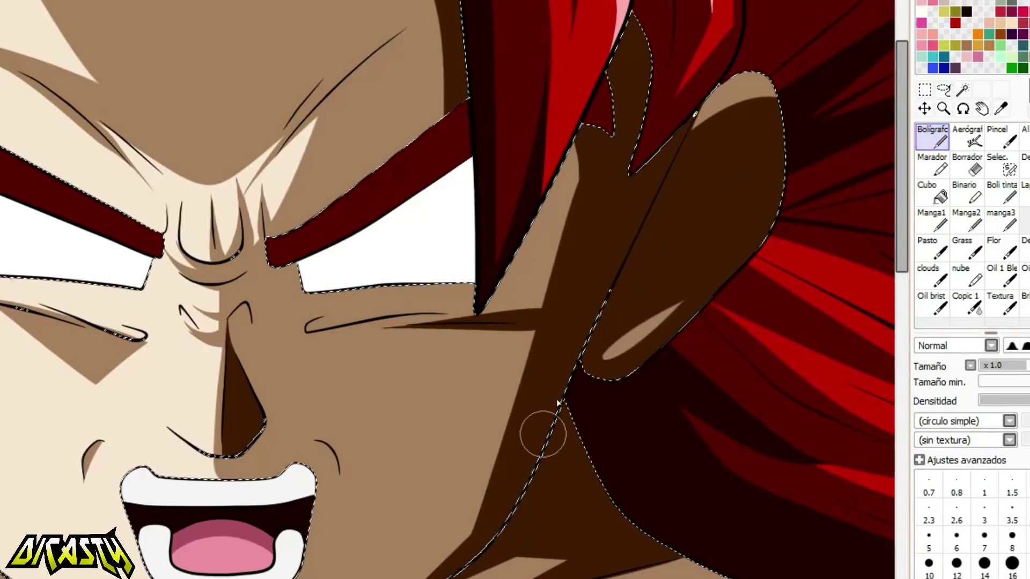
{"action": "scroll", "coordinate": [613, 193], "scroll_direction": "down", "scroll_amount": 2}
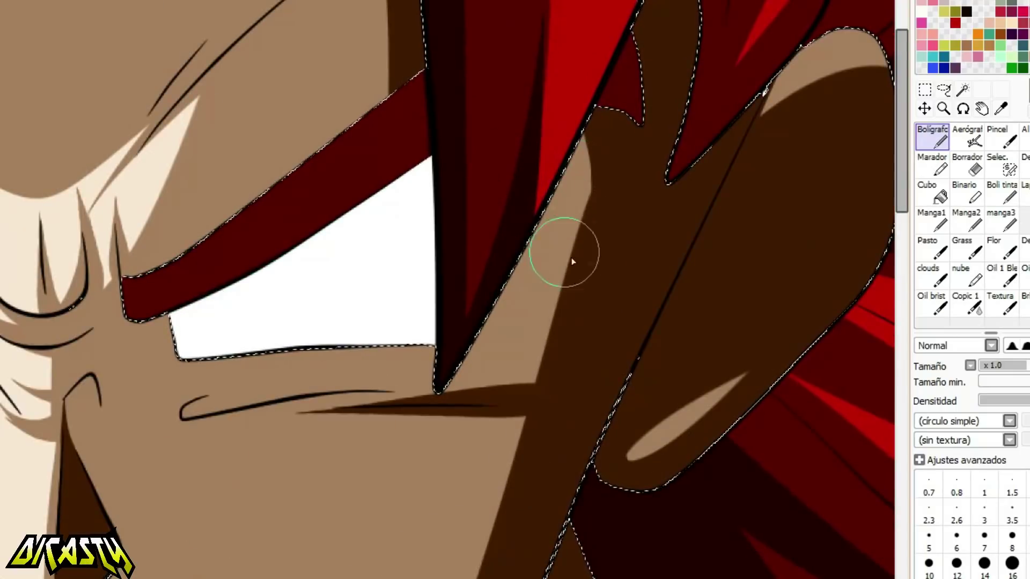
{"action": "left_click_drag", "start_coordinate": [587, 272], "coordinate": [573, 155]}
Paint a dark brown shadow on the lit side of the neck, in the corner between the jawline and the hair.
{"action": "scroll", "coordinate": [543, 113], "scroll_direction": "down", "scroll_amount": 3}
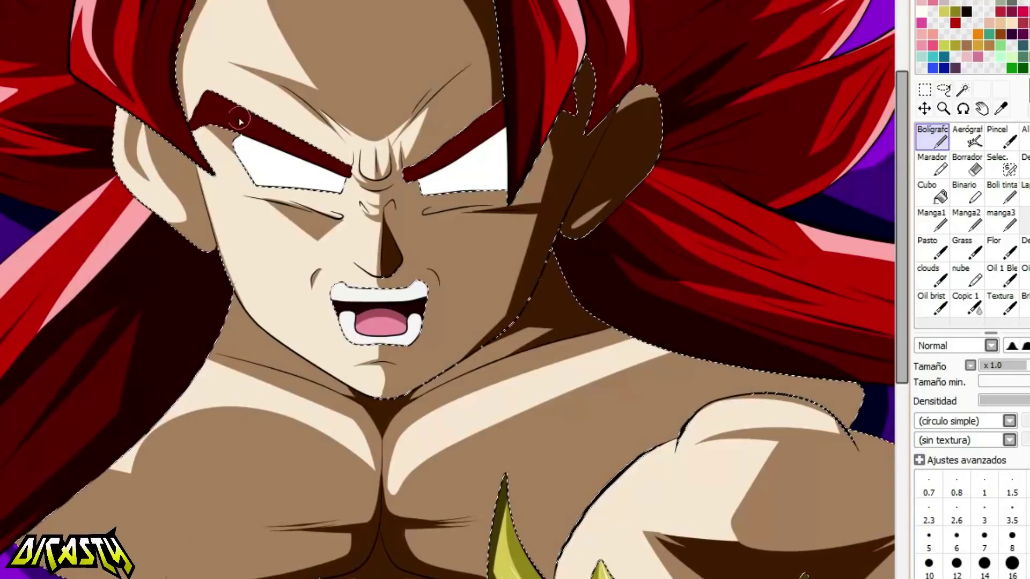
{"action": "scroll", "coordinate": [201, 328], "scroll_direction": "up", "scroll_amount": 5}
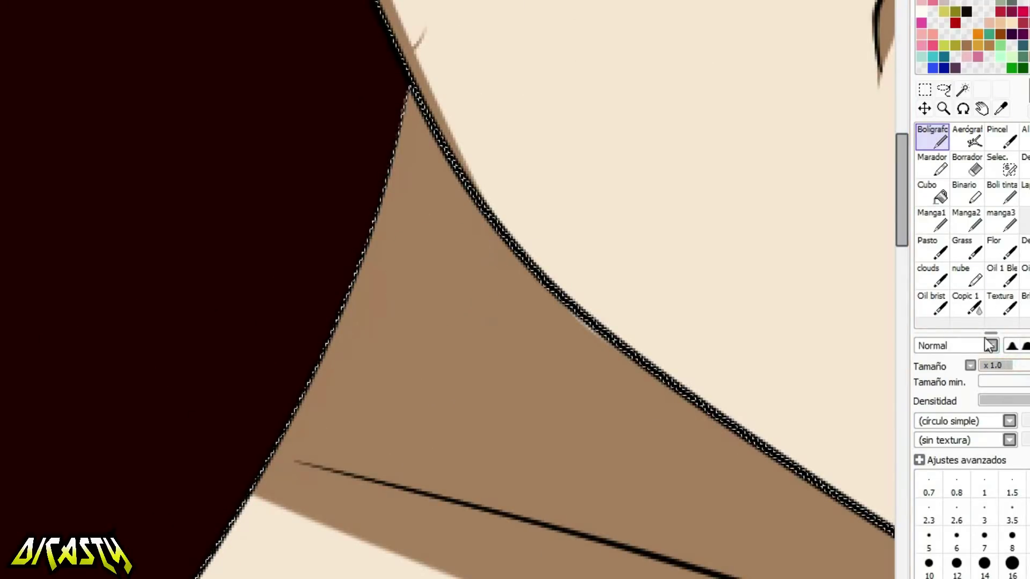
{"action": "scroll", "coordinate": [901, 192], "scroll_direction": "up", "scroll_amount": 5}
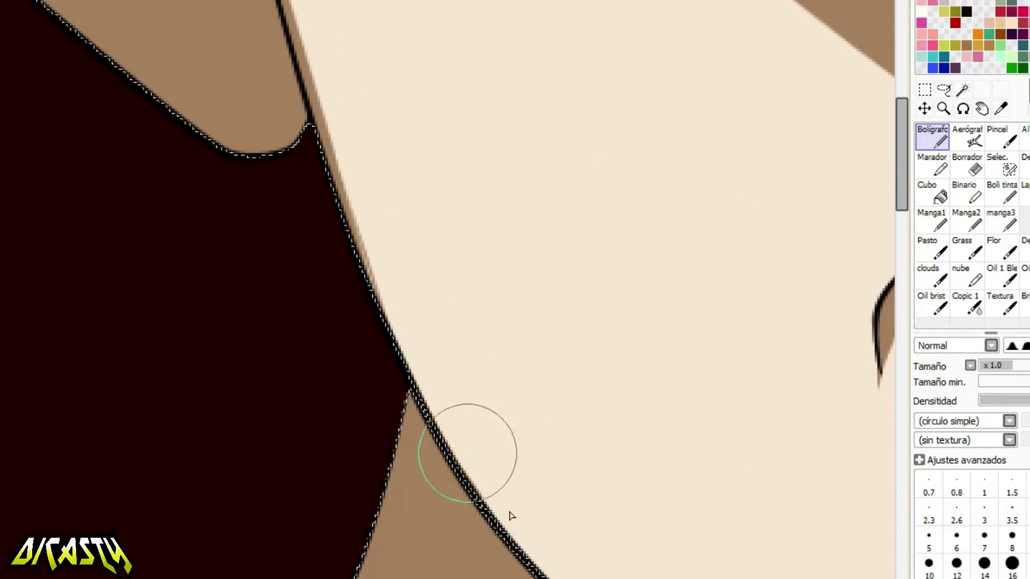
{"action": "key", "text": "minus"}
{"action": "key", "text": "minus"}
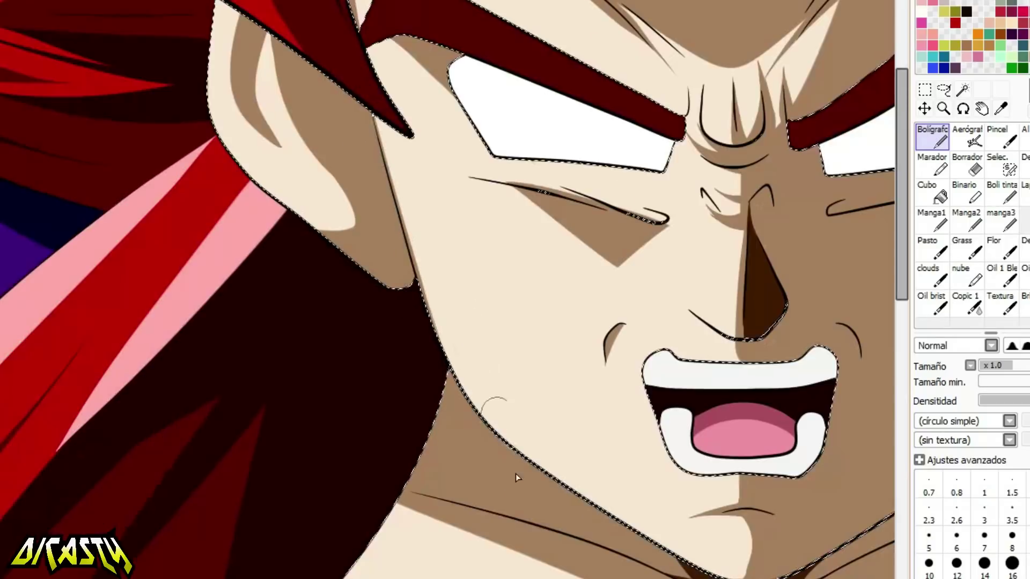
{"action": "scroll", "coordinate": [524, 477], "scroll_direction": "up", "scroll_amount": 2}
{"action": "scroll", "coordinate": [472, 419], "scroll_direction": "up", "scroll_amount": 2}
{"action": "scroll", "coordinate": [536, 465], "scroll_direction": "down", "scroll_amount": 5}
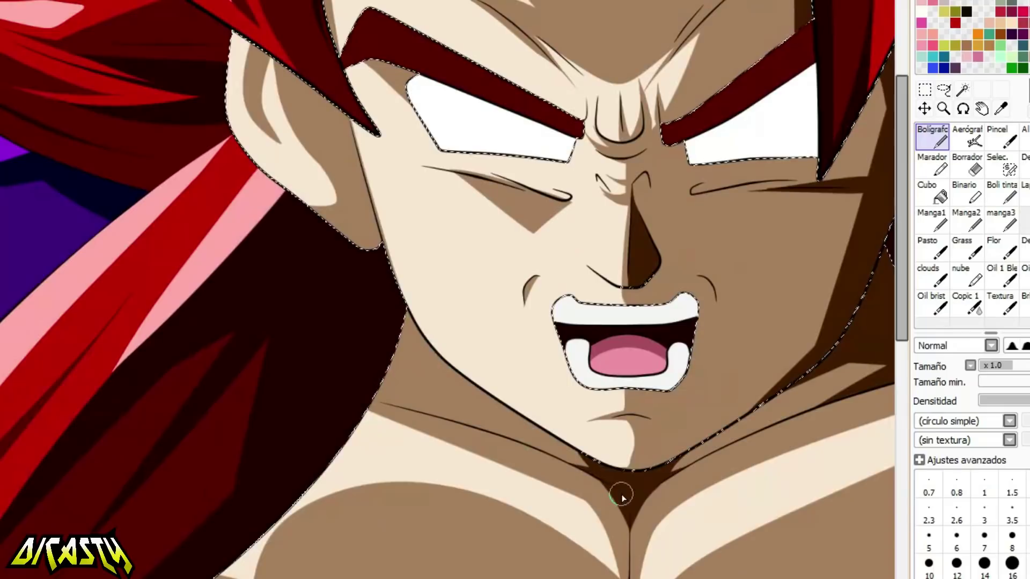
{"action": "scroll", "coordinate": [356, 375], "scroll_direction": "up", "scroll_amount": 2}
{"action": "scroll", "coordinate": [546, 405], "scroll_direction": "up", "scroll_amount": 2}
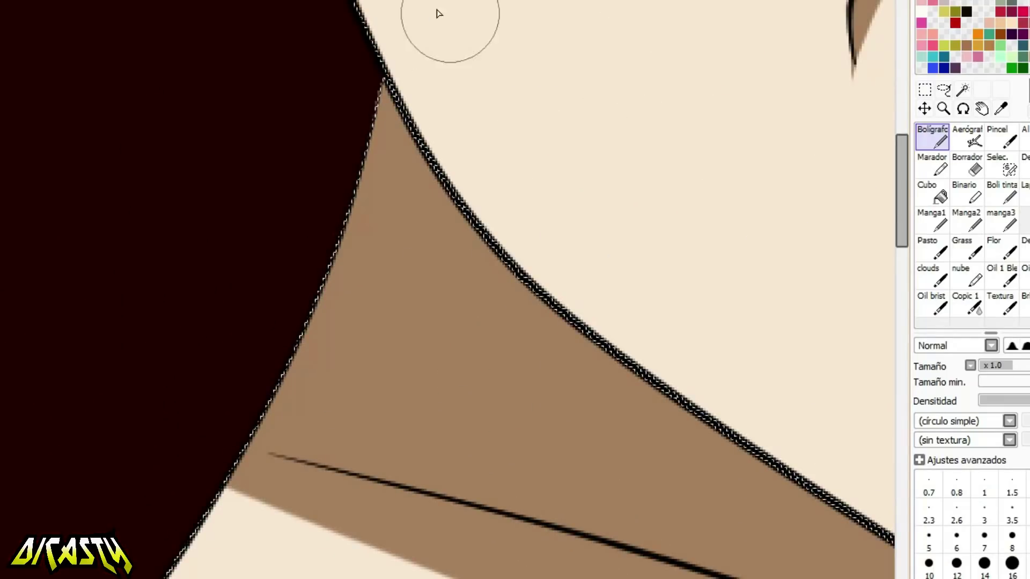
{"action": "left_click_drag", "start_coordinate": [625, 353], "coordinate": [276, 99]}
{"action": "left_click_drag", "start_coordinate": [633, 365], "coordinate": [312, 218]}
{"action": "mouse_move", "coordinate": [418, 276]}
{"action": "left_mouse_down"}
{"action": "mouse_move", "coordinate": [363, 248]}
{"action": "mouse_move", "coordinate": [372, 106]}
{"action": "mouse_move", "coordinate": [492, 275]}
{"action": "mouse_move", "coordinate": [531, 287]}
{"action": "left_mouse_up"}
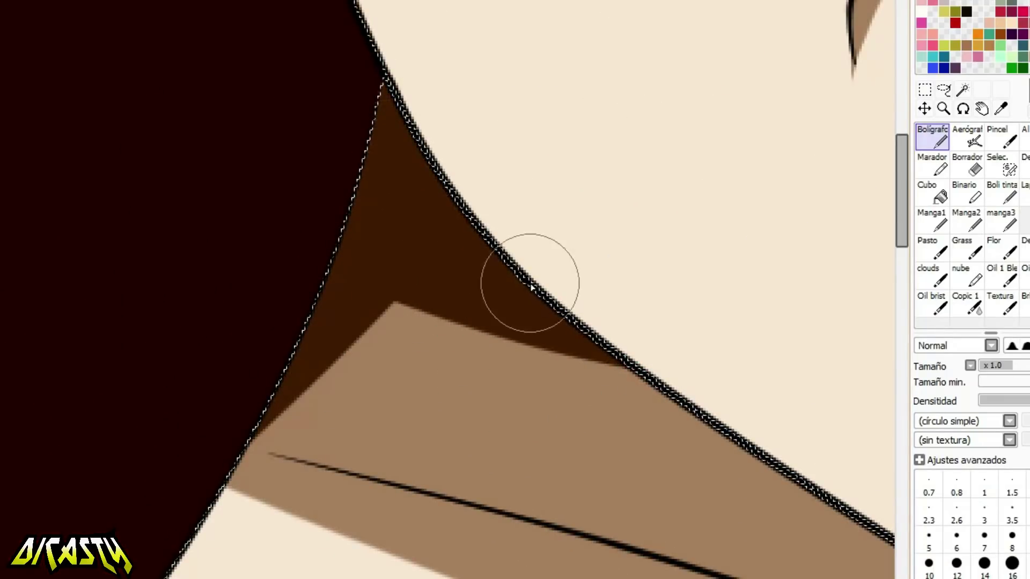
Draw fine dark brown hatching strokes in the middle of the forehead above the brow.
{"action": "scroll", "coordinate": [528, 281], "scroll_direction": "down", "scroll_amount": 6}
{"action": "scroll", "coordinate": [591, 200], "scroll_direction": "up", "scroll_amount": 2}
{"action": "scroll", "coordinate": [480, 183], "scroll_direction": "down", "scroll_amount": 1}
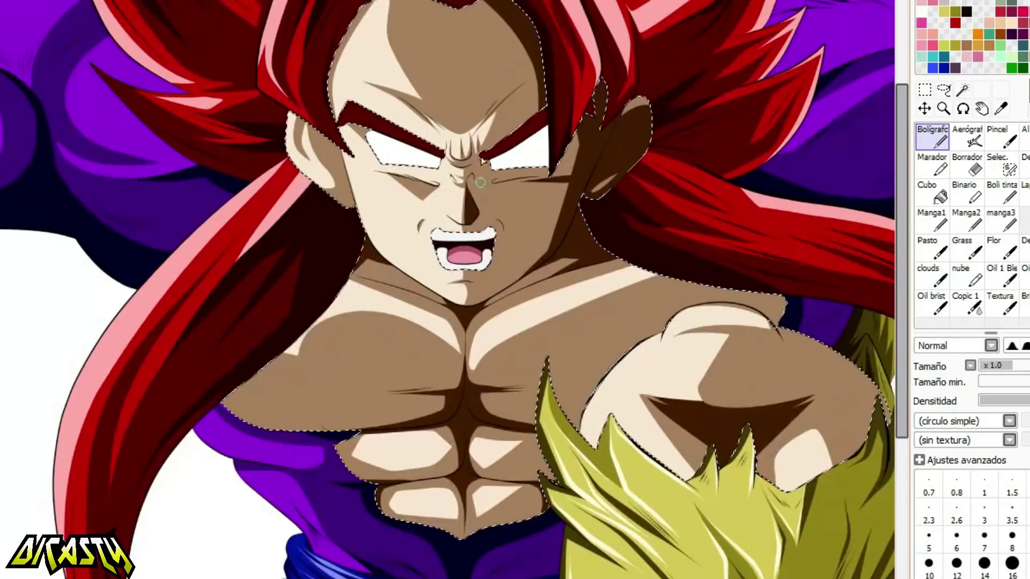
{"action": "scroll", "coordinate": [481, 183], "scroll_direction": "up", "scroll_amount": 3}
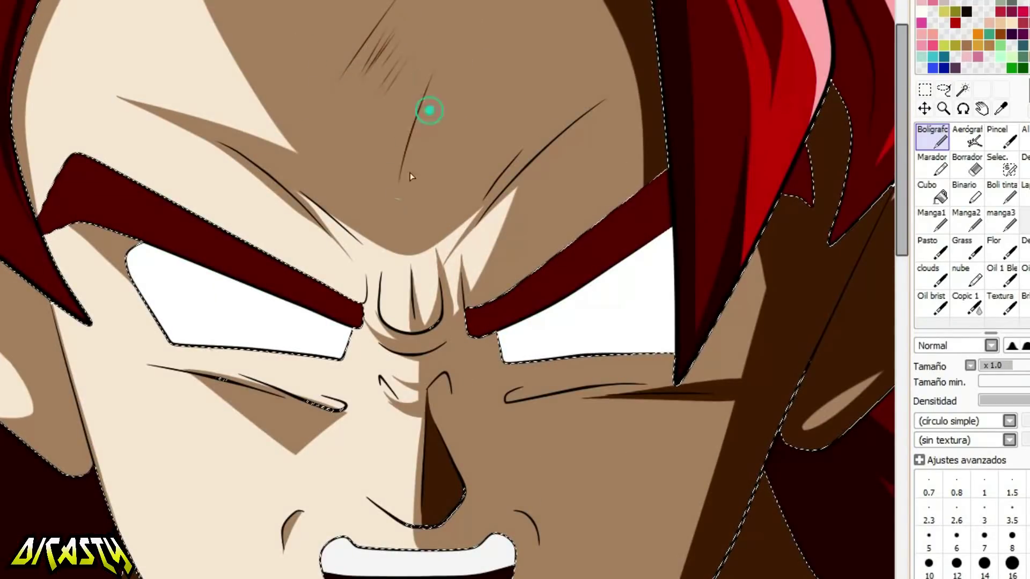
{"action": "scroll", "coordinate": [276, 295], "scroll_direction": "down", "scroll_amount": 2}
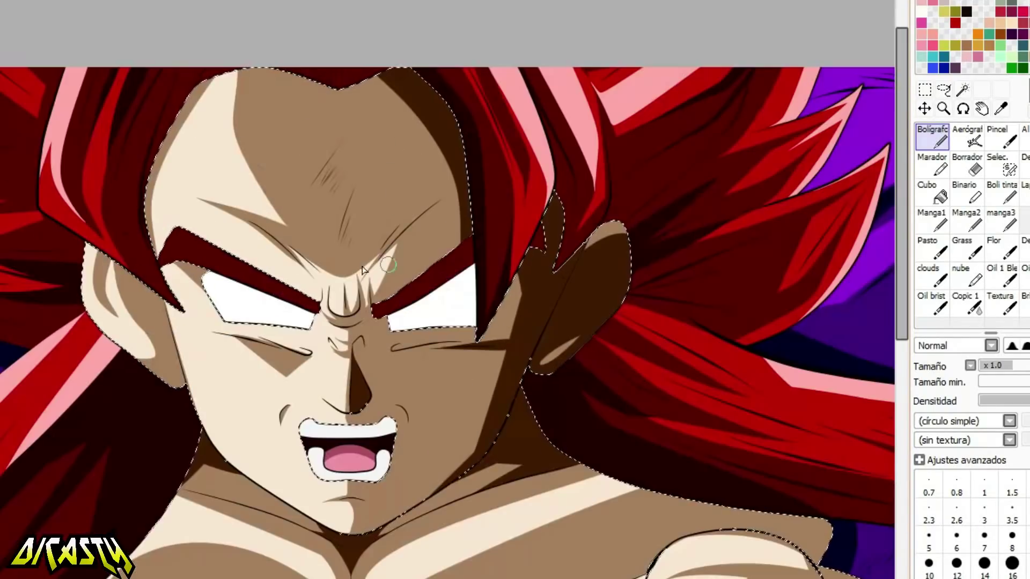
Draw black inner contour lines inside the ear on the lit side of the face.
{"action": "scroll", "coordinate": [111, 223], "scroll_direction": "up", "scroll_amount": 3}
{"action": "left_click_drag", "start_coordinate": [99, 122], "coordinate": [100, 279]}
{"action": "mouse_move", "coordinate": [171, 179]}
{"action": "left_mouse_down"}
{"action": "mouse_move", "coordinate": [271, 371]}
{"action": "mouse_move", "coordinate": [228, 442]}
{"action": "left_mouse_up"}
{"action": "left_click_drag", "start_coordinate": [152, 163], "coordinate": [197, 298]}
{"action": "left_click_drag", "start_coordinate": [246, 332], "coordinate": [263, 397]}
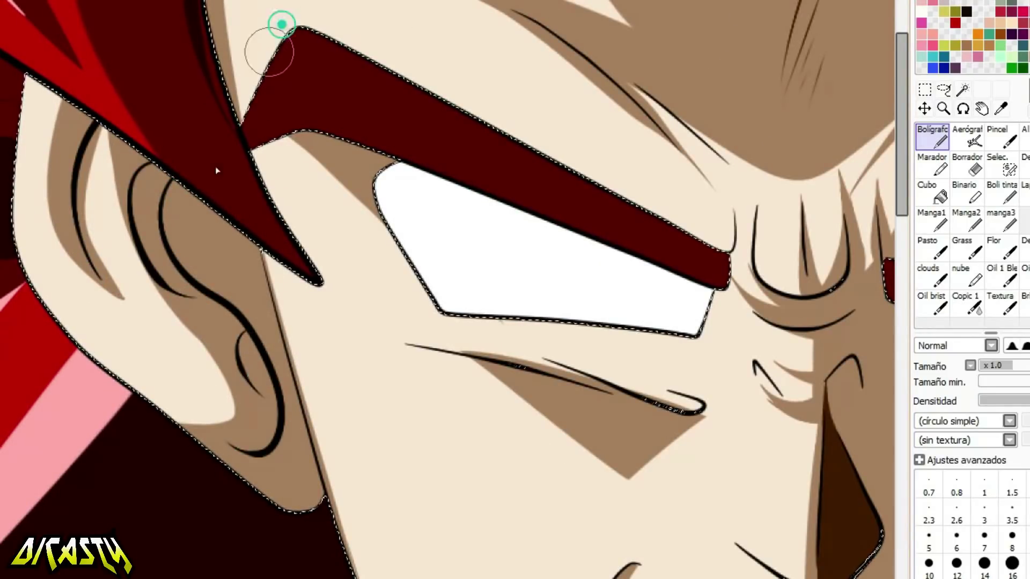
Draw black inner fold lines inside the ear on the shadowed side of the face.
{"action": "scroll", "coordinate": [274, 106], "scroll_direction": "down", "scroll_amount": 5}
{"action": "scroll", "coordinate": [633, 121], "scroll_direction": "up", "scroll_amount": 5}
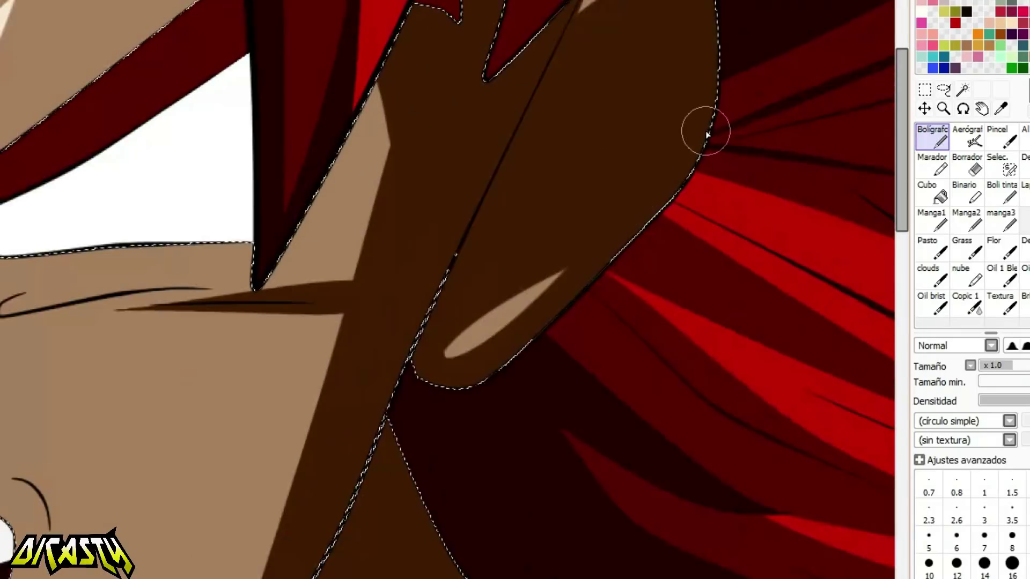
{"action": "left_click_drag", "start_coordinate": [632, 172], "coordinate": [671, 10]}
{"action": "mouse_move", "coordinate": [585, 1]}
{"action": "left_mouse_down"}
{"action": "mouse_move", "coordinate": [382, 370]}
{"action": "mouse_move", "coordinate": [485, 269]}
{"action": "left_mouse_up"}
{"action": "left_click_drag", "start_coordinate": [535, 61], "coordinate": [561, 157]}
{"action": "left_click_drag", "start_coordinate": [502, 193], "coordinate": [510, 214]}
{"action": "scroll", "coordinate": [394, 311], "scroll_direction": "down", "scroll_amount": 5}
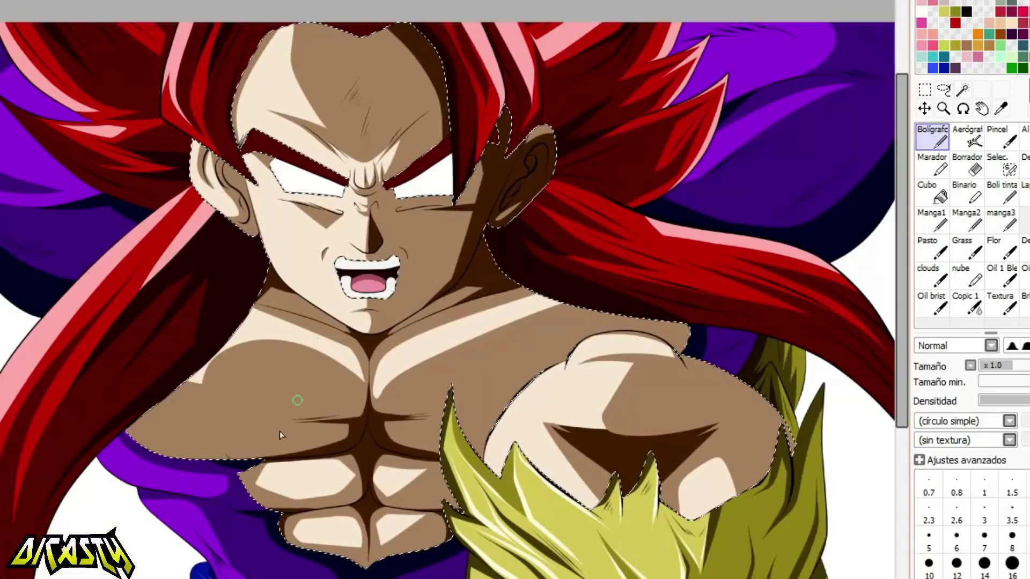
Pick the dark brown and draw fine hatching strokes across the upper part of both chest muscles.
{"action": "scroll", "coordinate": [279, 430], "scroll_direction": "up", "scroll_amount": 4}
{"action": "left_click_drag", "start_coordinate": [316, 427], "coordinate": [302, 415]}
{"action": "key", "text": "alt"}
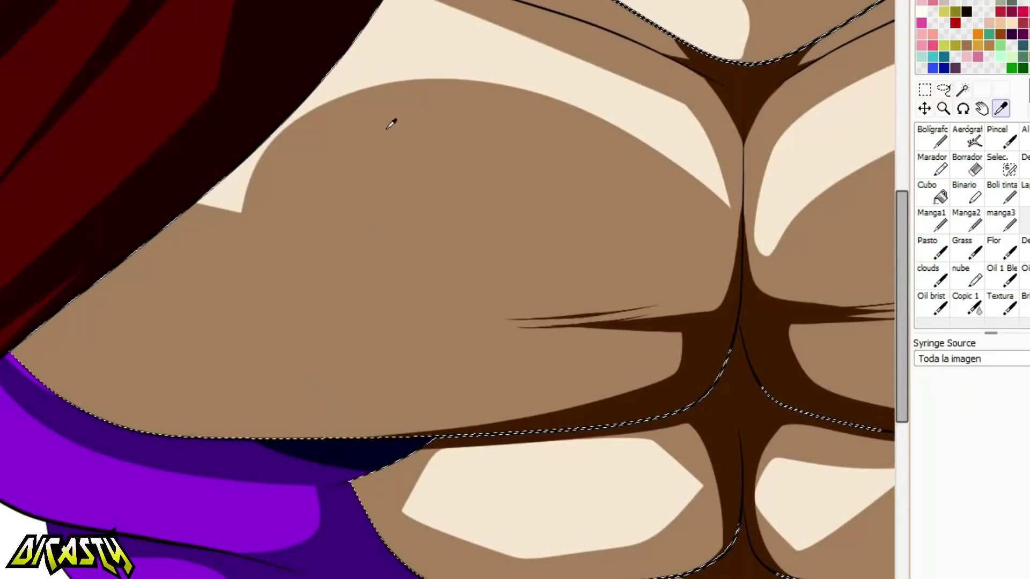
{"action": "left_click_drag", "start_coordinate": [385, 111], "coordinate": [519, 137]}
{"action": "left_click_drag", "start_coordinate": [478, 113], "coordinate": [549, 143]}
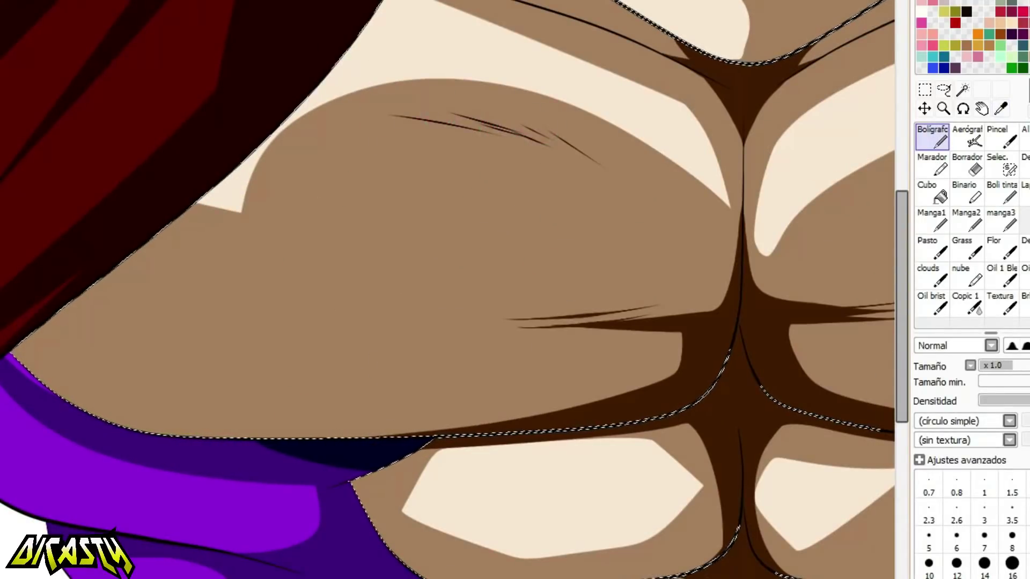
{"action": "scroll", "coordinate": [541, 232], "scroll_direction": "right", "scroll_amount": 10}
{"action": "scroll", "coordinate": [533, 42], "scroll_direction": "down", "scroll_amount": 5}
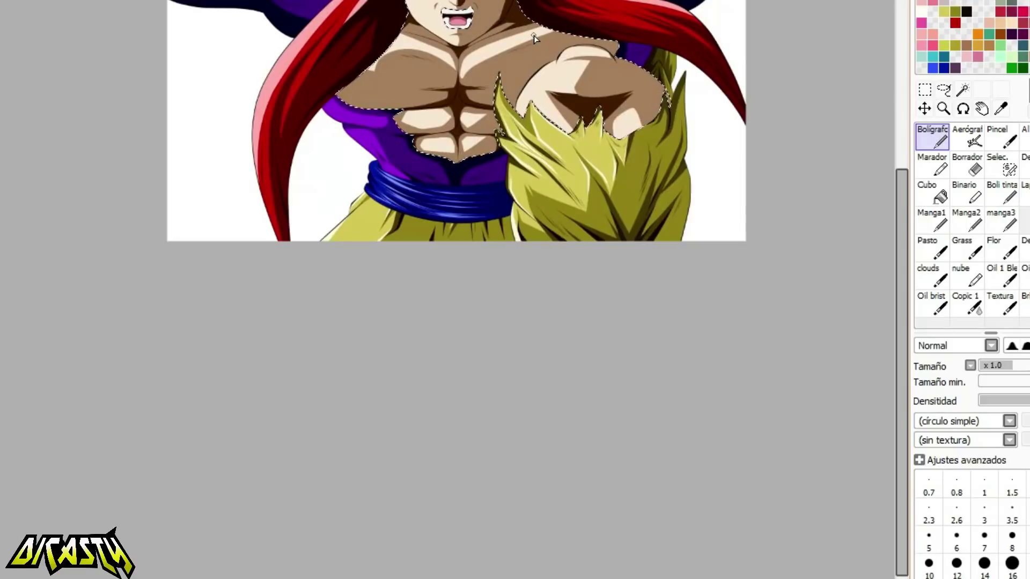
Touch up the small uncoloured gaps where the abdomen's skin shadows meet the outlines and the yellow fur.
{"action": "scroll", "coordinate": [257, 294], "scroll_direction": "up", "scroll_amount": 8}
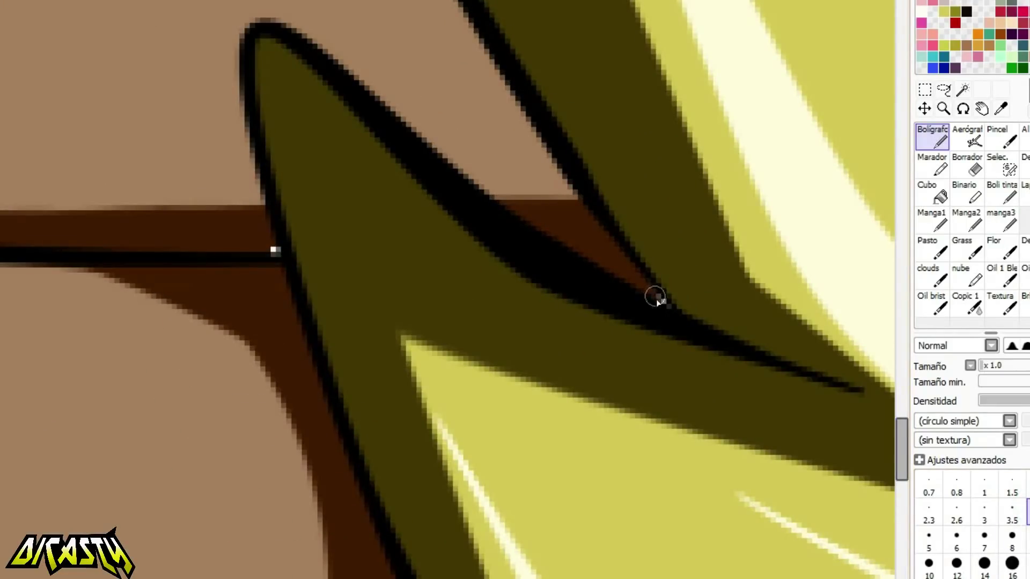
{"action": "scroll", "coordinate": [333, 297], "scroll_direction": "down", "scroll_amount": 4}
{"action": "scroll", "coordinate": [393, 295], "scroll_direction": "up", "scroll_amount": 3}
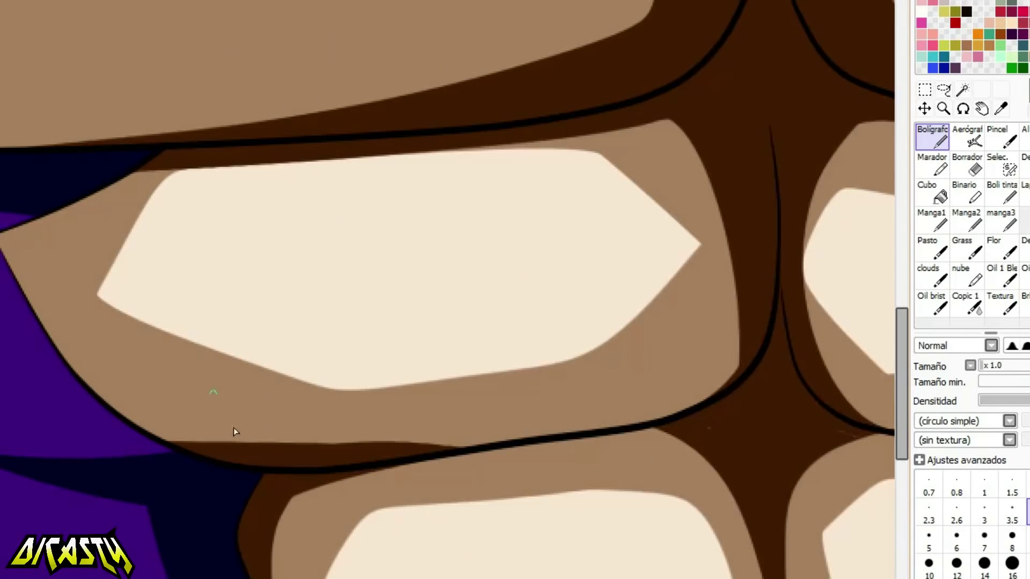
{"action": "scroll", "coordinate": [233, 429], "scroll_direction": "down", "scroll_amount": 3}
{"action": "scroll", "coordinate": [219, 236], "scroll_direction": "up", "scroll_amount": 3}
{"action": "scroll", "coordinate": [219, 237], "scroll_direction": "down", "scroll_amount": 3}
{"action": "scroll", "coordinate": [430, 239], "scroll_direction": "up", "scroll_amount": 3}
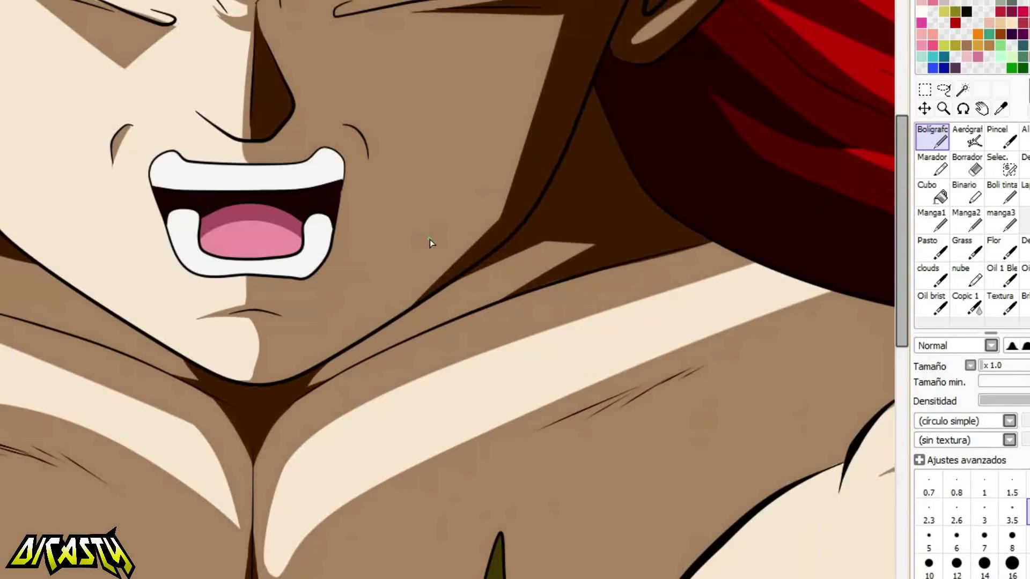
Touch up leftover uncoloured specks along the shoulder and raised arm, beside the purple garment and the fur tips.
{"action": "scroll", "coordinate": [430, 239], "scroll_direction": "down", "scroll_amount": 3}
{"action": "scroll", "coordinate": [522, 367], "scroll_direction": "up", "scroll_amount": 4}
{"action": "scroll", "coordinate": [524, 367], "scroll_direction": "up", "scroll_amount": 3}
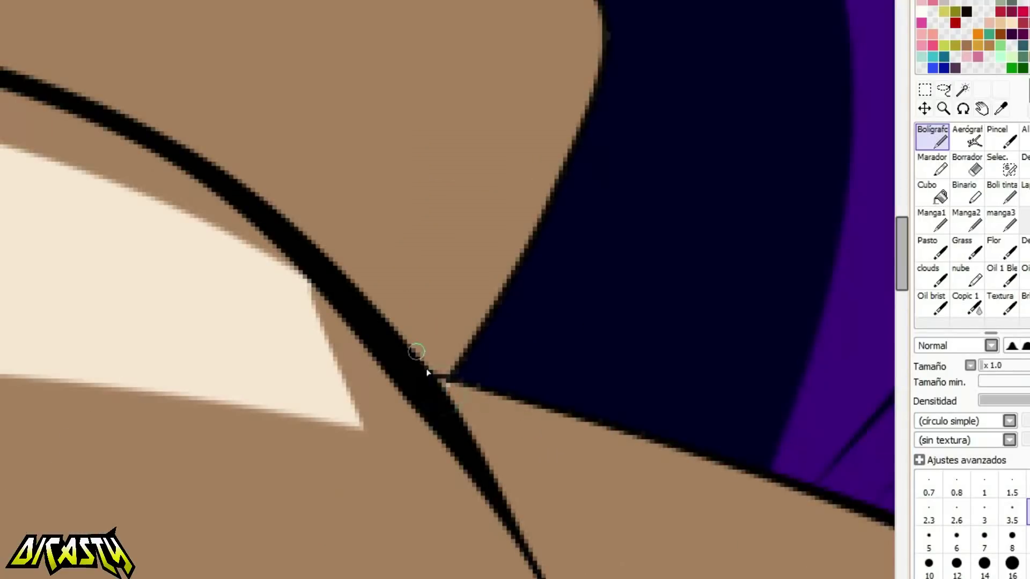
{"action": "scroll", "coordinate": [615, 252], "scroll_direction": "down", "scroll_amount": 3}
{"action": "scroll", "coordinate": [575, 390], "scroll_direction": "up", "scroll_amount": 3}
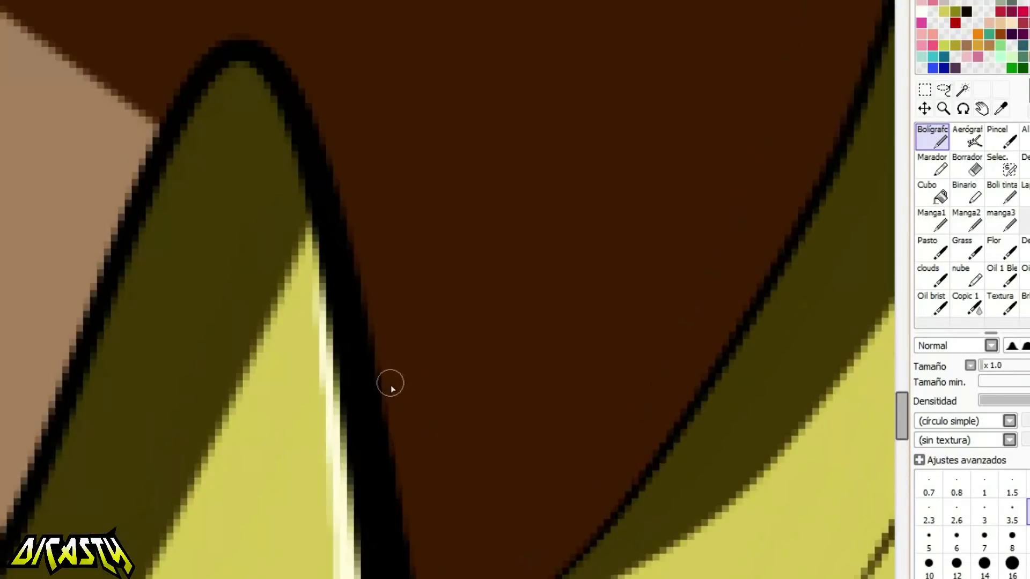
{"action": "scroll", "coordinate": [391, 387], "scroll_direction": "down", "scroll_amount": 5}
{"action": "scroll", "coordinate": [640, 301], "scroll_direction": "up", "scroll_amount": 3}
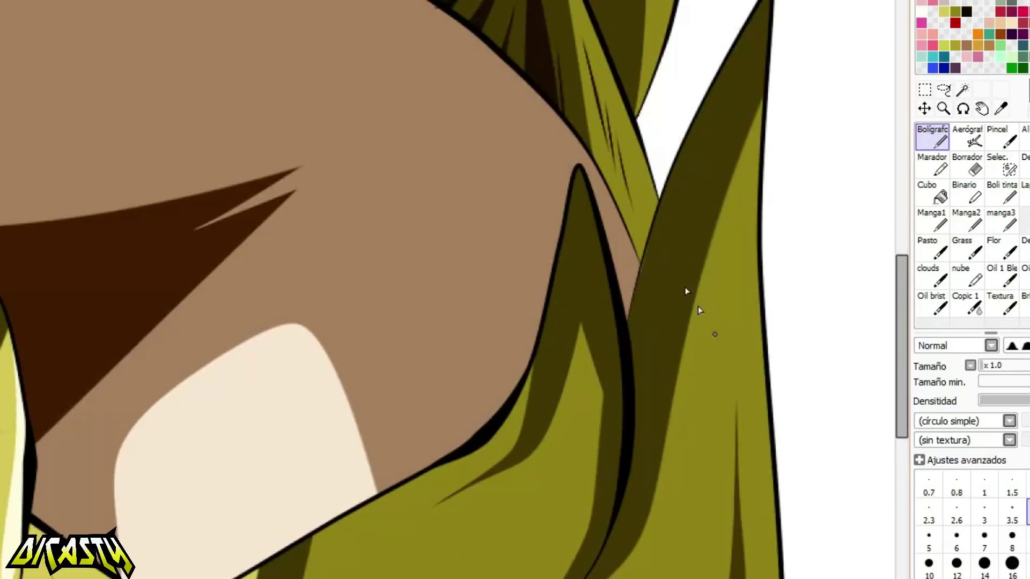
{"action": "scroll", "coordinate": [698, 308], "scroll_direction": "up", "scroll_amount": 3}
{"action": "scroll", "coordinate": [555, 219], "scroll_direction": "down", "scroll_amount": 5}
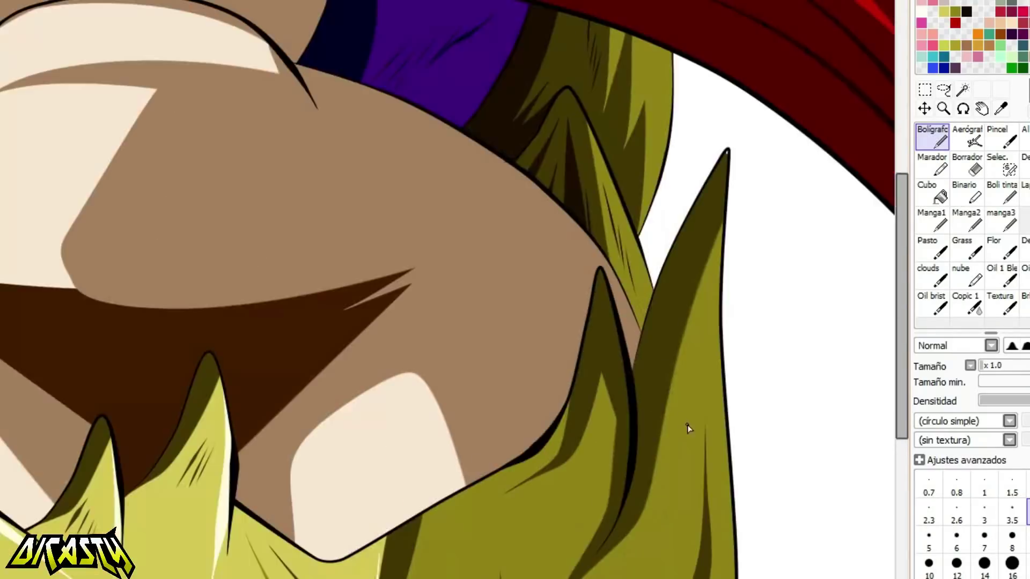
{"action": "scroll", "coordinate": [687, 425], "scroll_direction": "up", "scroll_amount": 2}
{"action": "scroll", "coordinate": [356, 451], "scroll_direction": "up", "scroll_amount": 3}
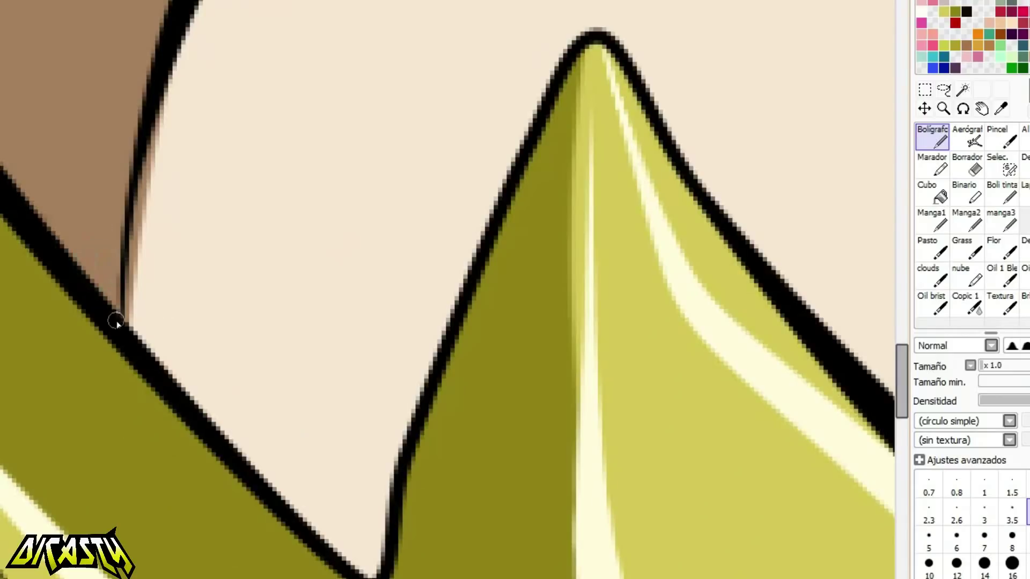
{"action": "scroll", "coordinate": [116, 321], "scroll_direction": "down", "scroll_amount": 5}
Fill the small white gap between the hair lock and the top of the shadowed ear with dark brown.
{"action": "scroll", "coordinate": [414, 244], "scroll_direction": "up", "scroll_amount": 5}
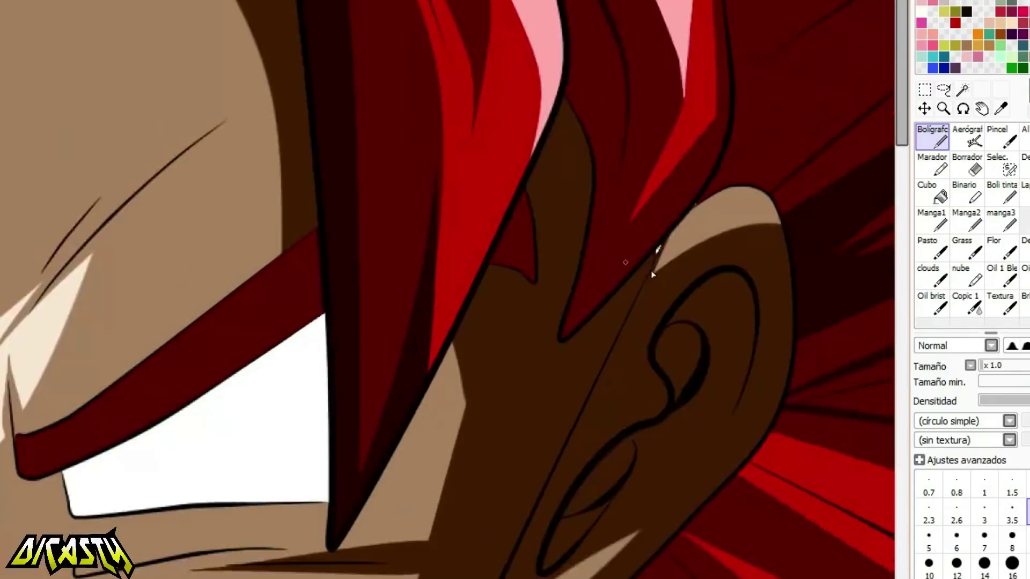
{"action": "scroll", "coordinate": [652, 275], "scroll_direction": "up", "scroll_amount": 4}
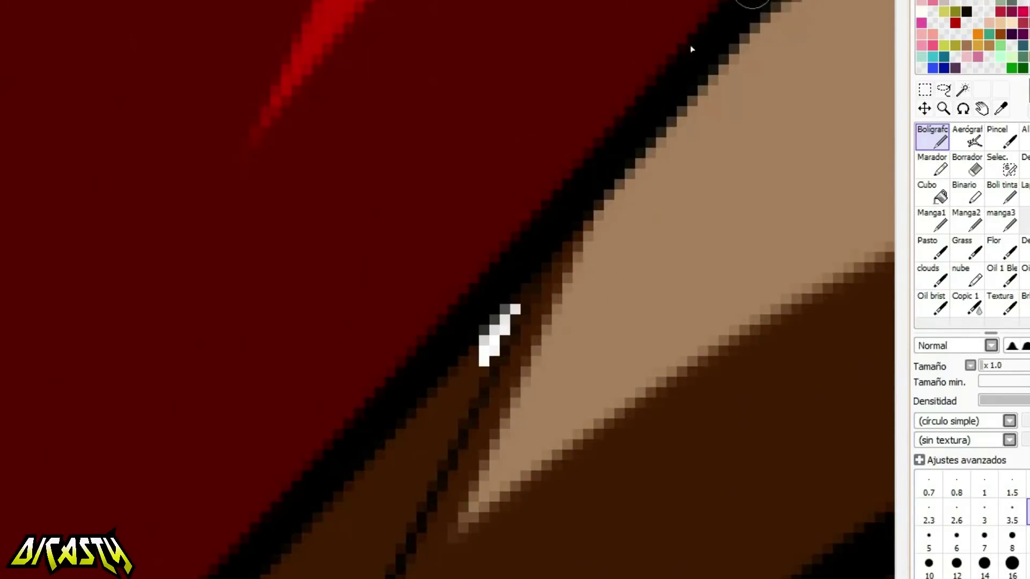
{"action": "scroll", "coordinate": [479, 367], "scroll_direction": "down", "scroll_amount": 5}
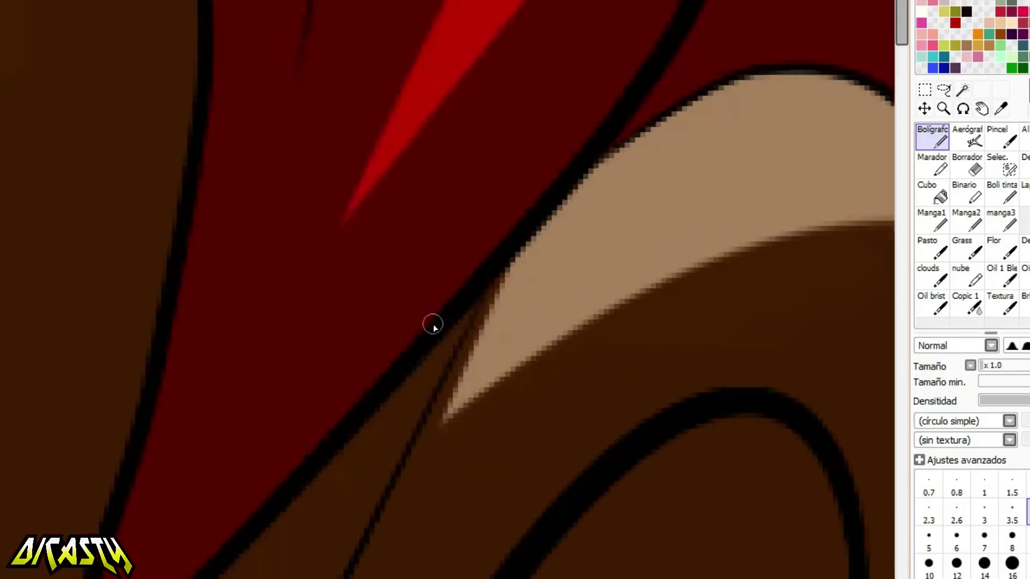
{"action": "scroll", "coordinate": [161, 365], "scroll_direction": "up", "scroll_amount": 3}
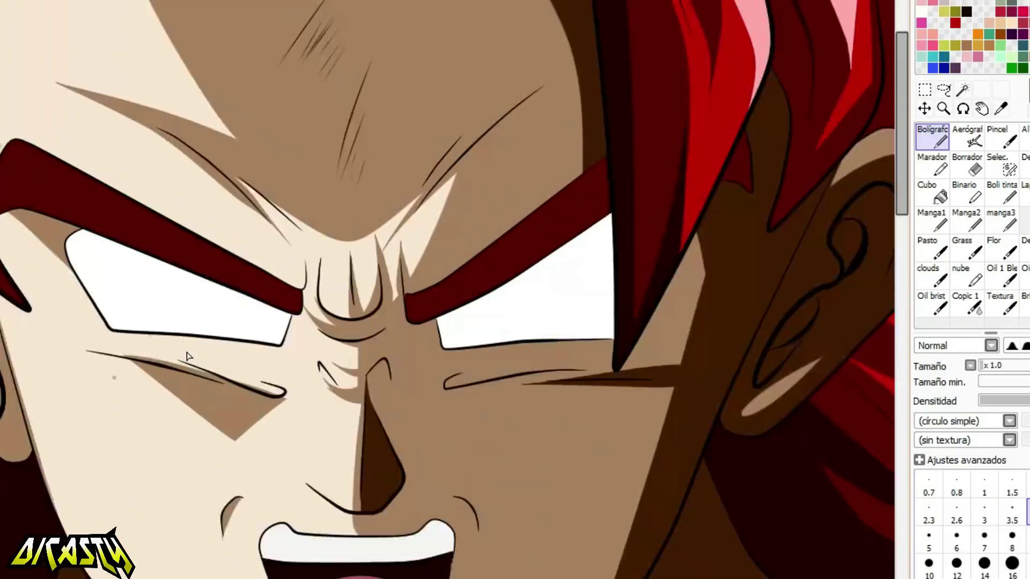
Thicken the line art of the shadowed-side eyebrow and the hair lock beside that eye by adjusting control-point pressure.
{"action": "scroll", "coordinate": [375, 295], "scroll_direction": "down", "scroll_amount": 2}
{"action": "scroll", "coordinate": [767, 107], "scroll_direction": "up", "scroll_amount": 2}
{"action": "left_click", "coordinate": [855, 143], "text": "ctrl+shift"}
{"action": "scroll", "coordinate": [613, 115], "scroll_direction": "up", "scroll_amount": 1}
{"action": "left_click_drag", "start_coordinate": [607, 144], "coordinate": [676, 156]}
{"action": "mouse_move", "coordinate": [617, 314]}
{"action": "left_mouse_down"}
{"action": "mouse_move", "coordinate": [710, 295]}
{"action": "mouse_move", "coordinate": [661, 350]}
{"action": "mouse_move", "coordinate": [578, 381]}
{"action": "left_mouse_up"}
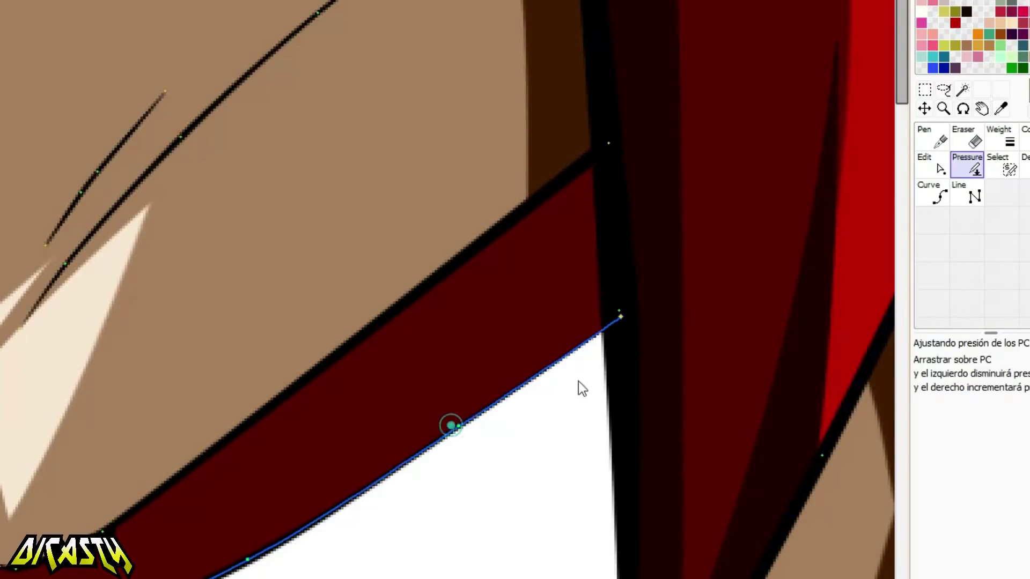
{"action": "scroll", "coordinate": [457, 427], "scroll_direction": "down", "scroll_amount": 4}
{"action": "scroll", "coordinate": [442, 394], "scroll_direction": "up", "scroll_amount": 3}
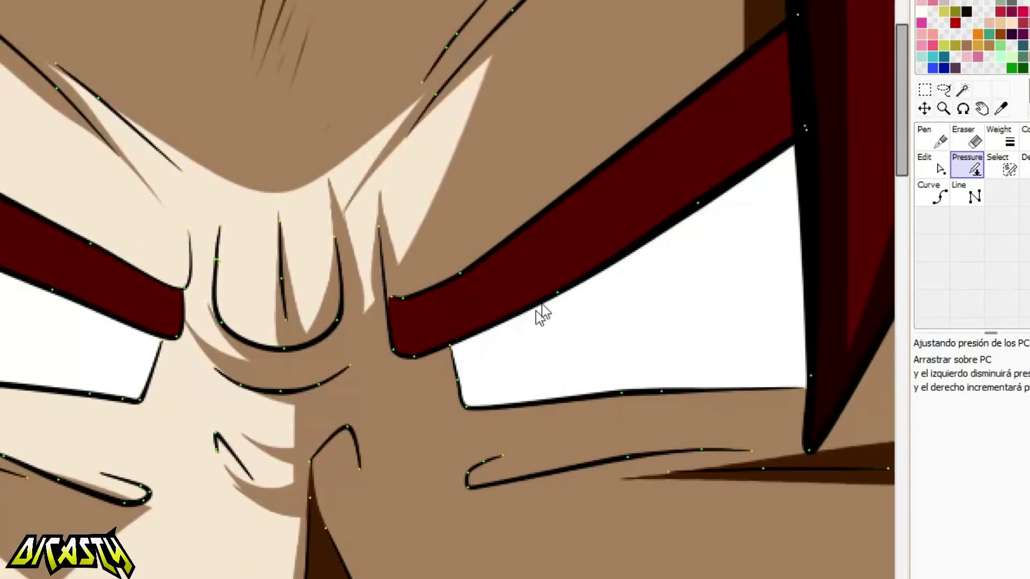
{"action": "left_click_drag", "start_coordinate": [810, 376], "coordinate": [902, 398]}
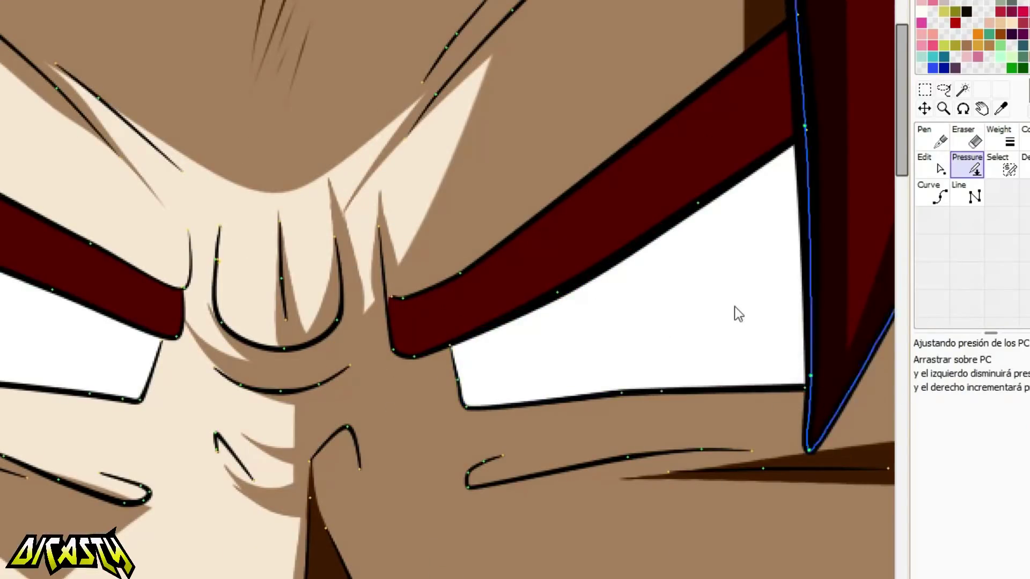
Adjust the line pressure at the tail of the lit-side eyebrow to thicken its outline beside the hair.
{"action": "scroll", "coordinate": [725, 299], "scroll_direction": "down", "scroll_amount": 4}
{"action": "scroll", "coordinate": [520, 290], "scroll_direction": "up", "scroll_amount": 4}
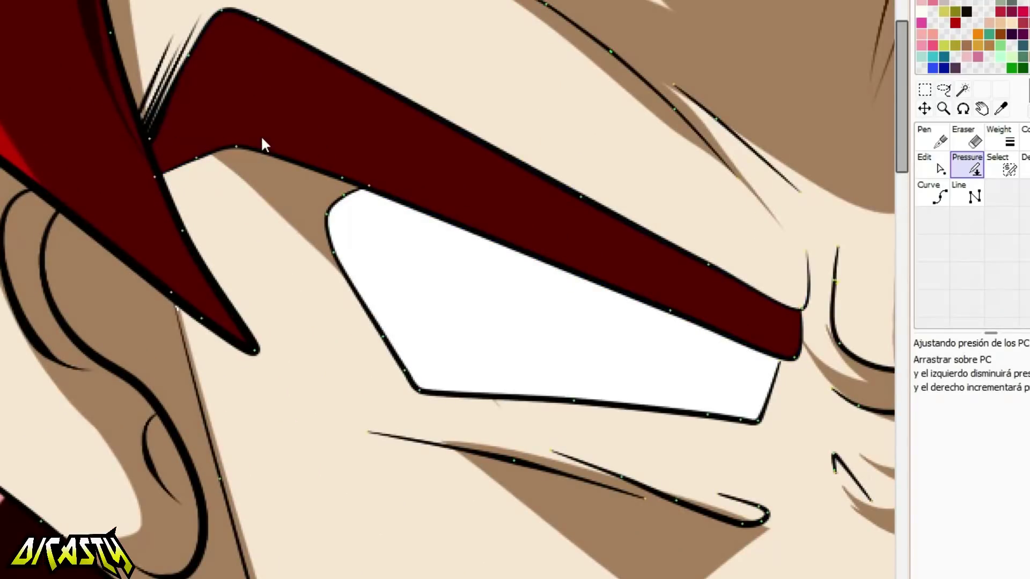
{"action": "scroll", "coordinate": [194, 56], "scroll_direction": "down", "scroll_amount": 4}
{"action": "scroll", "coordinate": [263, 332], "scroll_direction": "up", "scroll_amount": 5}
{"action": "left_click_drag", "start_coordinate": [219, 85], "coordinate": [322, 114]}
{"action": "scroll", "coordinate": [260, 156], "scroll_direction": "down", "scroll_amount": 4}
{"action": "scroll", "coordinate": [253, 108], "scroll_direction": "up", "scroll_amount": 5}
{"action": "left_click_drag", "start_coordinate": [253, 105], "coordinate": [354, 169]}
Thicken the middle of the nose-bridge lines and the frown creases above both eyebrows with the Pressure tool.
{"action": "scroll", "coordinate": [358, 162], "scroll_direction": "down", "scroll_amount": 4}
{"action": "scroll", "coordinate": [549, 283], "scroll_direction": "up", "scroll_amount": 3}
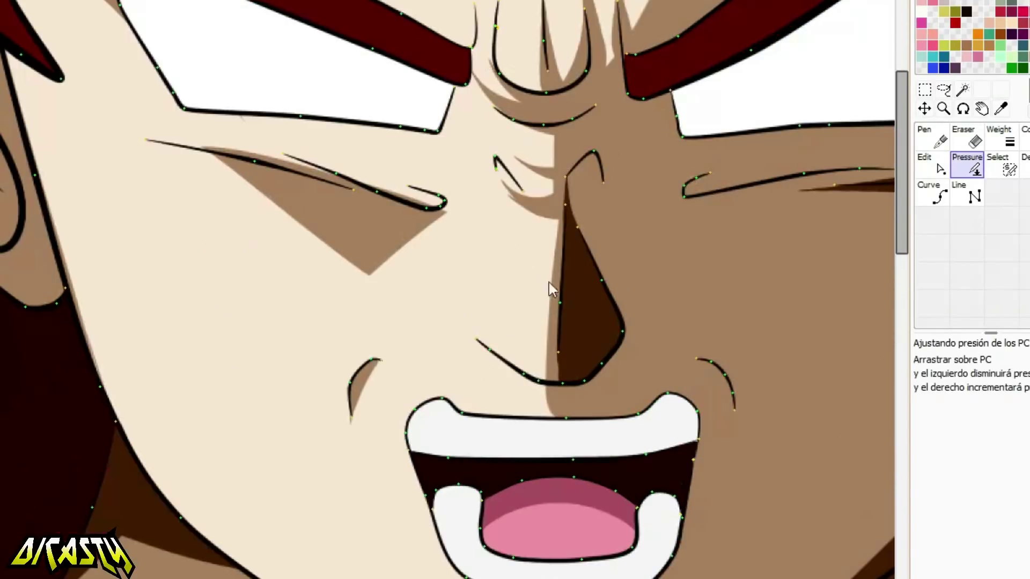
{"action": "scroll", "coordinate": [546, 77], "scroll_direction": "down", "scroll_amount": 4}
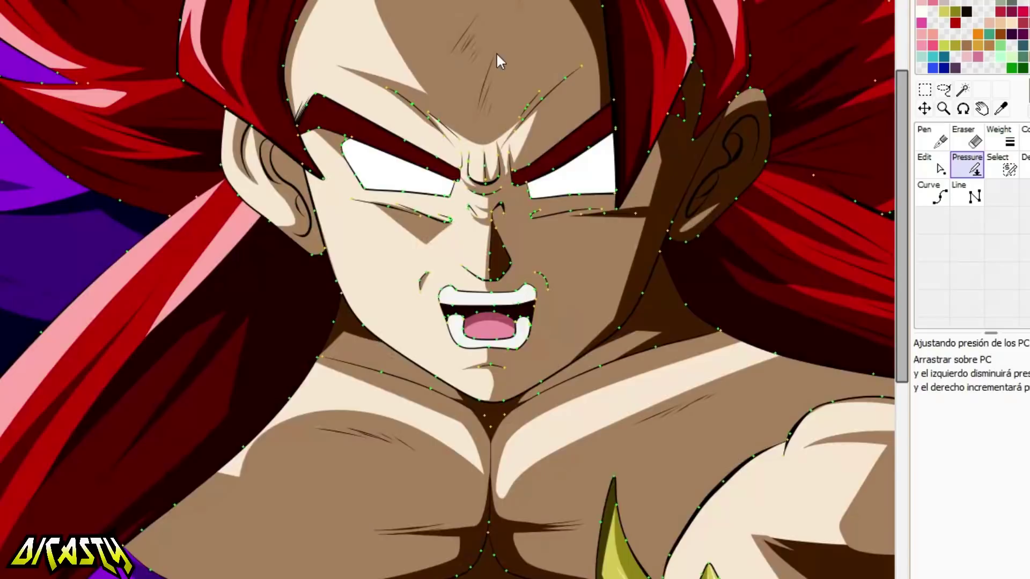
{"action": "scroll", "coordinate": [497, 52], "scroll_direction": "up", "scroll_amount": 4}
{"action": "left_click", "coordinate": [932, 167]}
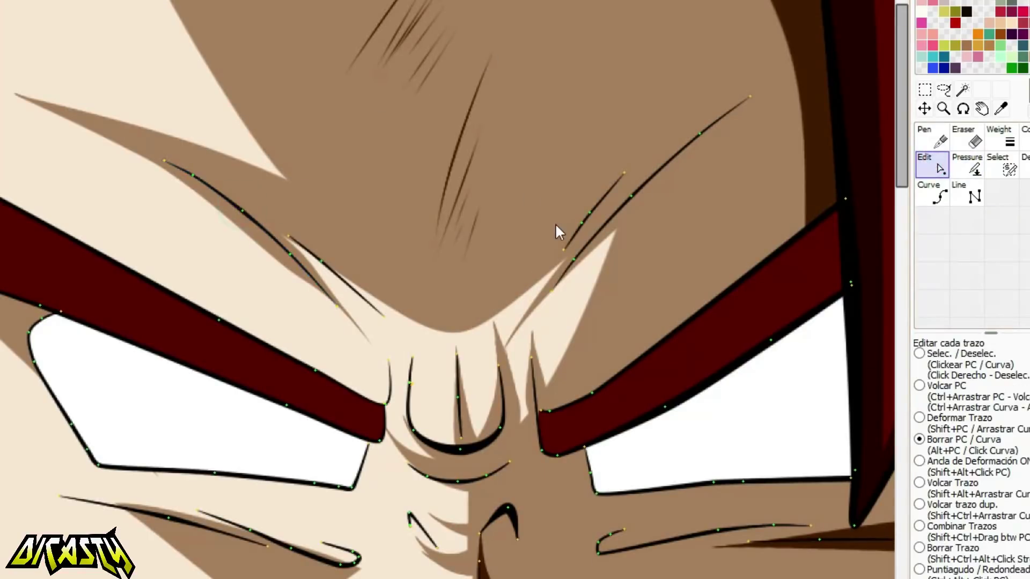
{"action": "left_click", "coordinate": [966, 161]}
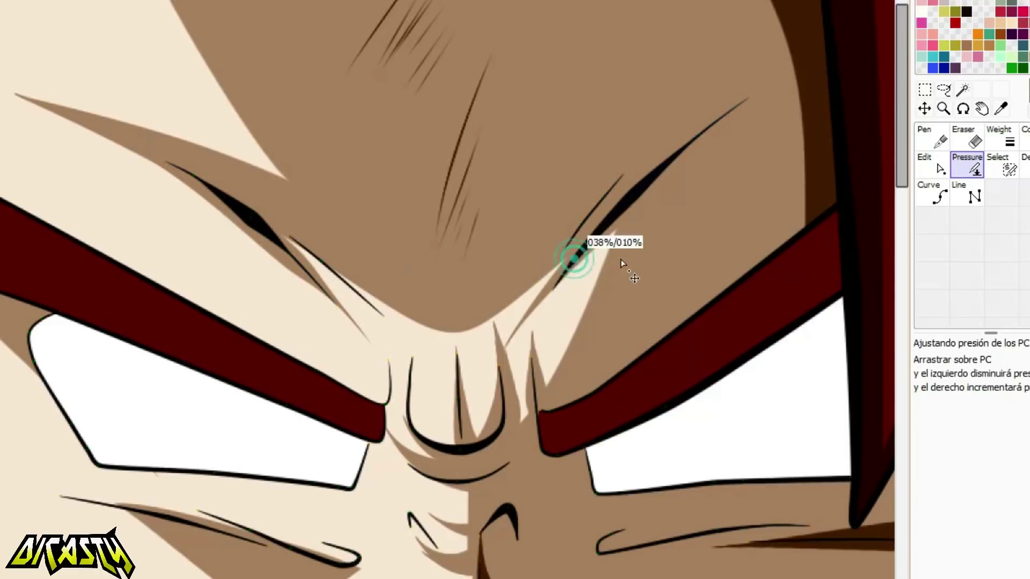
Thicken the outlines at the inner ends of both eyebrows by raising their control-point pressure.
{"action": "left_click_drag", "start_coordinate": [385, 405], "coordinate": [643, 395]}
{"action": "scroll", "coordinate": [365, 412], "scroll_direction": "up", "scroll_amount": 2}
{"action": "left_click_drag", "start_coordinate": [267, 329], "coordinate": [270, 331]}
{"action": "left_click_drag", "start_coordinate": [726, 483], "coordinate": [827, 447]}
{"action": "scroll", "coordinate": [539, 272], "scroll_direction": "down", "scroll_amount": 5}
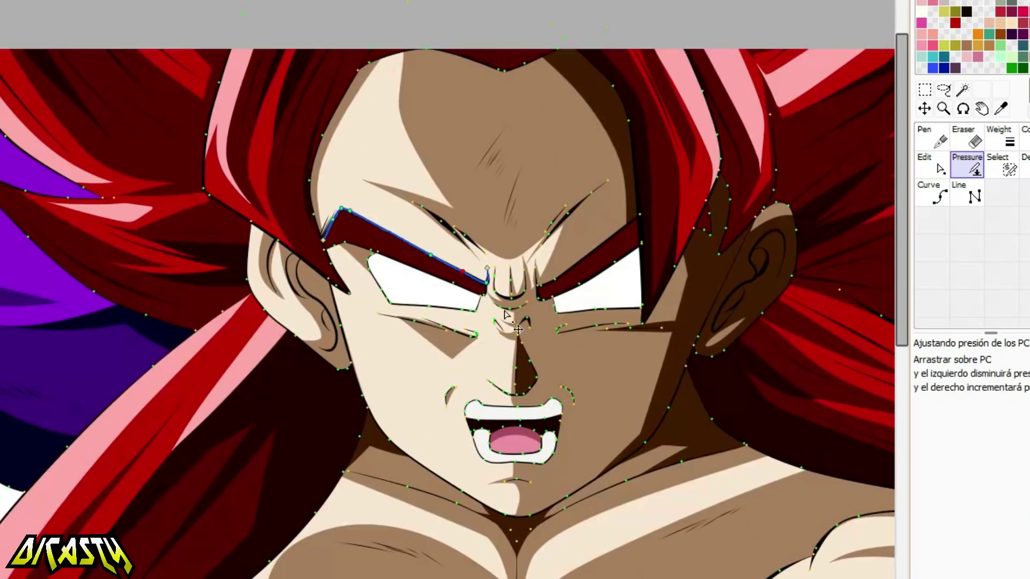
Thicken the outlines along the purple garment's upper fold below the chest by adjusting line pressure.
{"action": "scroll", "coordinate": [751, 550], "scroll_direction": "up", "scroll_amount": 3}
{"action": "scroll", "coordinate": [541, 409], "scroll_direction": "down", "scroll_amount": 5}
{"action": "scroll", "coordinate": [358, 451], "scroll_direction": "up", "scroll_amount": 5}
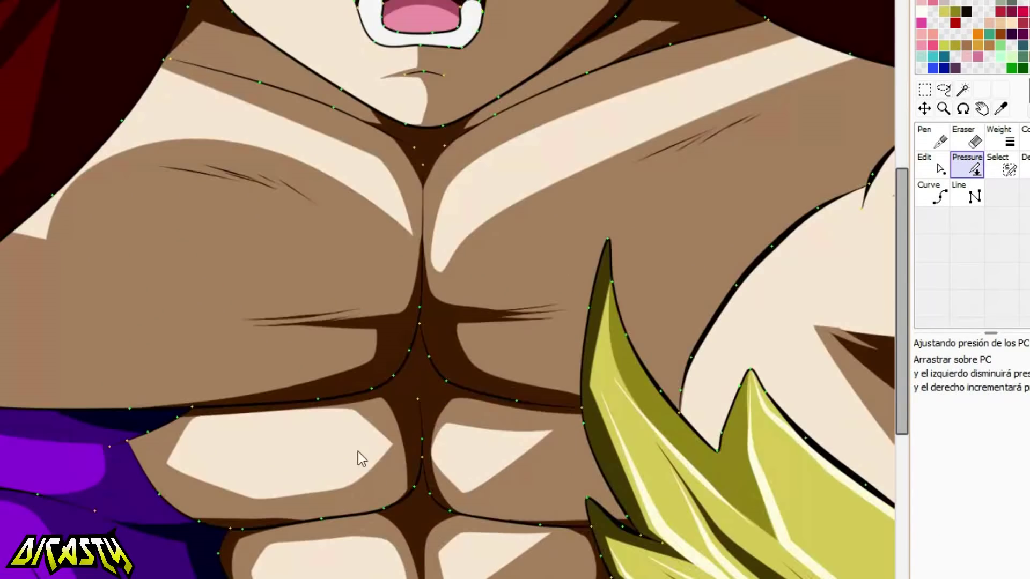
{"action": "scroll", "coordinate": [198, 390], "scroll_direction": "up", "scroll_amount": 3}
{"action": "left_click_drag", "start_coordinate": [103, 255], "coordinate": [141, 260]}
{"action": "left_click_drag", "start_coordinate": [145, 295], "coordinate": [247, 322]}
{"action": "left_click_drag", "start_coordinate": [246, 365], "coordinate": [283, 385]}
{"action": "left_click_drag", "start_coordinate": [109, 255], "coordinate": [77, 255]}
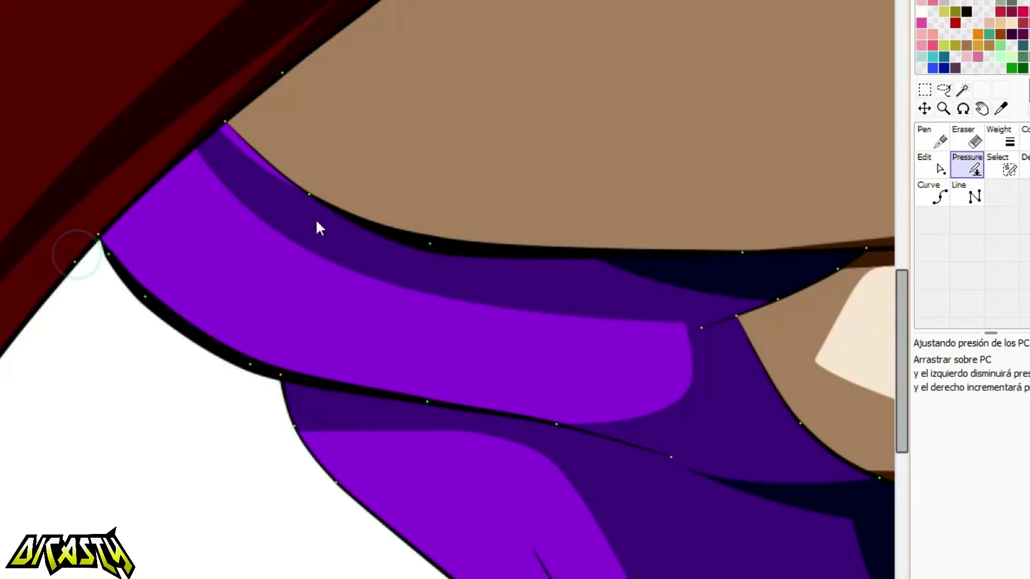
{"action": "left_click_drag", "start_coordinate": [220, 122], "coordinate": [241, 140]}
{"action": "left_click_drag", "start_coordinate": [74, 261], "coordinate": [110, 268]}
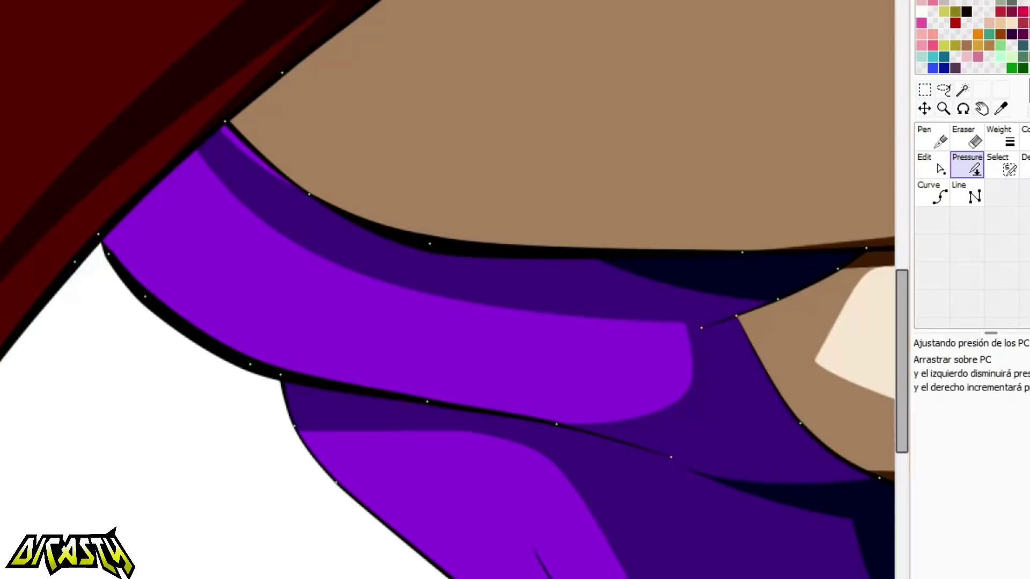
Select the purple garment by colour area and set the Bolígrafo brush to size 16.
{"action": "left_click", "coordinate": [966, 86]}
{"action": "left_click", "coordinate": [585, 290]}
{"action": "left_click", "coordinate": [944, 135]}
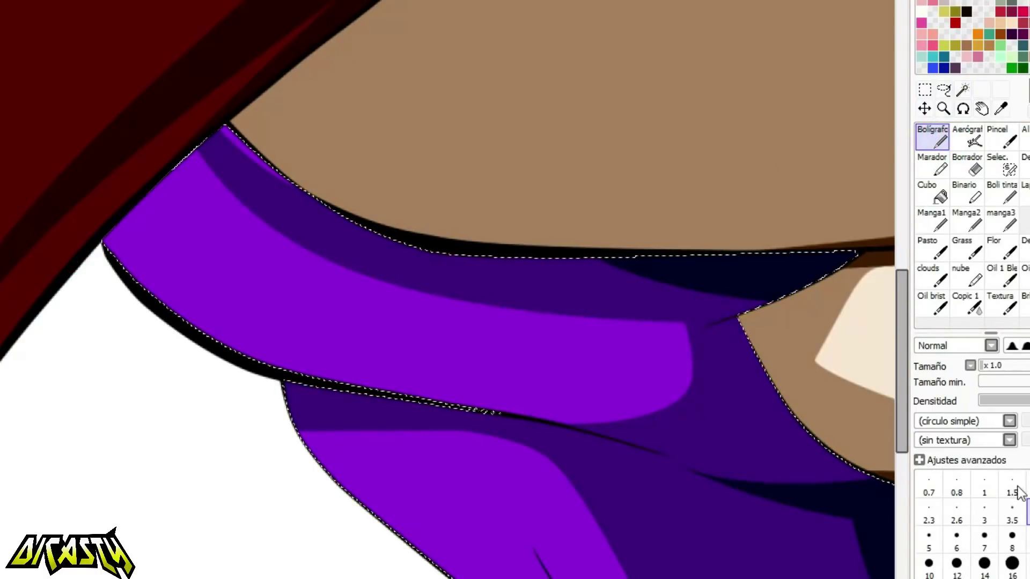
{"action": "left_click", "coordinate": [1013, 563]}
{"action": "scroll", "coordinate": [391, 241], "scroll_direction": "down", "scroll_amount": 5}
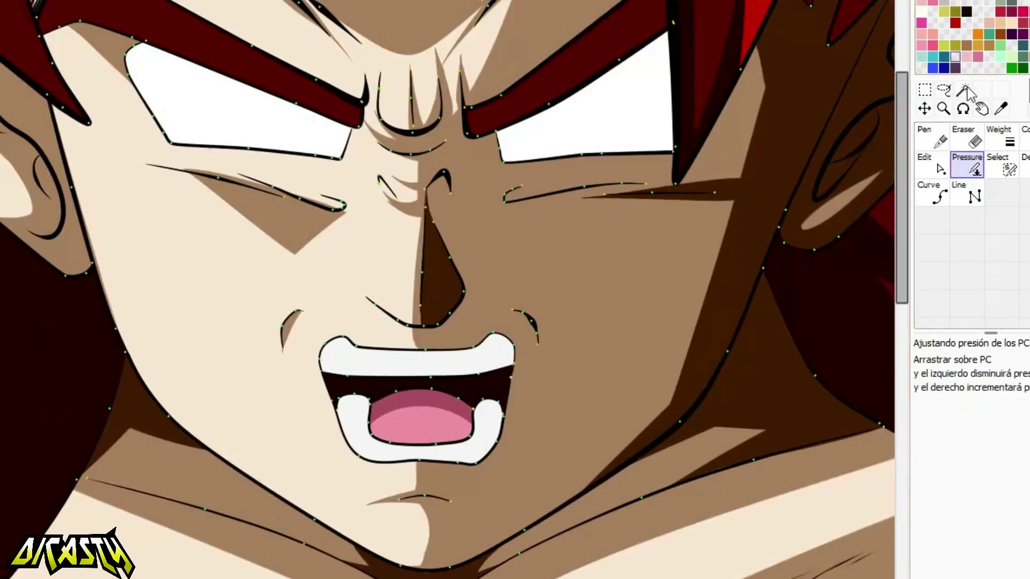
Select the whites of both eyes with the magic wand and fill them with very light grey.
{"action": "left_click", "coordinate": [963, 89]}
{"action": "left_click", "coordinate": [194, 113]}
{"action": "left_click", "coordinate": [546, 125]}
{"action": "scroll", "coordinate": [483, 94], "scroll_direction": "up", "scroll_amount": 2}
{"action": "left_click", "coordinate": [939, 196]}
{"action": "left_click", "coordinate": [841, 236]}
{"action": "left_click", "coordinate": [841, 238]}
Paint a round crimson iris inside the lit-side eye with a large Bolígrafo brush, redoing the first attempt.
{"action": "left_click", "coordinate": [933, 135]}
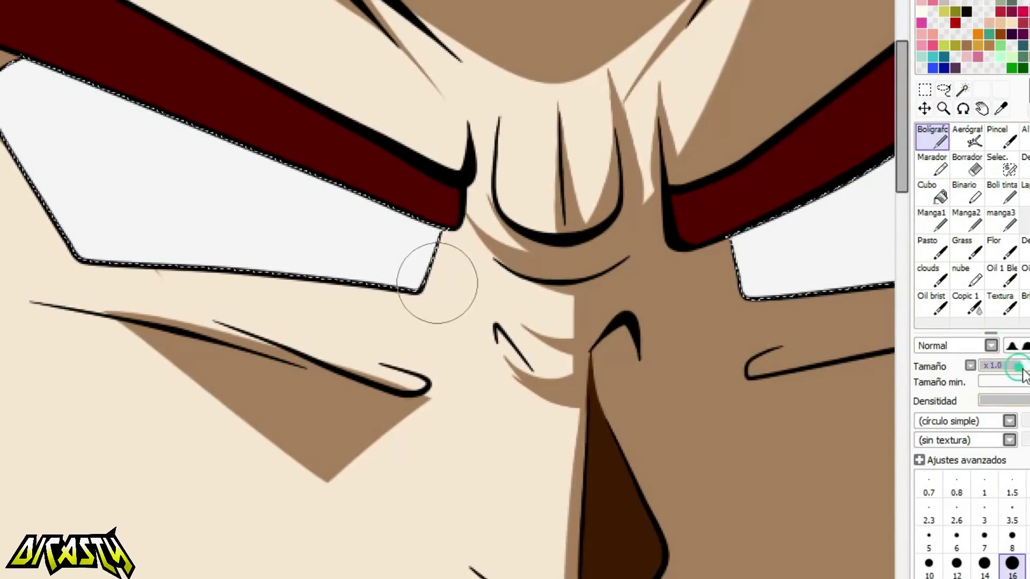
{"action": "mouse_move", "coordinate": [314, 256]}
{"action": "left_mouse_down"}
{"action": "mouse_move", "coordinate": [308, 302]}
{"action": "mouse_move", "coordinate": [331, 293]}
{"action": "left_mouse_up"}
{"action": "key", "text": "ctrl+z"}
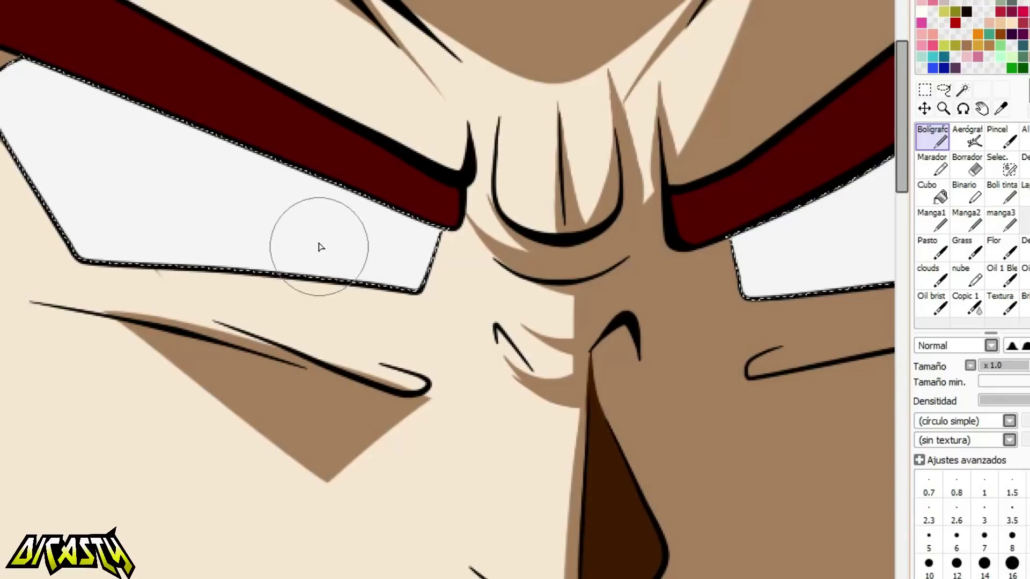
{"action": "left_click_drag", "start_coordinate": [319, 246], "coordinate": [350, 308]}
{"action": "scroll", "coordinate": [349, 368], "scroll_direction": "down", "scroll_amount": 1}
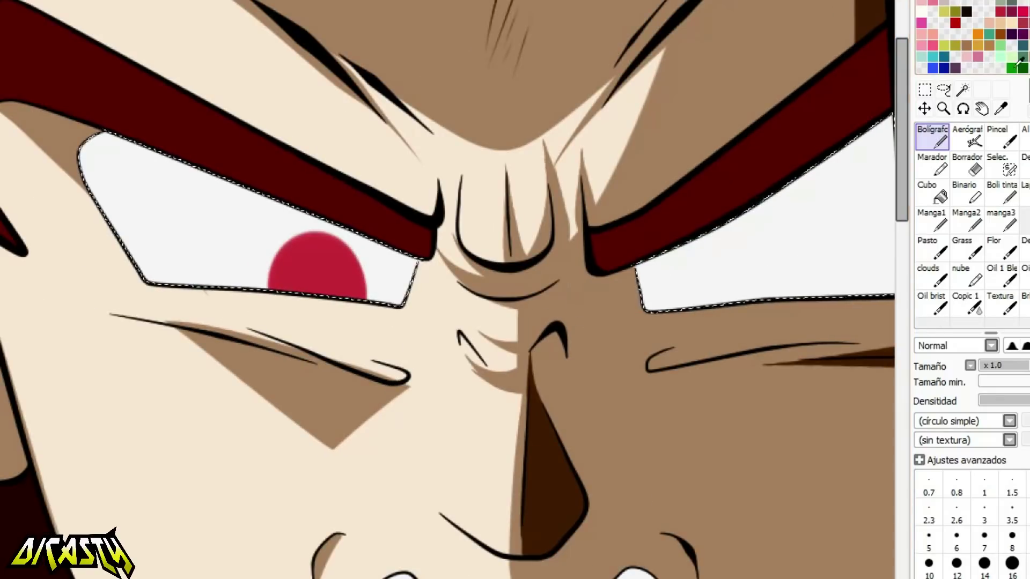
Try a green iris low in the shaded-side eye, and clear the iris attempts from both eyes.
{"action": "mouse_move", "coordinate": [753, 268]}
{"action": "left_mouse_down"}
{"action": "mouse_move", "coordinate": [759, 240]}
{"action": "mouse_move", "coordinate": [766, 282]}
{"action": "mouse_move", "coordinate": [759, 239]}
{"action": "mouse_move", "coordinate": [767, 325]}
{"action": "mouse_move", "coordinate": [761, 257]}
{"action": "mouse_move", "coordinate": [750, 331]}
{"action": "left_mouse_up"}
{"action": "key", "text": "ctrl+z"}
{"action": "key", "text": "ctrl+z"}
{"action": "scroll", "coordinate": [695, 271], "scroll_direction": "down", "scroll_amount": 3}
{"action": "scroll", "coordinate": [595, 225], "scroll_direction": "up", "scroll_amount": 3}
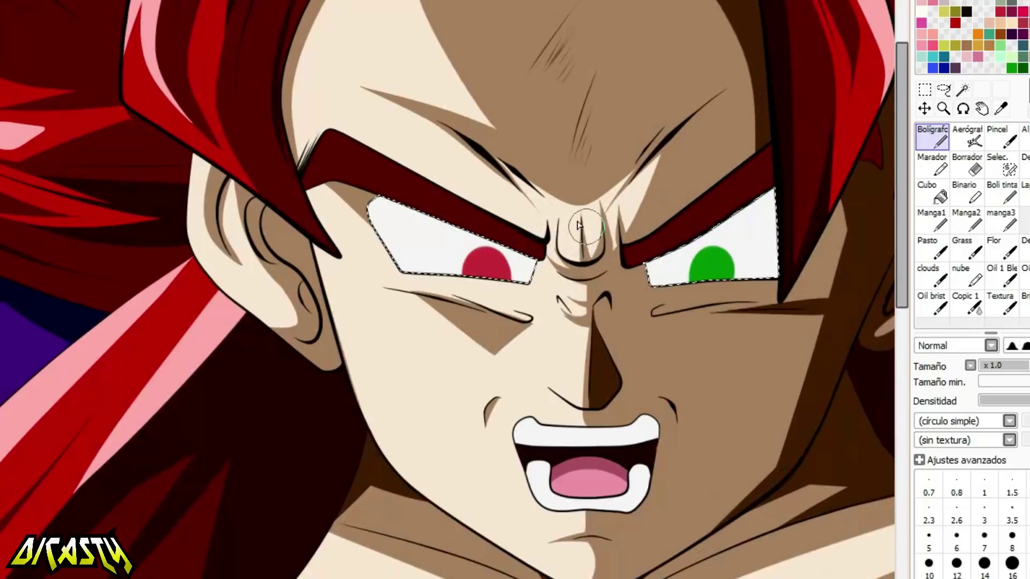
{"action": "key", "text": "Delete"}
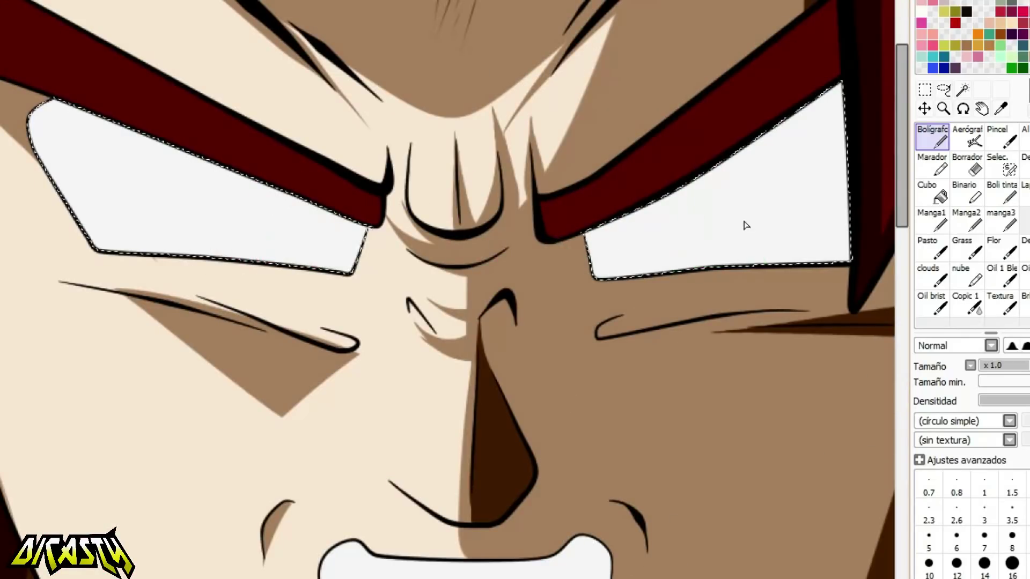
Paint a dark red iris in the lit-side eye and a green one in the shaded-side eye, under the upper lids, with black pupils.
{"action": "left_click_drag", "start_coordinate": [239, 168], "coordinate": [299, 172]}
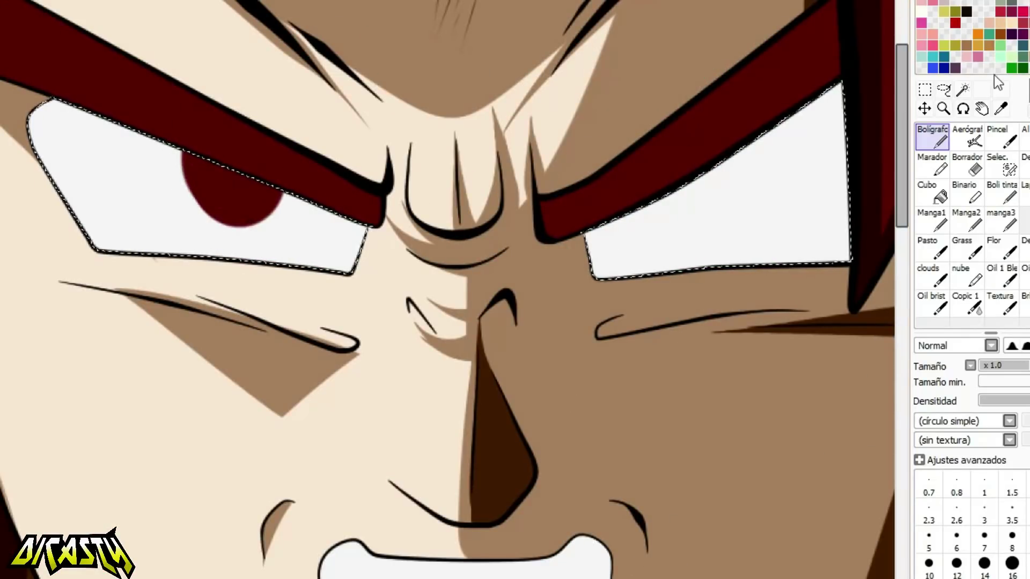
{"action": "left_click_drag", "start_coordinate": [678, 207], "coordinate": [678, 173]}
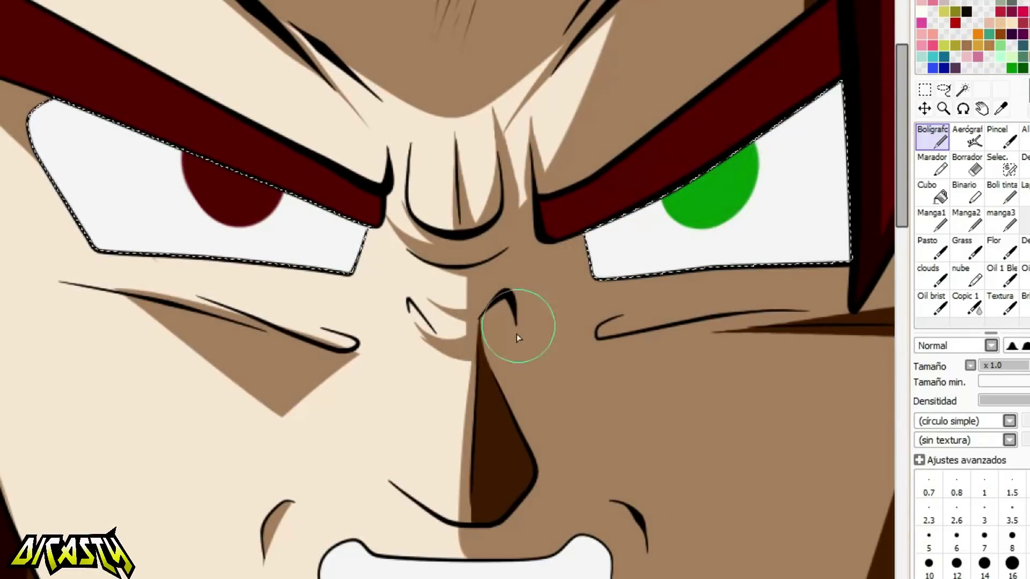
{"action": "key", "text": "alt"}
{"action": "left_click", "coordinate": [234, 165], "text": "alt"}
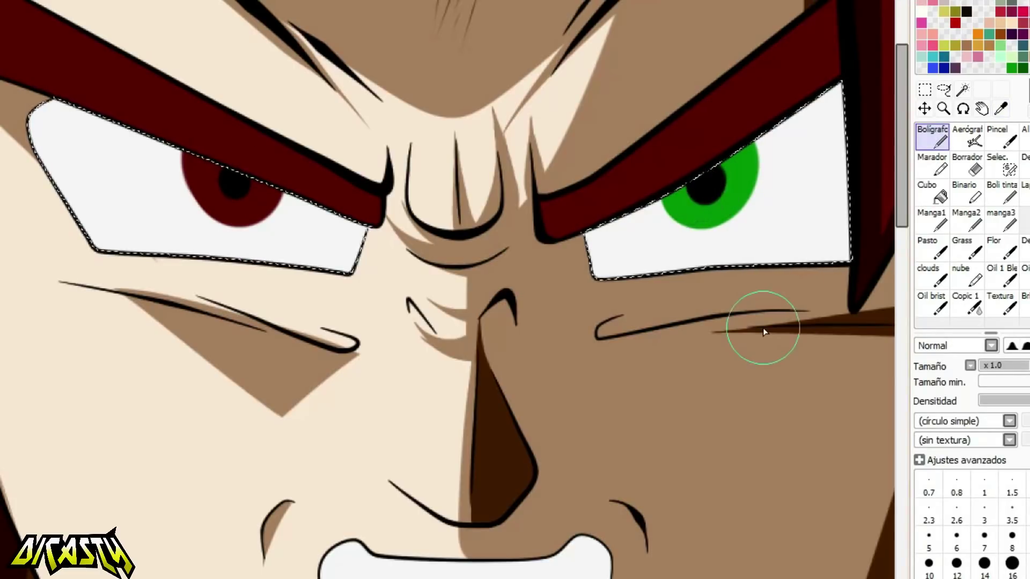
Outline the dark red iris below the lid with a black size 5 Curve line on the line-art layer.
{"action": "scroll", "coordinate": [768, 331], "scroll_direction": "down", "scroll_amount": 3}
{"action": "scroll", "coordinate": [317, 203], "scroll_direction": "down", "scroll_amount": 2}
{"action": "scroll", "coordinate": [475, 222], "scroll_direction": "up", "scroll_amount": 4}
{"action": "left_click", "coordinate": [934, 195]}
{"action": "scroll", "coordinate": [79, 241], "scroll_direction": "up", "scroll_amount": 3}
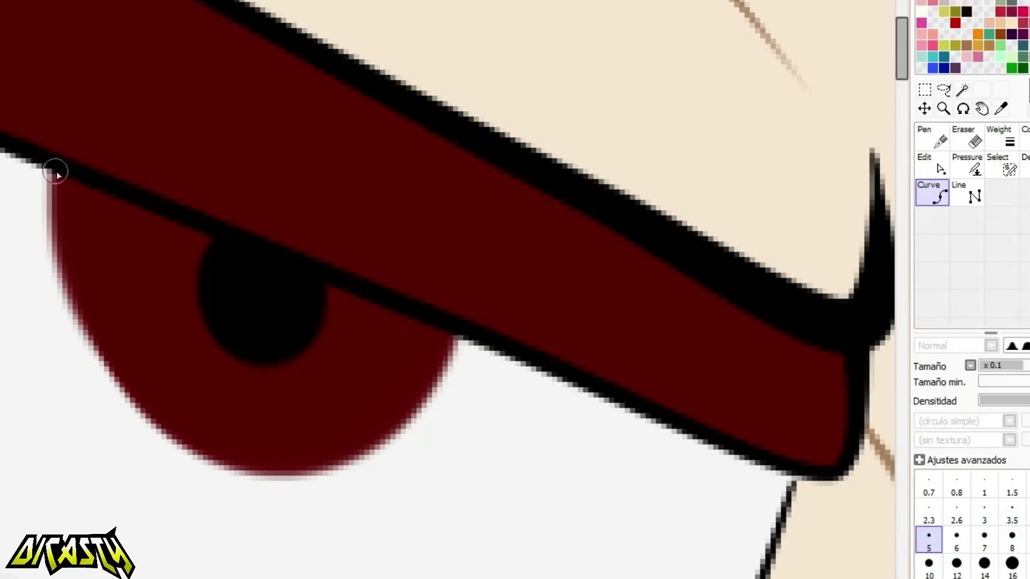
{"action": "left_click", "coordinate": [172, 432]}
{"action": "left_click", "coordinate": [257, 465]}
{"action": "left_click", "coordinate": [356, 453]}
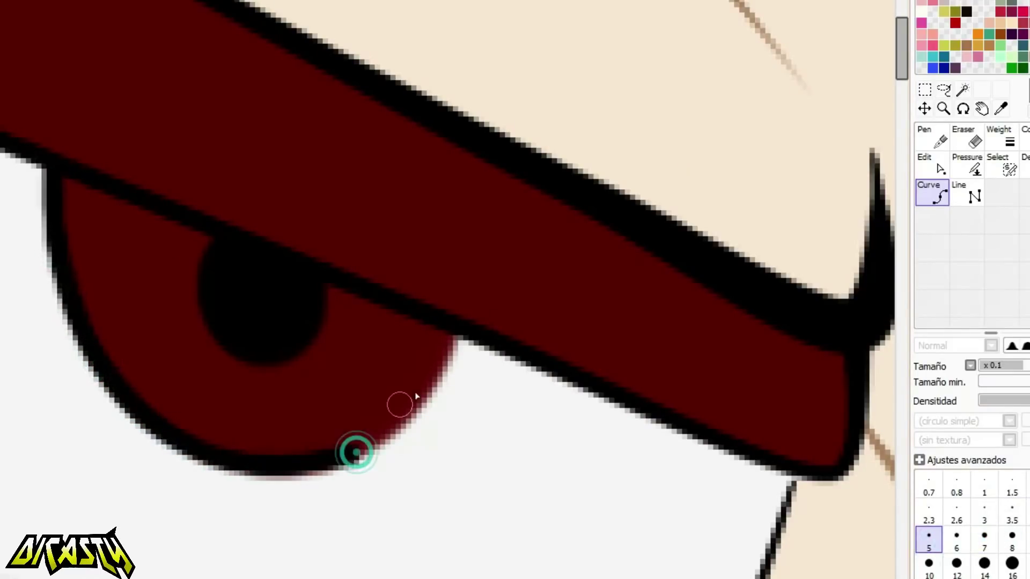
{"action": "left_click", "coordinate": [428, 397]}
{"action": "double_click", "coordinate": [462, 329]}
Outline the green iris with a black size 5 curve running from one side of the upper lid to the other.
{"action": "scroll", "coordinate": [306, 283], "scroll_direction": "down", "scroll_amount": 4}
{"action": "scroll", "coordinate": [590, 258], "scroll_direction": "up", "scroll_amount": 4}
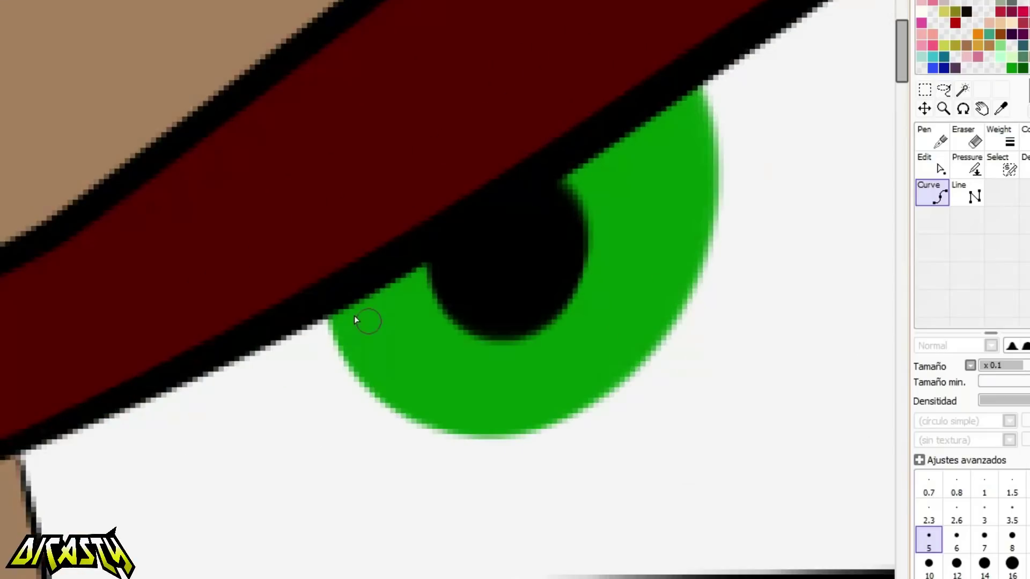
{"action": "left_click", "coordinate": [478, 432]}
{"action": "left_click", "coordinate": [584, 412]}
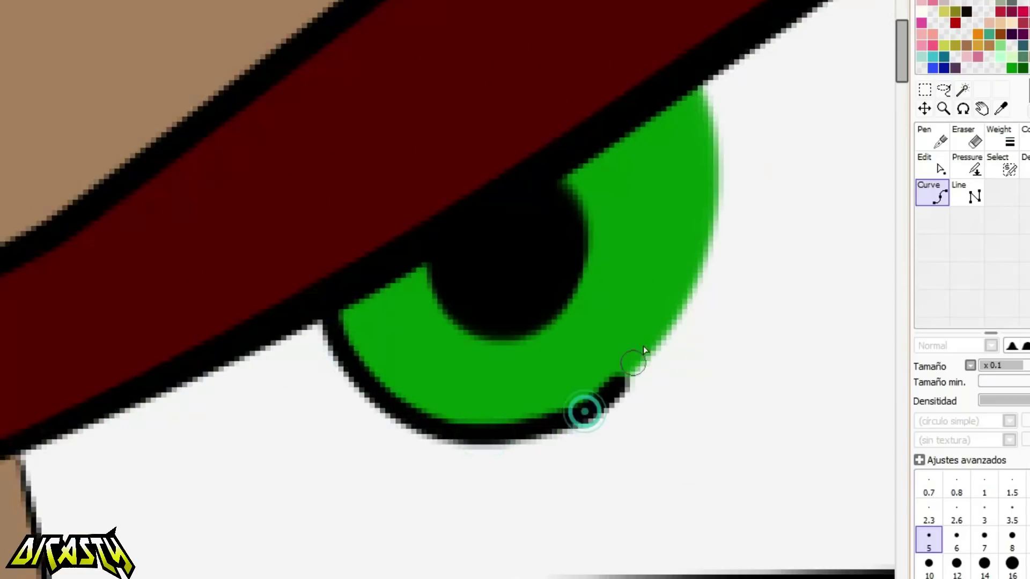
{"action": "left_click", "coordinate": [665, 342]}
{"action": "left_click", "coordinate": [709, 237]}
{"action": "left_click", "coordinate": [710, 137]}
{"action": "double_click", "coordinate": [697, 63]}
{"action": "left_click_drag", "start_coordinate": [391, 411], "coordinate": [383, 407]}
{"action": "scroll", "coordinate": [547, 376], "scroll_direction": "down", "scroll_amount": 5}
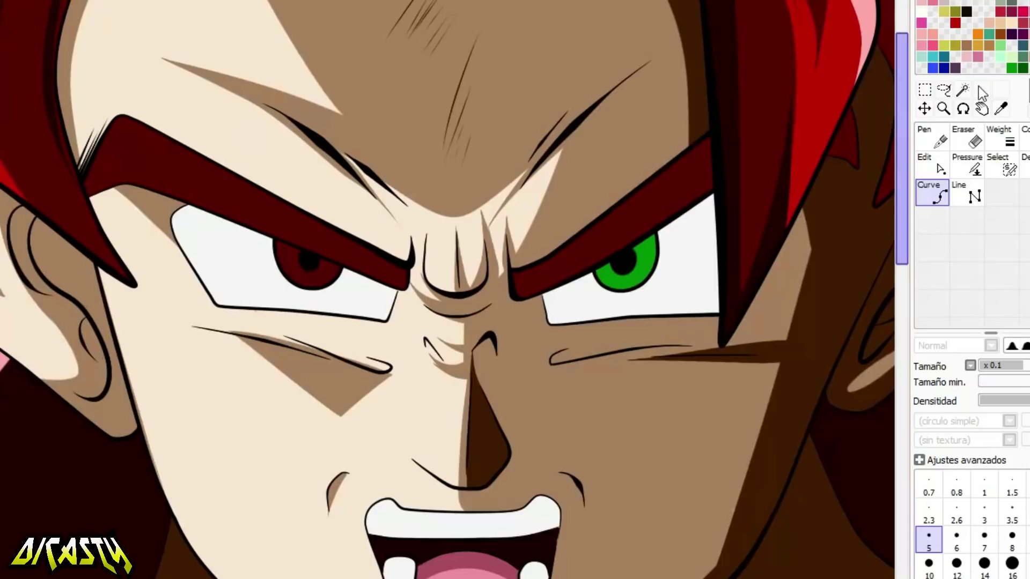
Select the whites of both eyes with the magic wand and paint light grey shadows under the upper lids with the Bolígrafo brush.
{"action": "left_click", "coordinate": [964, 89]}
{"action": "left_click", "coordinate": [718, 248]}
{"action": "left_click", "coordinate": [235, 288]}
{"action": "scroll", "coordinate": [331, 178], "scroll_direction": "up", "scroll_amount": 2}
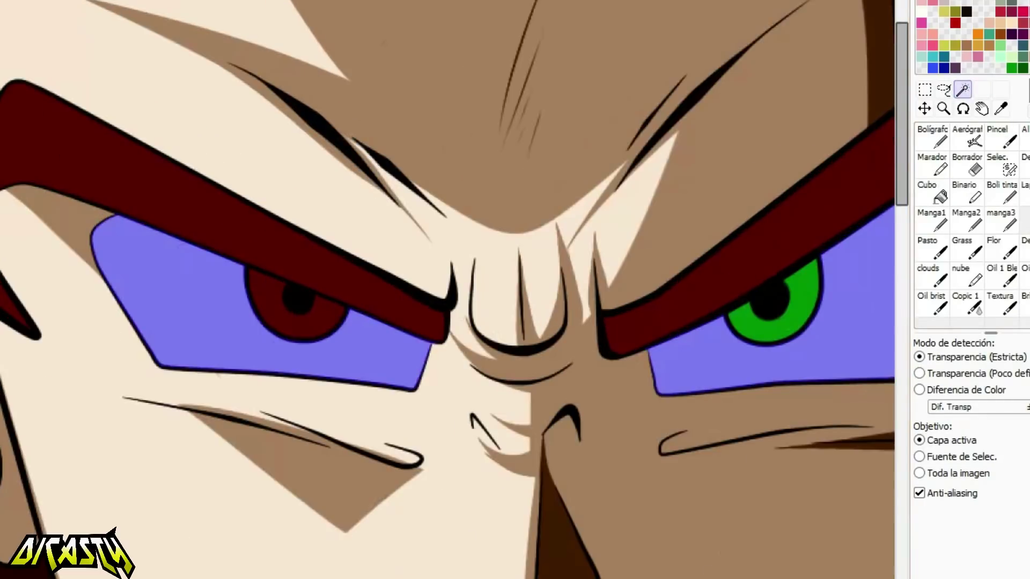
{"action": "left_click", "coordinate": [931, 140]}
{"action": "scroll", "coordinate": [569, 294], "scroll_direction": "down", "scroll_amount": 1}
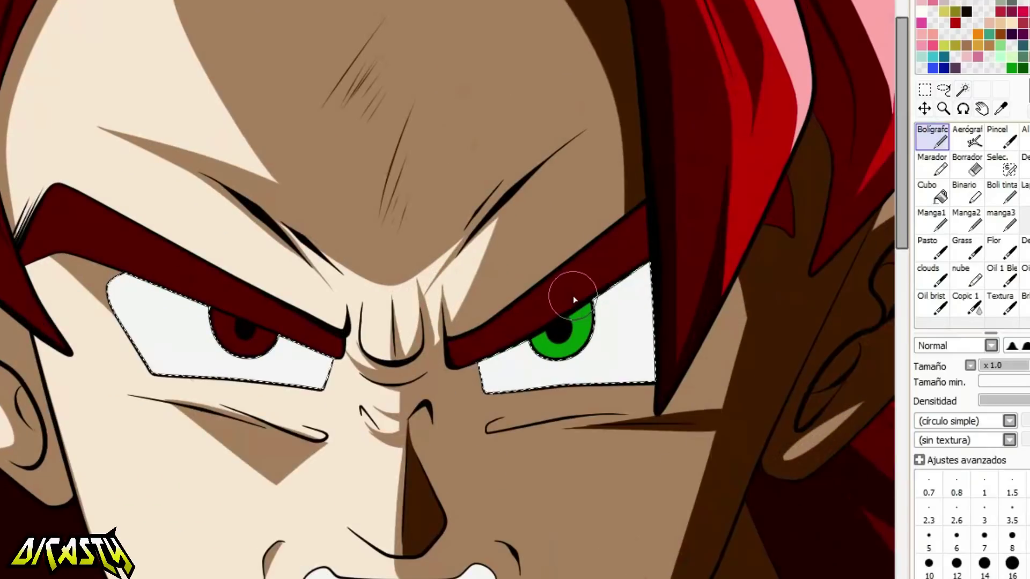
{"action": "left_click_drag", "start_coordinate": [652, 292], "coordinate": [475, 370]}
{"action": "key", "text": "ctrl+z"}
{"action": "left_click_drag", "start_coordinate": [652, 285], "coordinate": [475, 348]}
{"action": "left_click_drag", "start_coordinate": [78, 289], "coordinate": [184, 296]}
{"action": "mouse_move", "coordinate": [76, 302]}
{"action": "left_mouse_down"}
{"action": "mouse_move", "coordinate": [90, 271]}
{"action": "mouse_move", "coordinate": [97, 291]}
{"action": "mouse_move", "coordinate": [292, 338]}
{"action": "mouse_move", "coordinate": [423, 384]}
{"action": "left_mouse_up"}
{"action": "key", "text": "ctrl+z"}
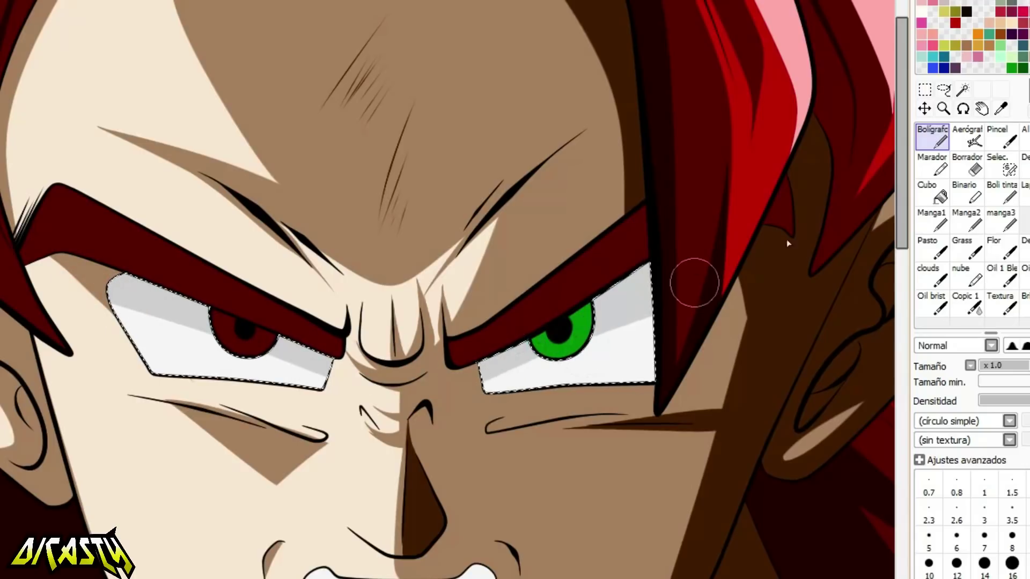
{"action": "scroll", "coordinate": [284, 338], "scroll_direction": "down", "scroll_amount": 5}
{"action": "scroll", "coordinate": [468, 155], "scroll_direction": "down", "scroll_amount": 2}
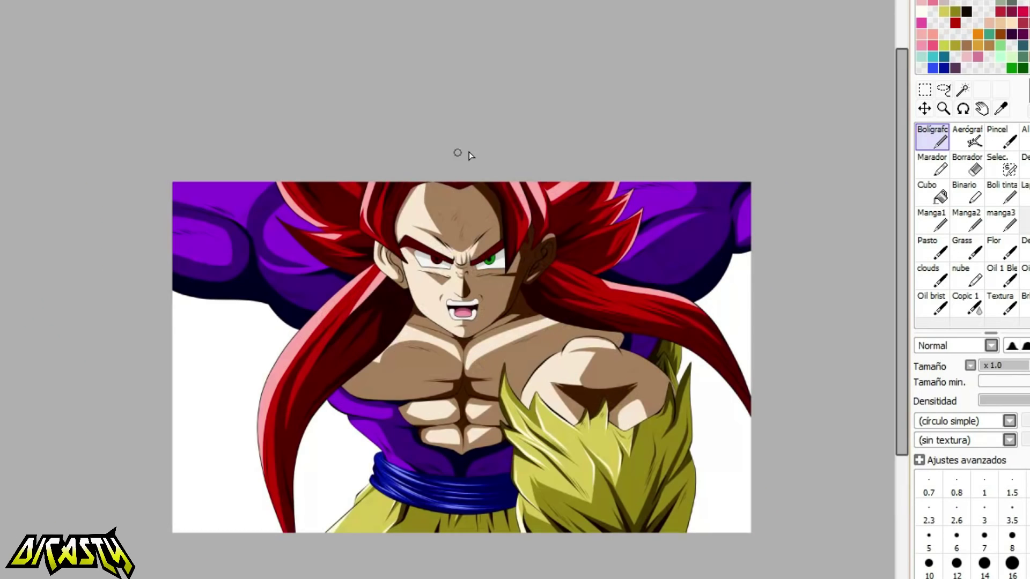